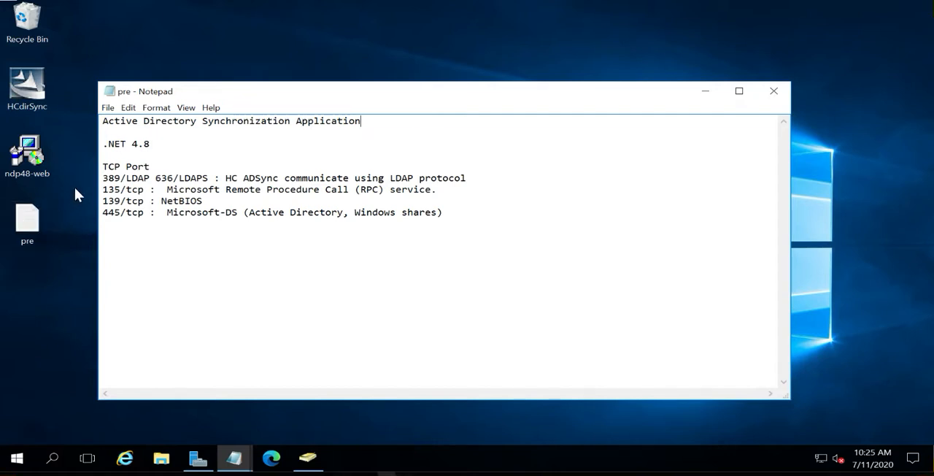
# Review the TCP port prerequisites listed in the pre text file, from 389/636 down to 445
pyautogui.click(166, 177)
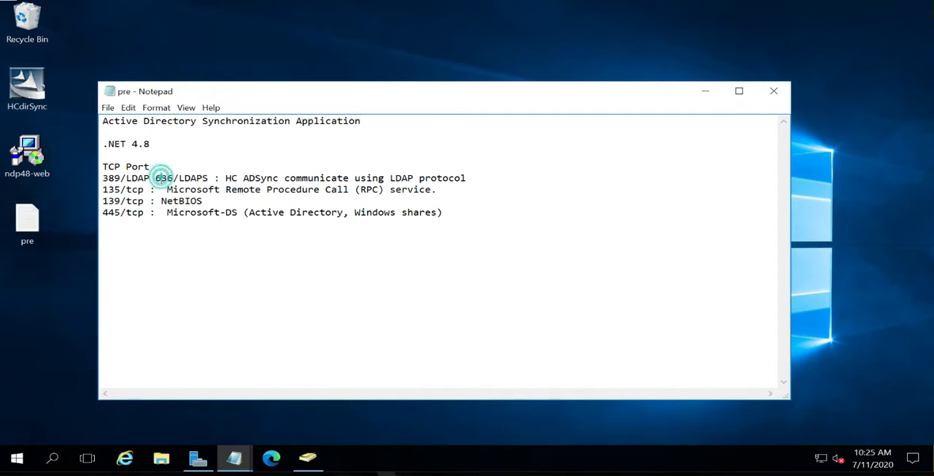
pyautogui.click(102, 189)
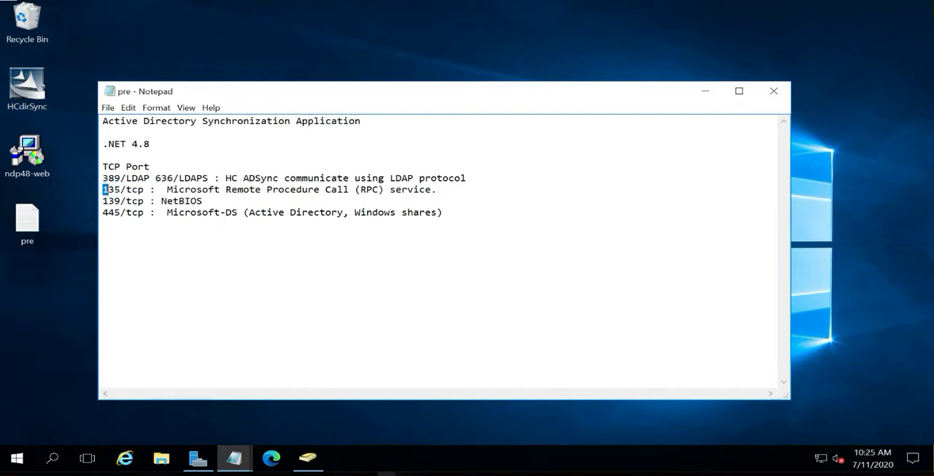
pyautogui.moveTo(107, 200); pyautogui.dragTo(113, 211)
pyautogui.click(110, 47)
# Minimize the prerequisites notes, run the HCdirSync installer from the desktop, and accept the license agreement
pyautogui.click(31, 86)
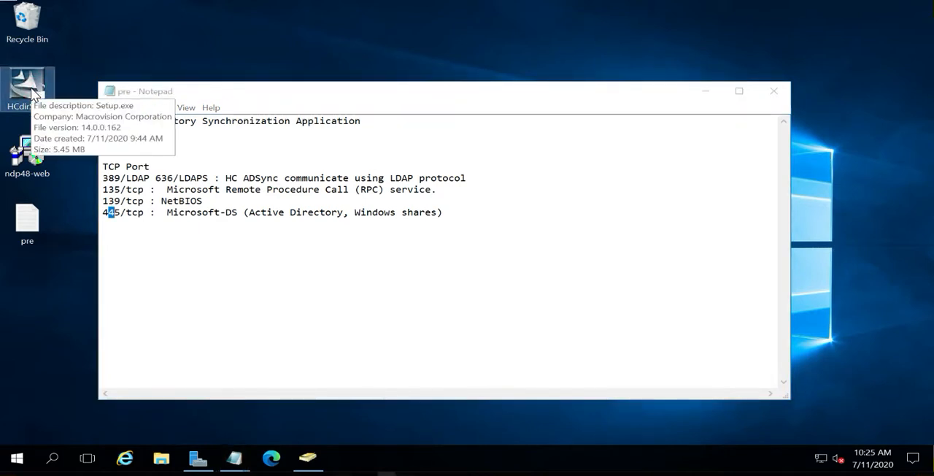
pyautogui.click(705, 91)
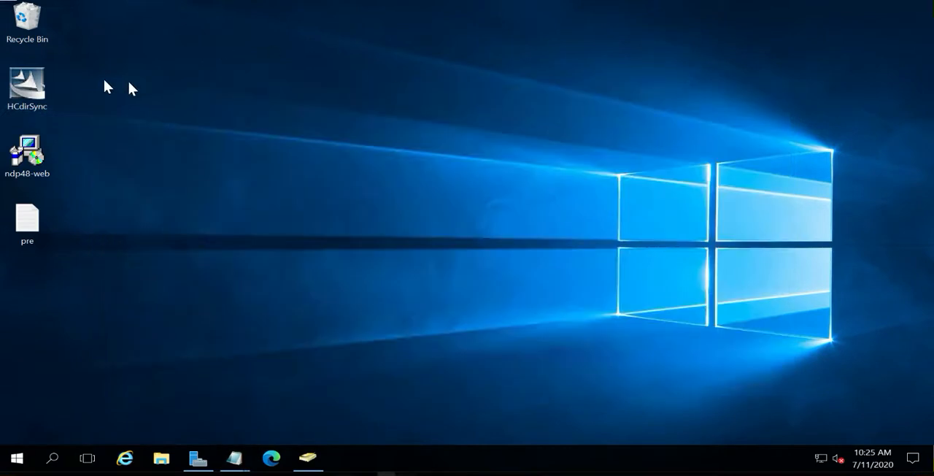
pyautogui.doubleClick(38, 86)
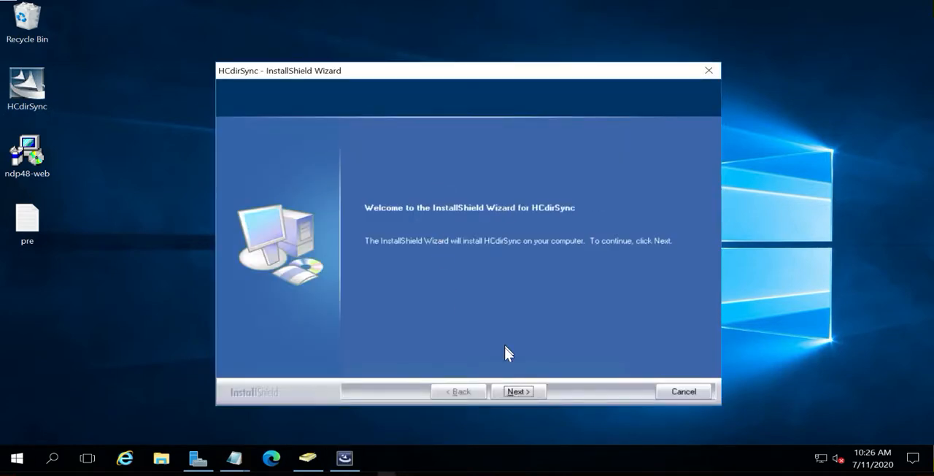
pyautogui.click(515, 390)
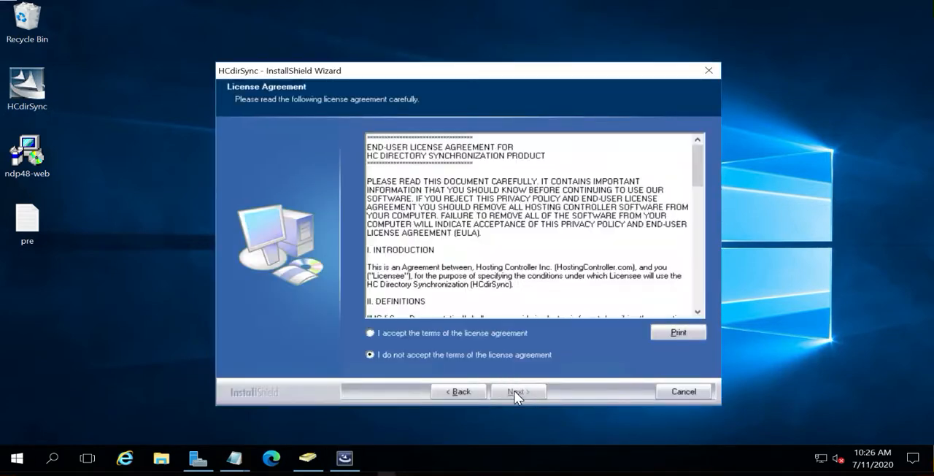
pyautogui.click(458, 328)
pyautogui.click(524, 390)
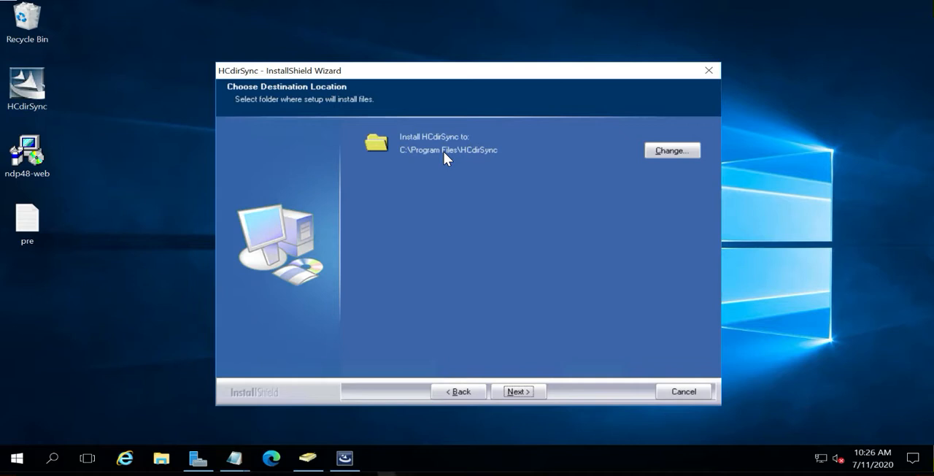
# Install HCdirSync to the default folder with the Primary Domain Controller type and finish the setup wizard
pyautogui.click(521, 389)
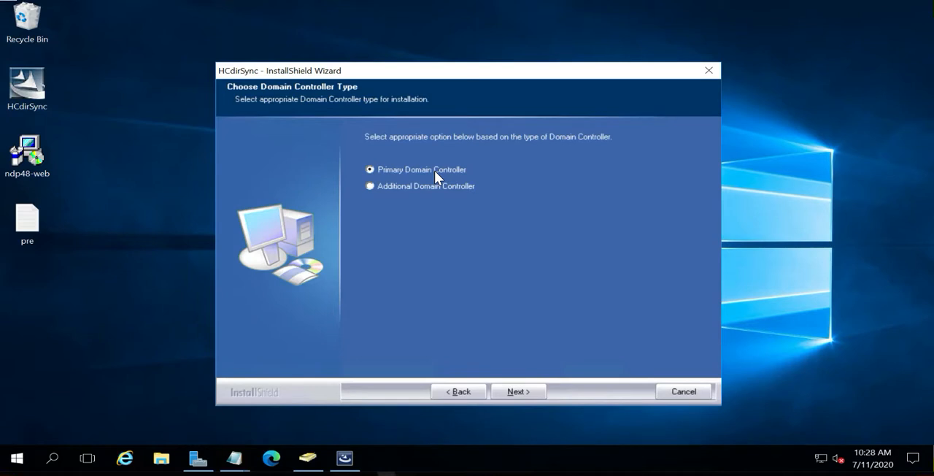
pyautogui.click(510, 391)
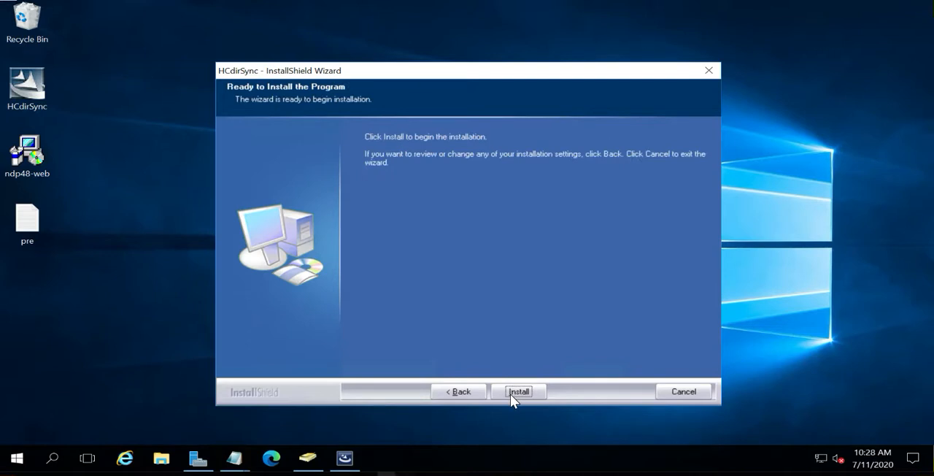
pyautogui.click(514, 392)
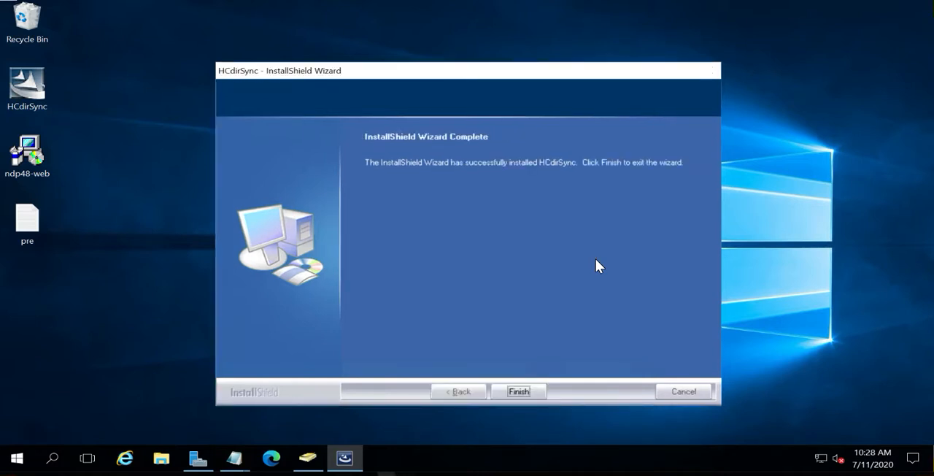
pyautogui.click(518, 391)
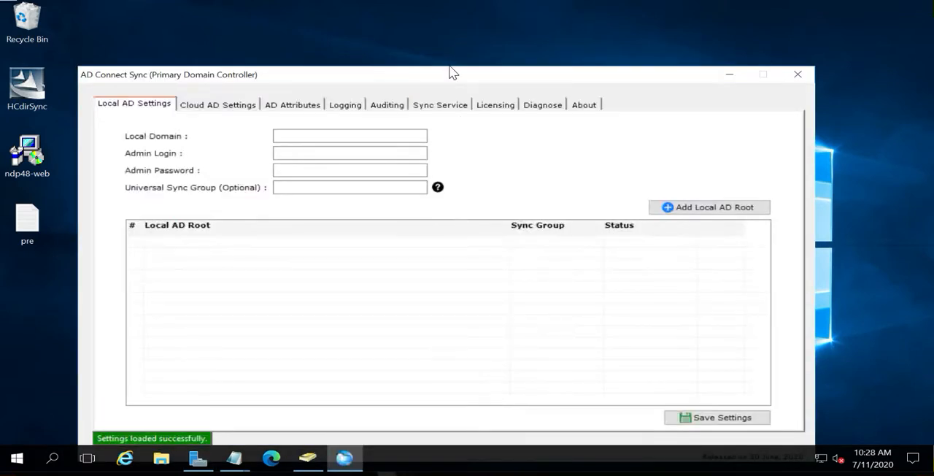
# Set the local domain in AD Connect Sync's Local AD settings to DC-PRE.DC01.lab2020.com
pyautogui.moveTo(448, 73); pyautogui.dragTo(443, 34)
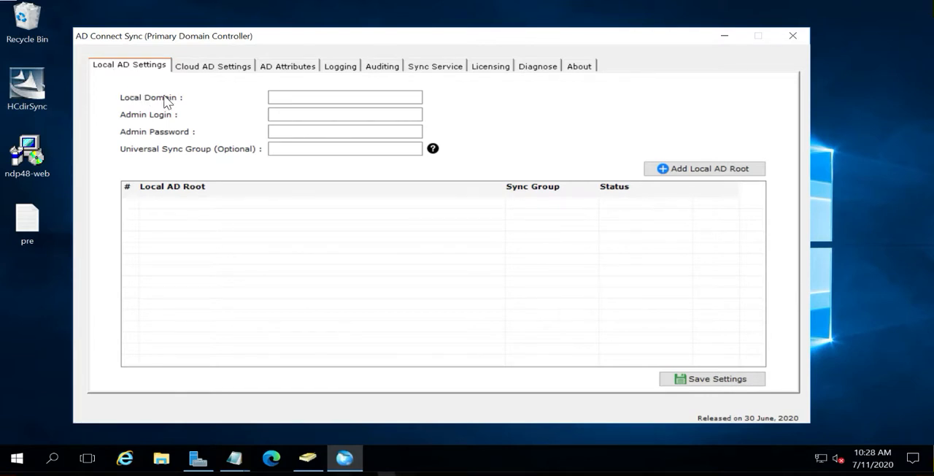
pyautogui.click(280, 95)
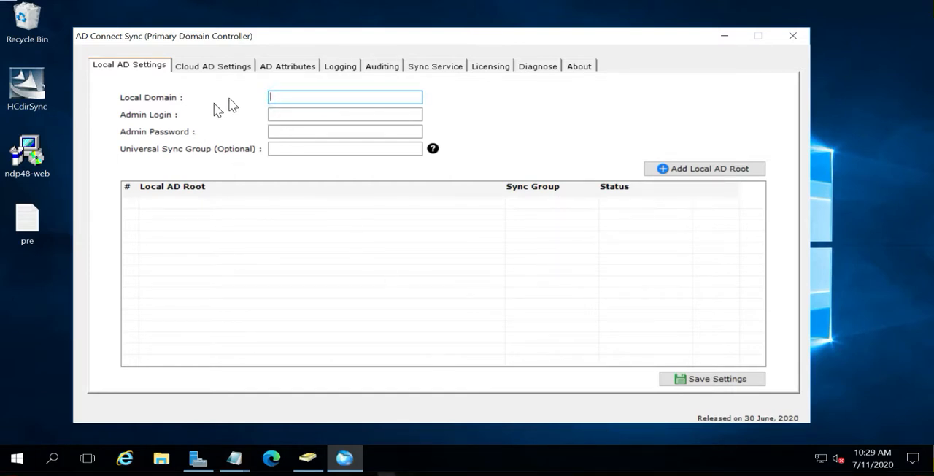
pyautogui.click(292, 99)
pyautogui.write('DC-PRE.DC01.lab2020.com')
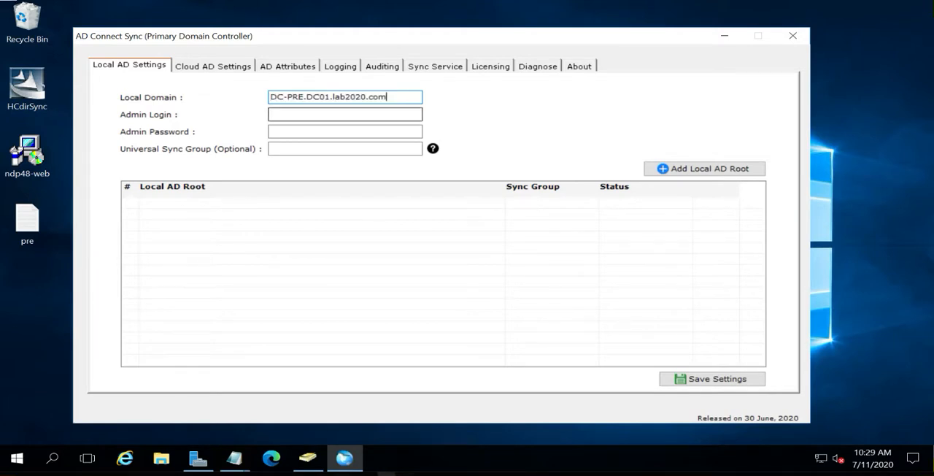
# Set the admin login to DC01\Administrator and enter the admin password in the Local AD settings
pyautogui.click(299, 115)
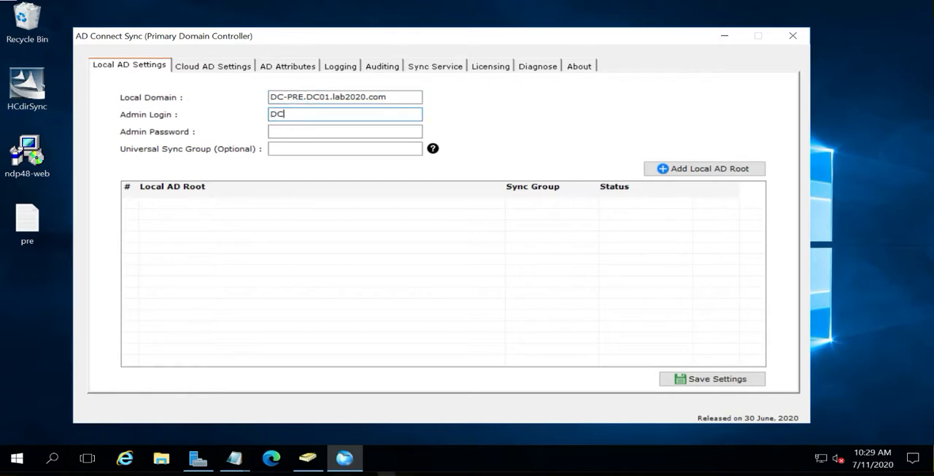
pyautogui.write('01\\Administrator')
pyautogui.press('Tab')
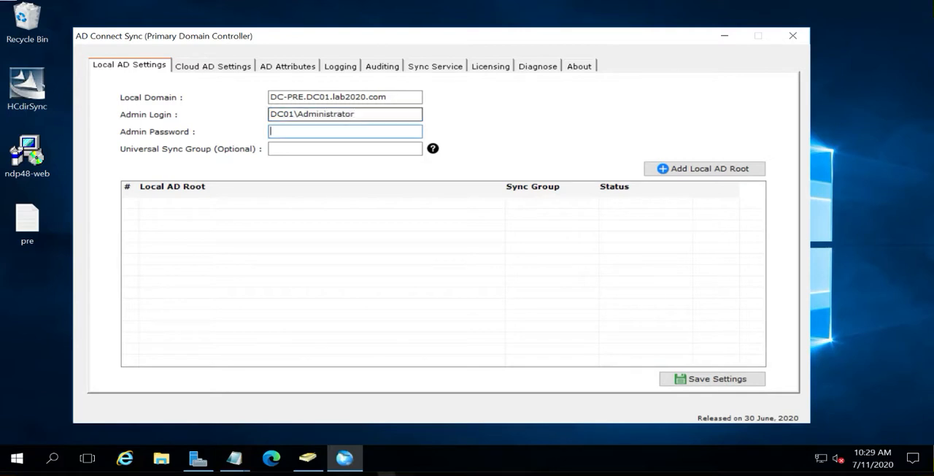
pyautogui.write('********')
pyautogui.moveTo(297, 115); pyautogui.dragTo(440, 121)
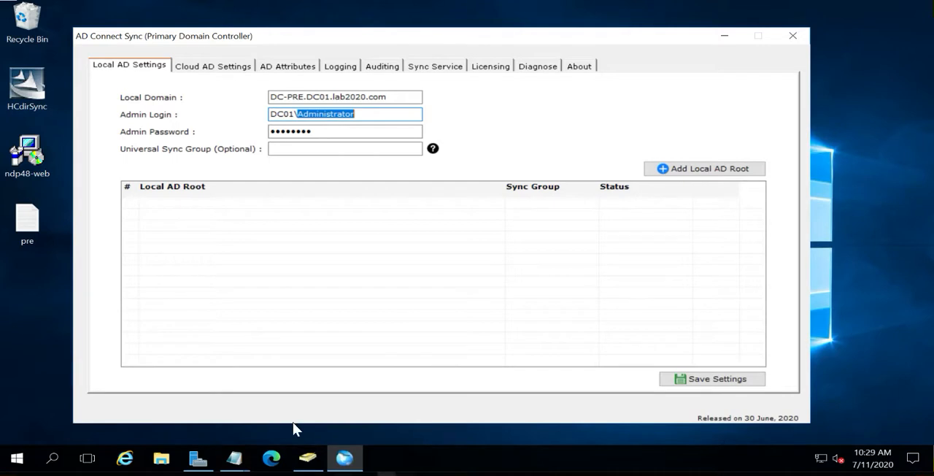
# In Active Directory Users and Computers, start a new user in the Users container with first name and logon name ADAdmin
pyautogui.click(307, 458)
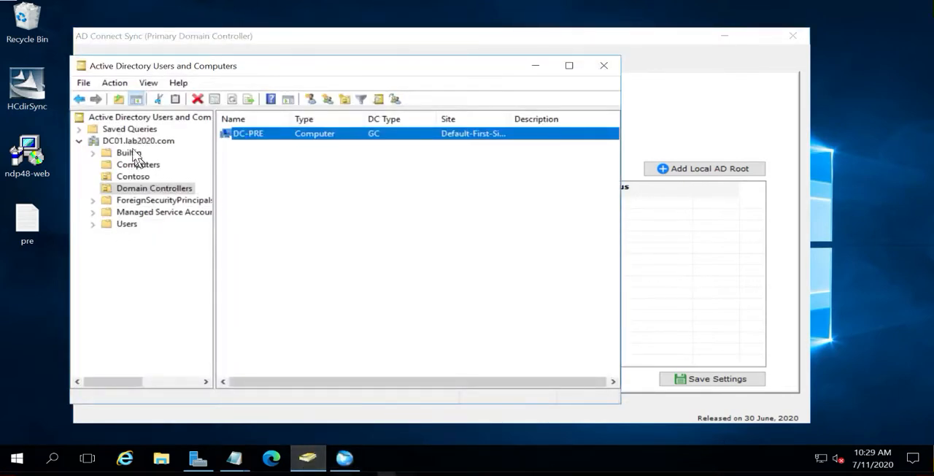
pyautogui.click(126, 224)
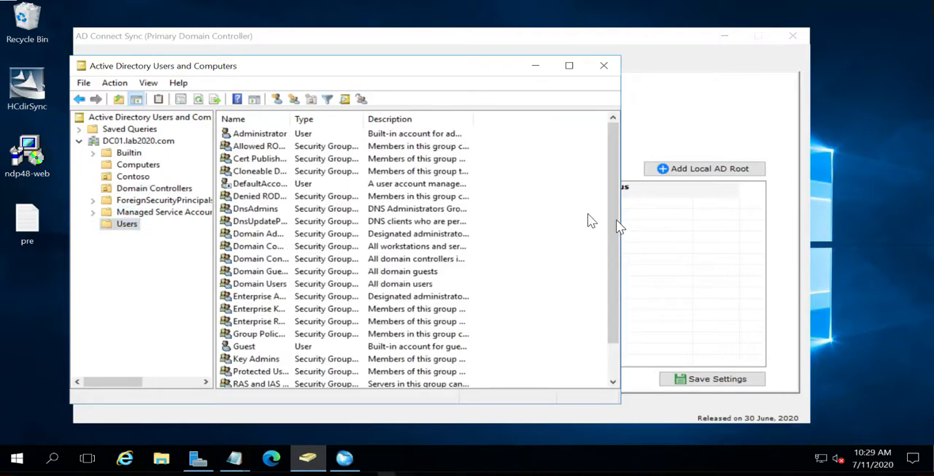
pyautogui.rightClick(536, 213)
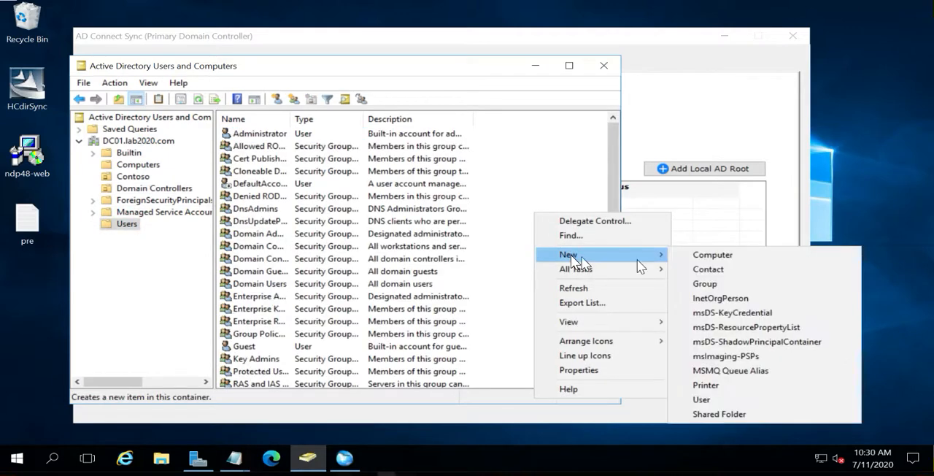
pyautogui.click(702, 399)
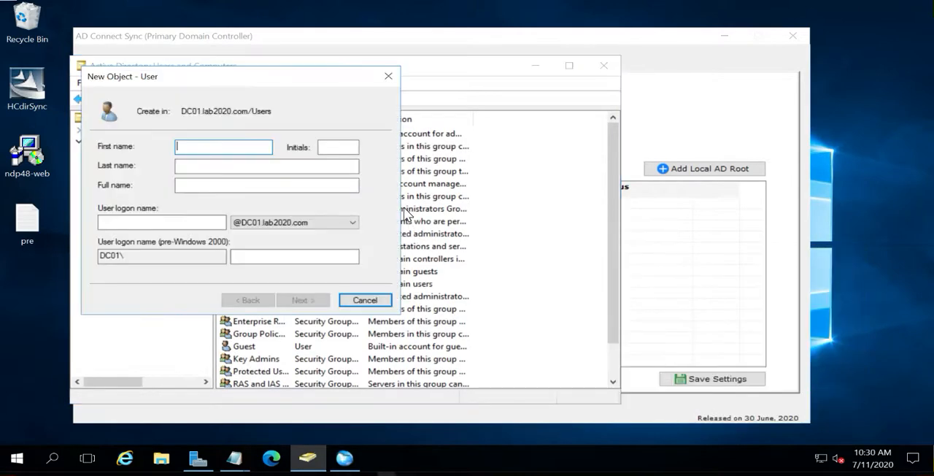
pyautogui.write('ADAdmin')
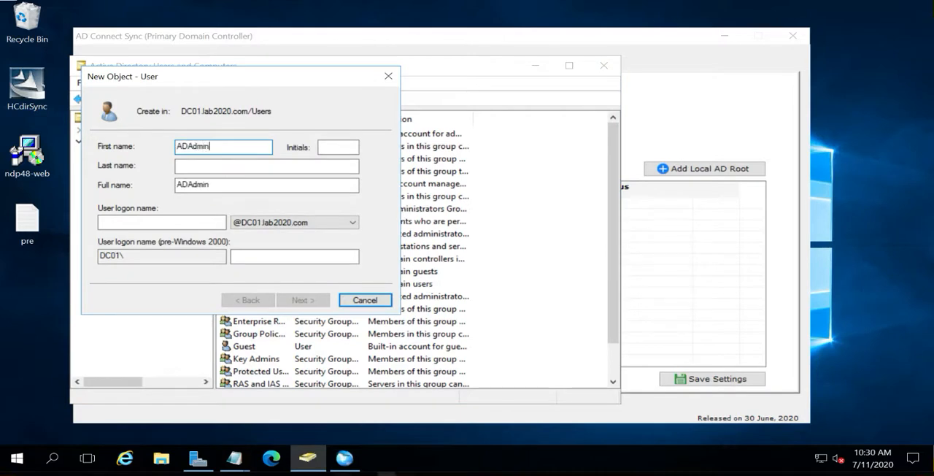
pyautogui.press('Tab')
pyautogui.press('Tab')
pyautogui.press('Tab')
pyautogui.press('Tab')
pyautogui.write('A')
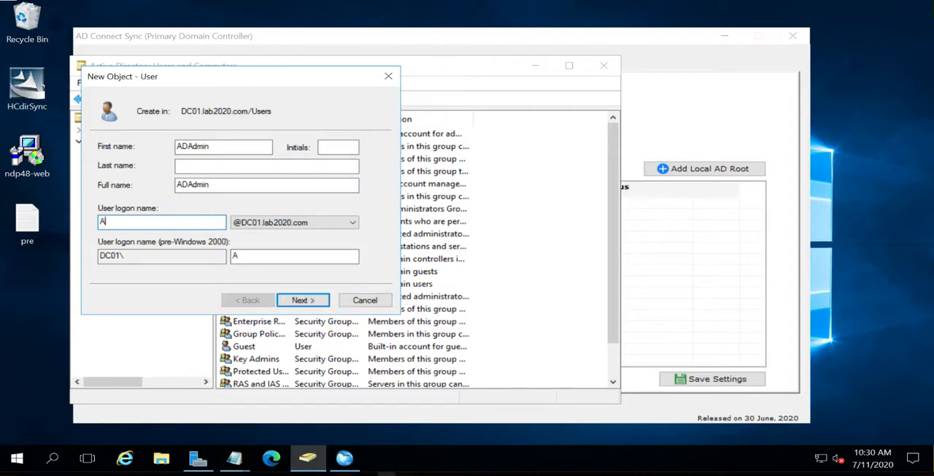
pyautogui.write('DAdmin')
pyautogui.click(305, 299)
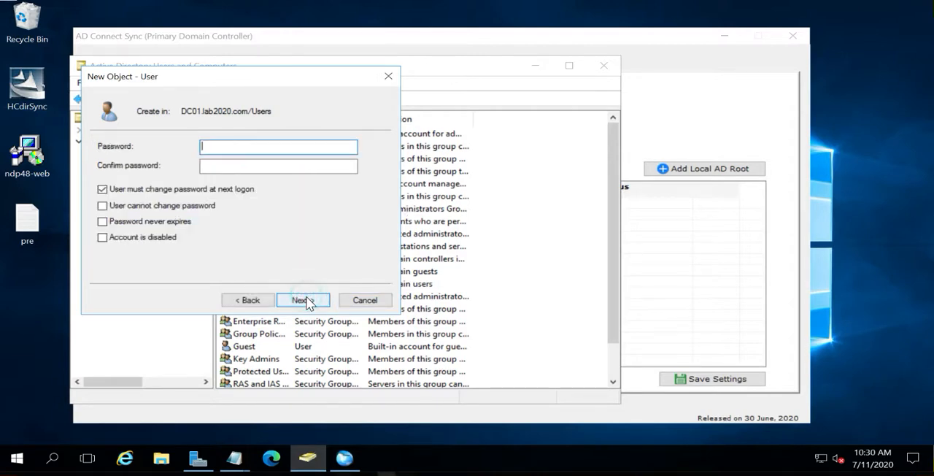
# Enter and confirm the account password for the new ADAdmin user
pyautogui.write('P')
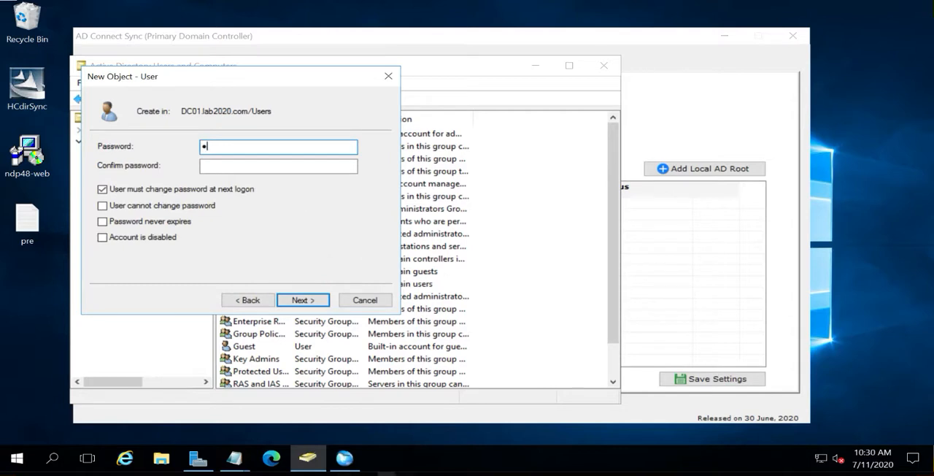
pyautogui.write('@ssw0rd')
pyautogui.press('Tab')
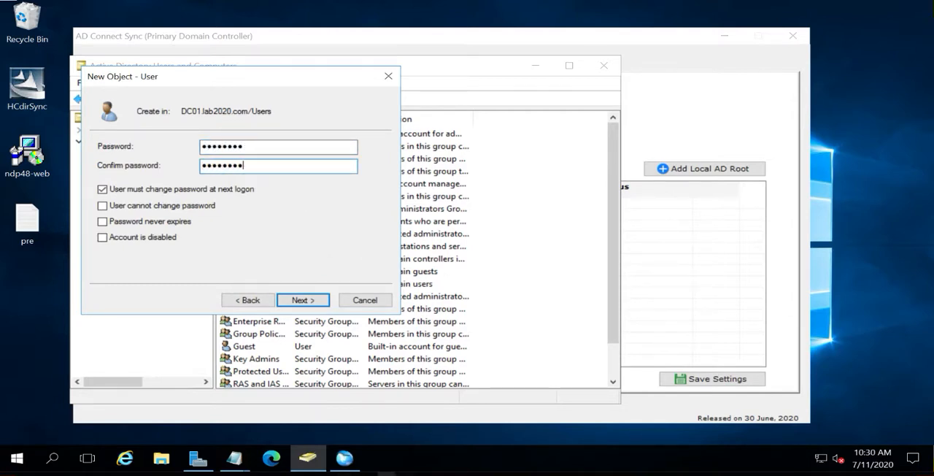
pyautogui.write('P@ssw0rd')
# Turn off the password change at next logon, enable Password never expires, and finish creating the ADAdmin user
pyautogui.click(198, 187)
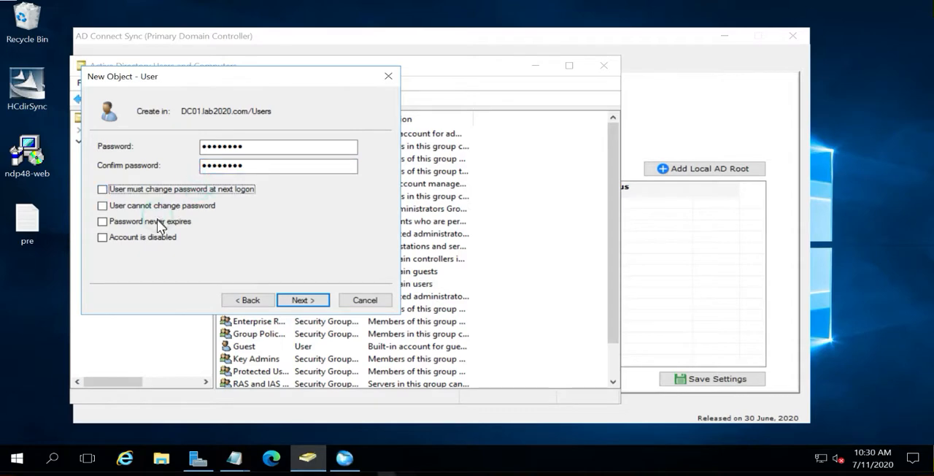
pyautogui.click(157, 220)
pyautogui.click(304, 300)
pyautogui.click(304, 300)
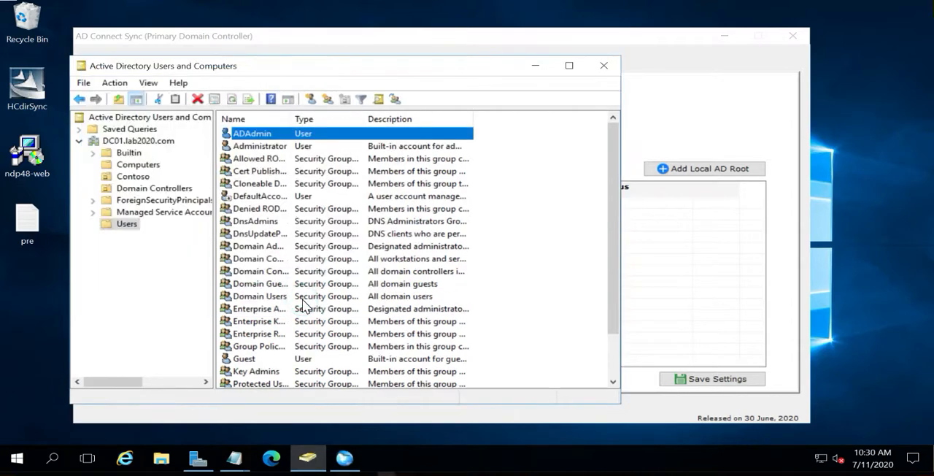
# Start the Delegation of Control Wizard for the Contoso organizational unit and add ADAdmin as the delegated user
pyautogui.rightClick(136, 183)
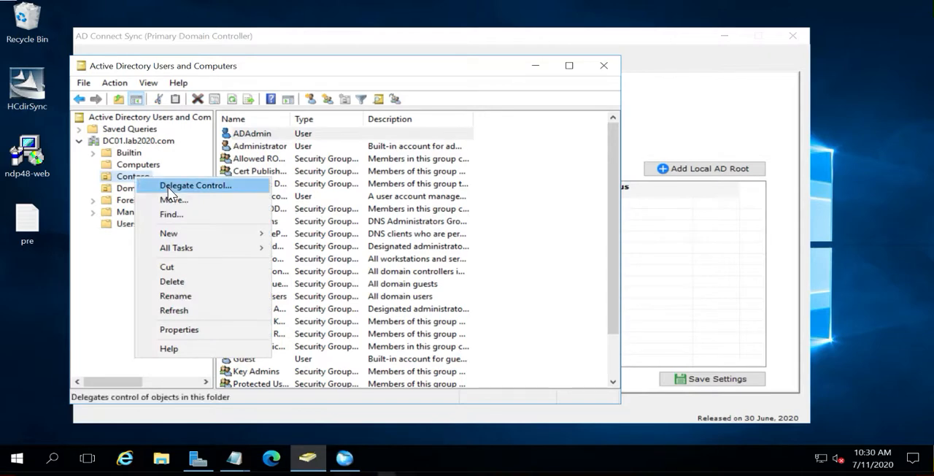
pyautogui.click(168, 189)
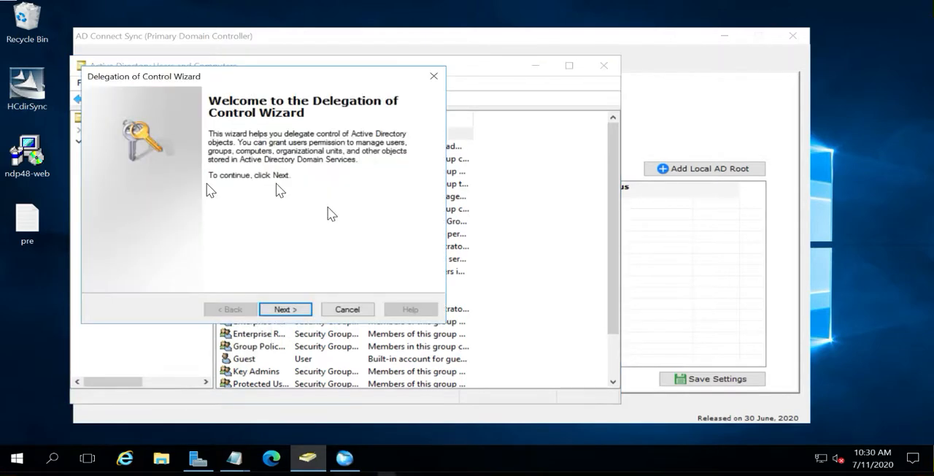
pyautogui.click(285, 310)
pyautogui.click(324, 242)
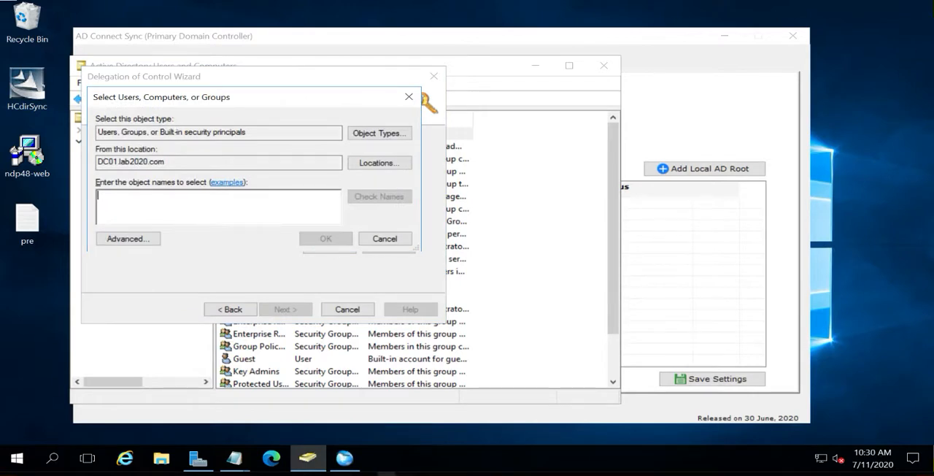
pyautogui.write('ADAD')
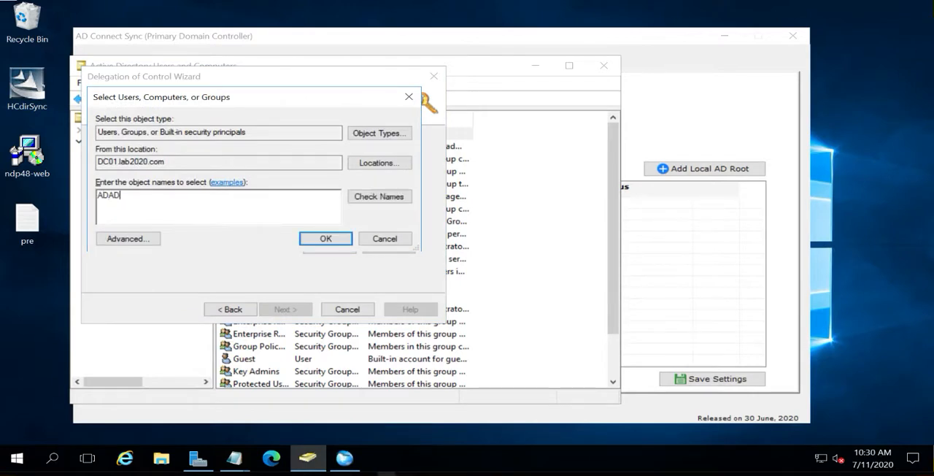
pyautogui.click(375, 199)
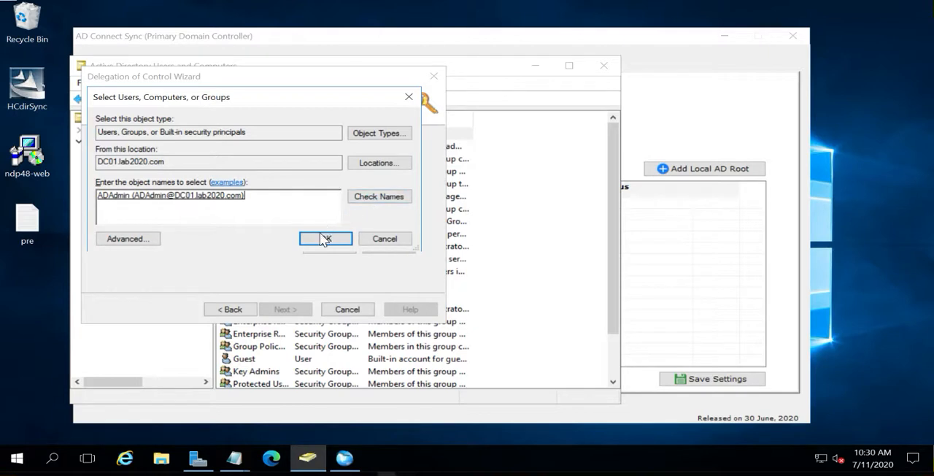
pyautogui.click(323, 238)
pyautogui.click(284, 318)
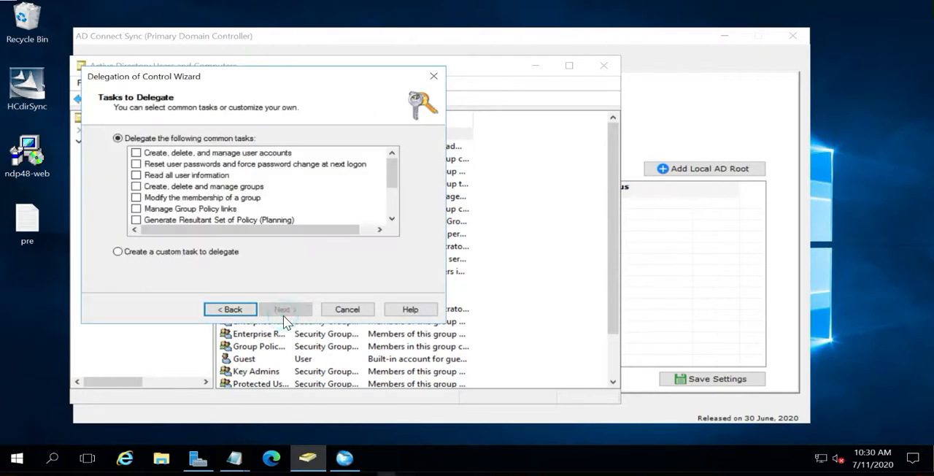
# Delegate managing user accounts, resetting passwords, reading user information, managing groups and modifying group membership, and finish the delegation
pyautogui.click(136, 153)
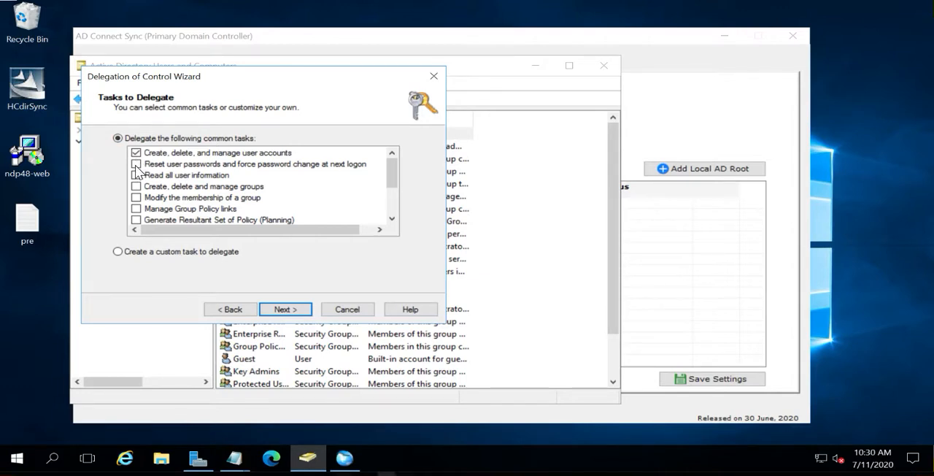
pyautogui.click(135, 165)
pyautogui.click(135, 175)
pyautogui.click(136, 186)
pyautogui.click(136, 197)
pyautogui.click(282, 310)
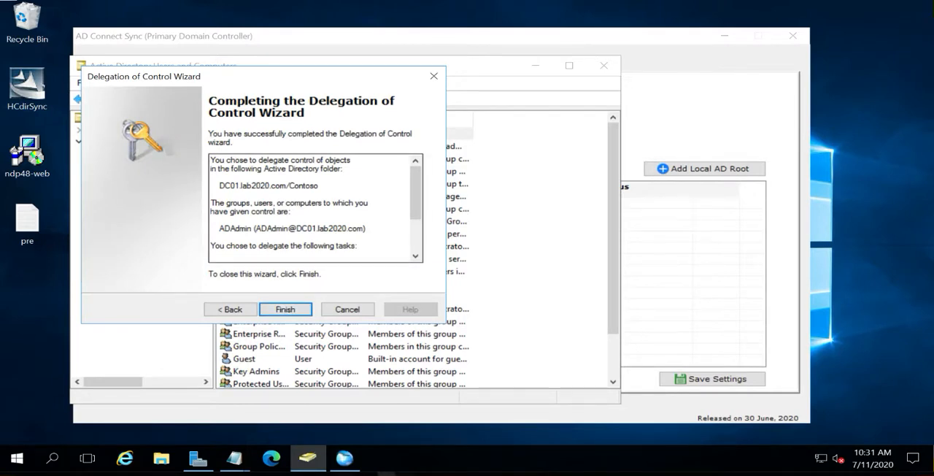
pyautogui.click(276, 309)
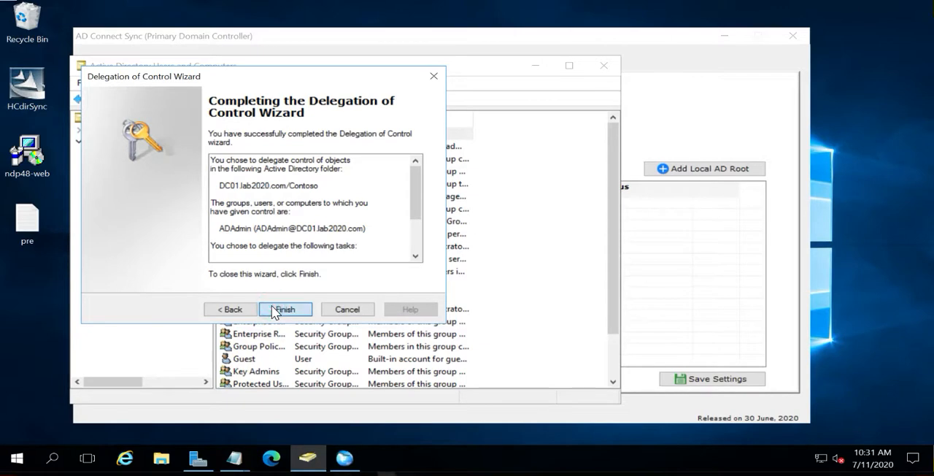
# In Active Directory Users and Computers, review the ADAdmin user's account settings and group memberships
pyautogui.click(690, 135)
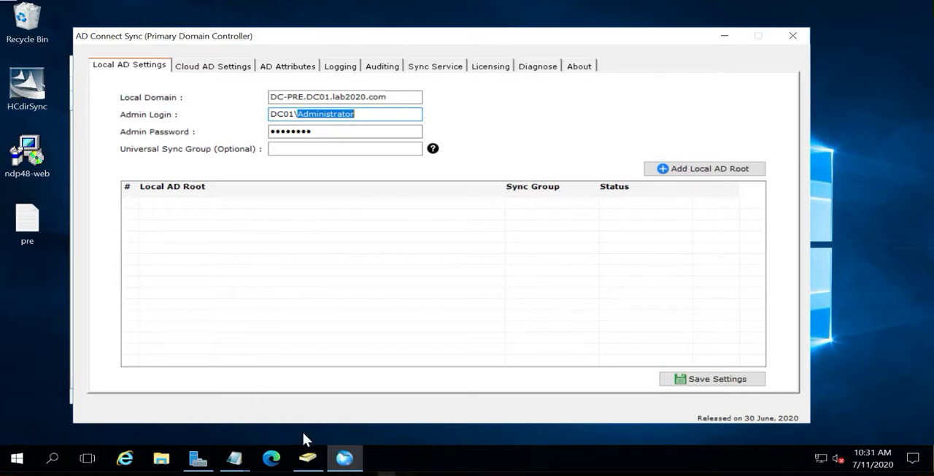
pyautogui.click(308, 458)
pyautogui.doubleClick(255, 134)
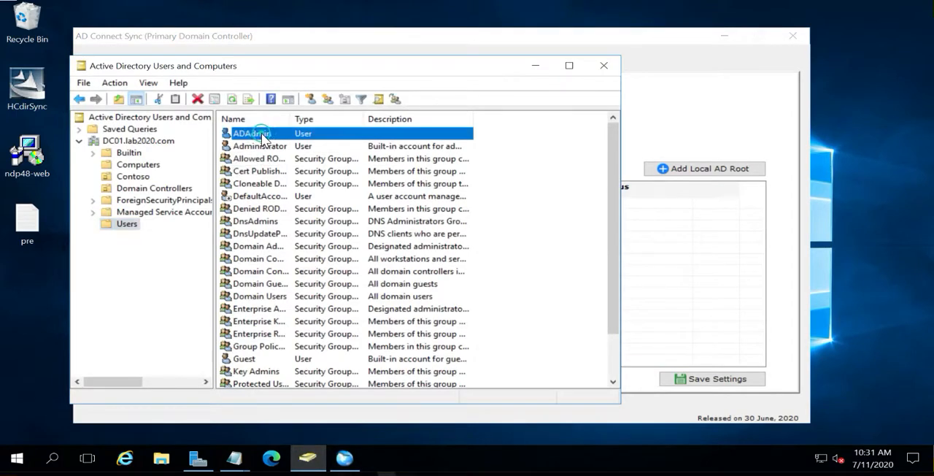
pyautogui.click(294, 118)
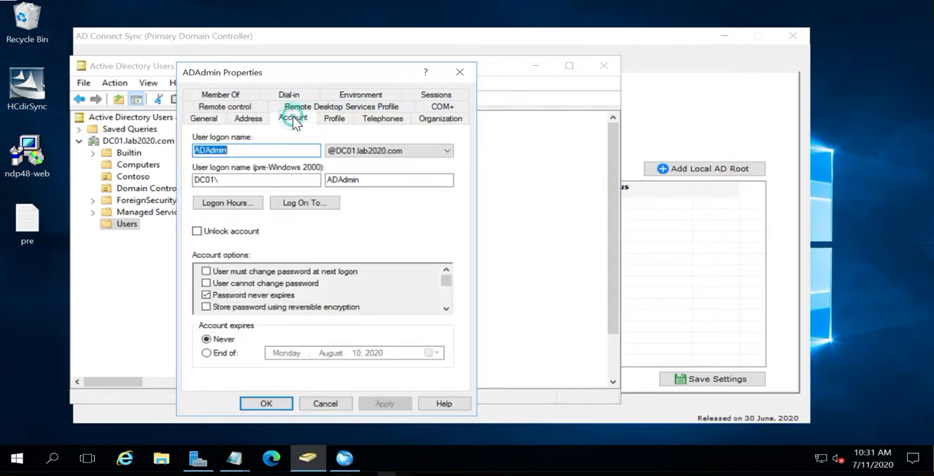
pyautogui.click(234, 96)
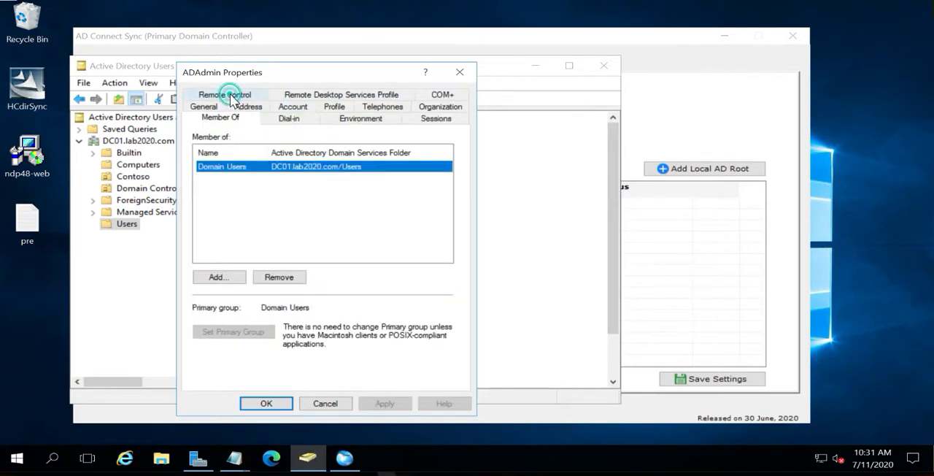
pyautogui.click(324, 404)
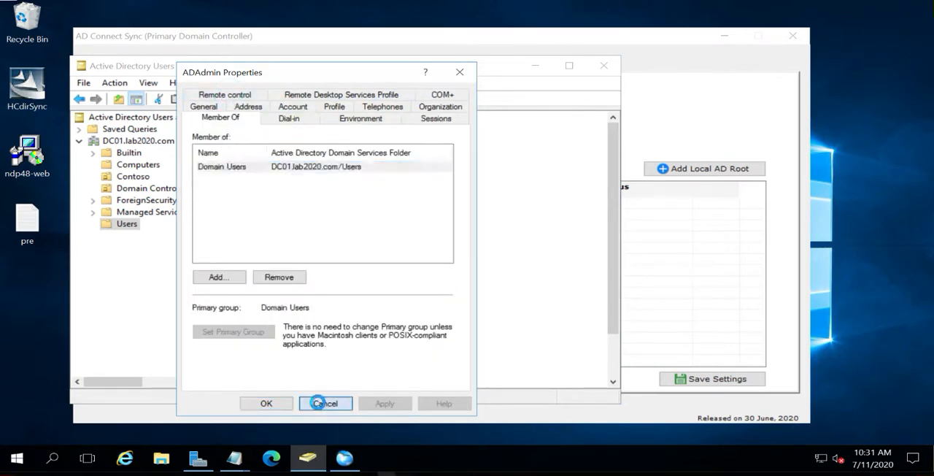
# In AD Connect Sync, set the admin login to DC01\ADAdmin, add OU=Contoso as a local AD root, and save the settings
pyautogui.click(344, 458)
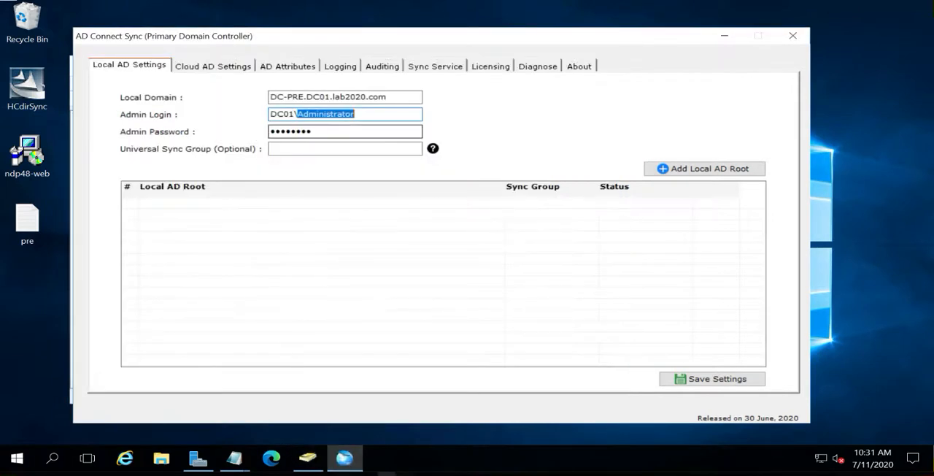
pyautogui.write('ADAdm')
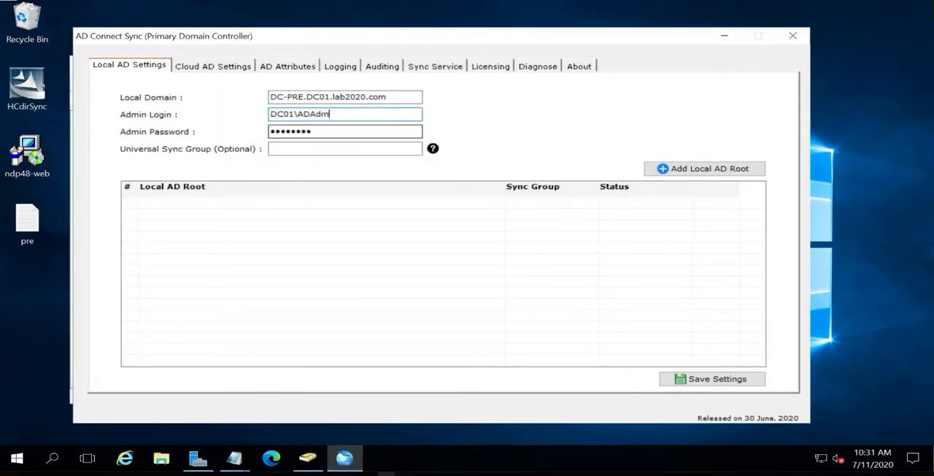
pyautogui.click(692, 174)
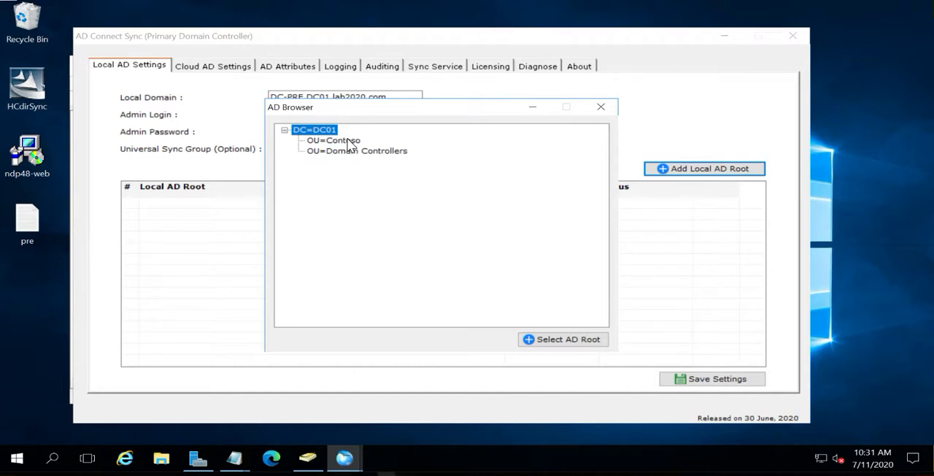
pyautogui.click(349, 143)
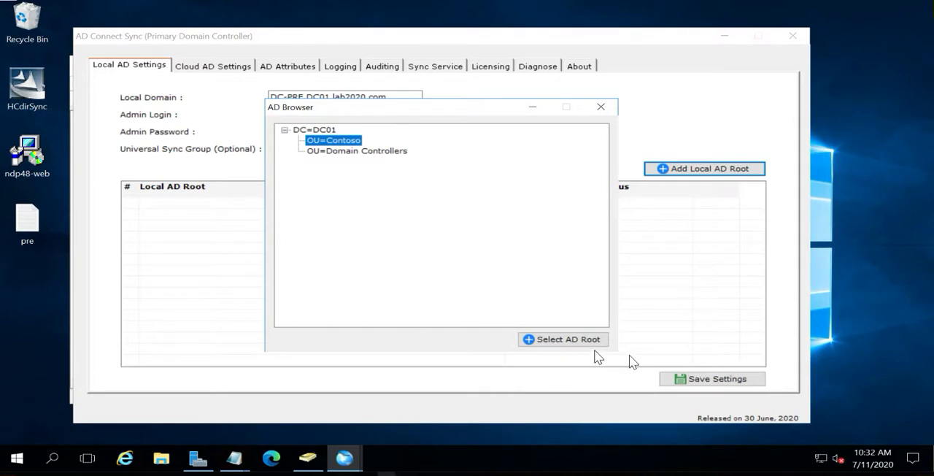
pyautogui.click(568, 341)
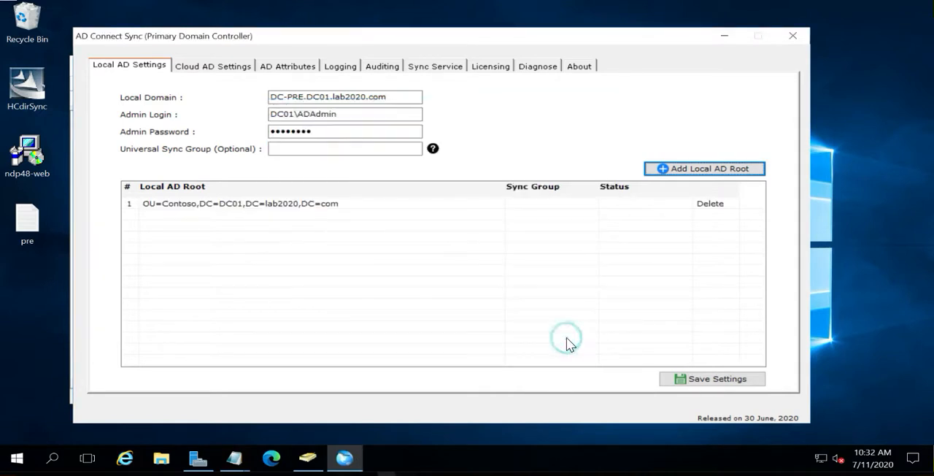
pyautogui.click(714, 384)
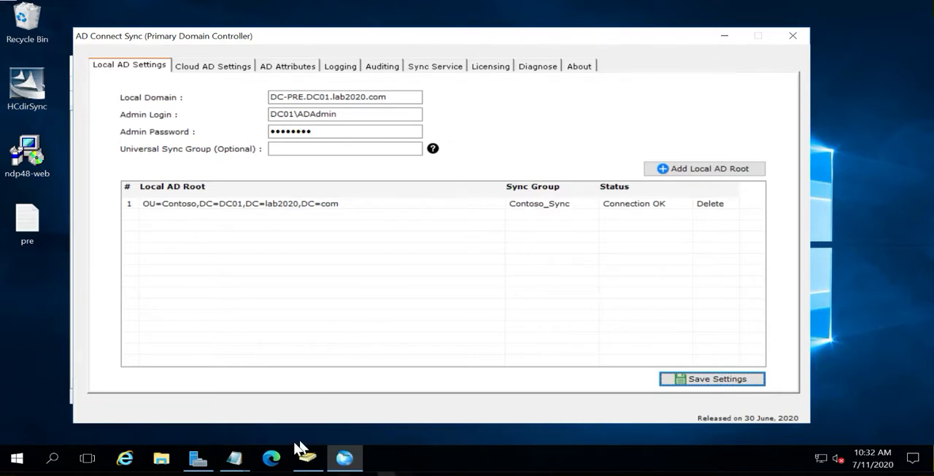
# In Active Directory Users and Computers, examine the general properties and members of the Contoso_Sync group in the Contoso organizational unit
pyautogui.click(307, 459)
pyautogui.click(143, 177)
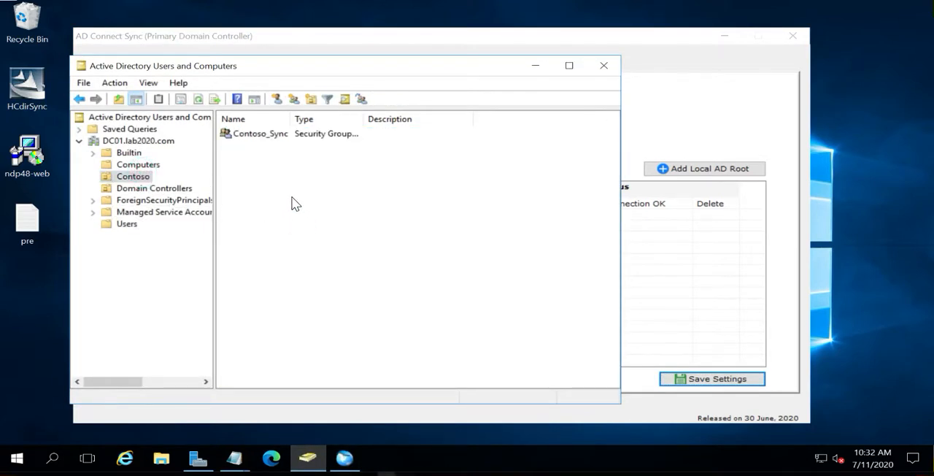
pyautogui.moveTo(292, 119); pyautogui.dragTo(327, 119)
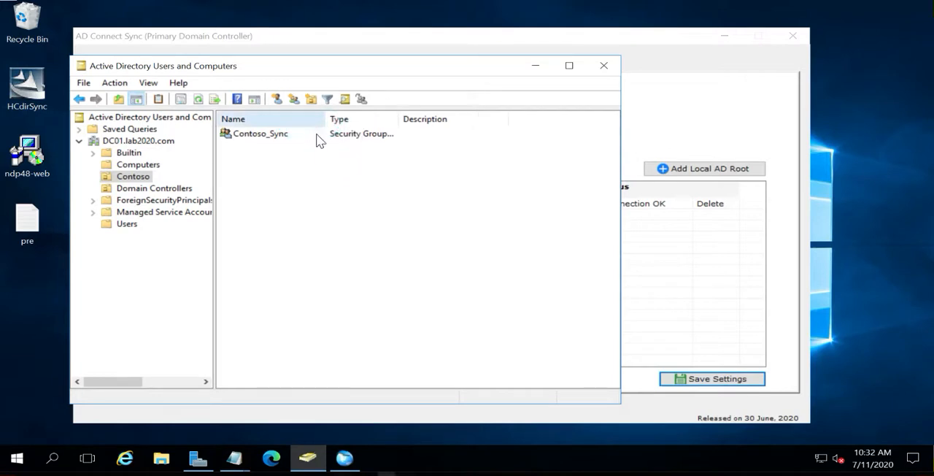
pyautogui.doubleClick(273, 142)
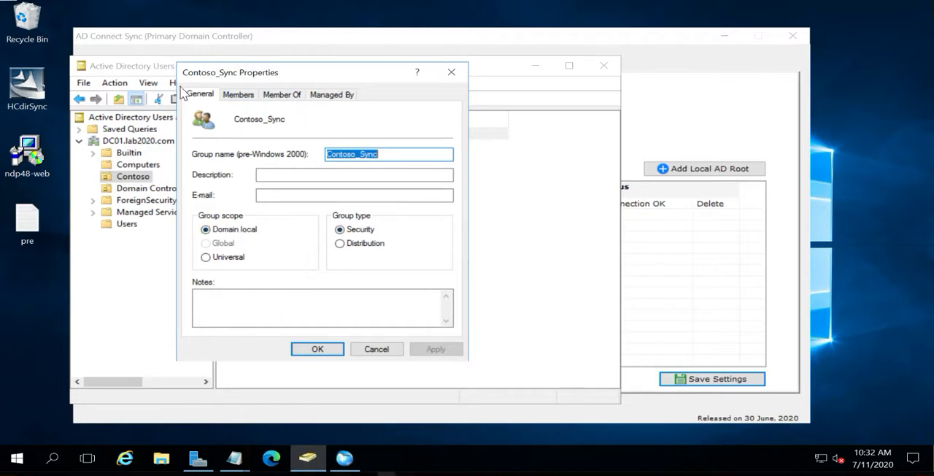
pyautogui.click(247, 97)
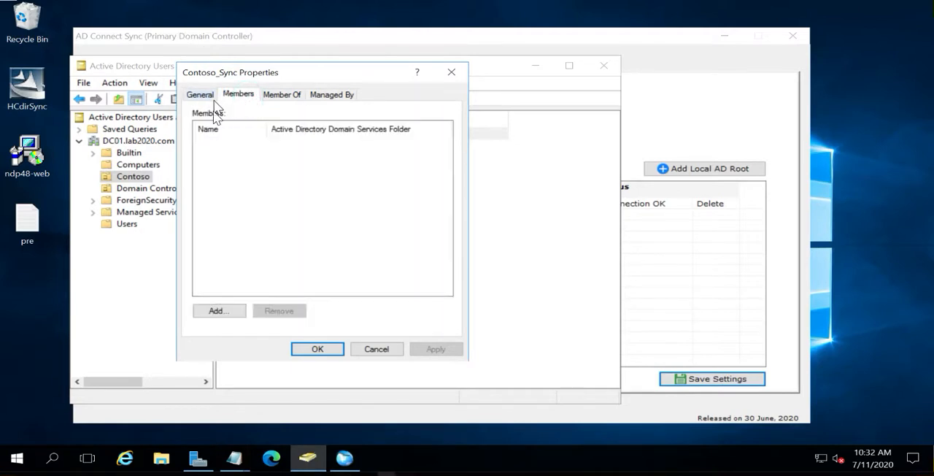
pyautogui.click(377, 348)
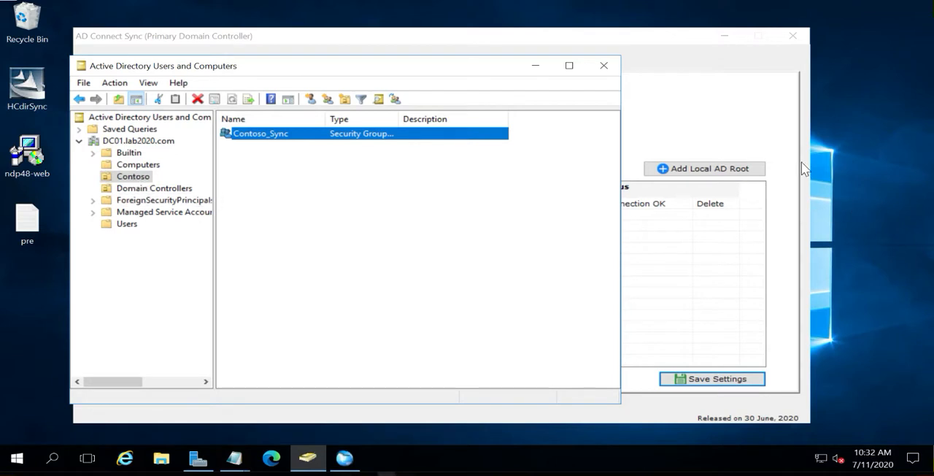
pyautogui.click(719, 108)
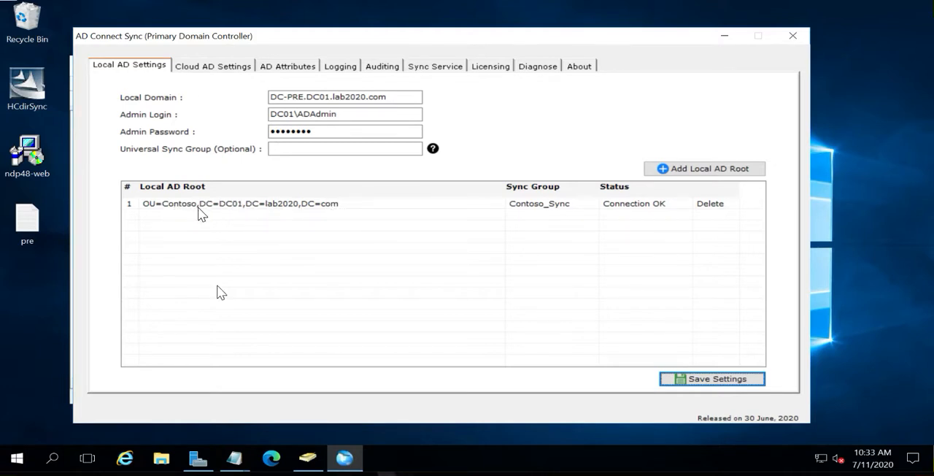
pyautogui.moveTo(310, 464)
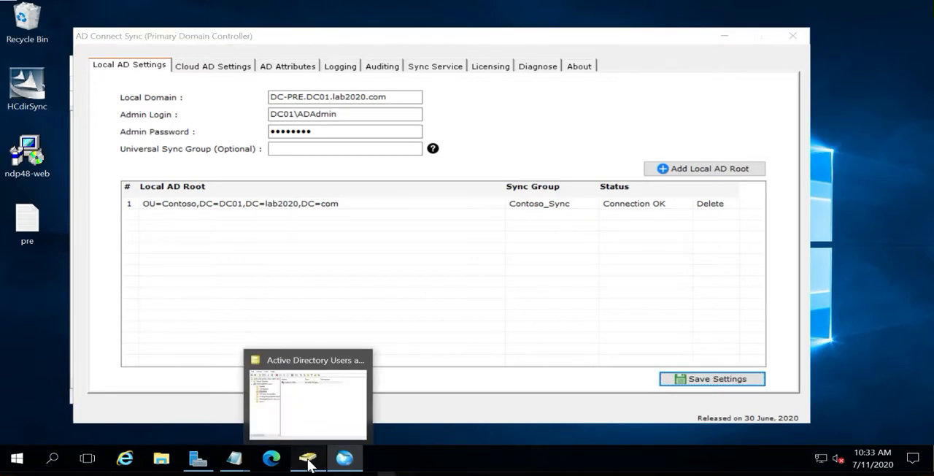
pyautogui.click(309, 465)
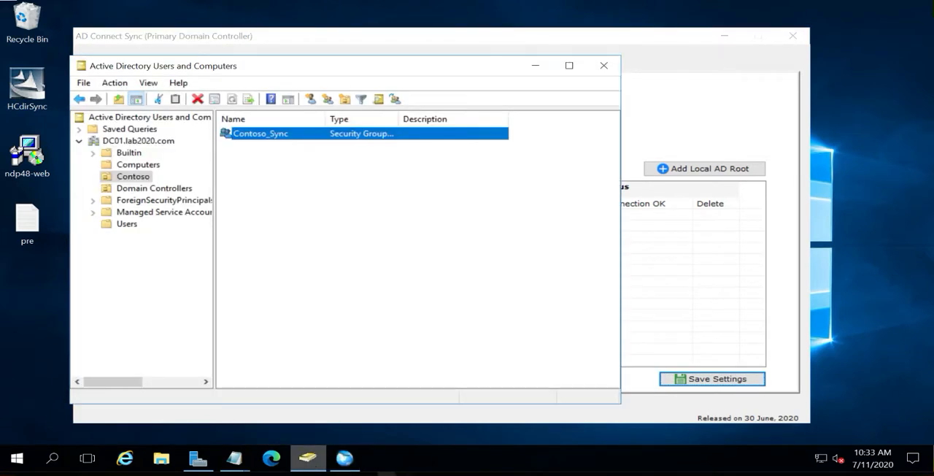
# Switch to AD Connect Sync, add OU=Fabrikam as a second local AD root, and save the settings
pyautogui.hotkey('alt', 'Tab')
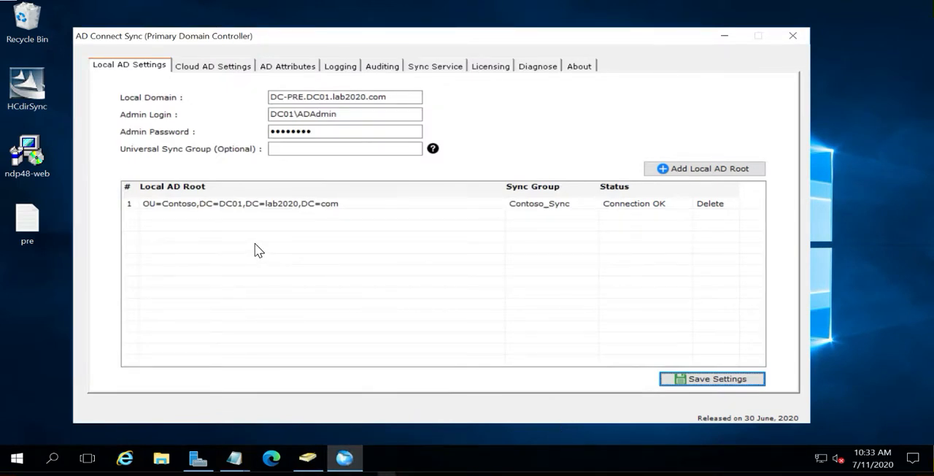
pyautogui.click(698, 174)
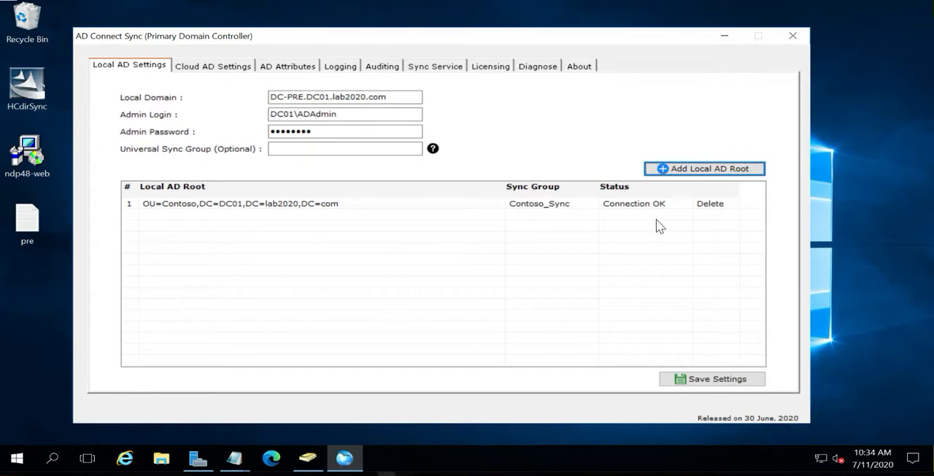
pyautogui.click(679, 172)
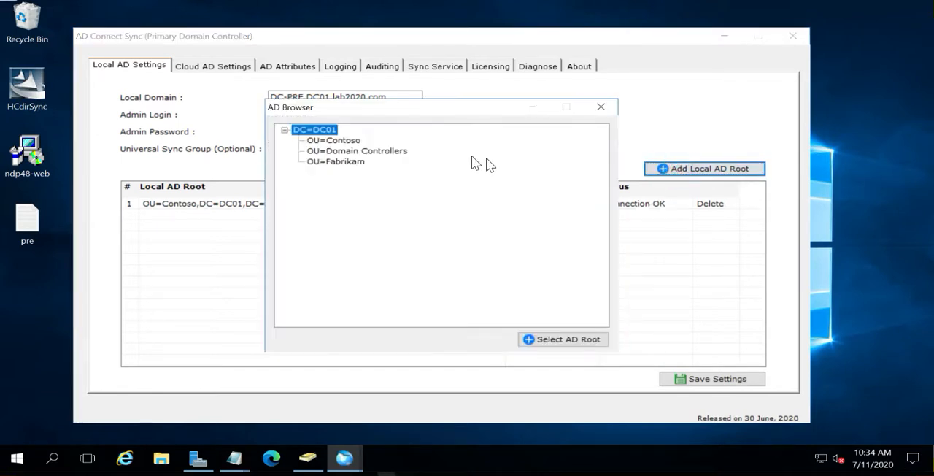
pyautogui.click(341, 164)
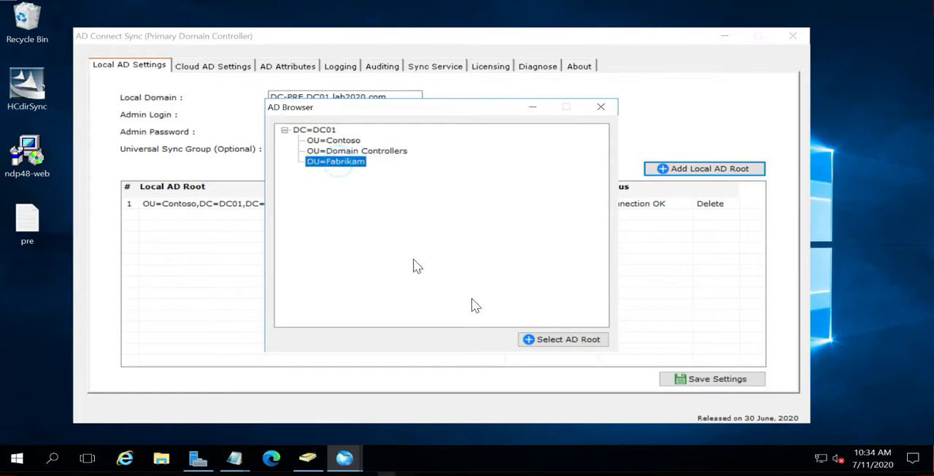
pyautogui.click(556, 340)
pyautogui.click(726, 379)
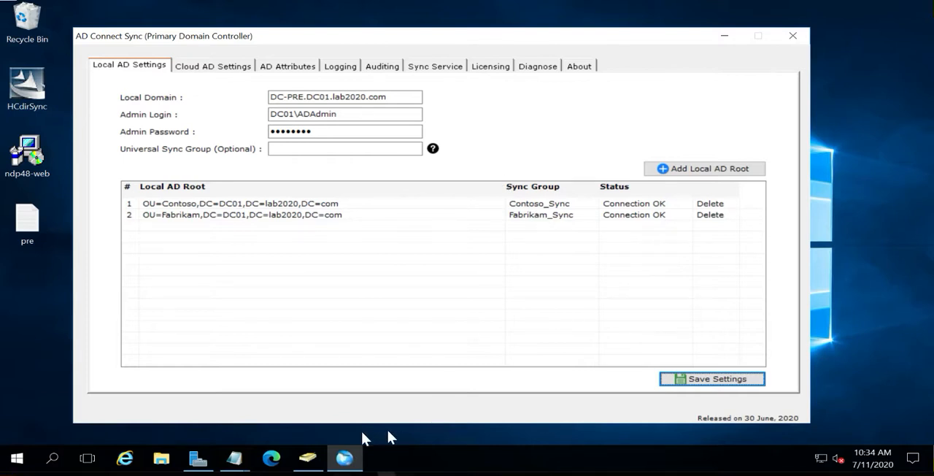
# In Active Directory Users and Computers, create a domain local security group named ADSync in the Users container
pyautogui.click(308, 466)
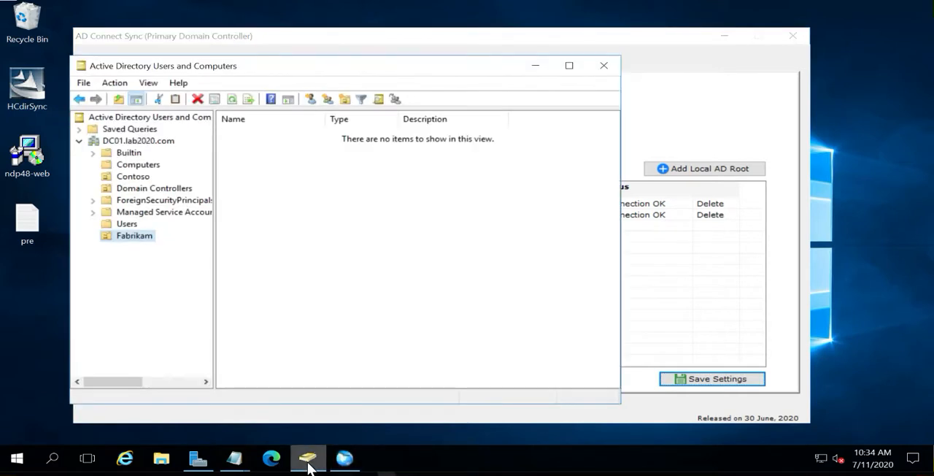
pyautogui.click(127, 224)
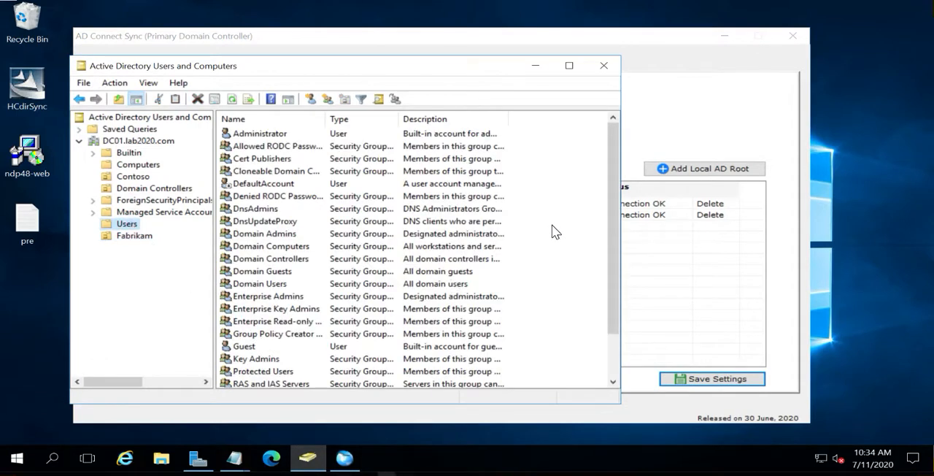
pyautogui.rightClick(552, 225)
pyautogui.moveTo(602, 269)
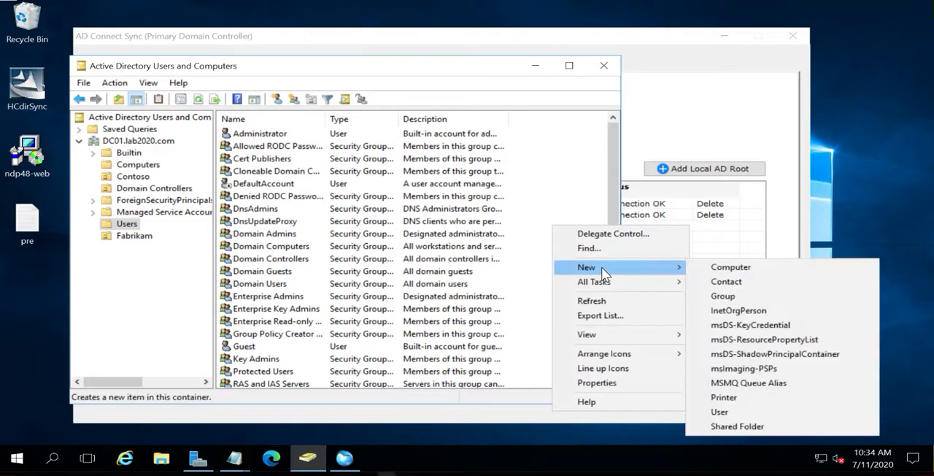
pyautogui.click(715, 295)
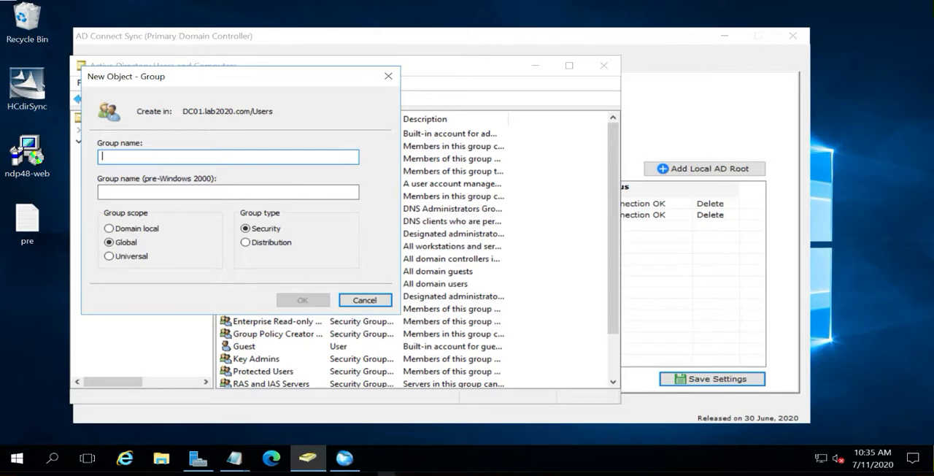
pyautogui.write('ADSync')
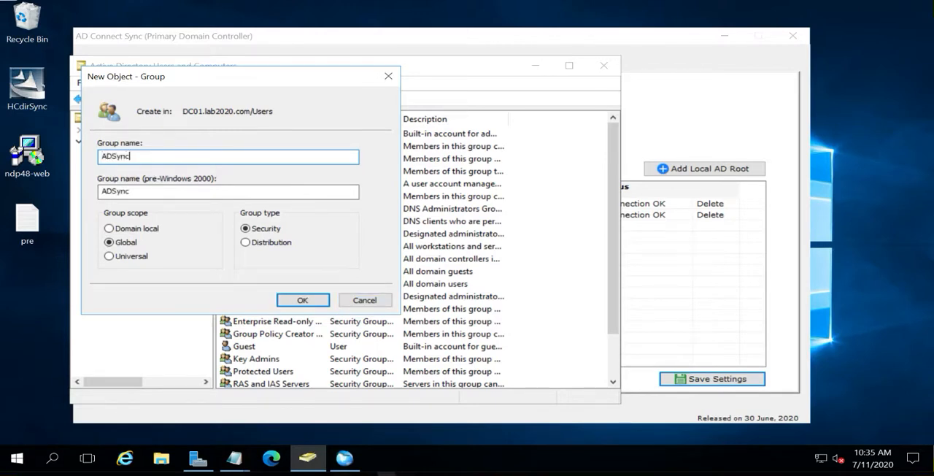
pyautogui.click(137, 229)
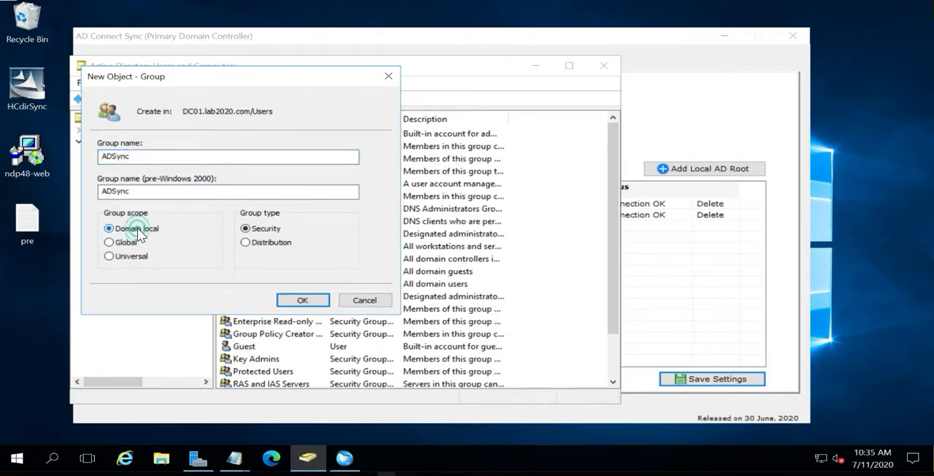
pyautogui.click(294, 299)
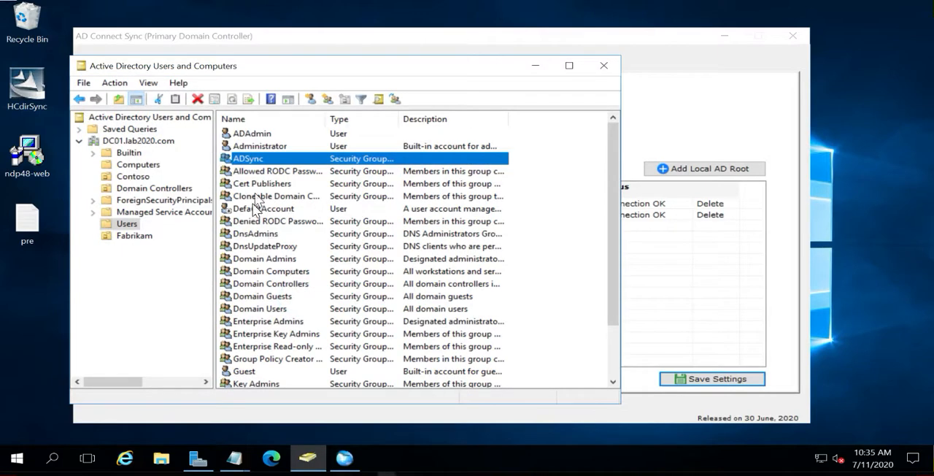
# Check the ADSync group's general properties, and enable Advanced Features in Active Directory Users and Computers
pyautogui.doubleClick(246, 158)
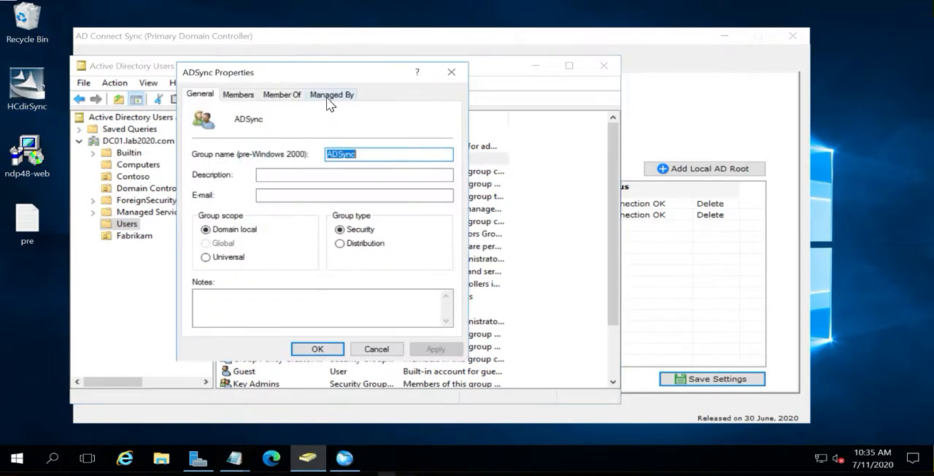
pyautogui.click(451, 73)
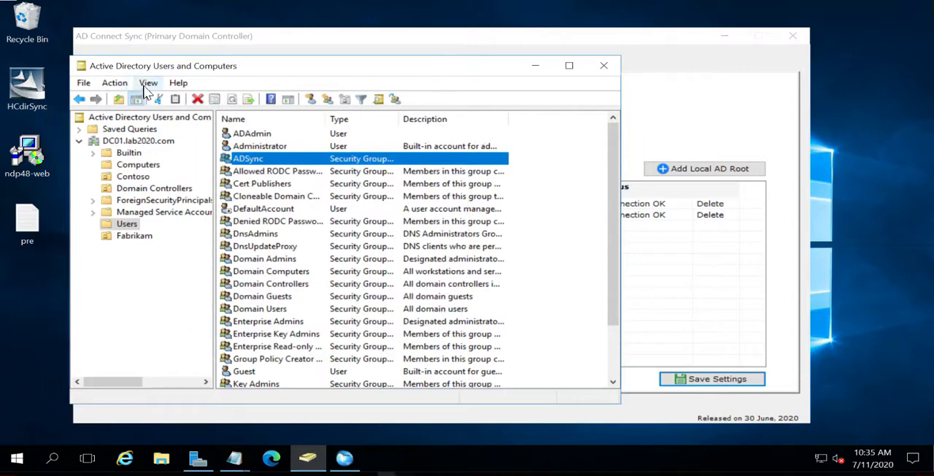
pyautogui.click(148, 83)
pyautogui.click(173, 195)
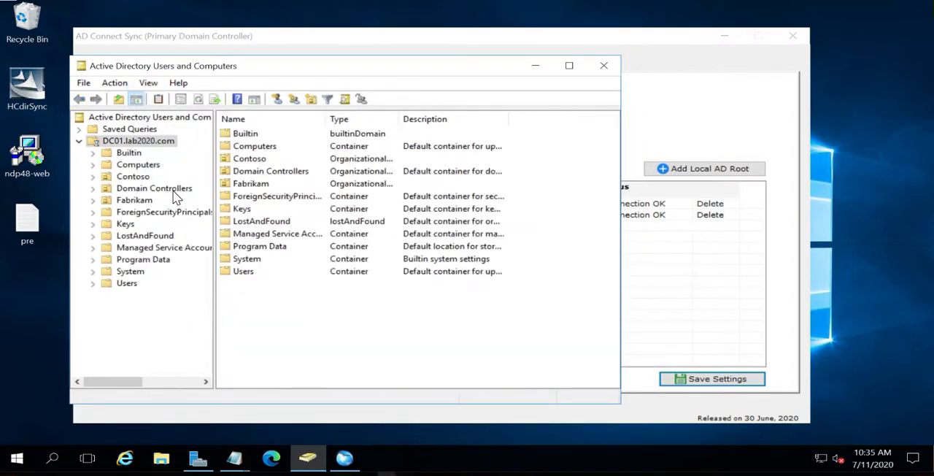
# Copy the distinguishedName attribute value of the ADSync group in the Users container
pyautogui.click(127, 283)
pyautogui.doubleClick(252, 158)
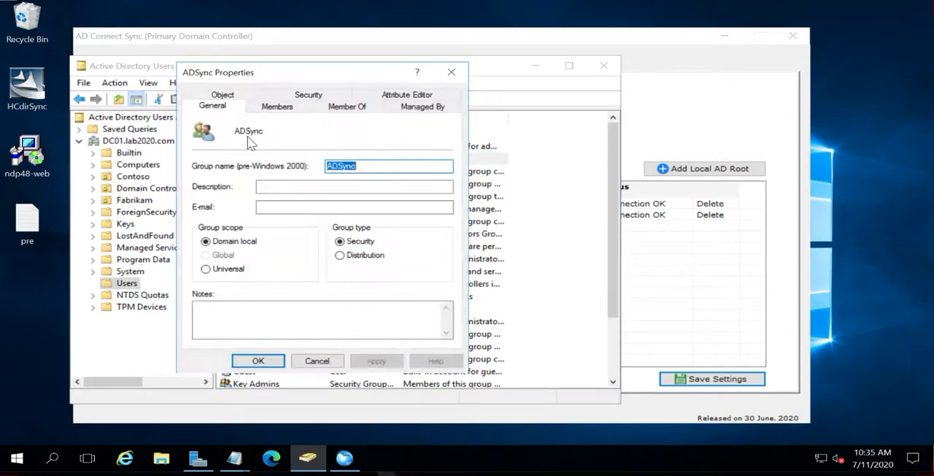
pyautogui.click(405, 96)
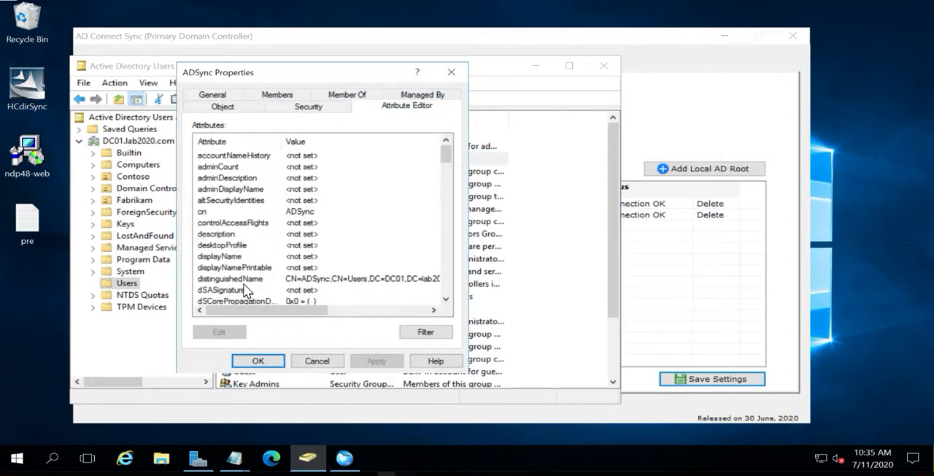
pyautogui.click(244, 280)
pyautogui.doubleClick(244, 284)
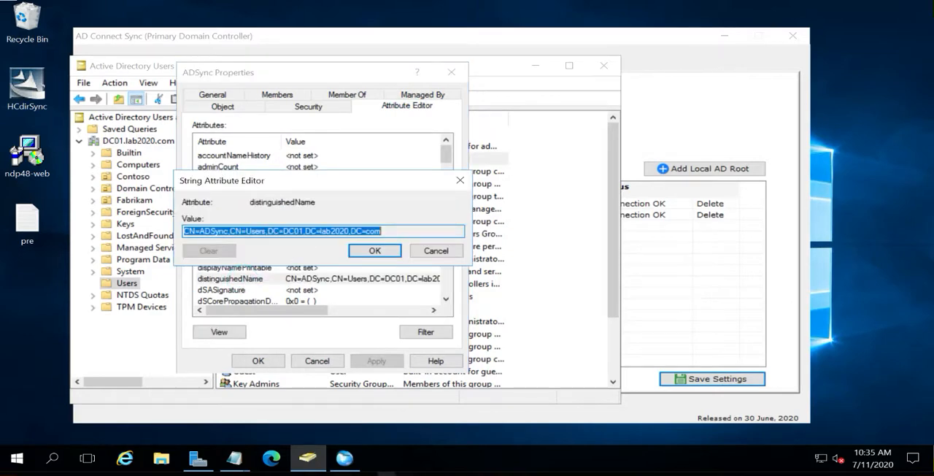
pyautogui.click(421, 250)
# Switch to AD Connect Sync, set the Universal Sync Group to CN=ADSync,CN=Users,DC=DC01,DC=lab2020,DC=com, and save the local AD settings
pyautogui.click(683, 122)
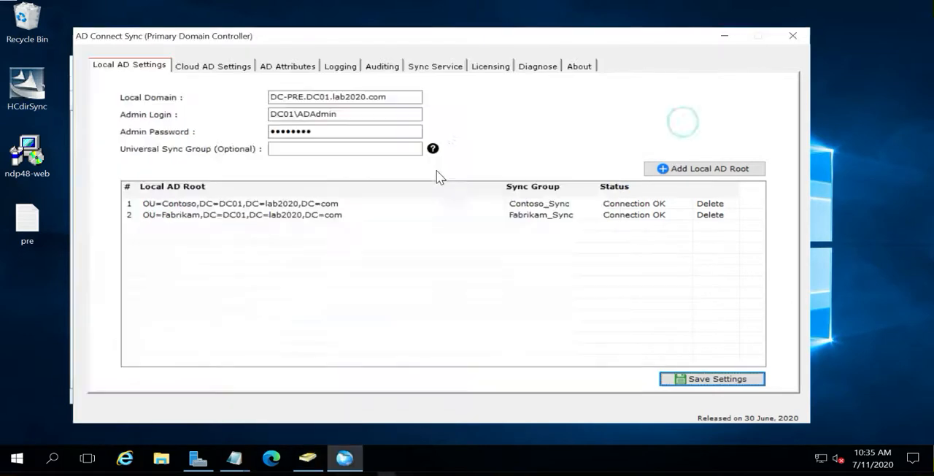
pyautogui.click(335, 147)
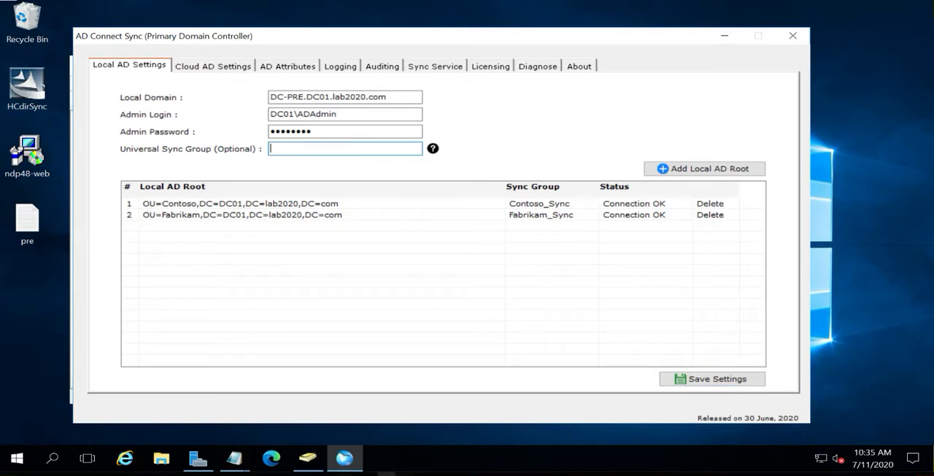
pyautogui.hotkey('ctrl', 'v')
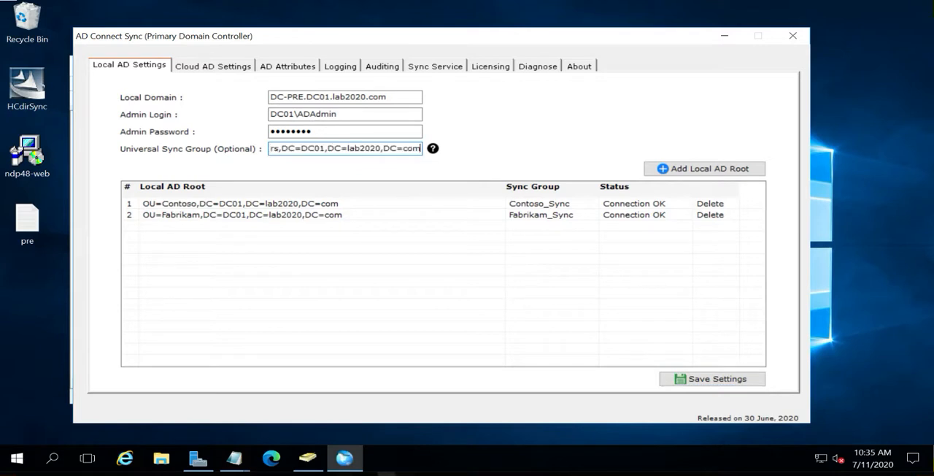
pyautogui.click(683, 381)
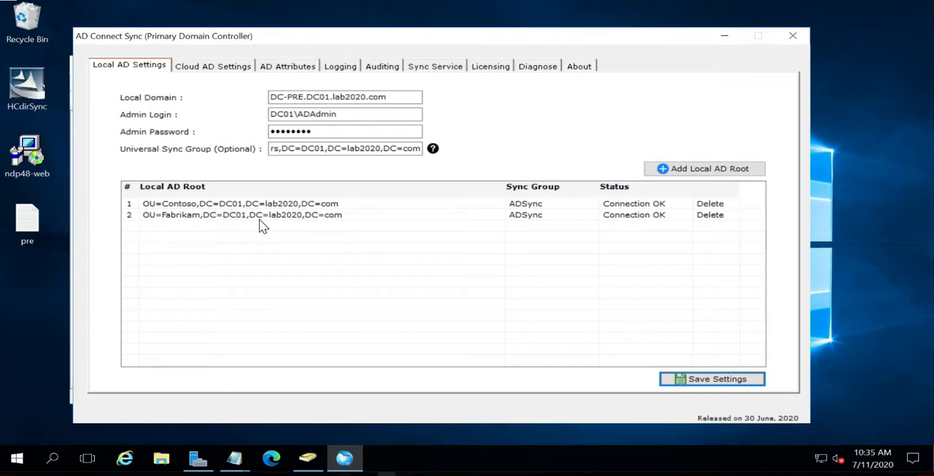
# In the cloud AD settings, set the cloud domain to E-DC01.ad22.lab06.com, the admin login to AD22\HCAD, and enter the admin password
pyautogui.click(216, 72)
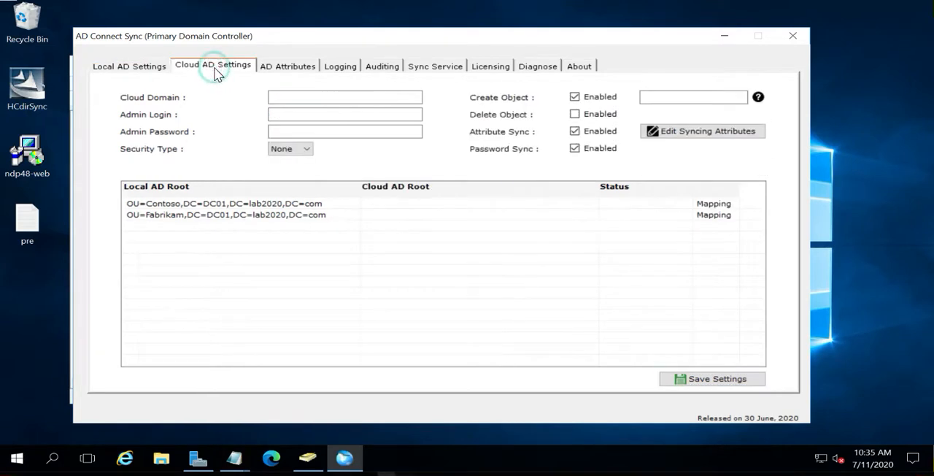
pyautogui.click(290, 95)
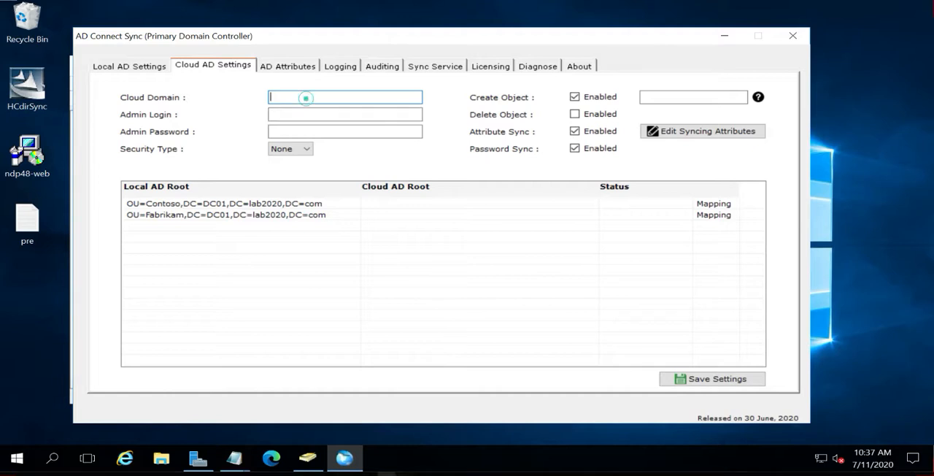
pyautogui.write('E-DC01.ad22.lab06.com')
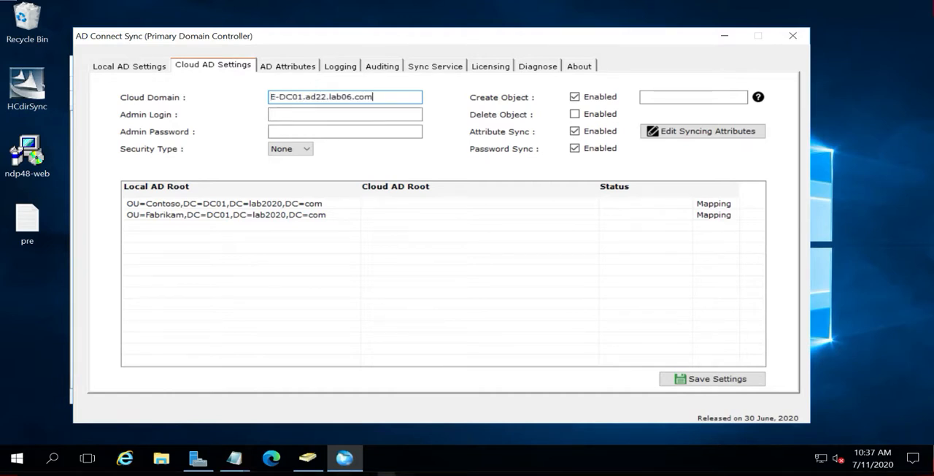
pyautogui.moveTo(381, 96); pyautogui.dragTo(269, 96)
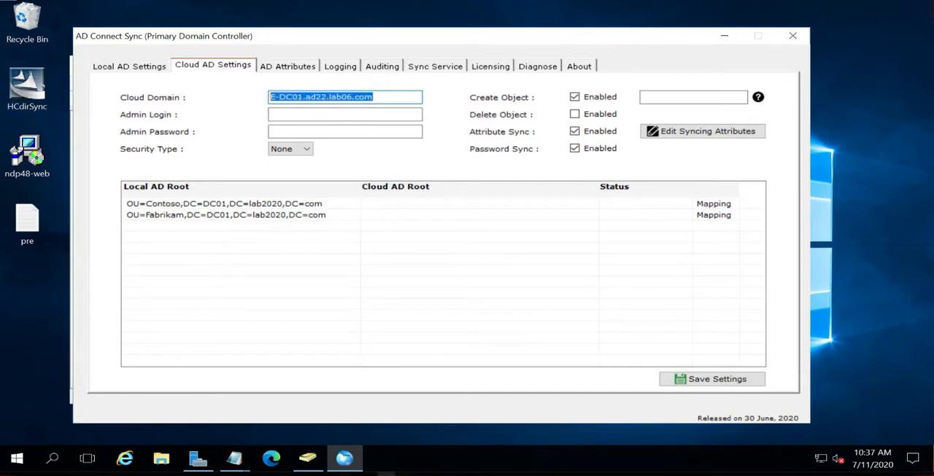
pyautogui.click(292, 115)
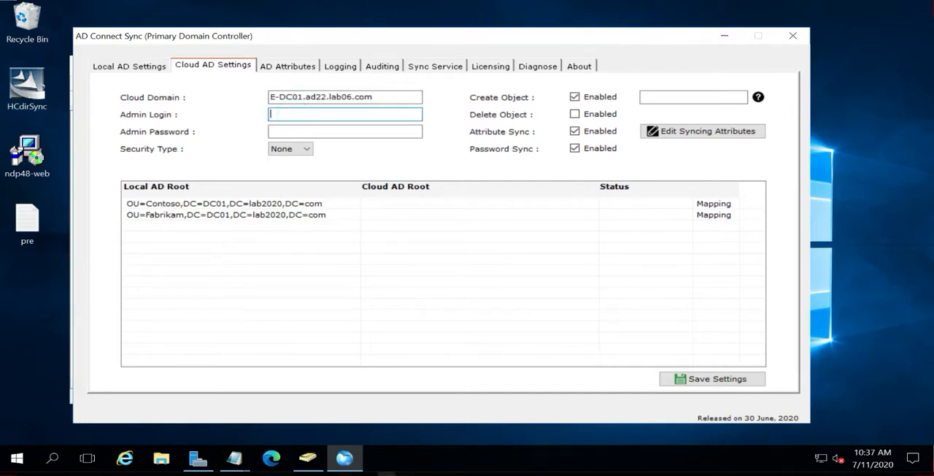
pyautogui.write('AD')
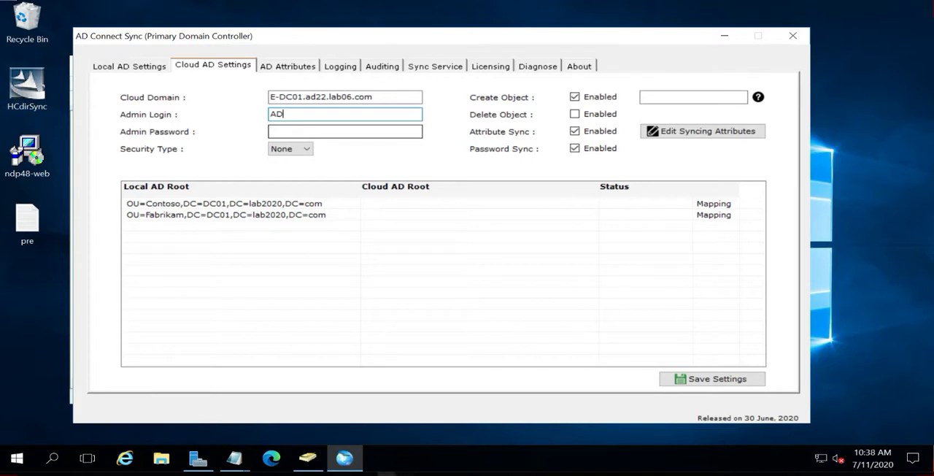
pyautogui.write('22\\HCAD')
pyautogui.press('Tab')
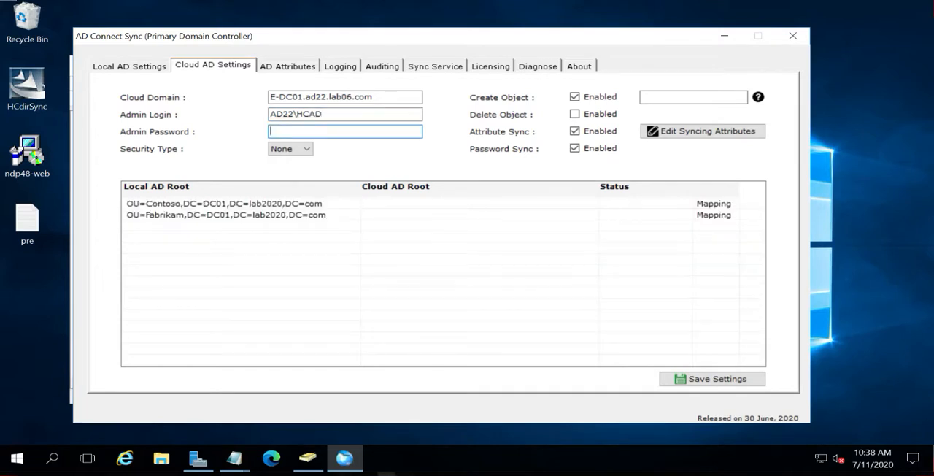
pyautogui.write('••••••••')
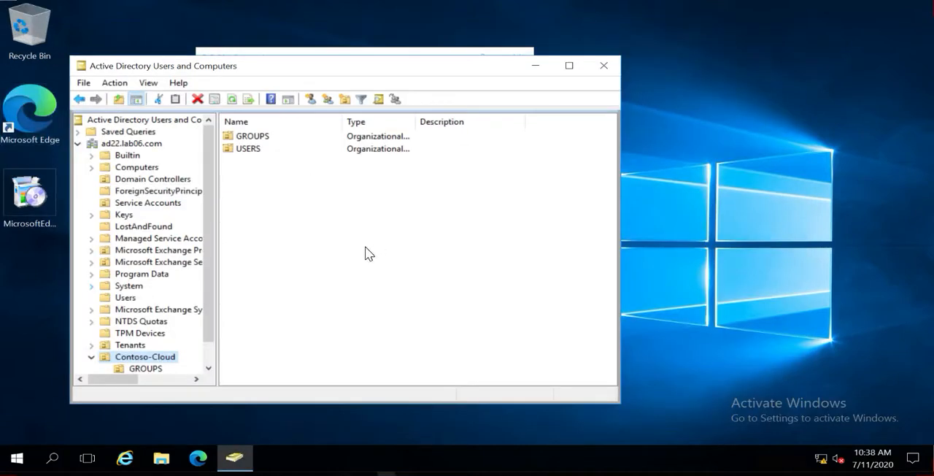
# Switch to Active Directory Users and Computers on the cloud domain controller and copy the Contoso-Cloud organizational unit's distinguishedName value
pyautogui.rightClick(150, 359)
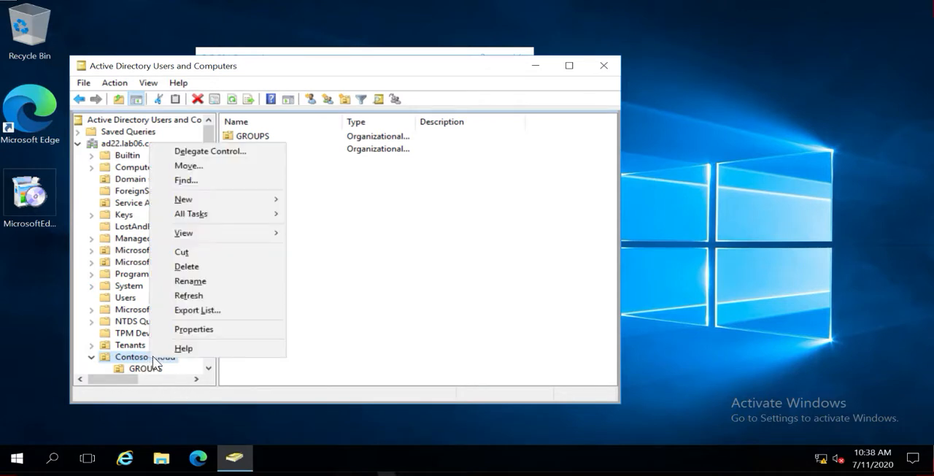
pyautogui.click(411, 246)
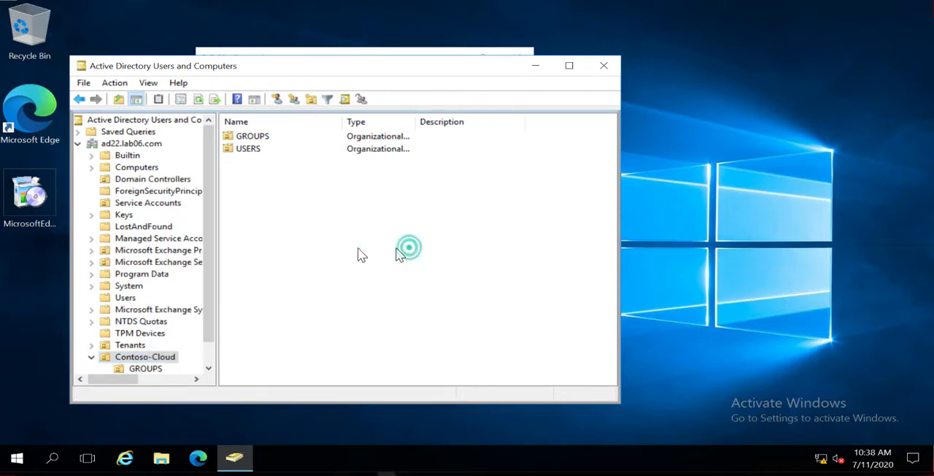
pyautogui.rightClick(164, 359)
pyautogui.click(193, 331)
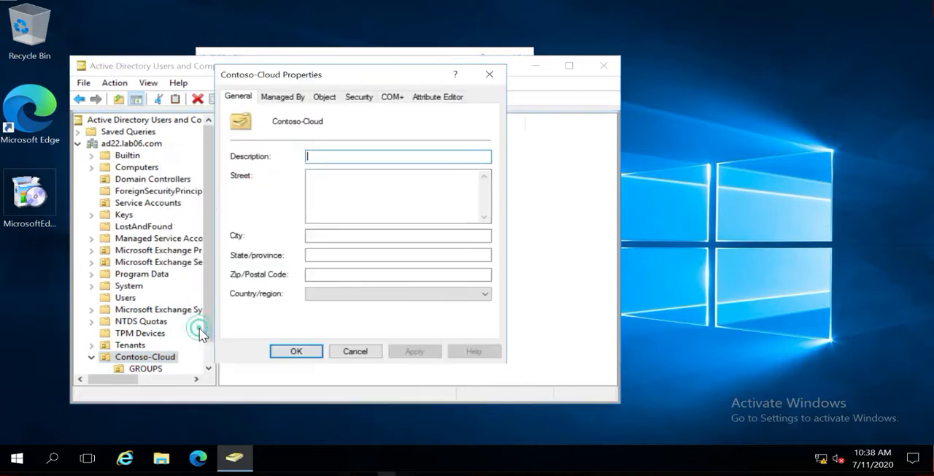
pyautogui.click(437, 96)
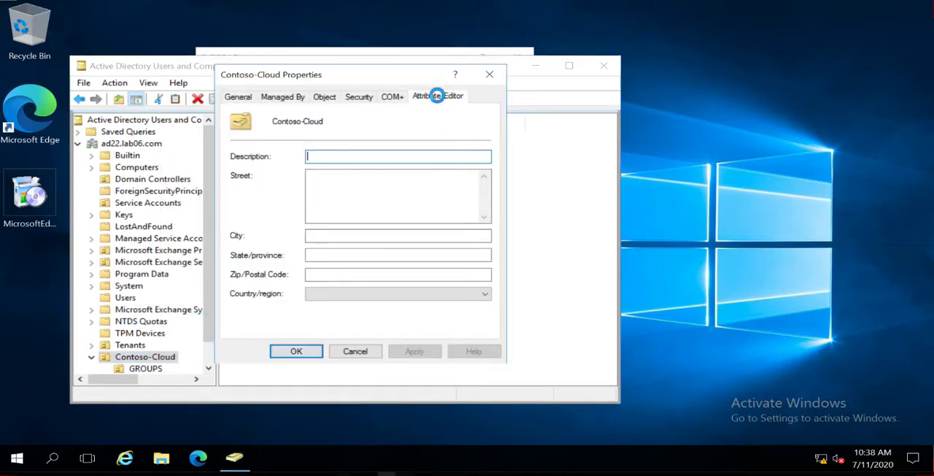
pyautogui.doubleClick(271, 291)
pyautogui.hotkey('ctrl', 'c')
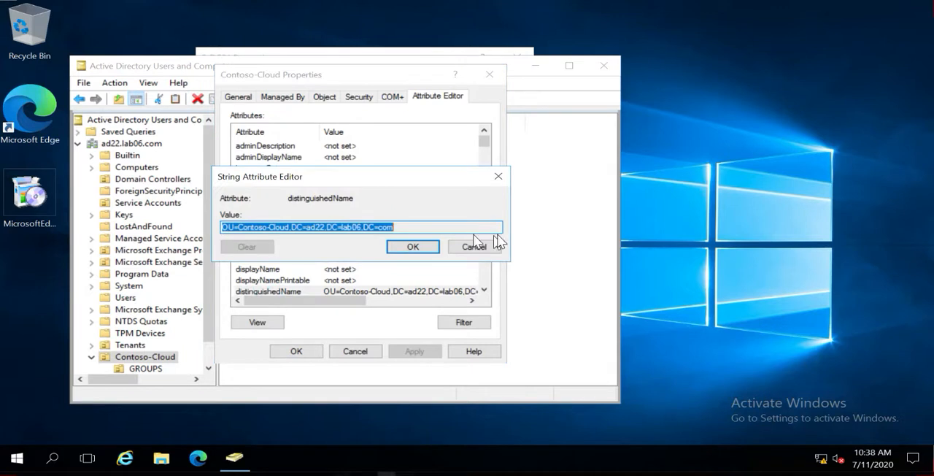
pyautogui.click(454, 246)
pyautogui.click(338, 348)
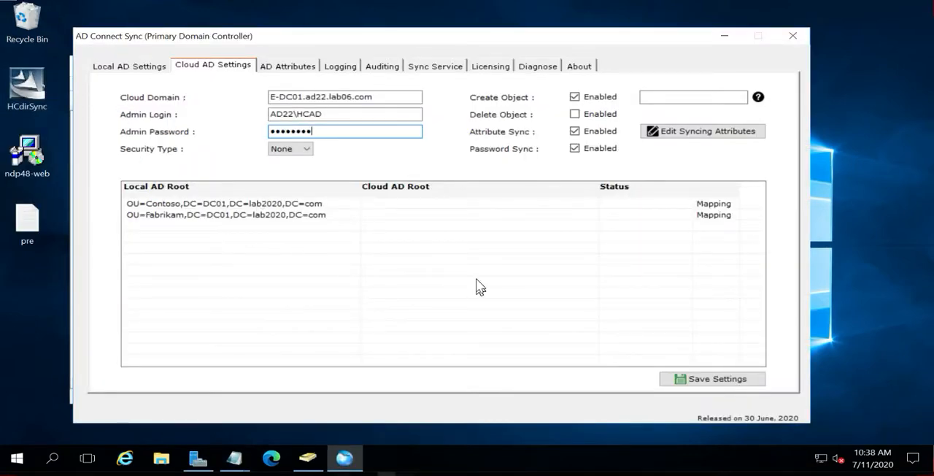
# Switch to AD Connect Sync and map the OU=Contoso local root to the cloud root OU=Contoso-Cloud,DC=ad22,DC=lab06,DC=com
pyautogui.click(373, 205)
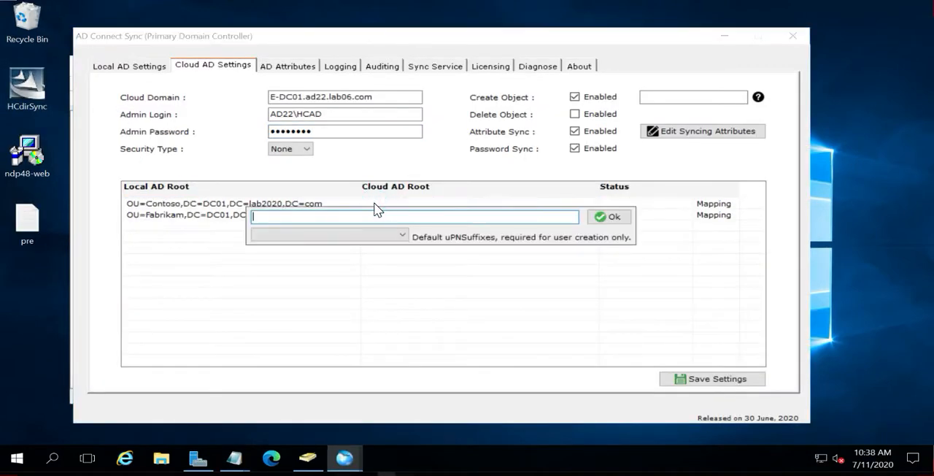
pyautogui.hotkey('ctrl', 'v')
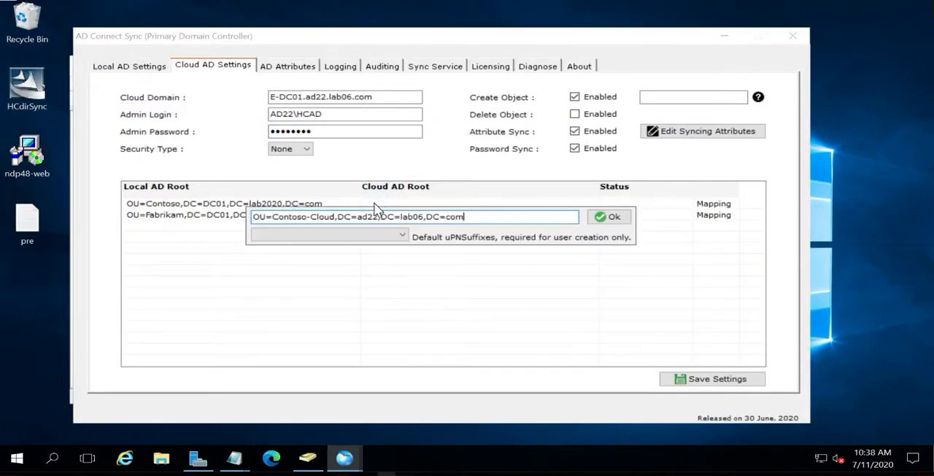
pyautogui.click(600, 221)
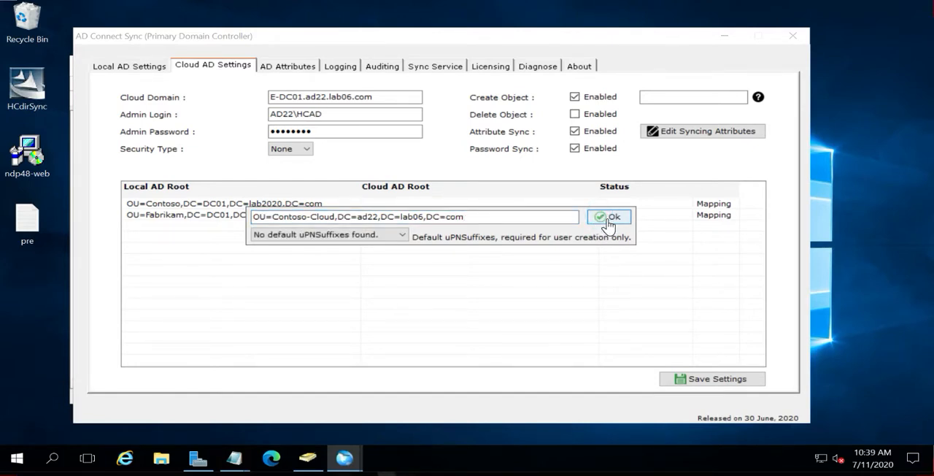
pyautogui.click(612, 219)
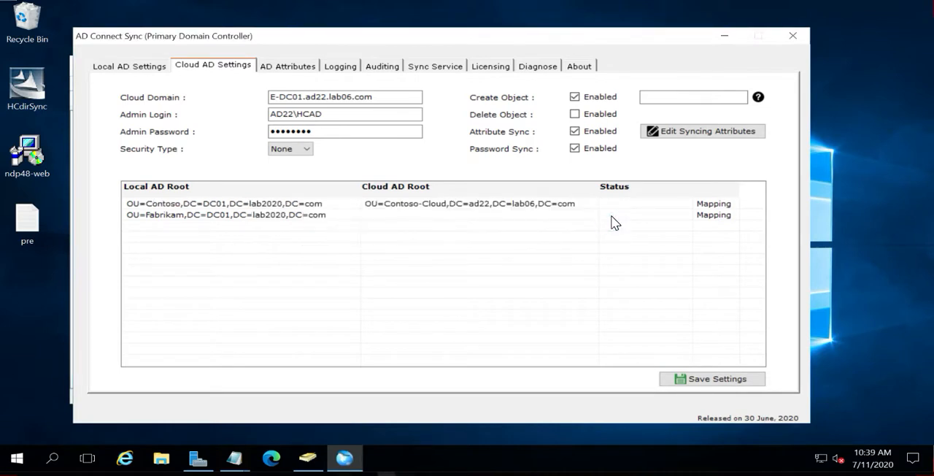
# Map the OU=Fabrikam local root to the cloud root OU=Contoso-Cloud,DC=ad22,DC=lab06,DC=com
pyautogui.click(47, 110)
pyautogui.doubleClick(398, 217)
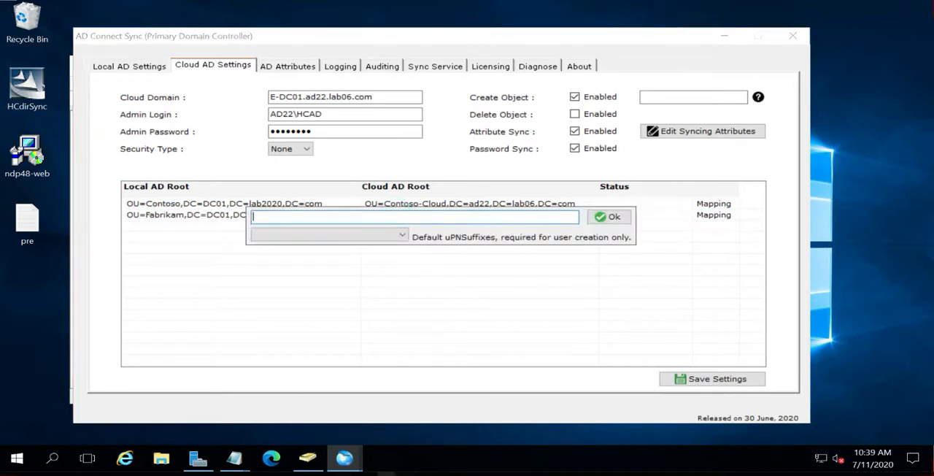
pyautogui.hotkey('ctrl', 'v')
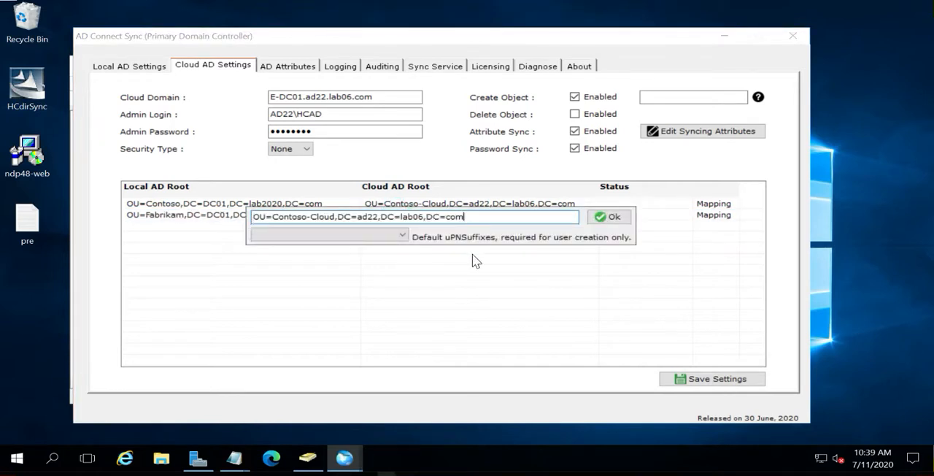
pyautogui.click(606, 218)
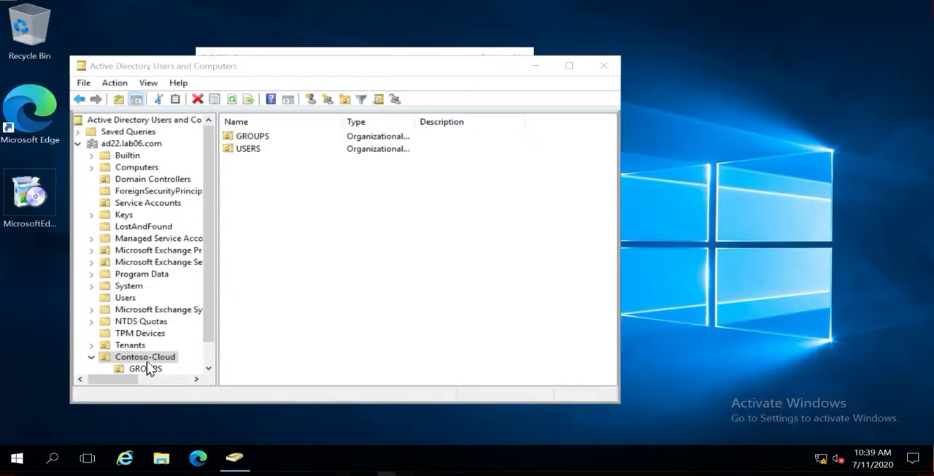
# Open the Contoso-Cloud organizational unit's uPNSuffixes attribute and add the value contoso.com
pyautogui.rightClick(151, 357)
pyautogui.click(195, 328)
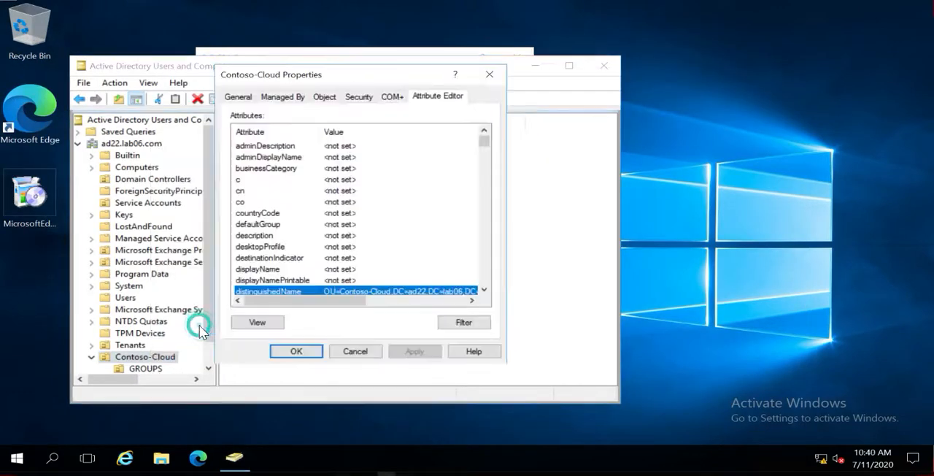
pyautogui.click(262, 180)
pyautogui.press('u')
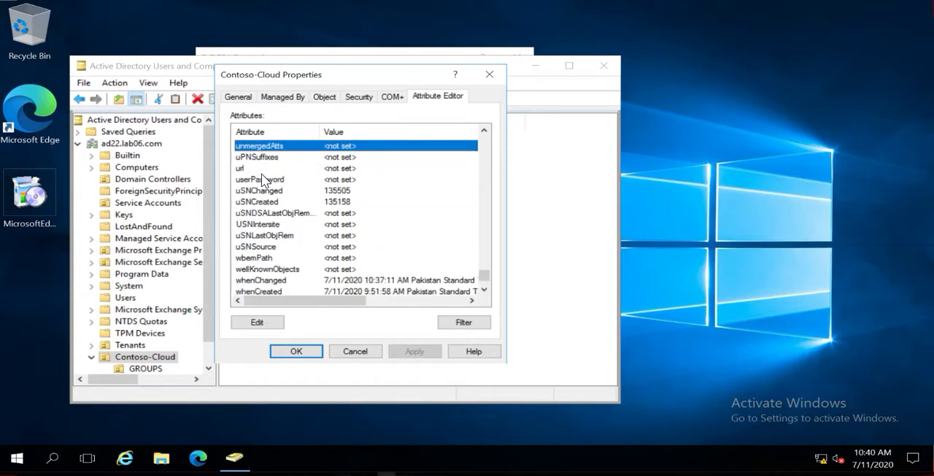
pyautogui.press('p')
pyautogui.doubleClick(248, 156)
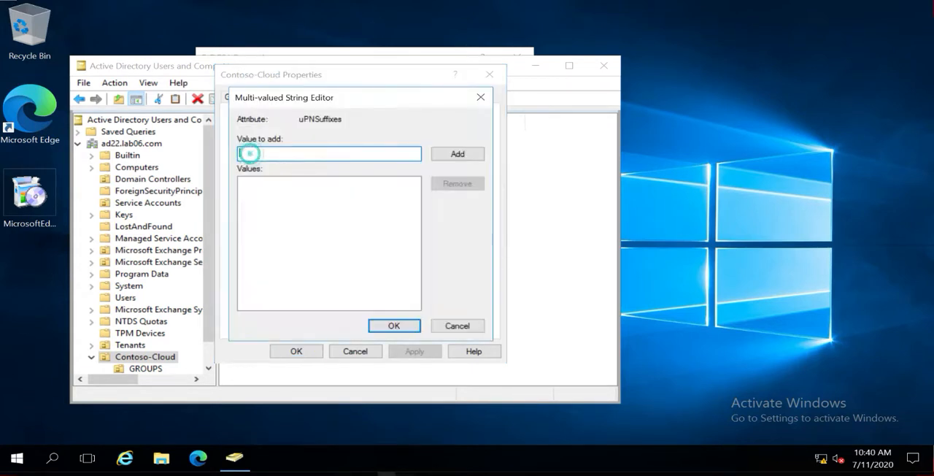
pyautogui.write('con')
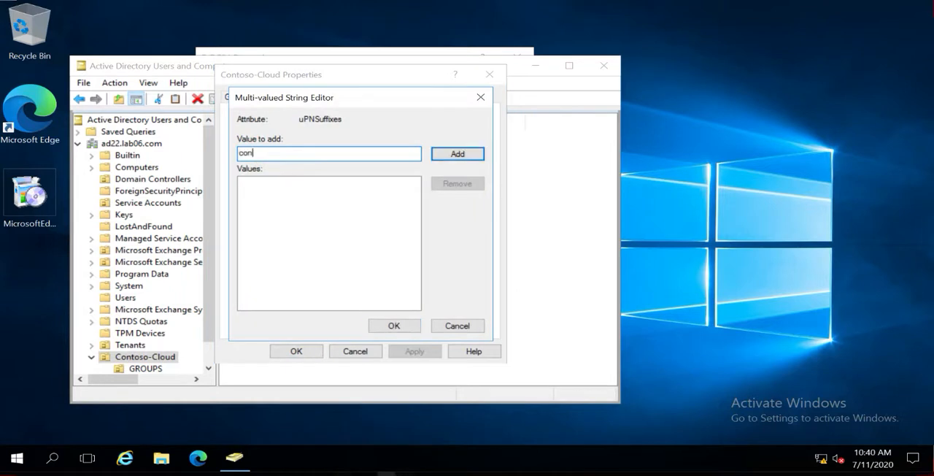
pyautogui.write('toso.com')
pyautogui.click(442, 153)
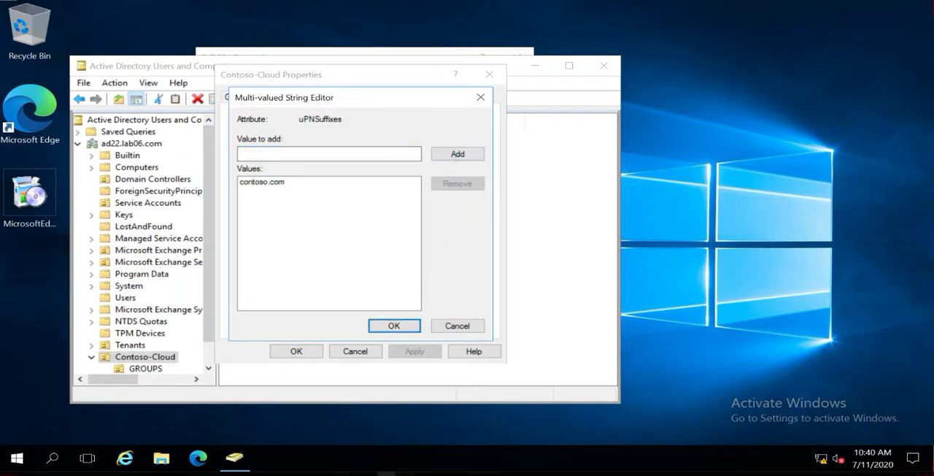
# Add fabrikam.com to the uPNSuffixes values and apply the Contoso-Cloud property changes
pyautogui.click(280, 155)
pyautogui.write('fa')
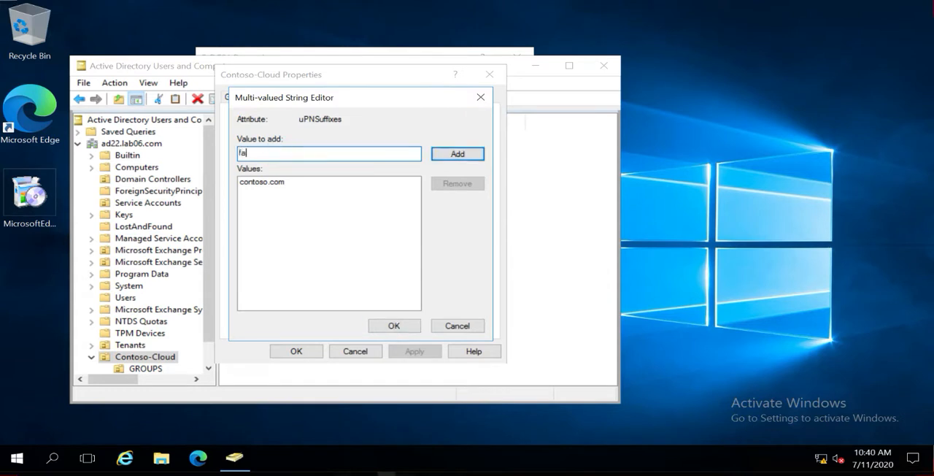
pyautogui.write('brikam.com')
pyautogui.click(456, 156)
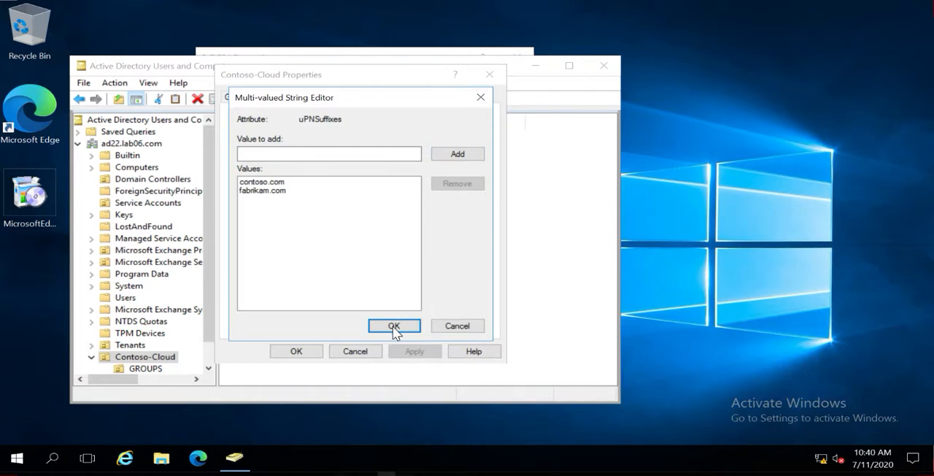
pyautogui.click(393, 326)
pyautogui.click(407, 348)
pyautogui.click(277, 348)
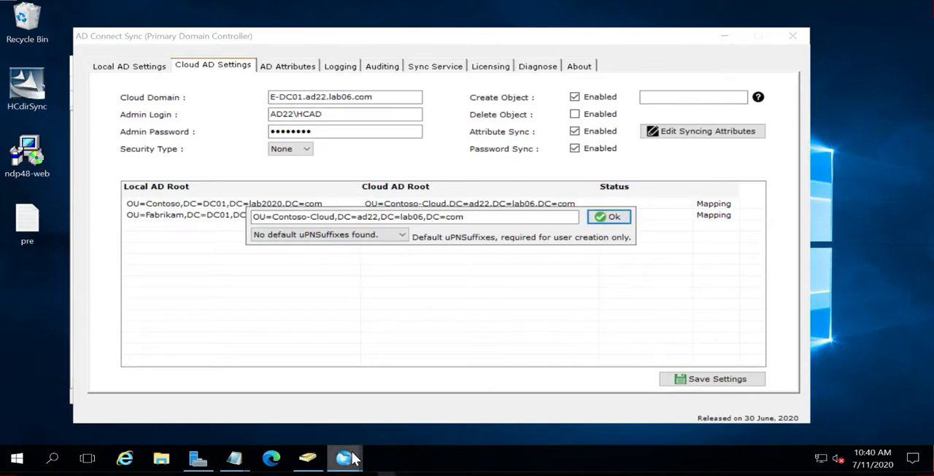
# Switch to AD Connect Sync, check the Fabrikam mapping's default UPN suffix choices, and save the cloud AD settings
pyautogui.moveTo(351, 458)
pyautogui.click(397, 407)
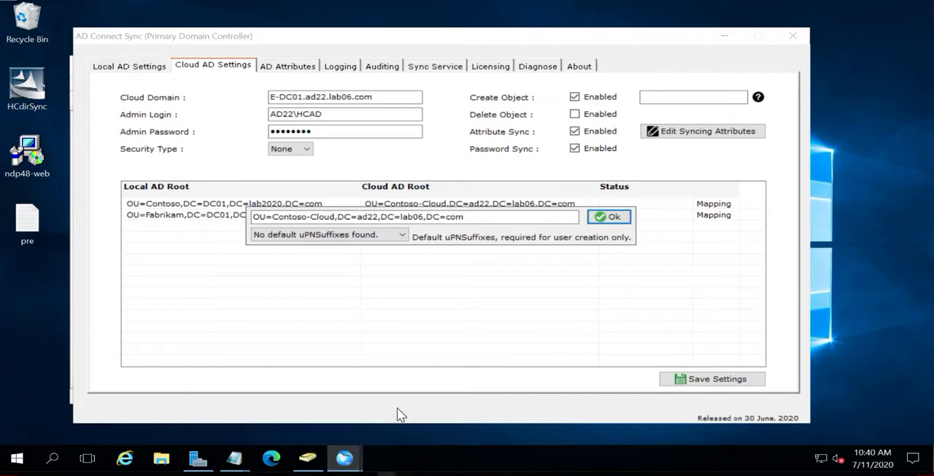
pyautogui.click(602, 219)
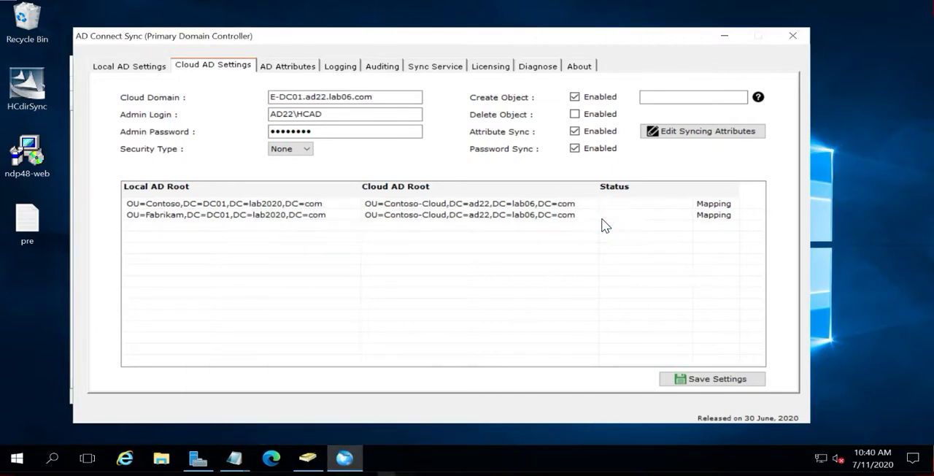
pyautogui.doubleClick(532, 217)
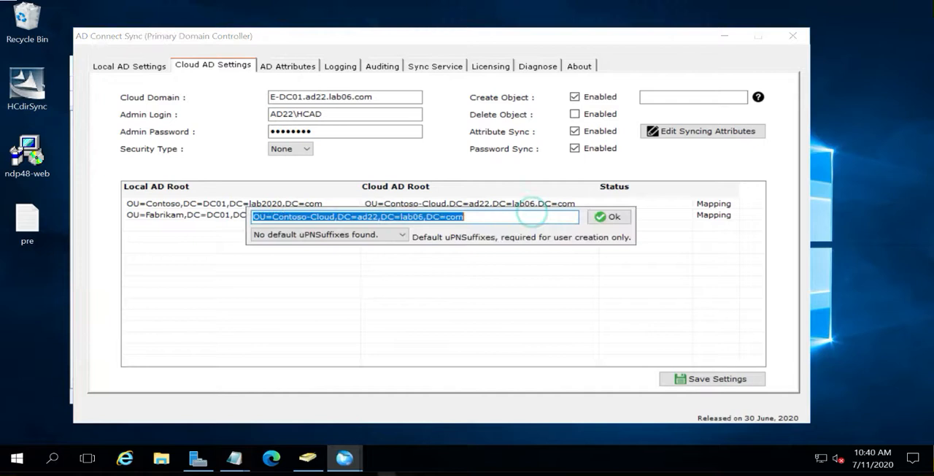
pyautogui.click(391, 234)
pyautogui.click(389, 234)
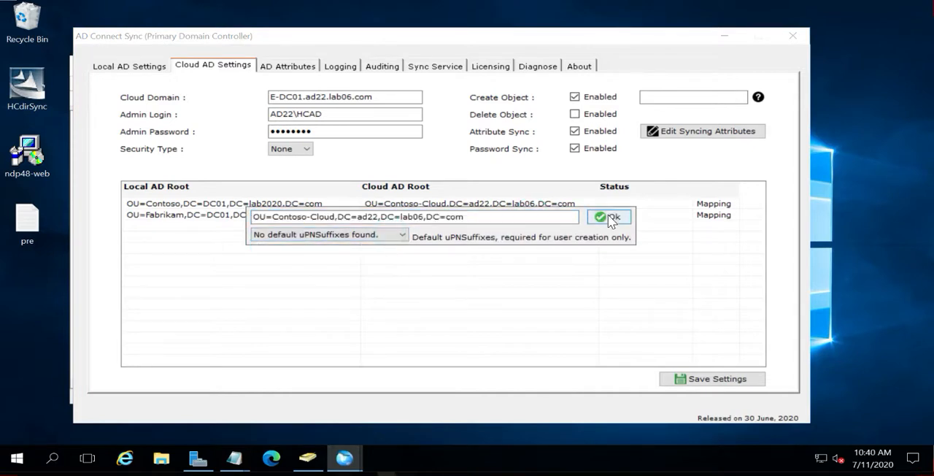
pyautogui.click(609, 216)
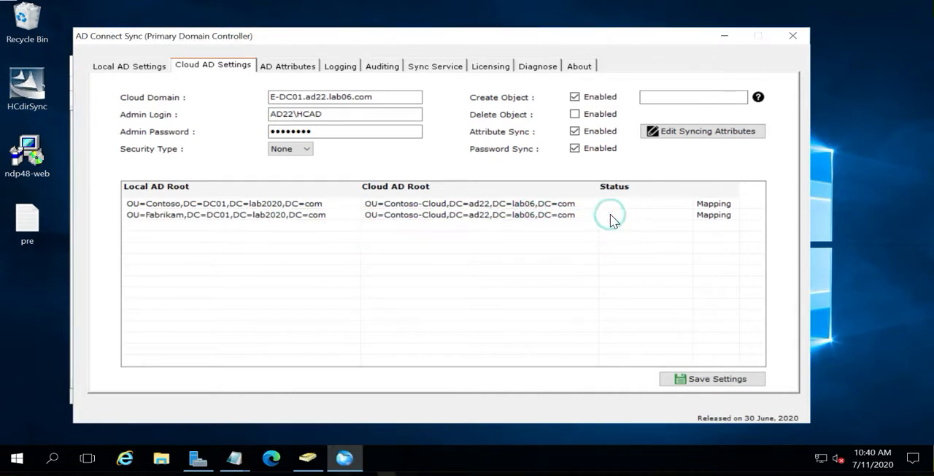
pyautogui.click(691, 378)
# Set the default UPN suffix of the OU=Contoso root mapping to contoso.com and recheck the mapping
pyautogui.doubleClick(543, 207)
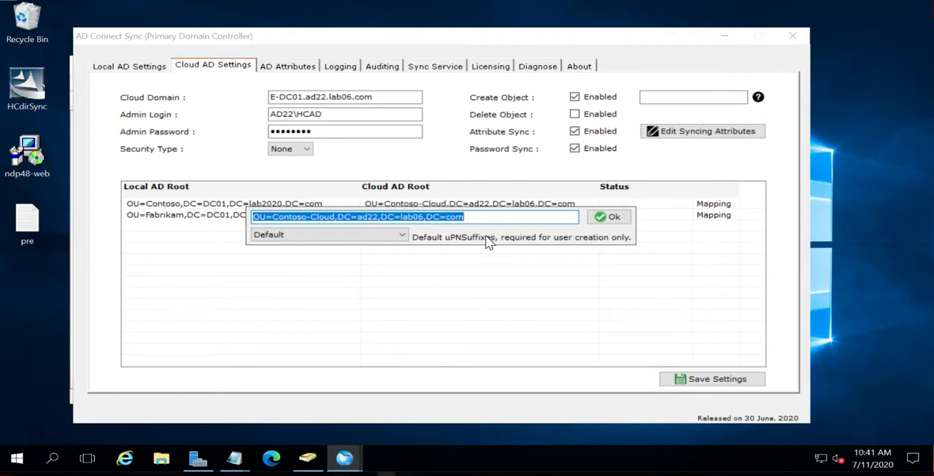
pyautogui.click(400, 239)
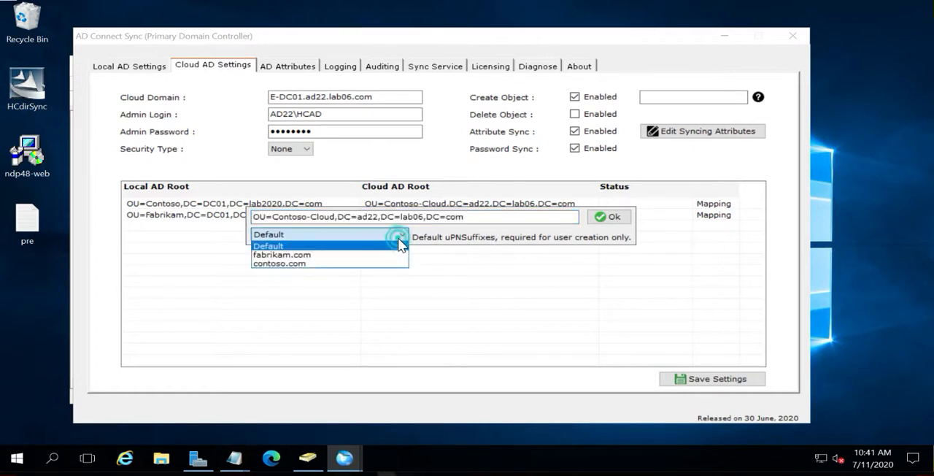
pyautogui.click(327, 264)
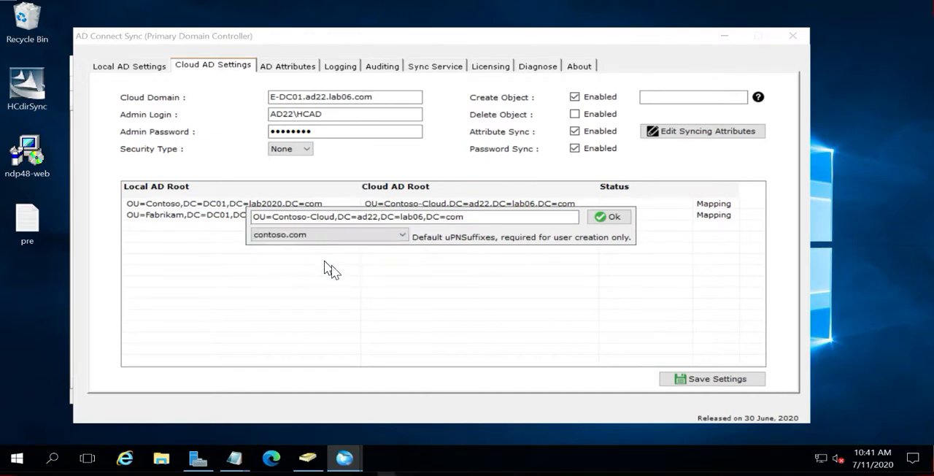
pyautogui.click(608, 217)
pyautogui.doubleClick(567, 206)
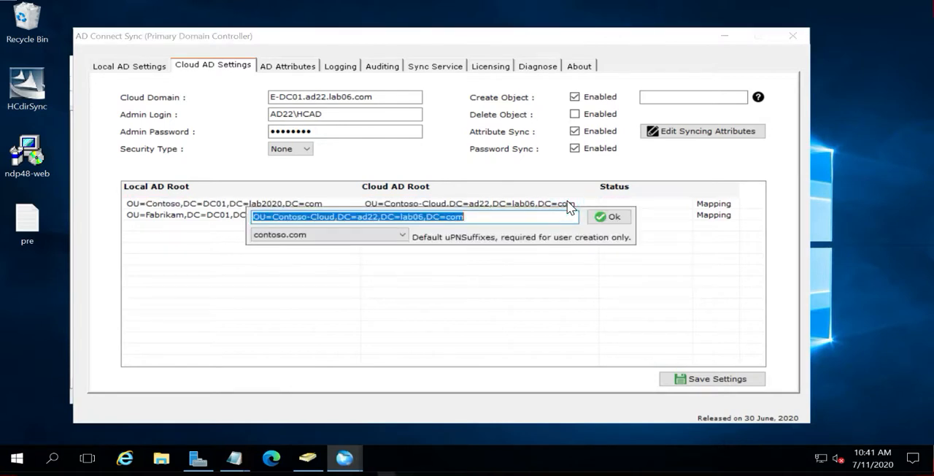
pyautogui.click(608, 217)
# Set the default UPN suffix of the OU=Fabrikam root mapping to fabrikam.com and save the cloud AD settings
pyautogui.doubleClick(549, 214)
pyautogui.click(400, 233)
pyautogui.click(354, 254)
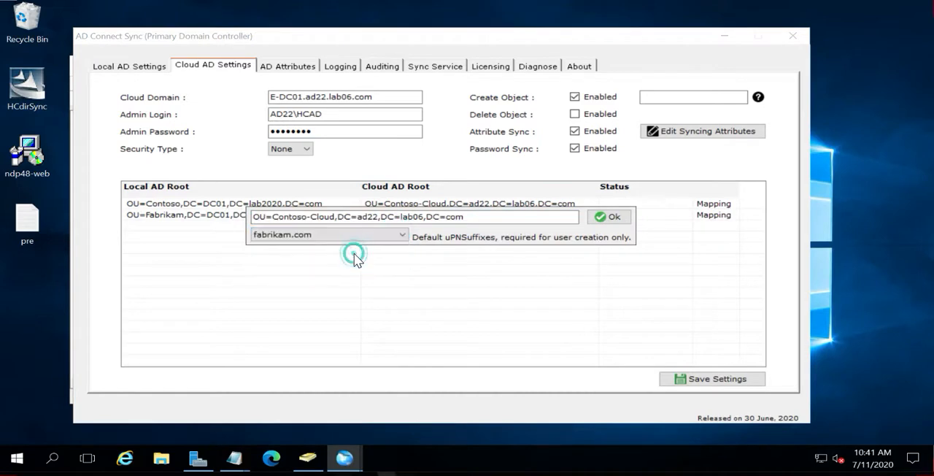
pyautogui.click(620, 220)
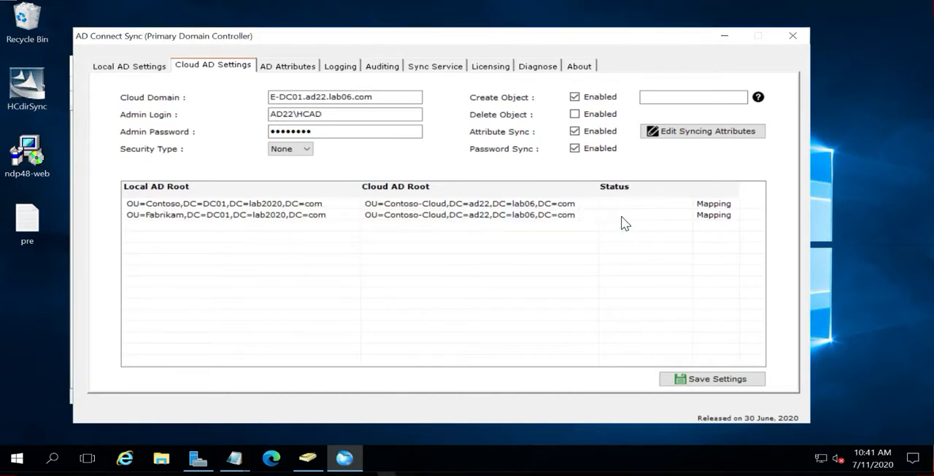
pyautogui.click(693, 379)
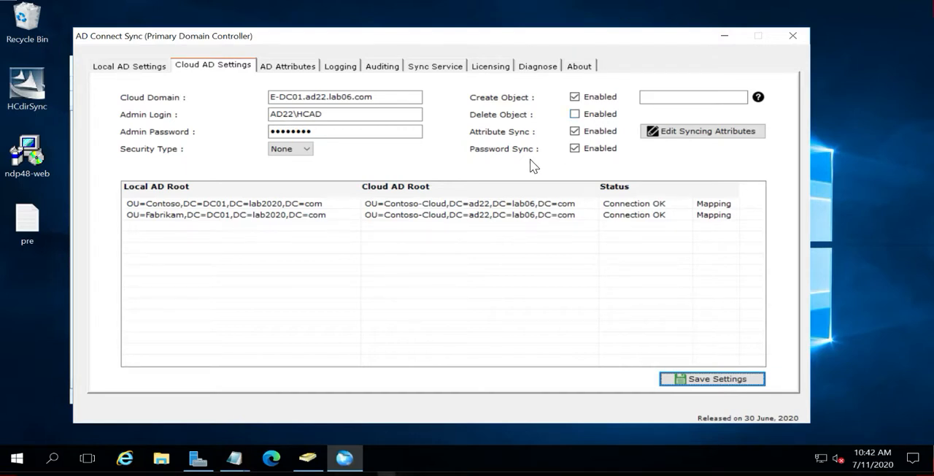
# Locate the SyncingAttributes XML document in C:\Program Files\HCdirSync and open it with Notepad
pyautogui.click(698, 137)
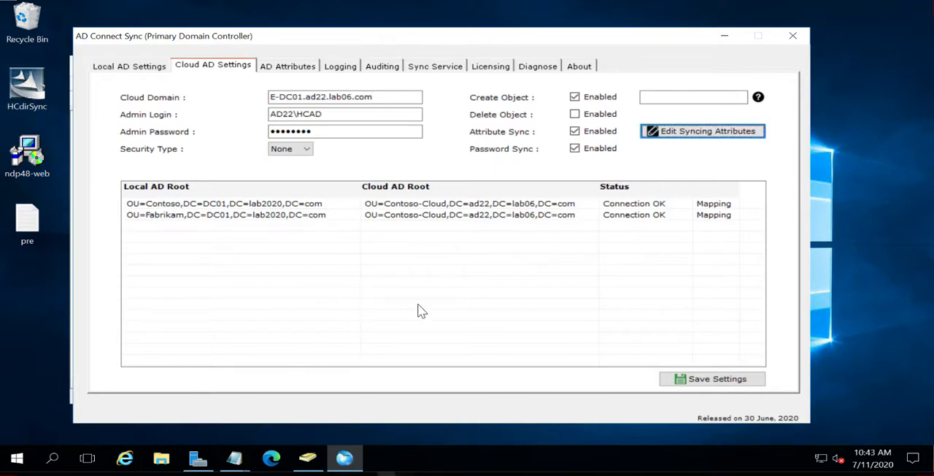
pyautogui.click(161, 457)
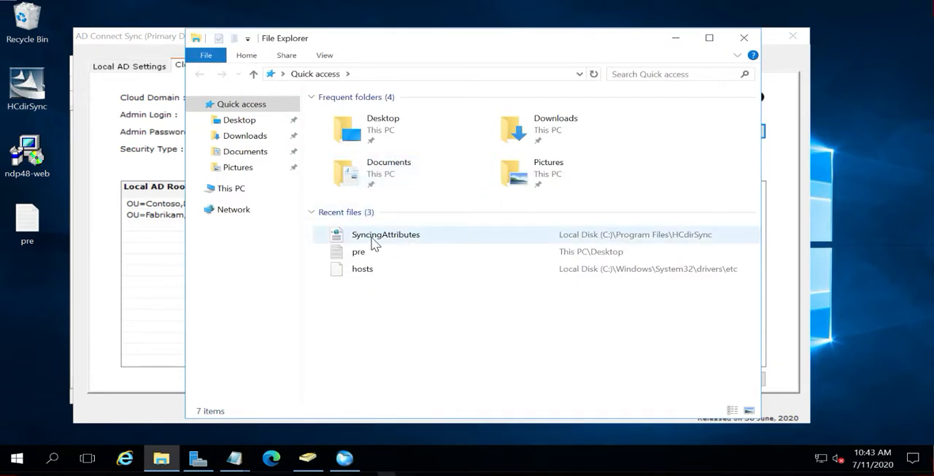
pyautogui.click(245, 187)
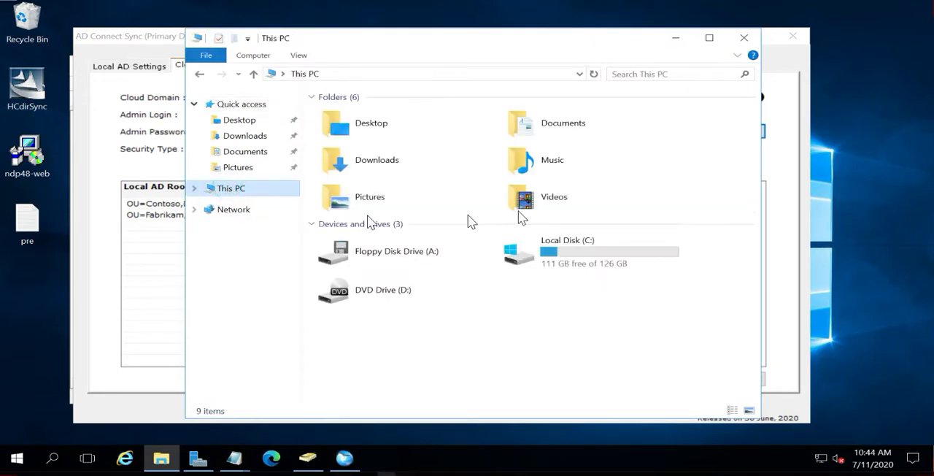
pyautogui.doubleClick(553, 246)
pyautogui.click(347, 130)
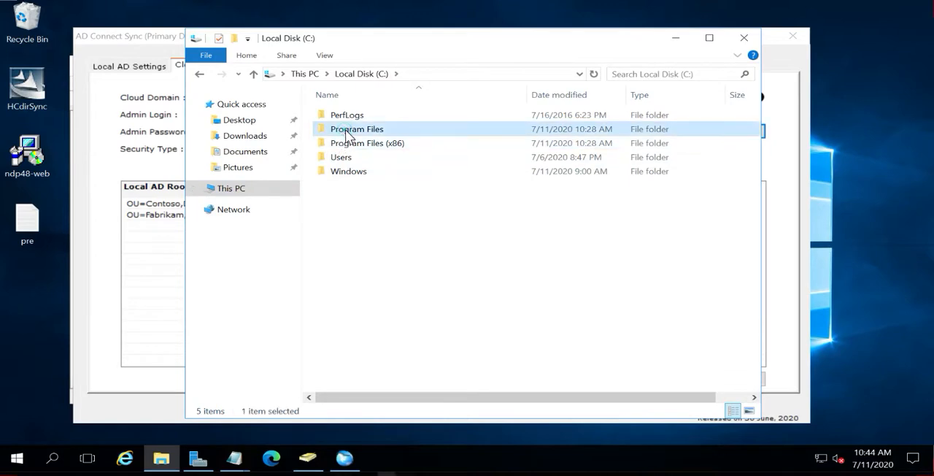
pyautogui.doubleClick(347, 133)
pyautogui.doubleClick(353, 130)
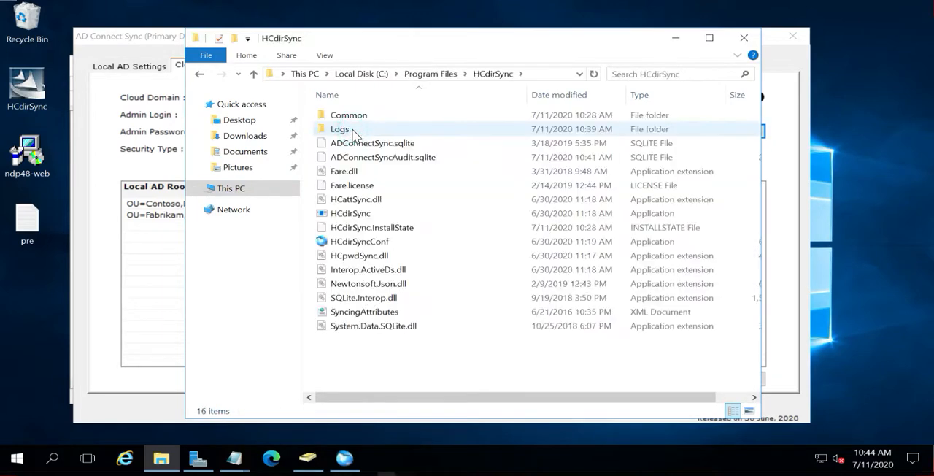
pyautogui.rightClick(364, 317)
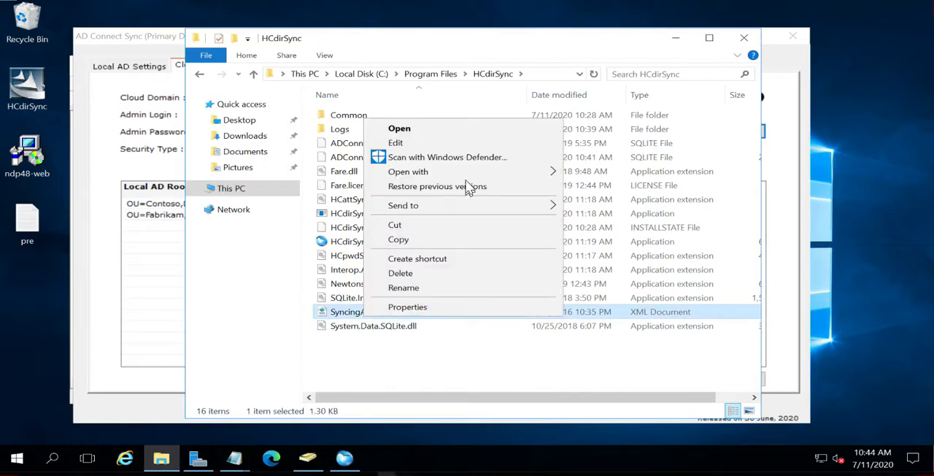
pyautogui.moveTo(474, 172)
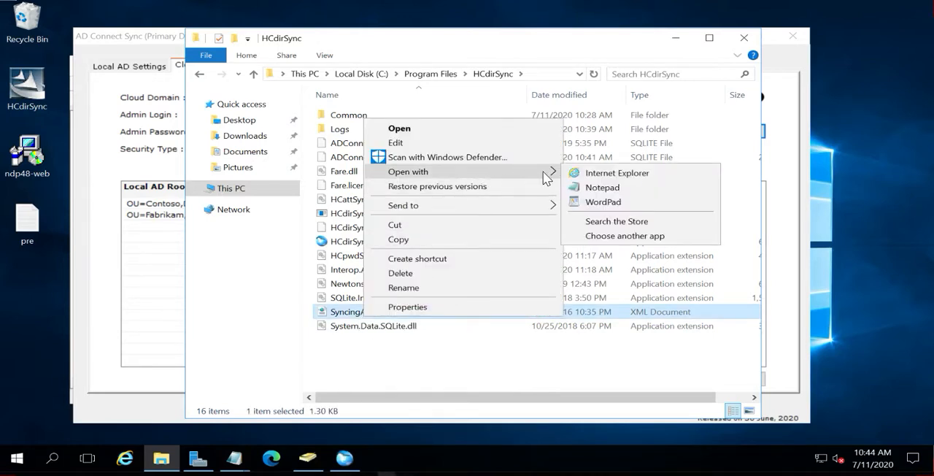
pyautogui.click(600, 188)
# Examine the attribute entries in the SyncingAttributes file, including the mobile and managedBy lines
pyautogui.scroll(-5, 444, 248)
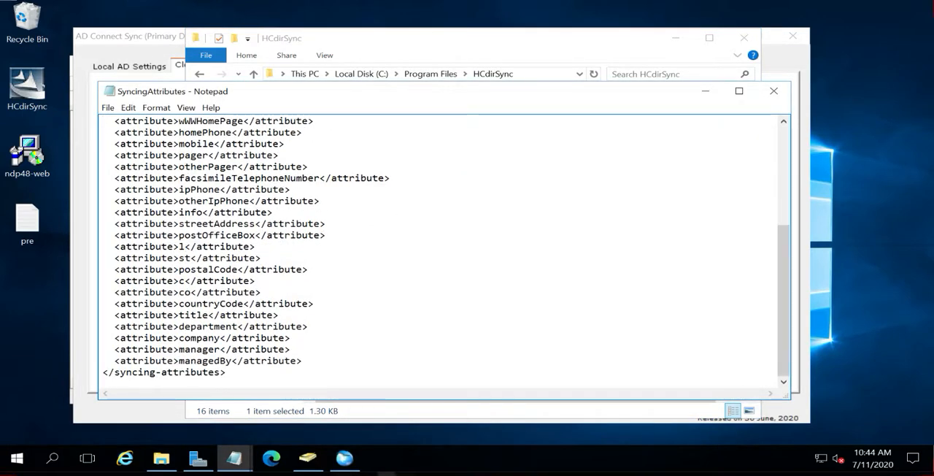
pyautogui.scroll(3, 443, 248)
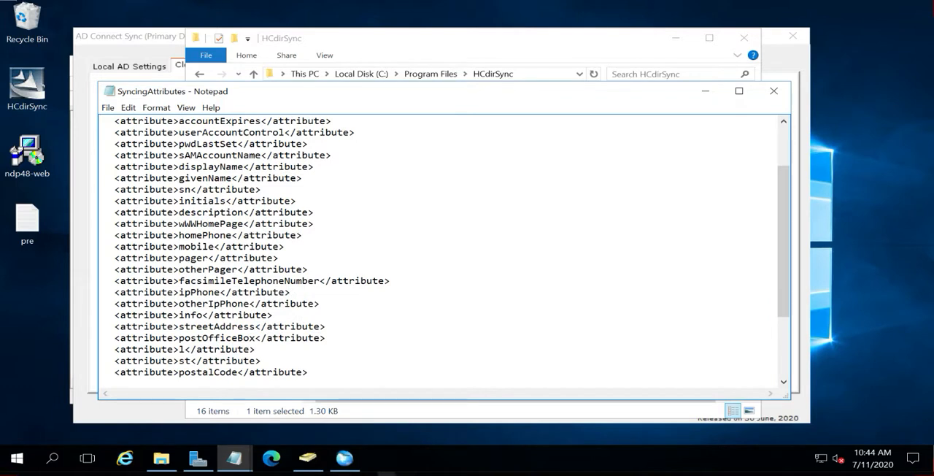
pyautogui.moveTo(114, 247); pyautogui.dragTo(285, 247)
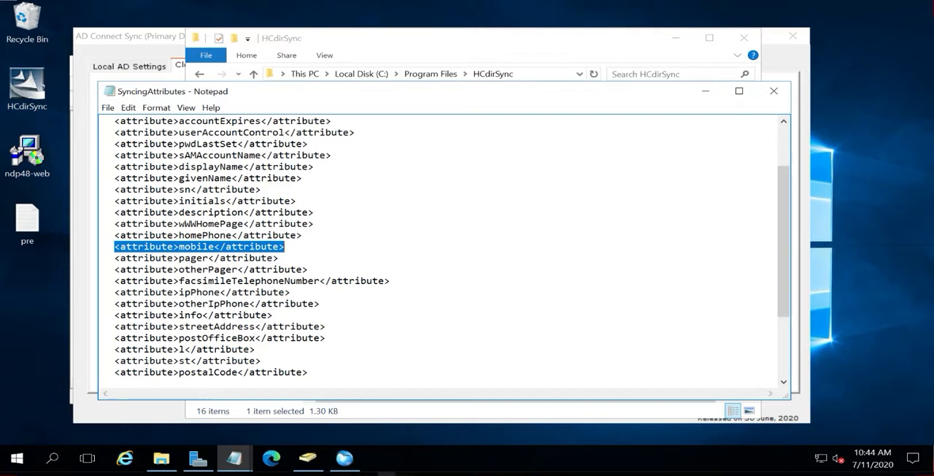
pyautogui.scroll(-3, 438, 248)
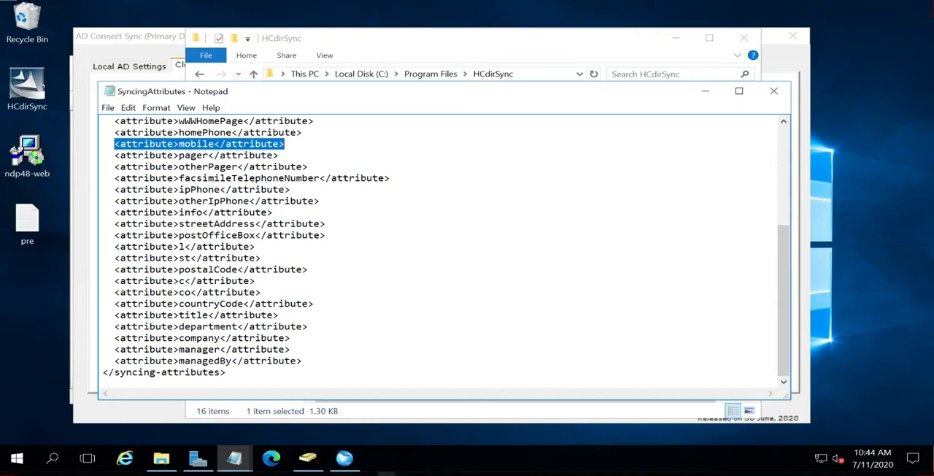
pyautogui.moveTo(115, 360); pyautogui.dragTo(302, 361)
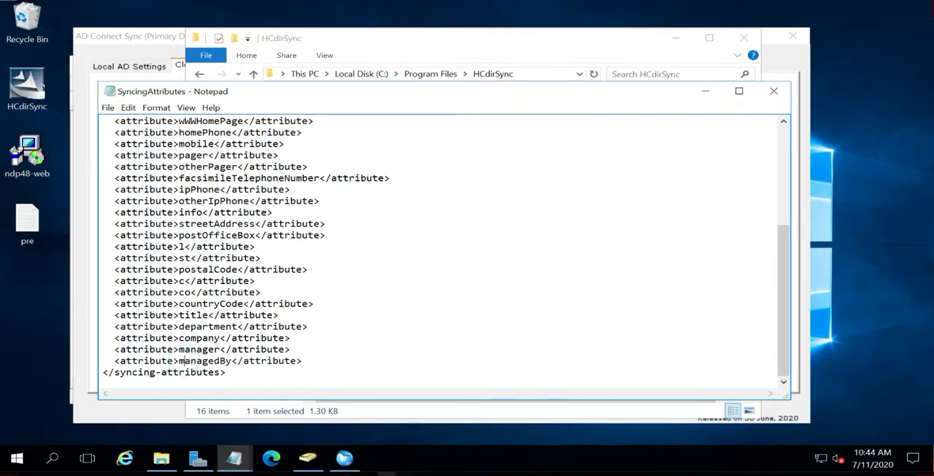
# Switch to Active Directory Users and Computers and look up the mail attribute's name in the ADSync group's attribute list
pyautogui.click(308, 458)
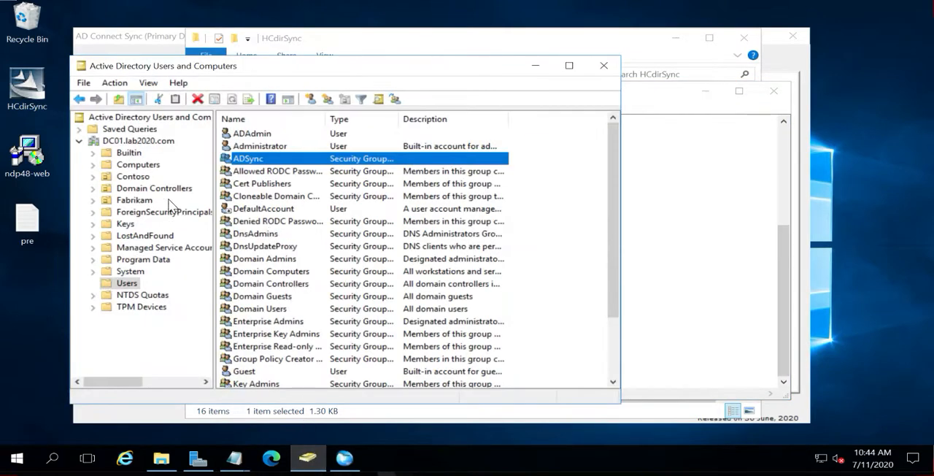
pyautogui.doubleClick(241, 158)
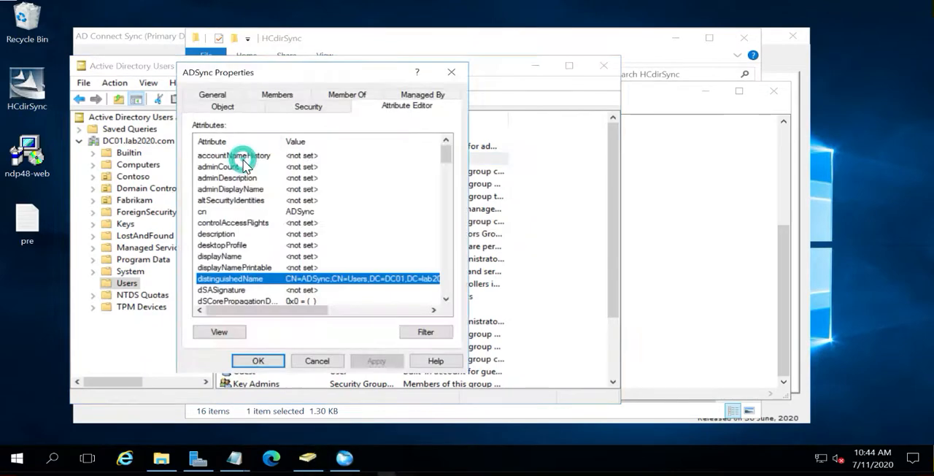
pyautogui.click(235, 222)
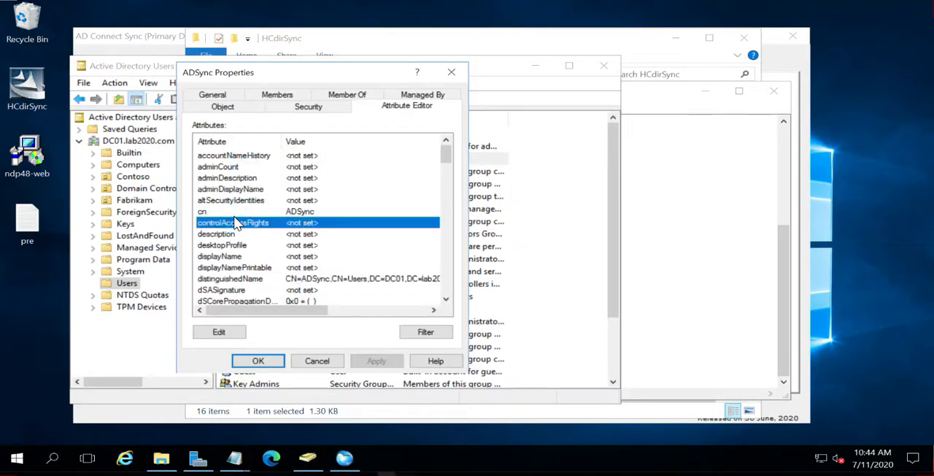
pyautogui.press('m')
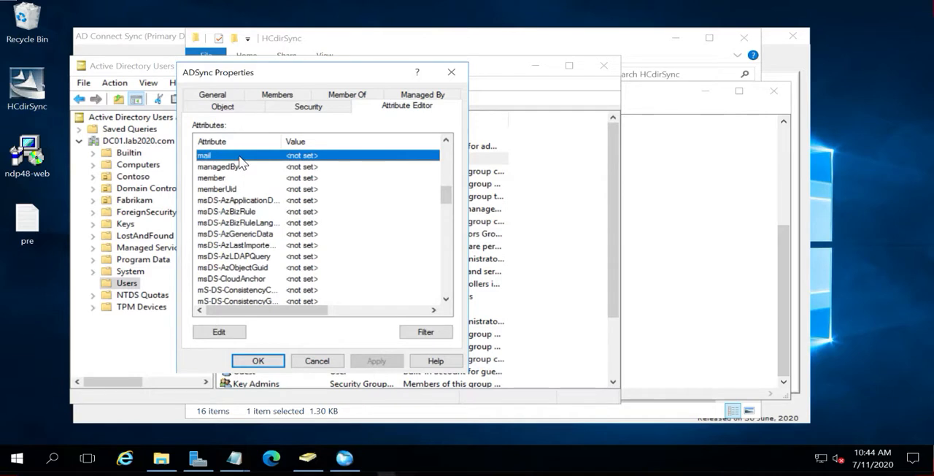
pyautogui.doubleClick(206, 159)
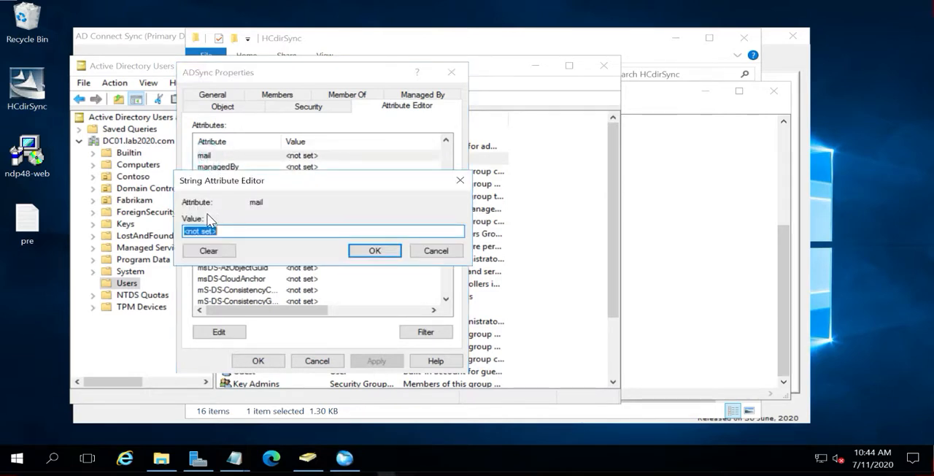
pyautogui.click(251, 203)
pyautogui.doubleClick(254, 202)
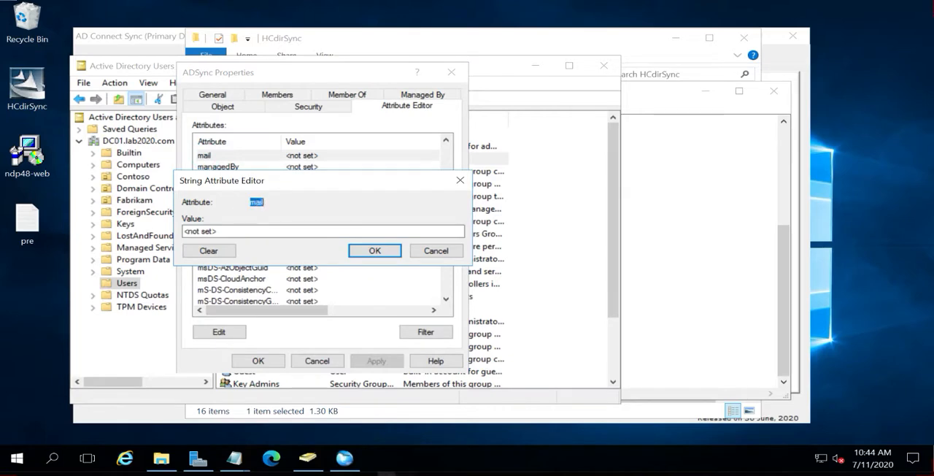
pyautogui.click(454, 253)
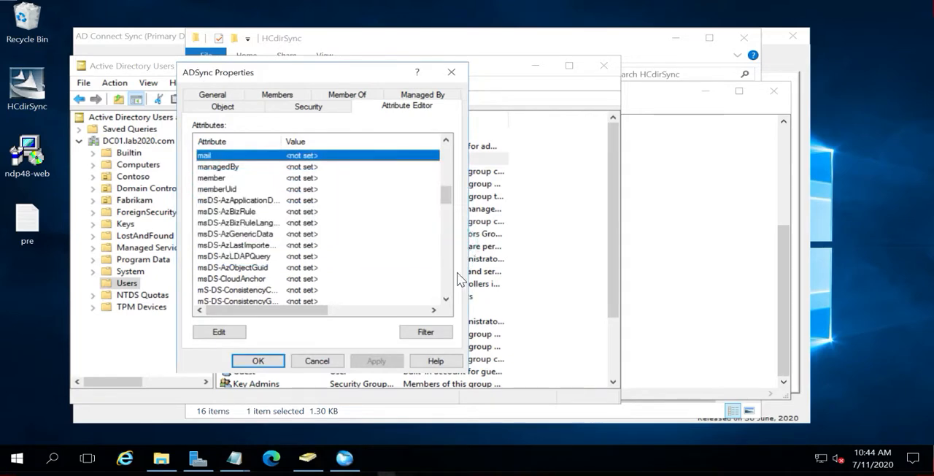
# In the SyncingAttributes file in Notepad, add the line <attribute>mail</attribute> directly below the managedBy entry
pyautogui.click(689, 268)
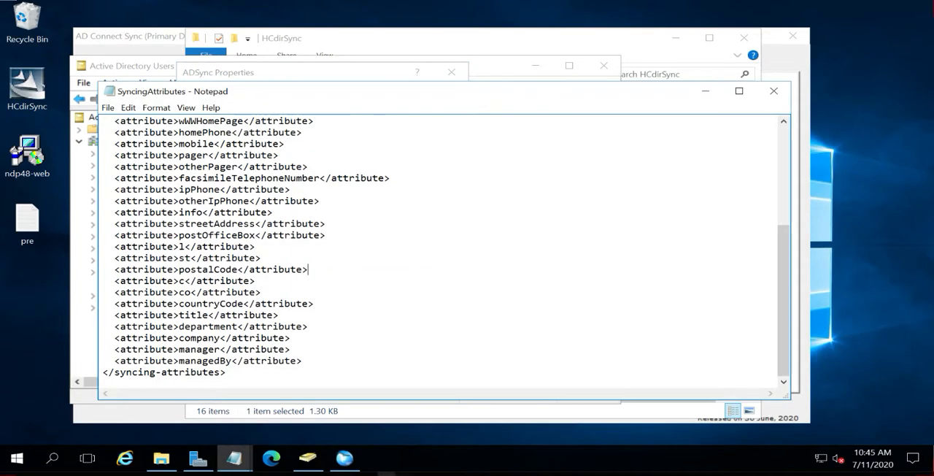
pyautogui.moveTo(302, 361); pyautogui.dragTo(115, 361)
pyautogui.hotkey('ctrl', 'c')
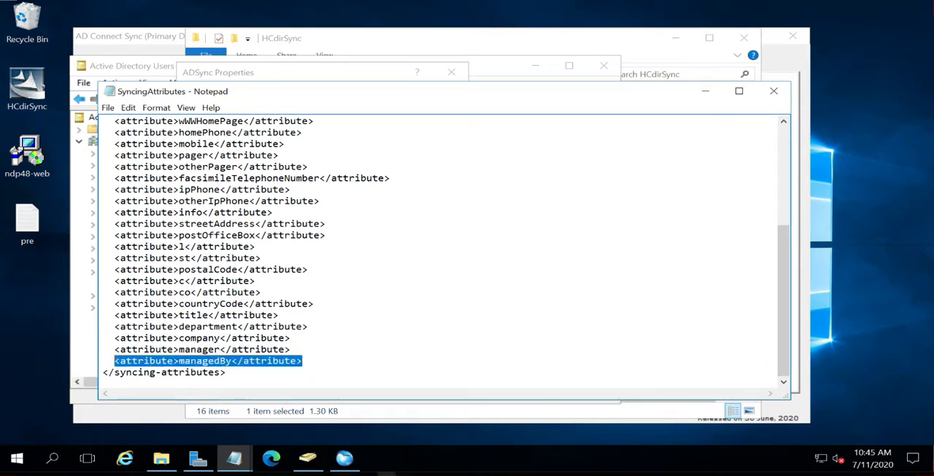
pyautogui.click(319, 360)
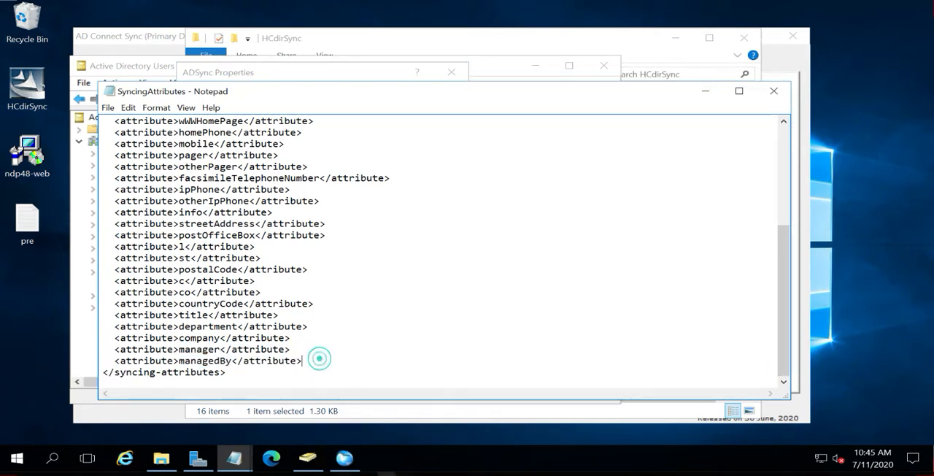
pyautogui.press('Return')
pyautogui.hotkey('ctrl', 'v')
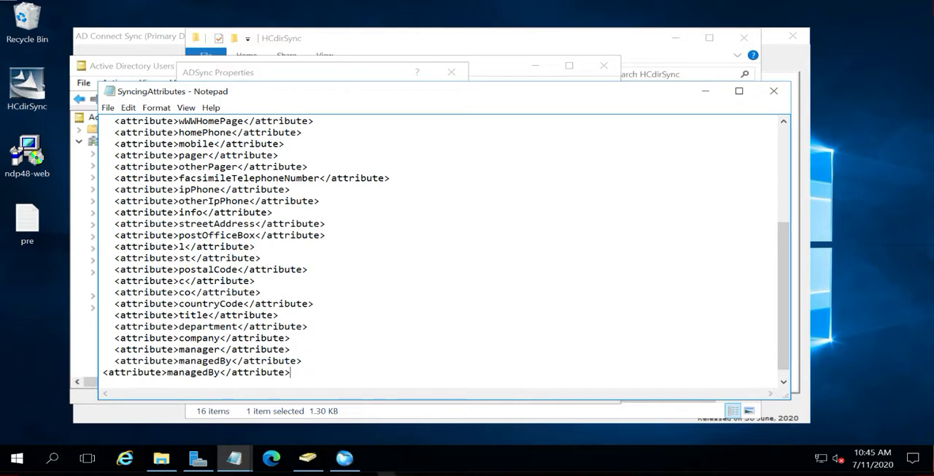
pyautogui.press('Left')
pyautogui.press('Left')
pyautogui.press('Left')
pyautogui.press('Left')
pyautogui.press('Left')
pyautogui.press('Left')
pyautogui.press('Left')
pyautogui.press('Left')
pyautogui.press('Left')
pyautogui.press('Left')
pyautogui.press('Left')
pyautogui.press('Left')
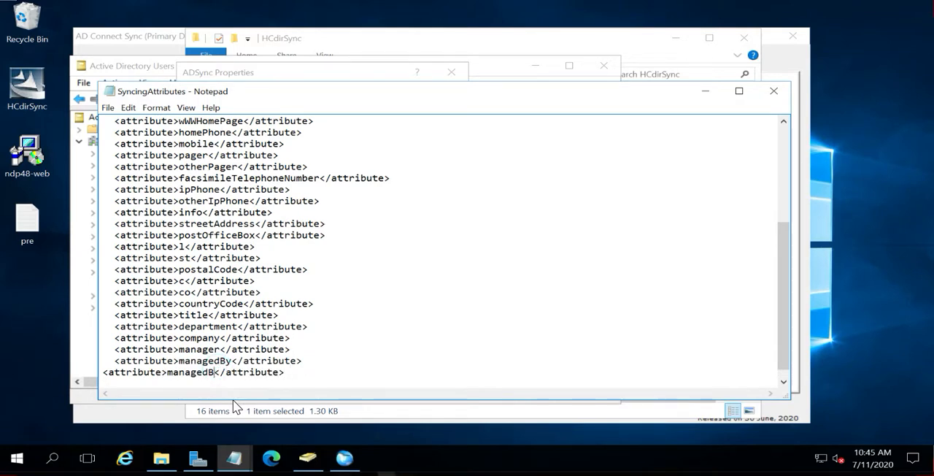
pyautogui.press('BackSpace')
pyautogui.press('BackSpace')
pyautogui.press('BackSpace')
pyautogui.press('BackSpace')
pyautogui.press('BackSpace')
pyautogui.press('BackSpace')
pyautogui.press('BackSpace')
pyautogui.press('BackSpace')
pyautogui.press('BackSpace')
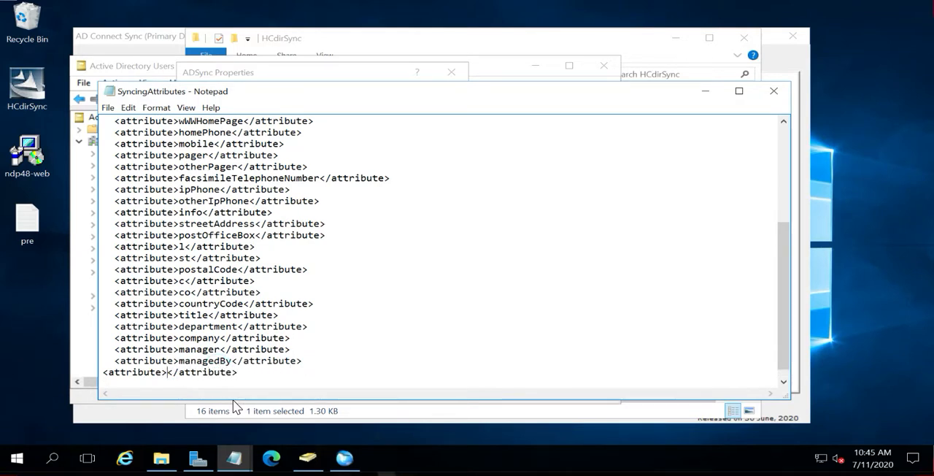
pyautogui.write('mail')
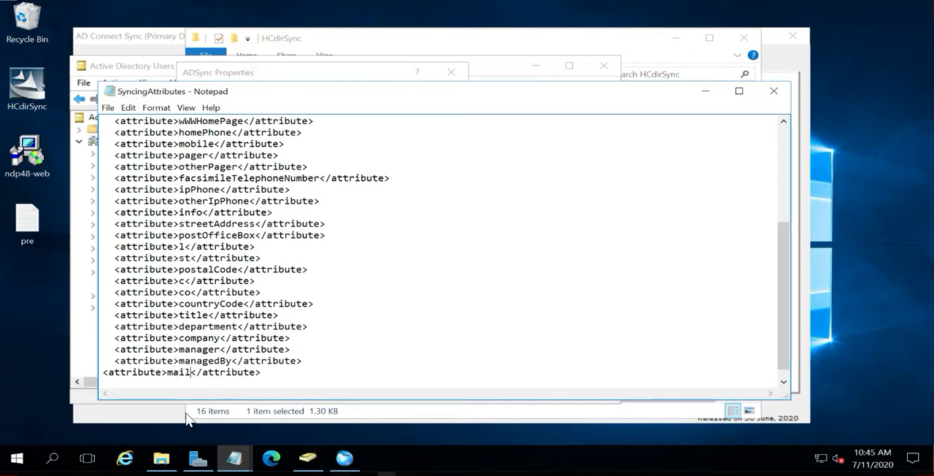
# Remove the mail attribute line below the managedBy entry from the SyncingAttributes file
pyautogui.moveTo(261, 373); pyautogui.dragTo(103, 361)
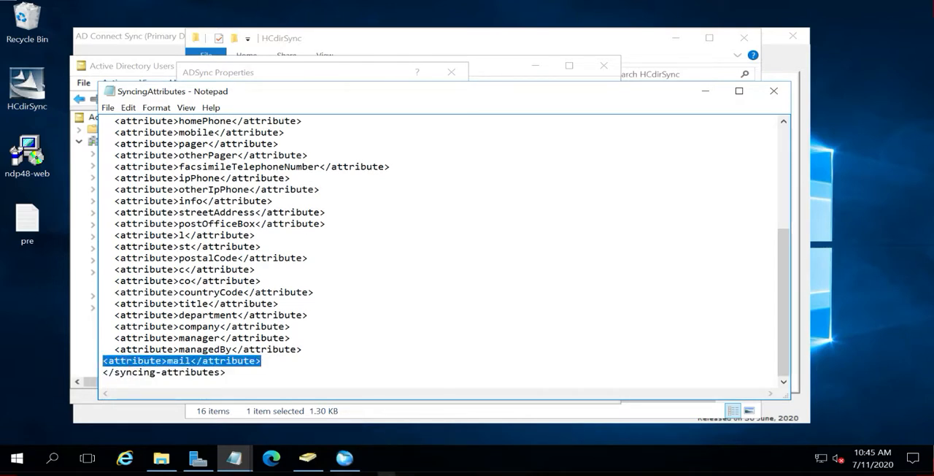
pyautogui.press('Delete')
pyautogui.press('Delete')
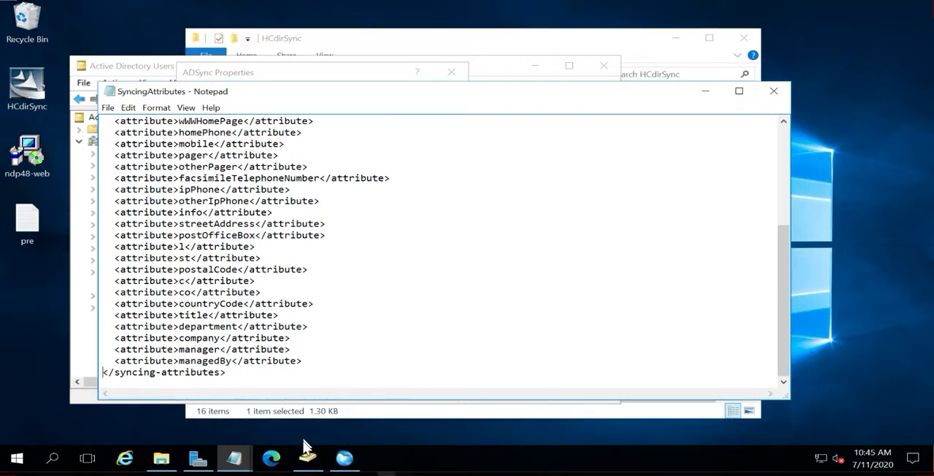
# Switch to AD Connect Sync and enter the pattern [09]{3}_MS as the Create Object filter
pyautogui.click(344, 457)
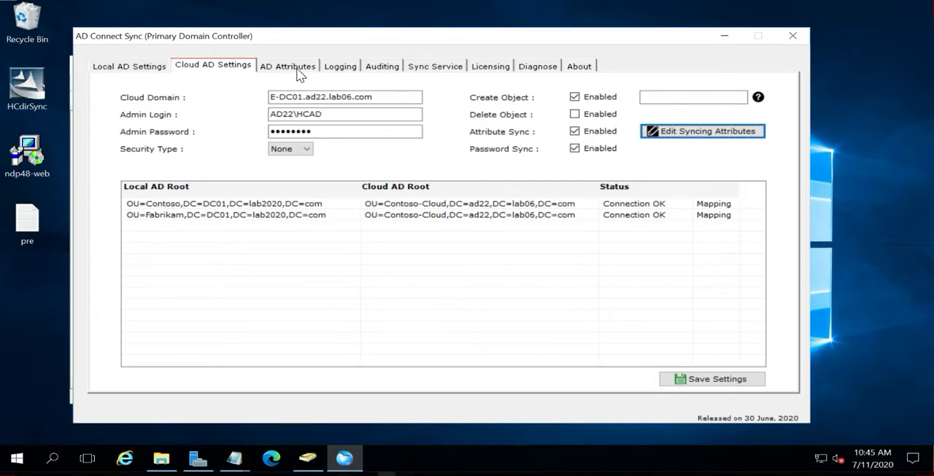
pyautogui.click(673, 97)
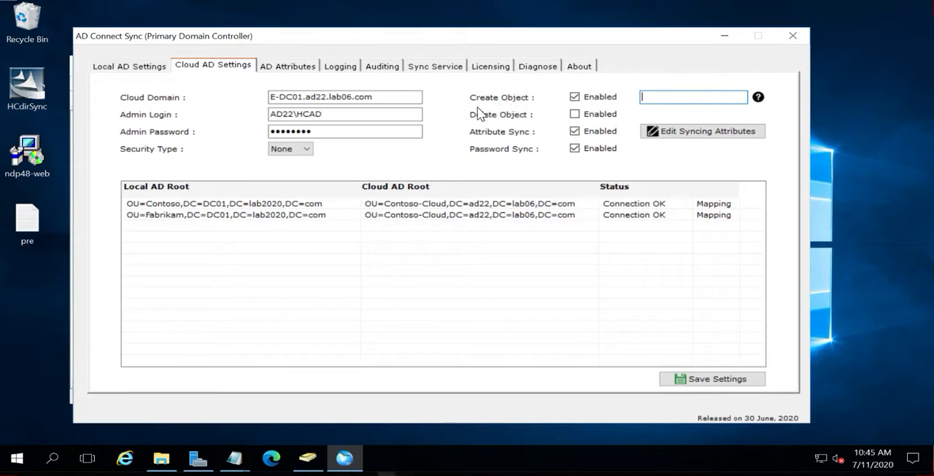
pyautogui.moveTo(756, 104)
pyautogui.write('(')
pyautogui.write('3}')
pyautogui.press('Left')
pyautogui.press('Left')
pyautogui.press('Left')
pyautogui.write('[09]')
pyautogui.click(699, 93)
pyautogui.write('_MS')
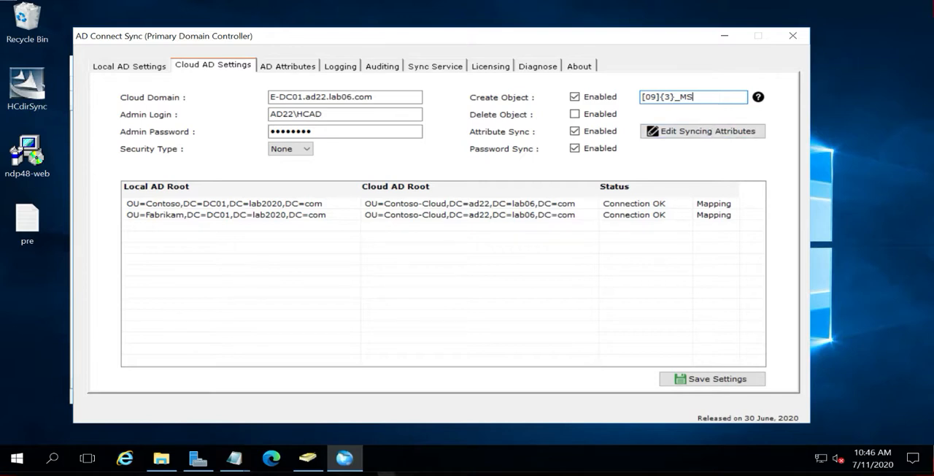
# Clear the Create Object filter pattern and save the cloud AD settings
pyautogui.moveTo(697, 97); pyautogui.dragTo(640, 111)
pyautogui.press('BackSpace')
pyautogui.click(719, 378)
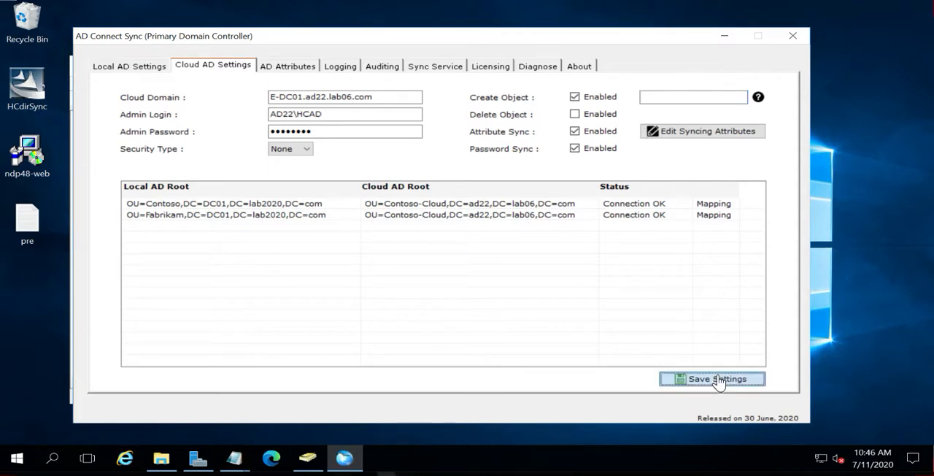
# Open the AD attribute settings and review the Password Storing Attribute
pyautogui.click(289, 69)
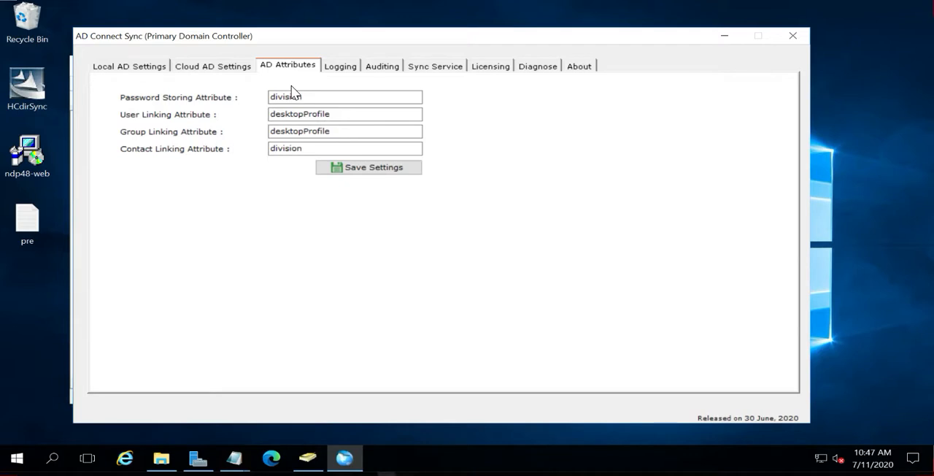
pyautogui.click(308, 97)
pyautogui.doubleClick(309, 97)
pyautogui.moveTo(308, 96); pyautogui.dragTo(270, 96)
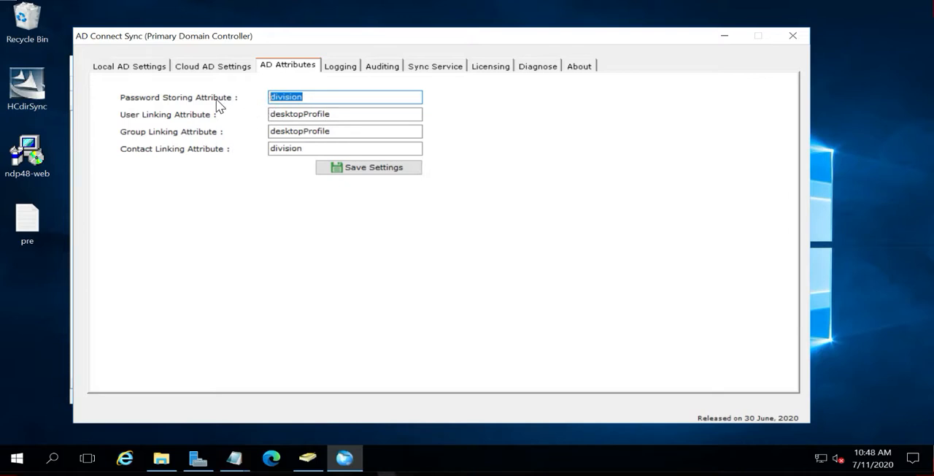
# Look for the division attribute in the ADSync group's properties in Active Directory Users and Computers, and close them without changes
pyautogui.click(308, 457)
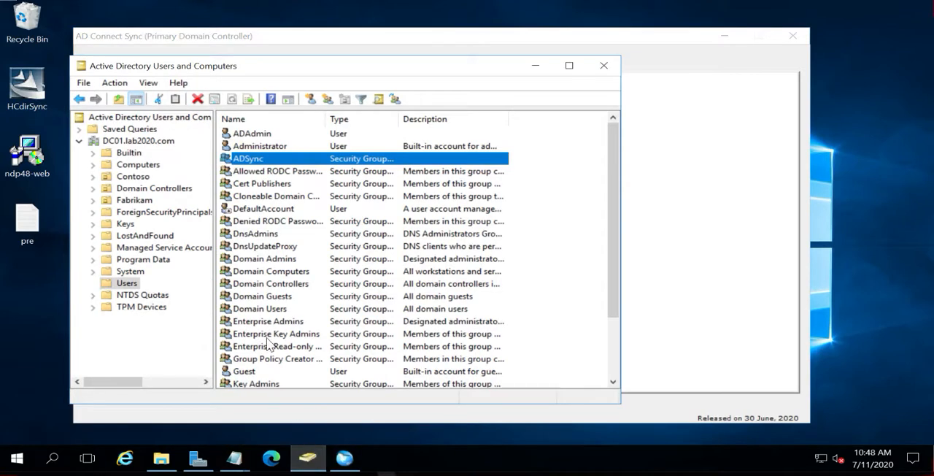
pyautogui.doubleClick(267, 152)
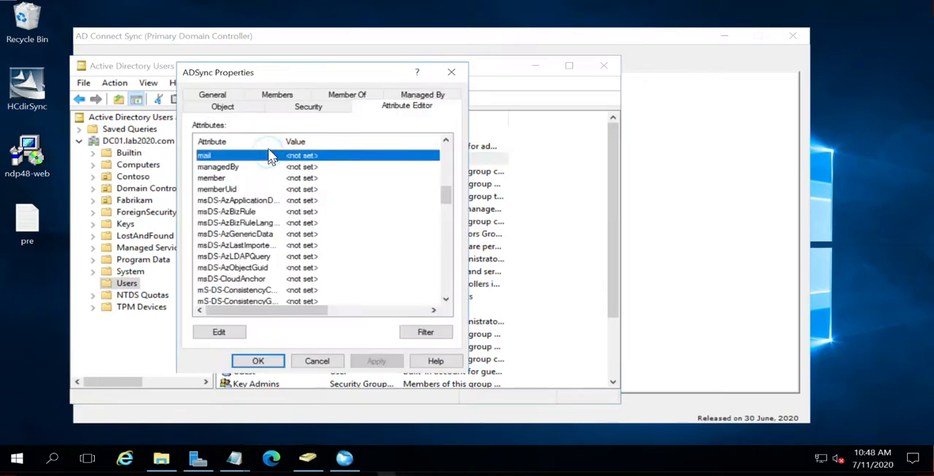
pyautogui.click(266, 211)
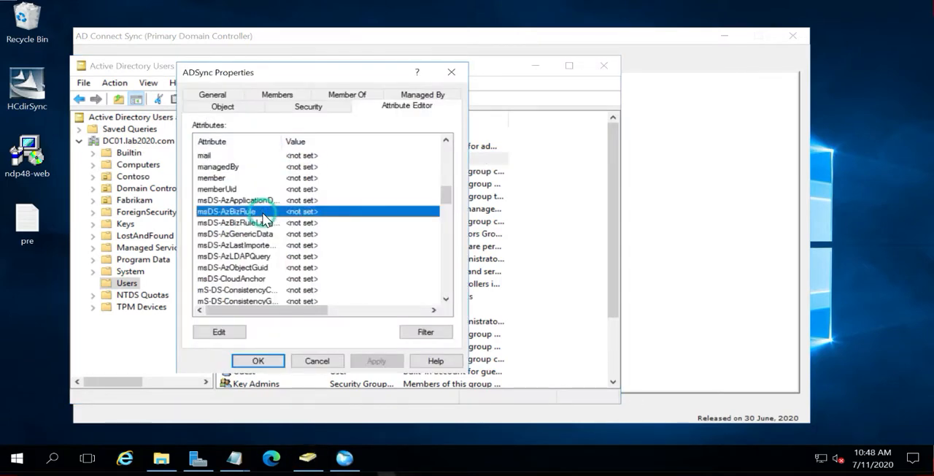
pyautogui.press('d')
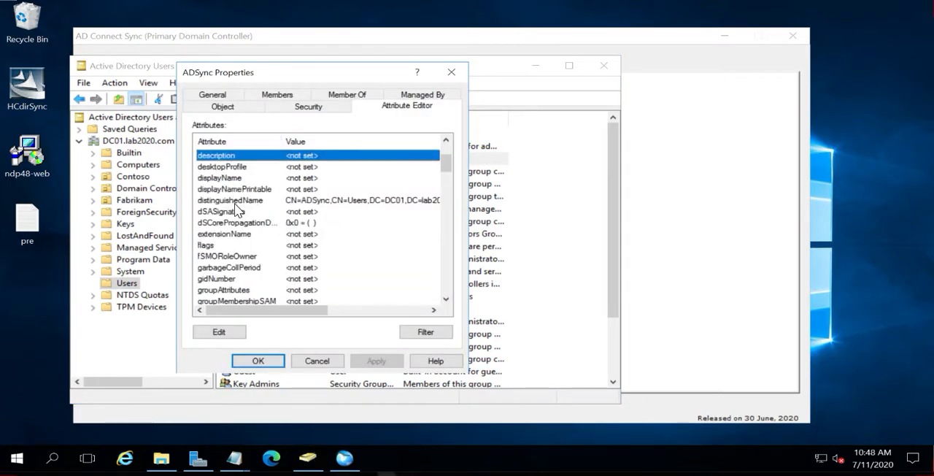
pyautogui.scroll(1, 238, 207)
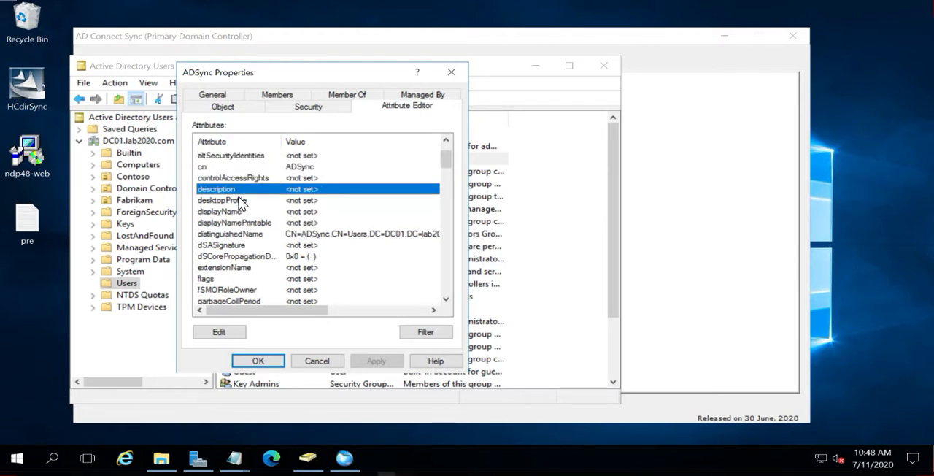
pyautogui.click(427, 332)
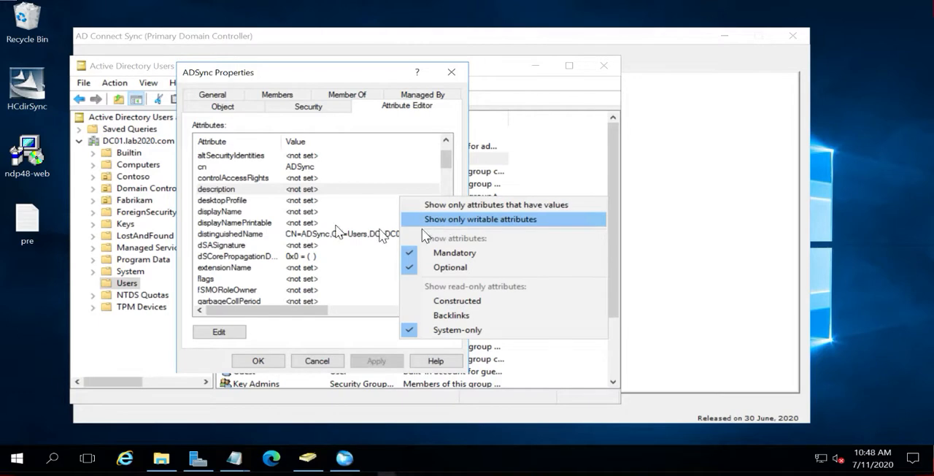
pyautogui.click(244, 211)
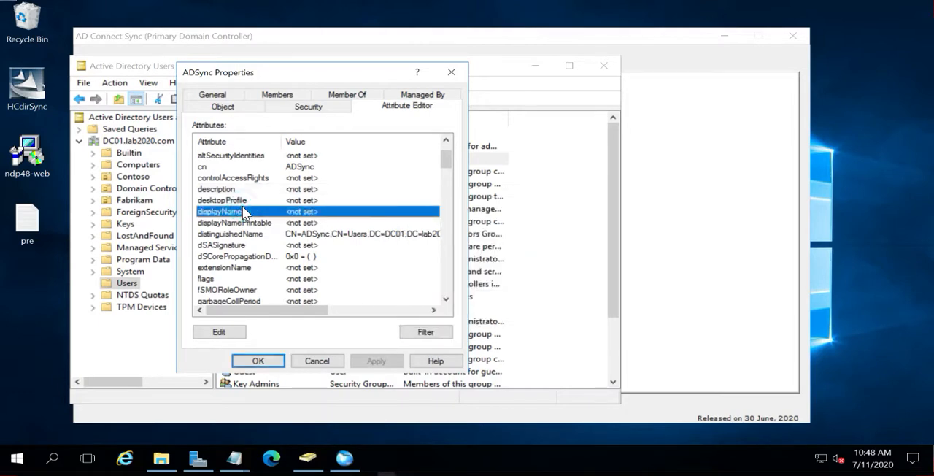
pyautogui.click(317, 361)
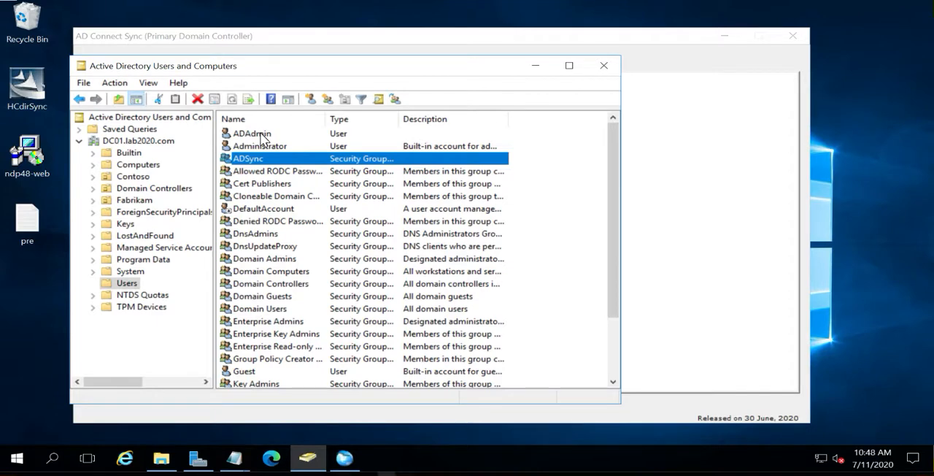
# Open the ADAdmin user's attribute list and locate the division attribute
pyautogui.doubleClick(260, 134)
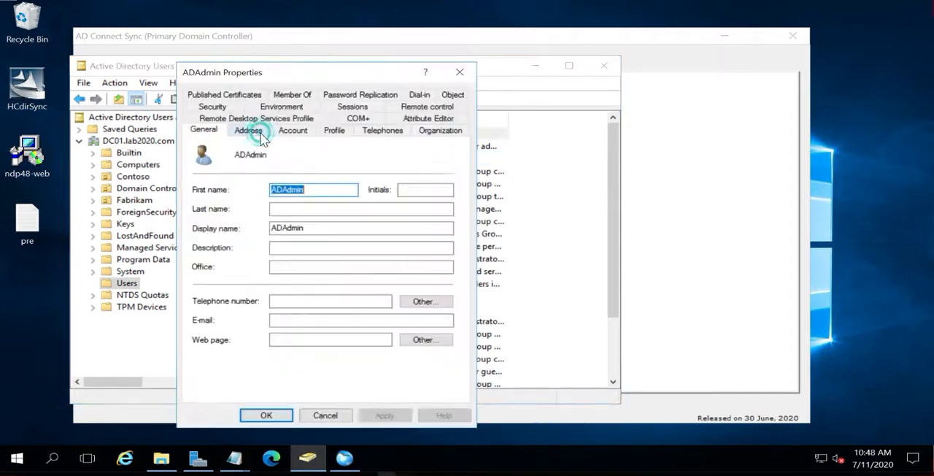
pyautogui.click(421, 118)
pyautogui.click(248, 221)
pyautogui.write('display')
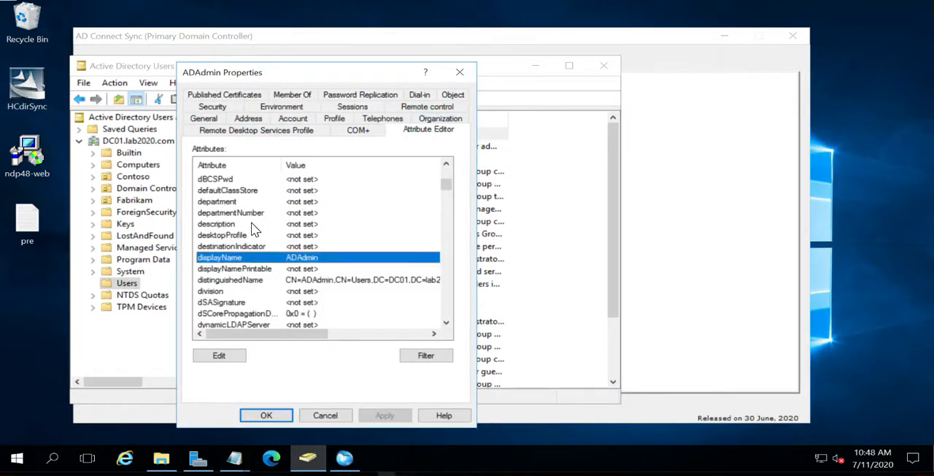
pyautogui.click(232, 292)
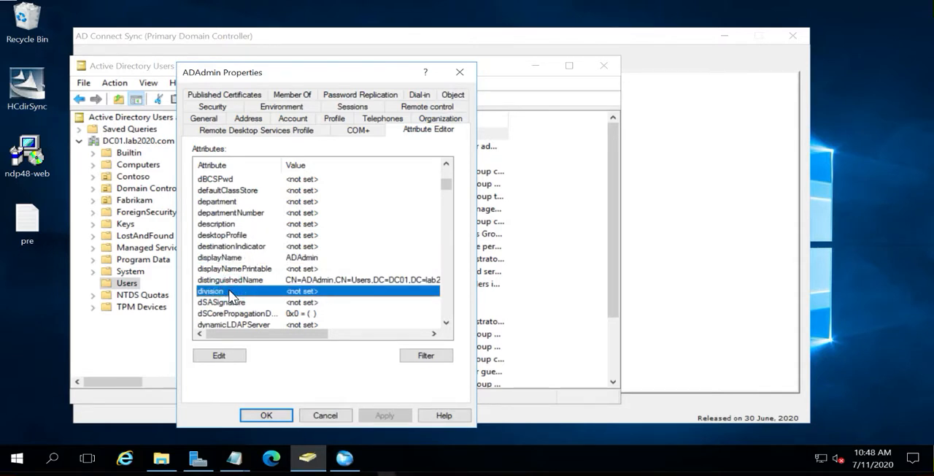
# Return to AD Connect Sync and review the User Linking Attribute and Group Linking Attribute
pyautogui.click(346, 460)
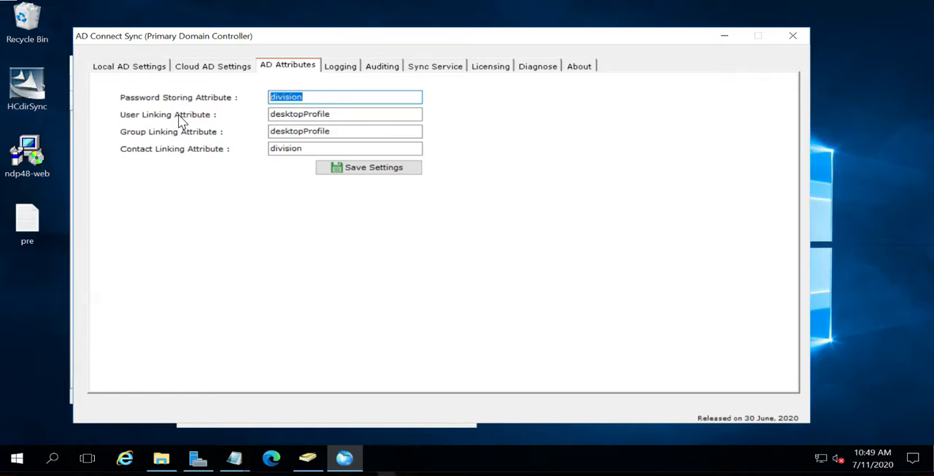
pyautogui.click(270, 115)
pyautogui.moveTo(270, 115); pyautogui.dragTo(331, 115)
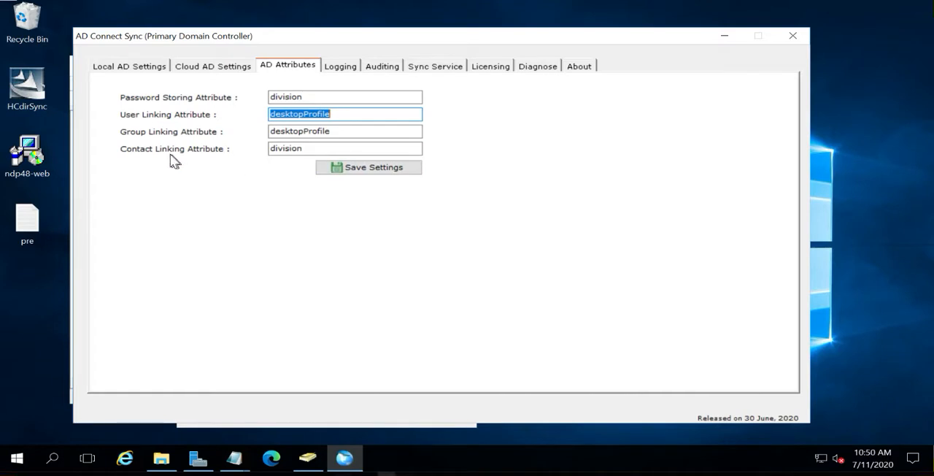
pyautogui.moveTo(269, 131); pyautogui.dragTo(331, 131)
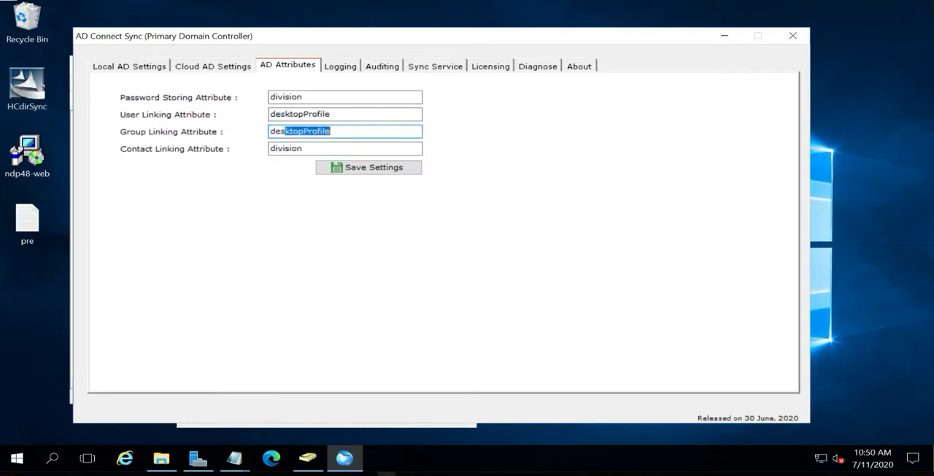
# Review the available log types and log folder in the logging settings, and open the auditing records
pyautogui.moveTo(284, 96); pyautogui.dragTo(310, 115)
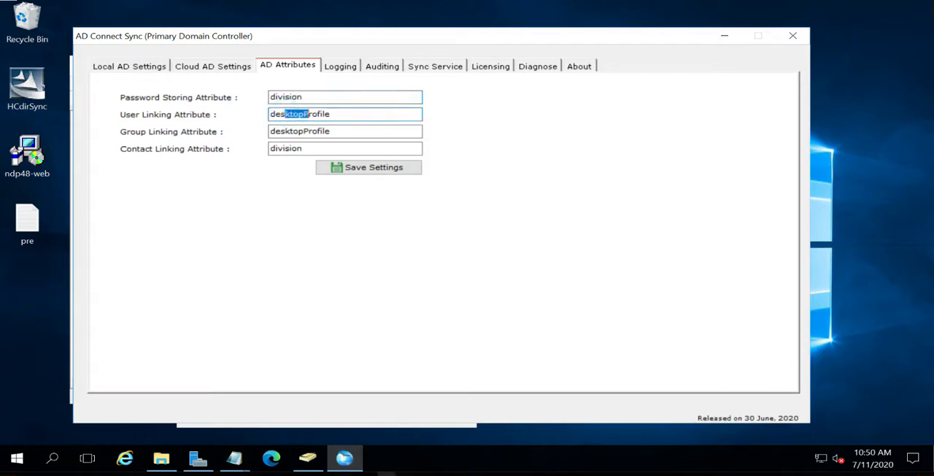
pyautogui.click(341, 66)
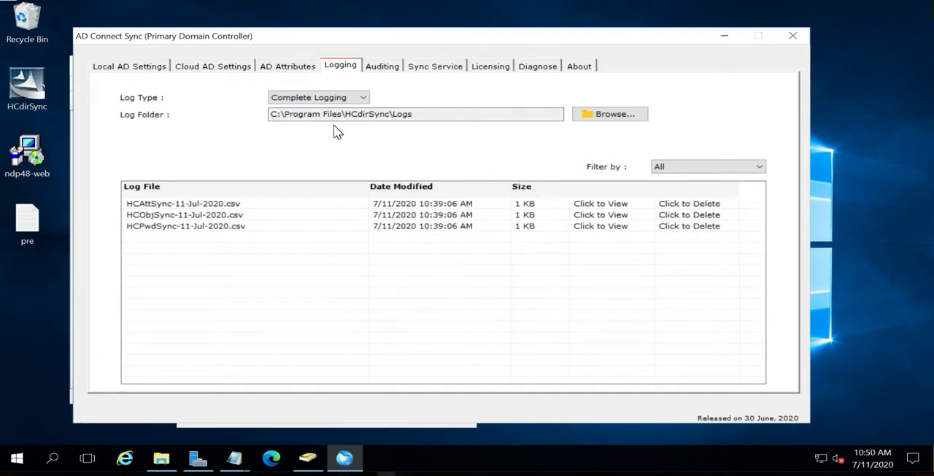
pyautogui.click(334, 97)
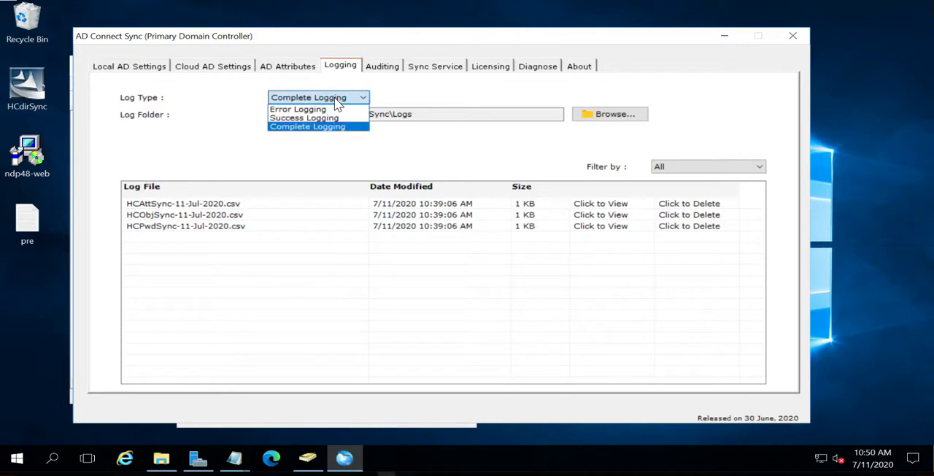
pyautogui.click(307, 153)
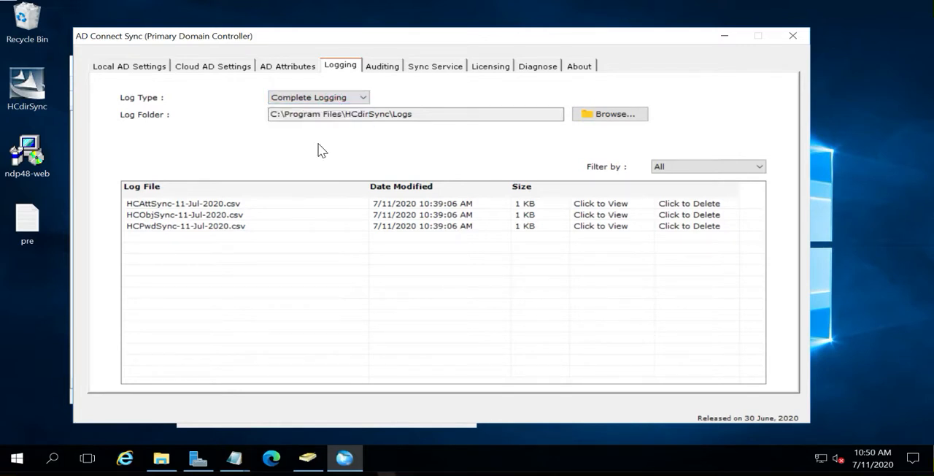
pyautogui.moveTo(330, 114); pyautogui.dragTo(413, 114)
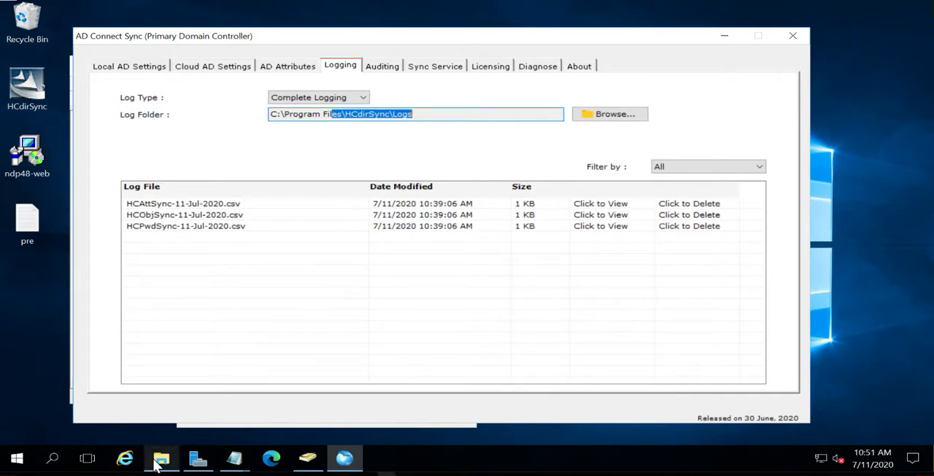
pyautogui.moveTo(156, 466)
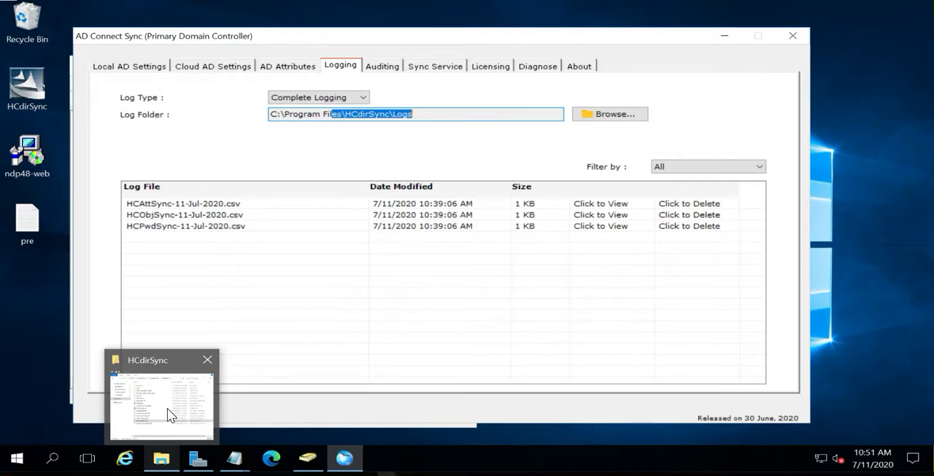
pyautogui.click(384, 66)
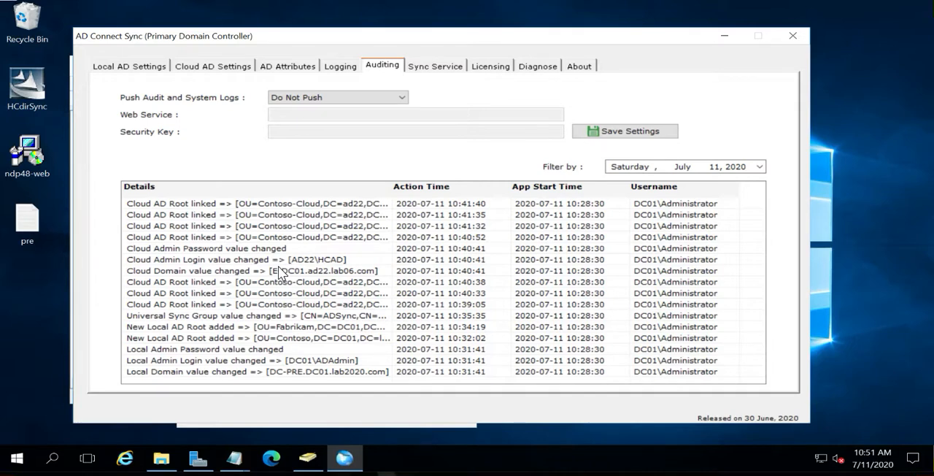
# Review the sync service settings, check AD Connect Sync Service in the Windows Services console (services.msc), and close the console
pyautogui.click(448, 68)
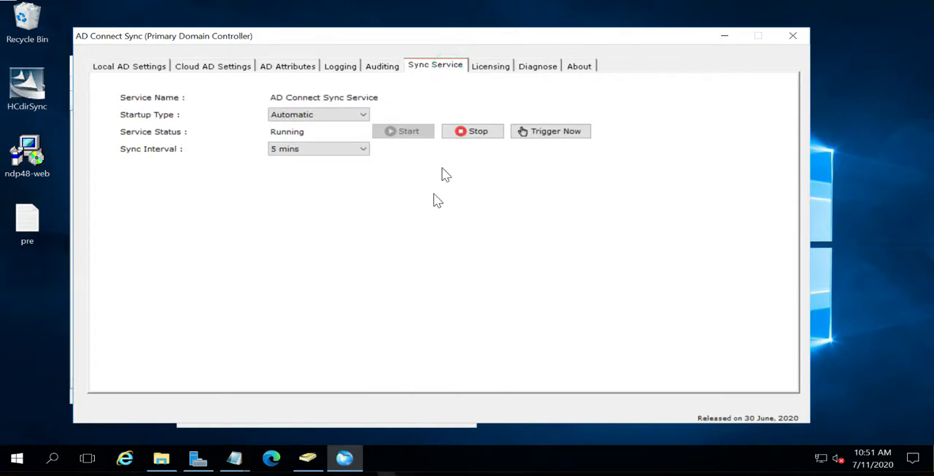
pyautogui.rightClick(16, 459)
pyautogui.click(65, 398)
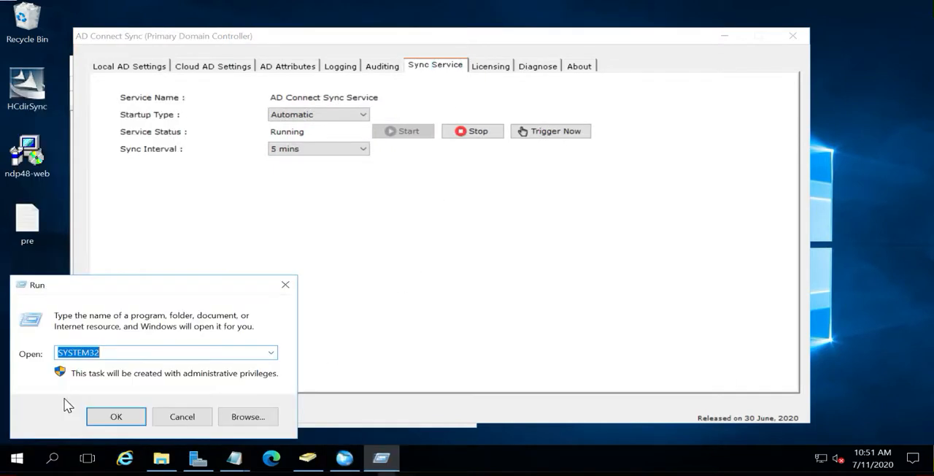
pyautogui.write('services.msc')
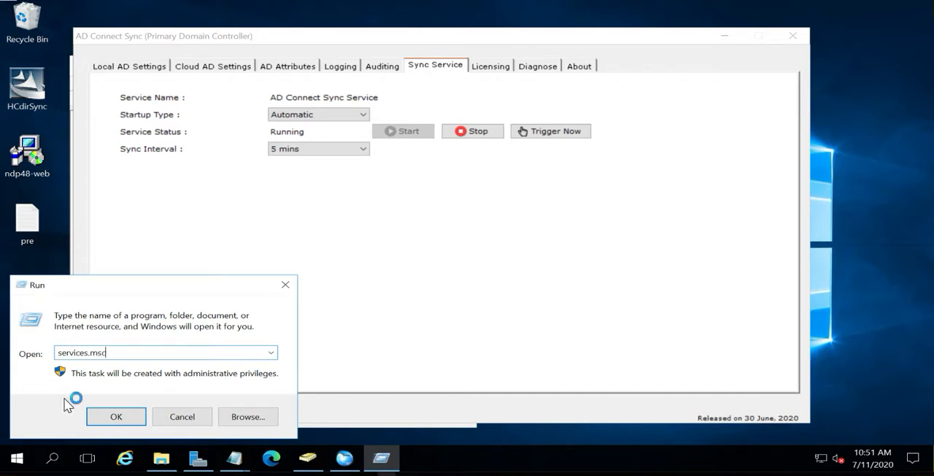
pyautogui.press('Return')
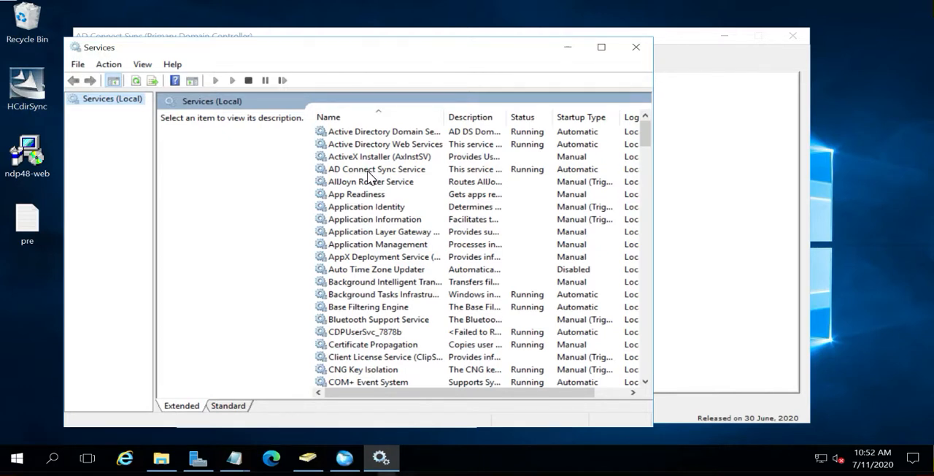
pyautogui.doubleClick(478, 50)
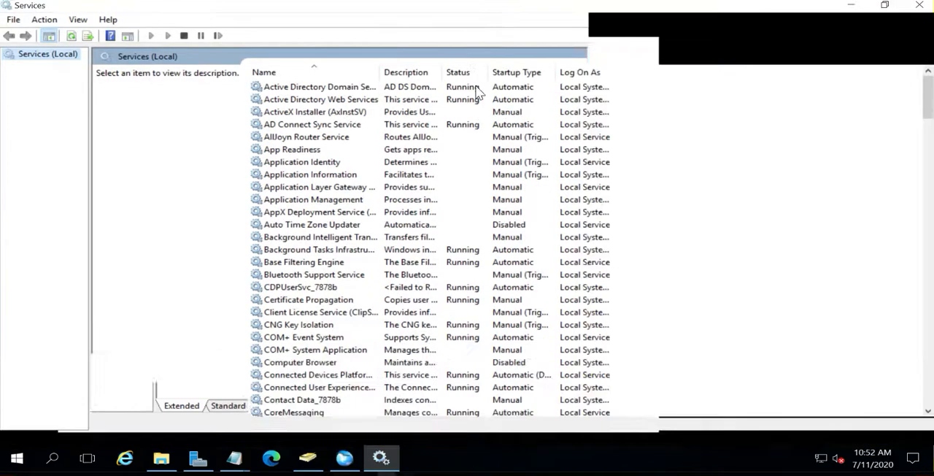
pyautogui.doubleClick(423, 16)
pyautogui.moveTo(503, 389); pyautogui.dragTo(544, 392)
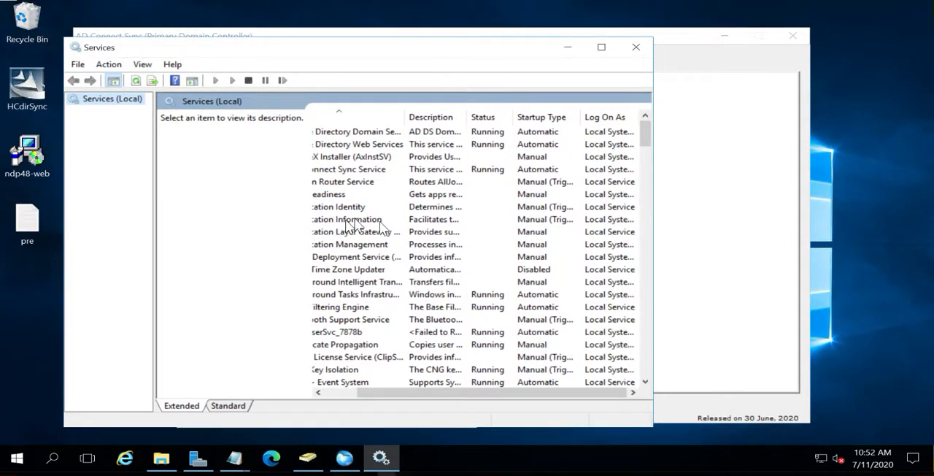
pyautogui.click(635, 47)
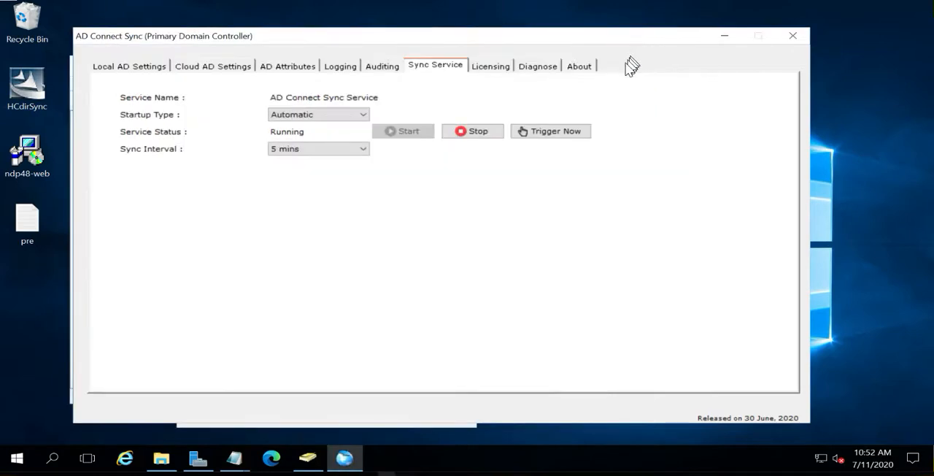
# Review the licensing and diagnose pages, and return to the Cloud AD settings
pyautogui.click(489, 67)
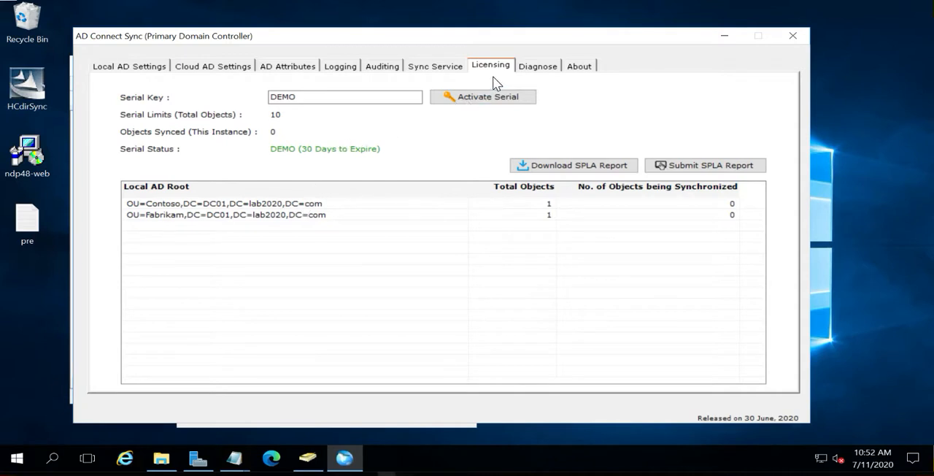
pyautogui.click(530, 69)
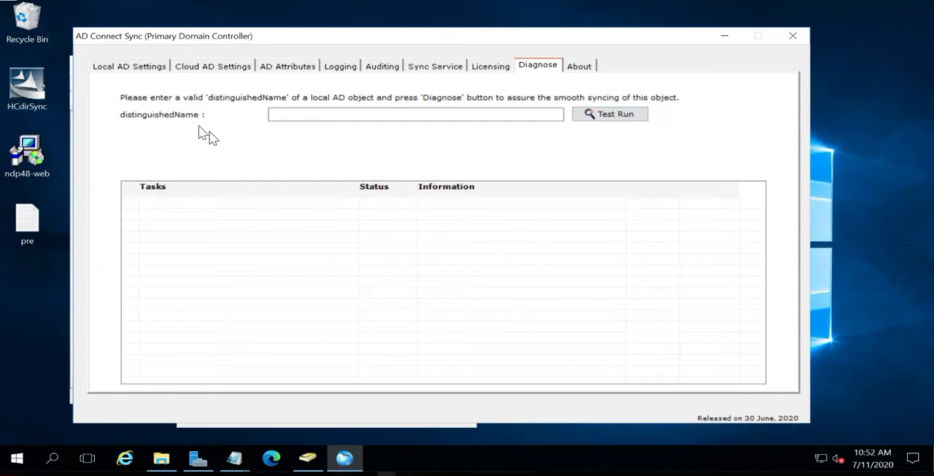
pyautogui.click(131, 67)
pyautogui.click(206, 67)
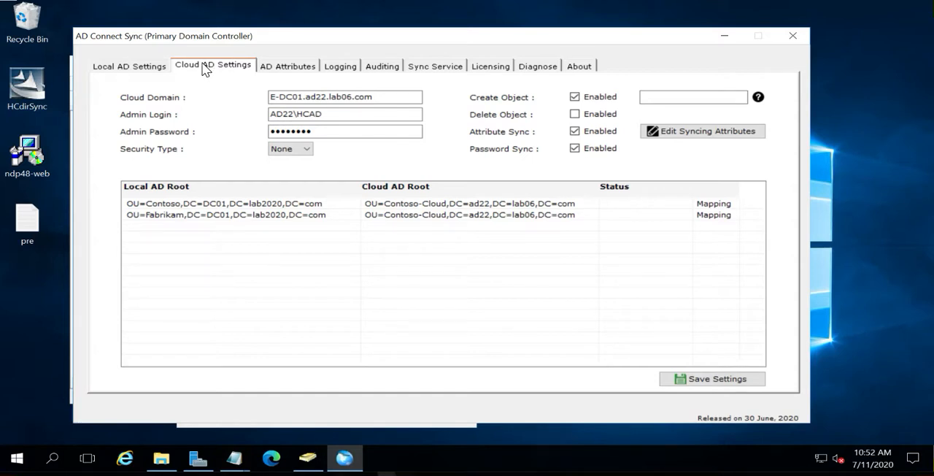
# Close AD Connect Sync, the ADAdmin properties, Active Directory Users and Computers, the SyncingAttributes file and the HCdirSync folder
pyautogui.click(791, 35)
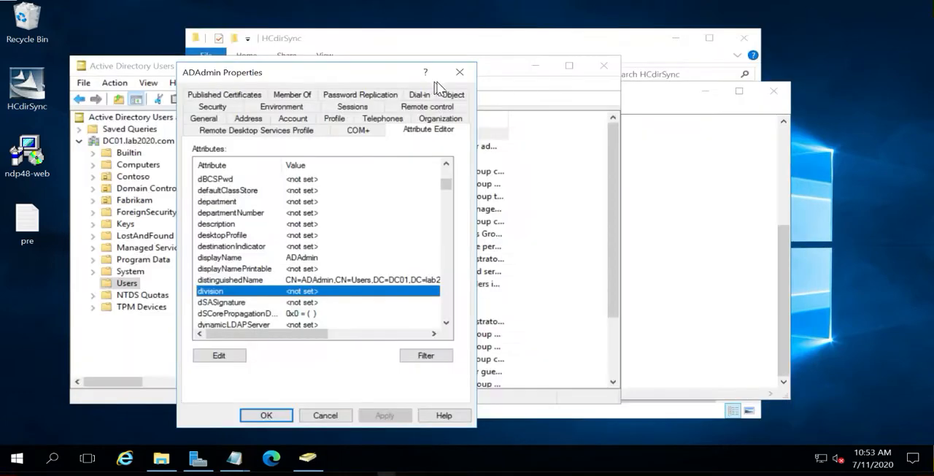
pyautogui.click(460, 73)
pyautogui.click(604, 65)
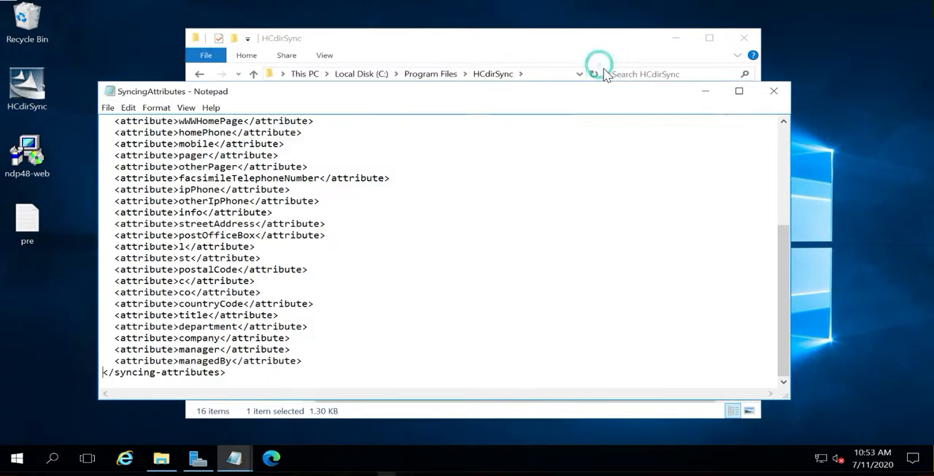
pyautogui.click(775, 91)
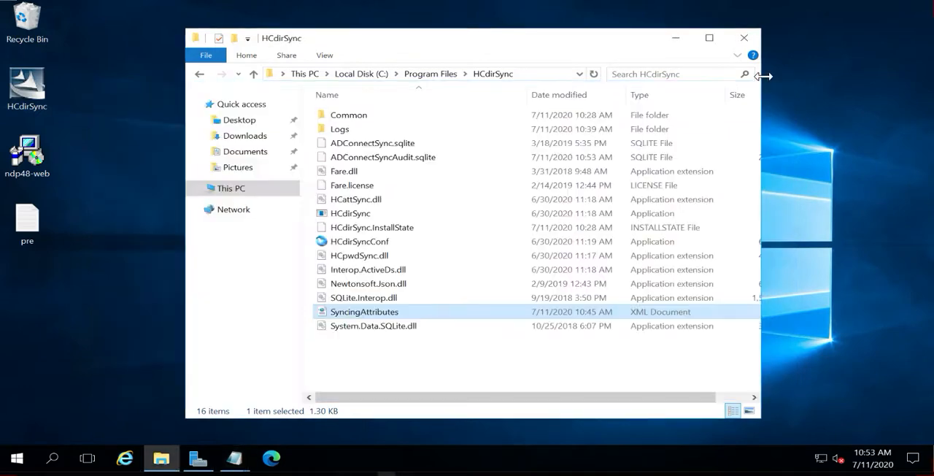
pyautogui.click(745, 35)
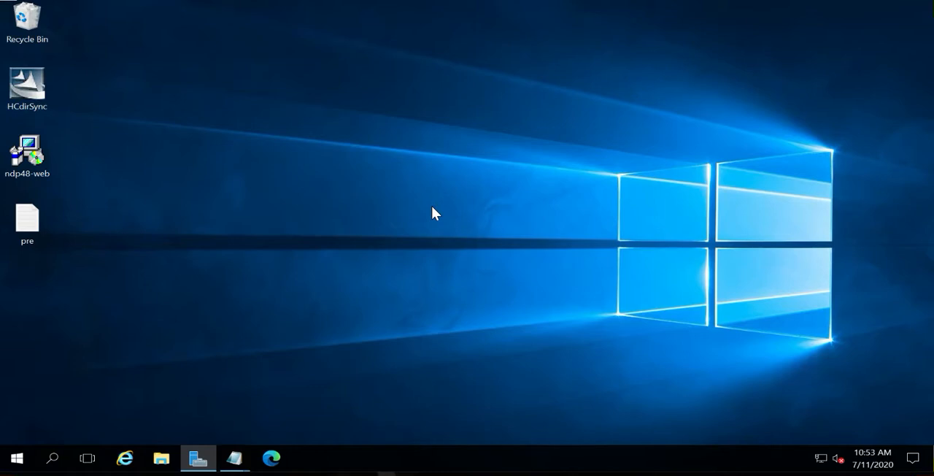
# Open the Windows System32 folder and locate the HCpwdSync.dll file
pyautogui.rightClick(16, 458)
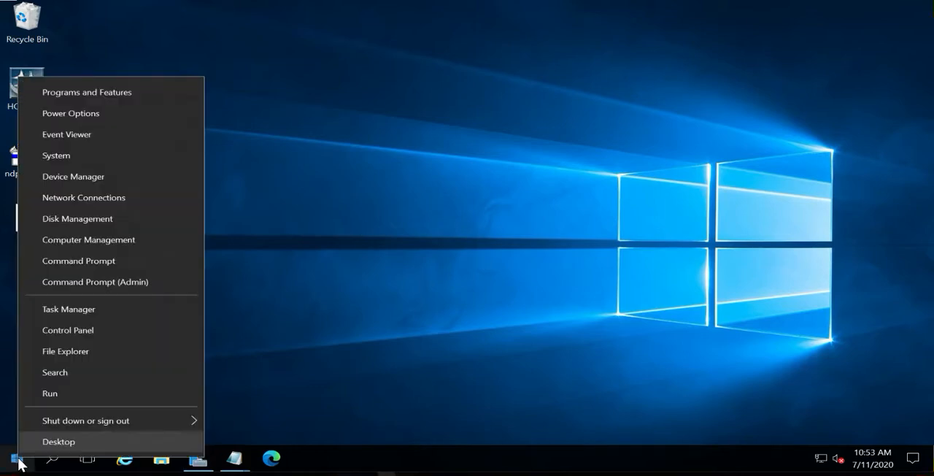
pyautogui.click(65, 395)
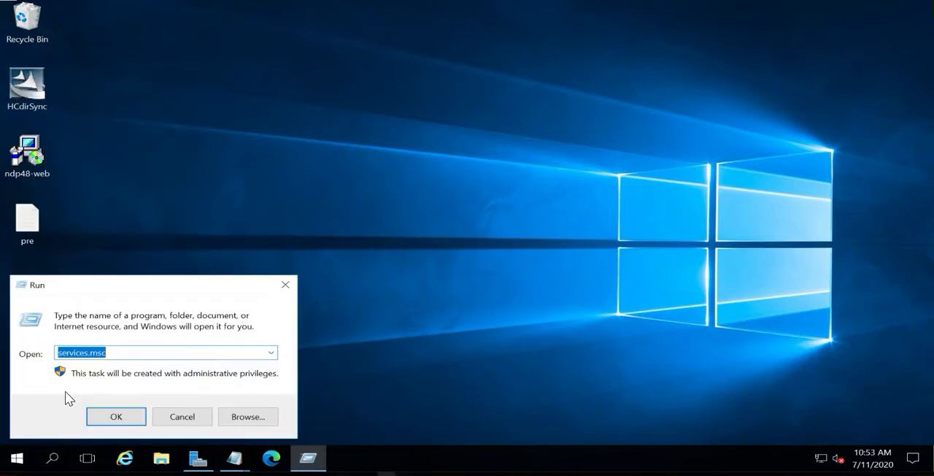
pyautogui.write('system32')
pyautogui.press('Return')
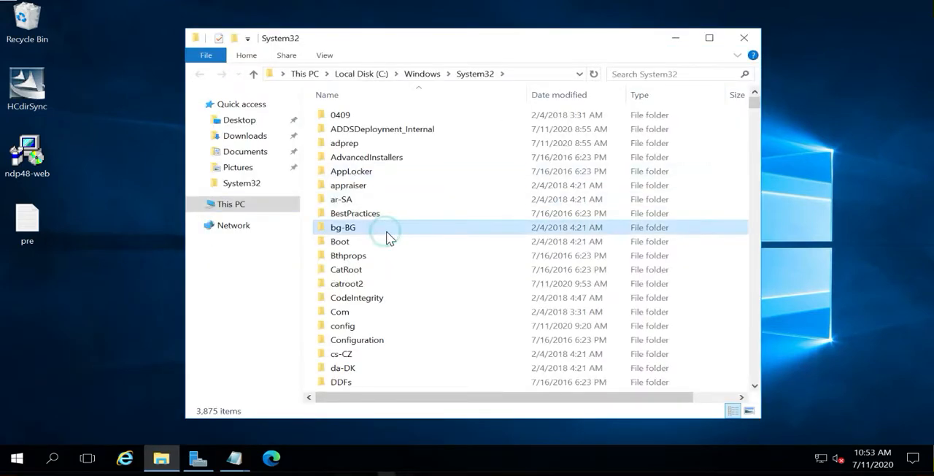
pyautogui.click(388, 234)
pyautogui.write('hc')
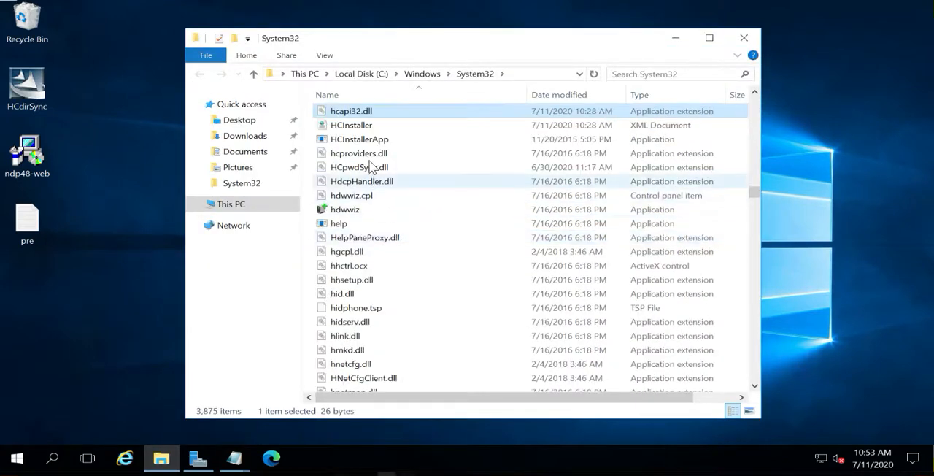
pyautogui.click(379, 173)
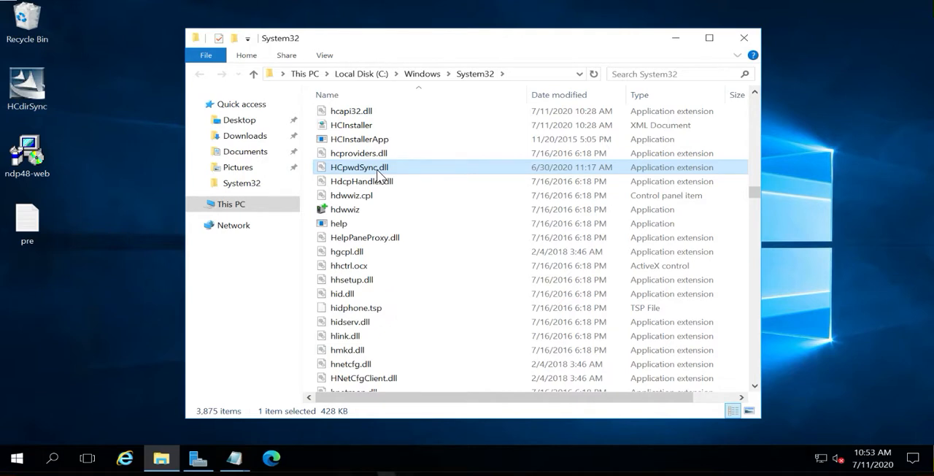
# Close the System32 folder and both pre Notepad windows, saving the changes to pre.txt
pyautogui.click(744, 38)
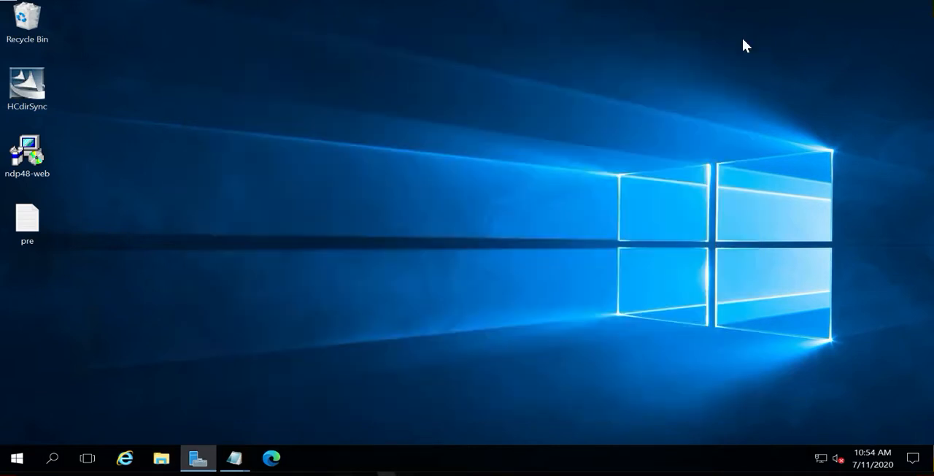
pyautogui.moveTo(234, 464)
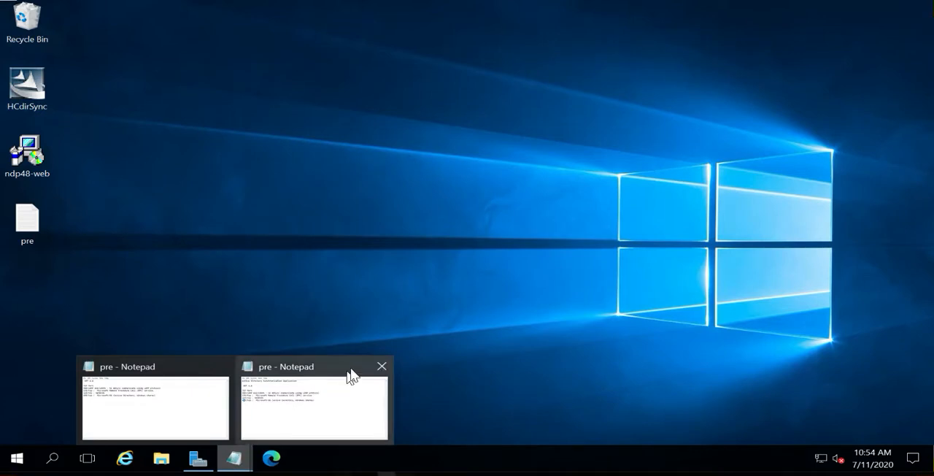
pyautogui.click(385, 365)
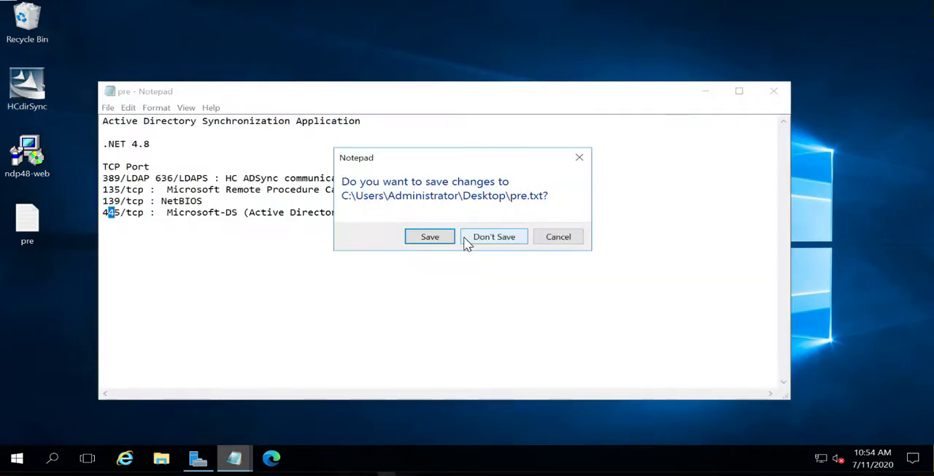
pyautogui.click(436, 236)
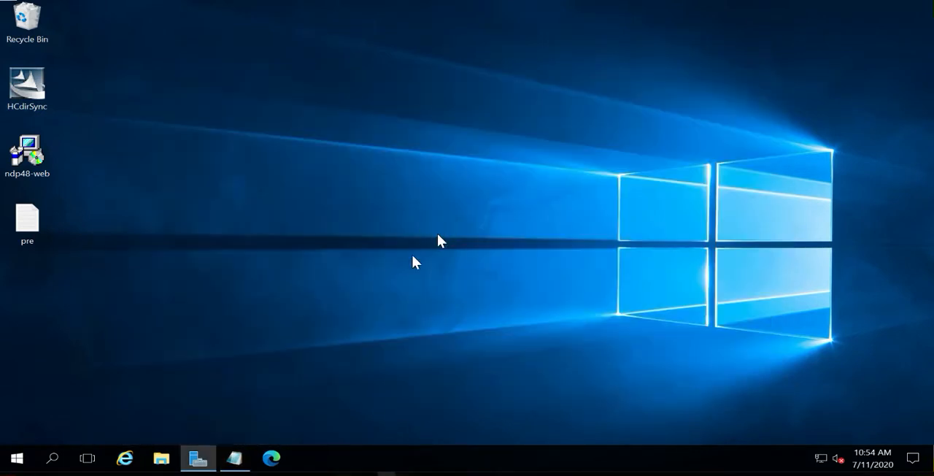
pyautogui.click(235, 458)
pyautogui.click(737, 57)
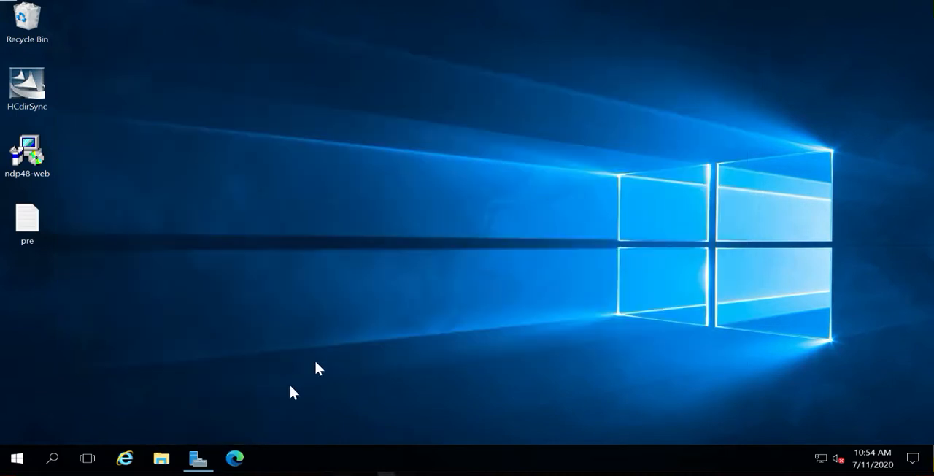
# Restart the server with Other (Unplanned) as the shutdown reason
pyautogui.rightClick(16, 458)
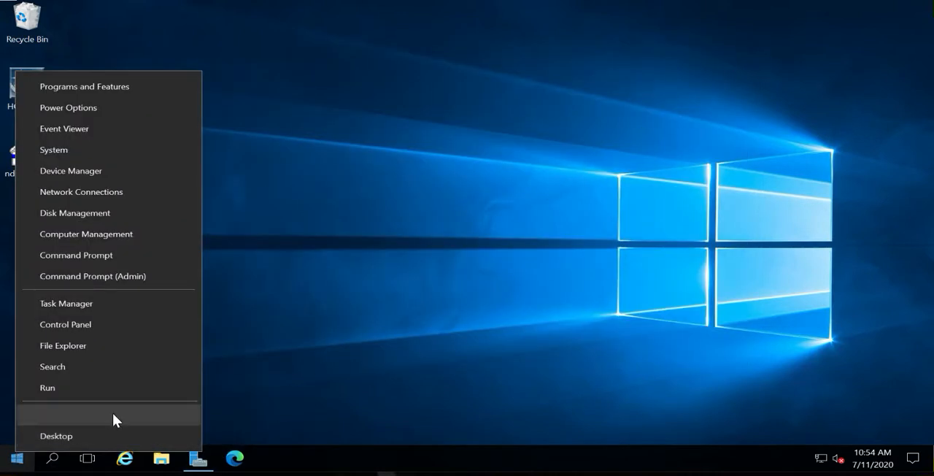
pyautogui.moveTo(124, 412)
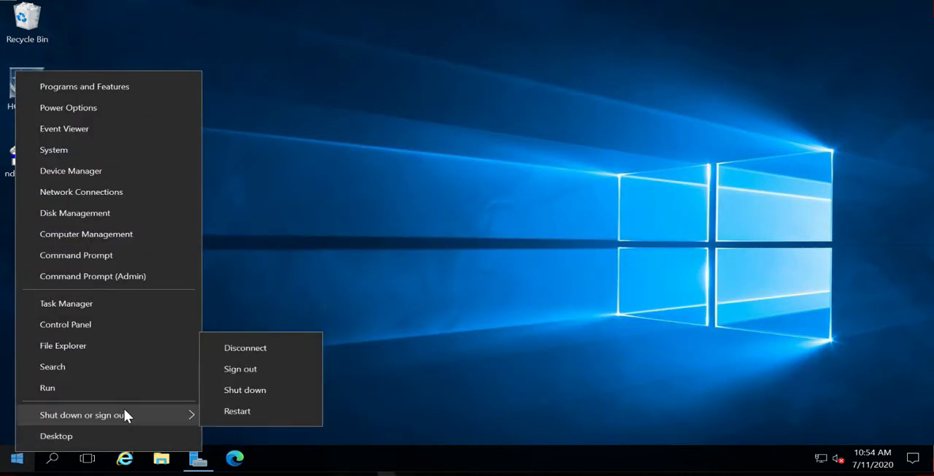
pyautogui.click(245, 406)
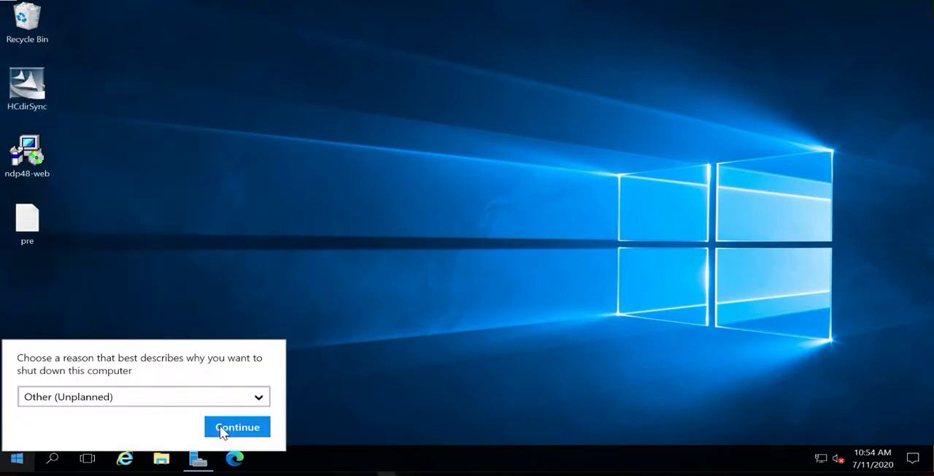
pyautogui.click(224, 428)
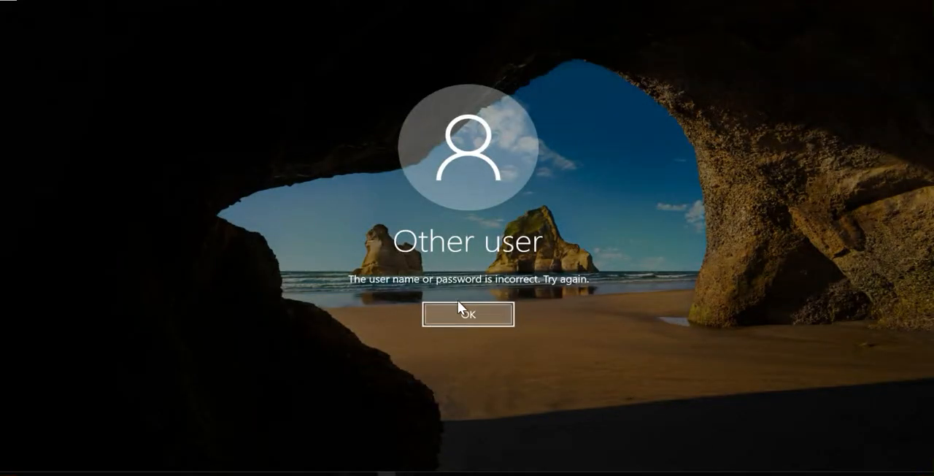
# Dismiss the sign-in error and sign in as DC01\Administrator with the account password
pyautogui.click(458, 299)
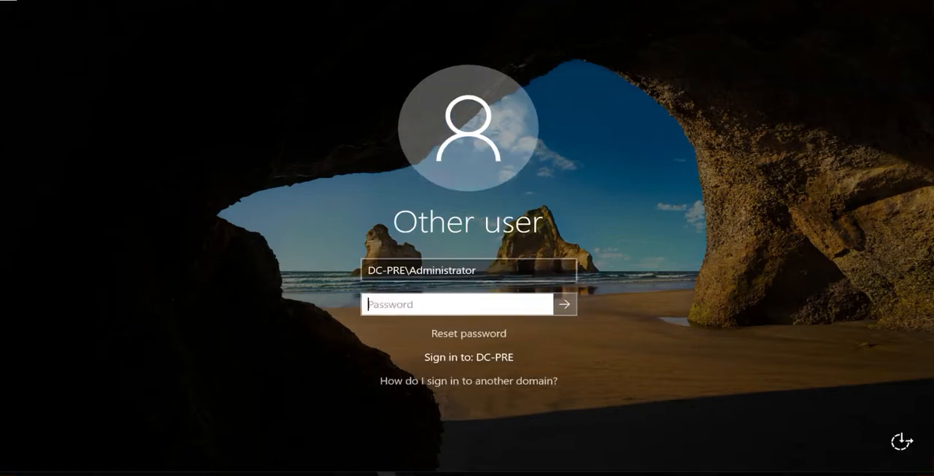
pyautogui.moveTo(405, 272); pyautogui.dragTo(367, 271)
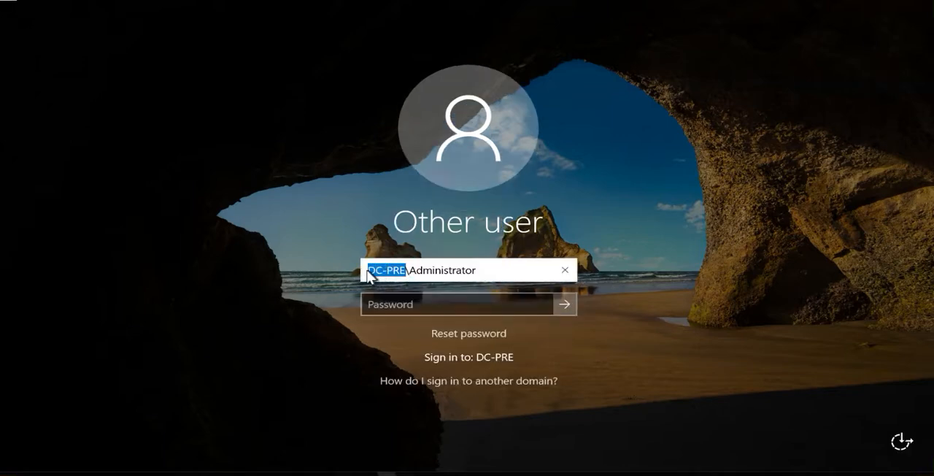
pyautogui.write('DC01')
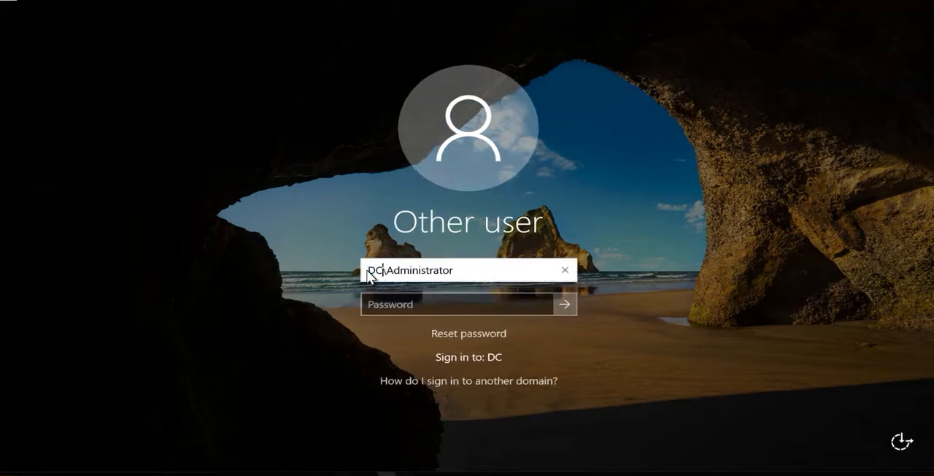
pyautogui.press('Tab')
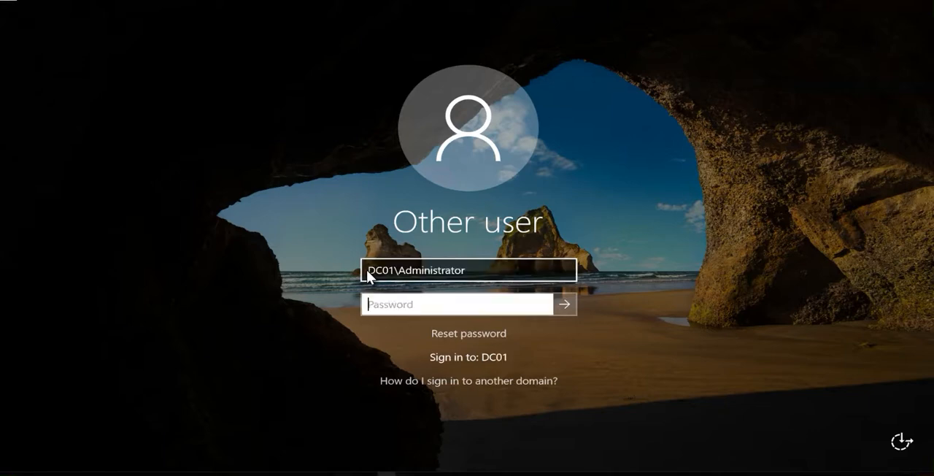
pyautogui.write('Pa$$w0rd')
pyautogui.press('Return')
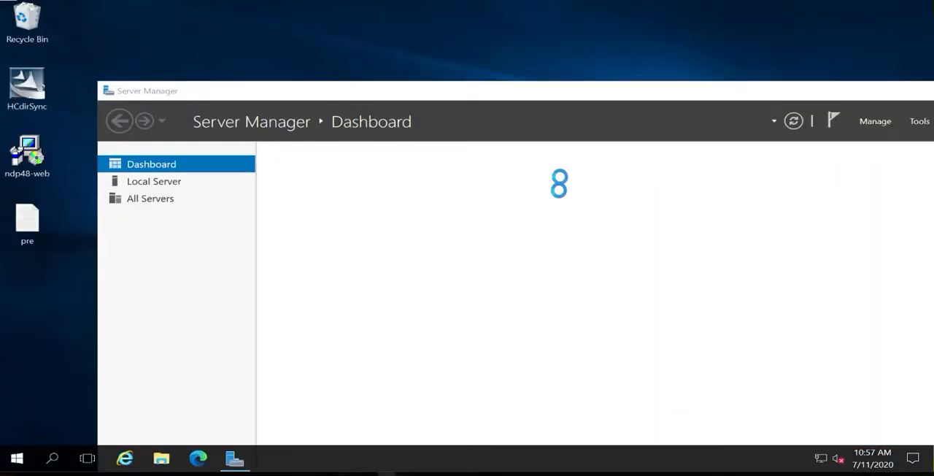
# Run HCdirSync Configurations as administrator
pyautogui.click(18, 458)
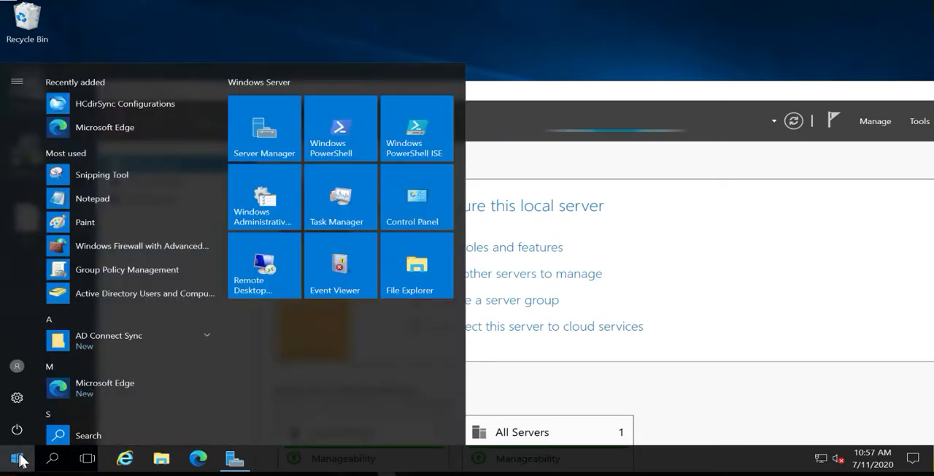
pyautogui.rightClick(109, 98)
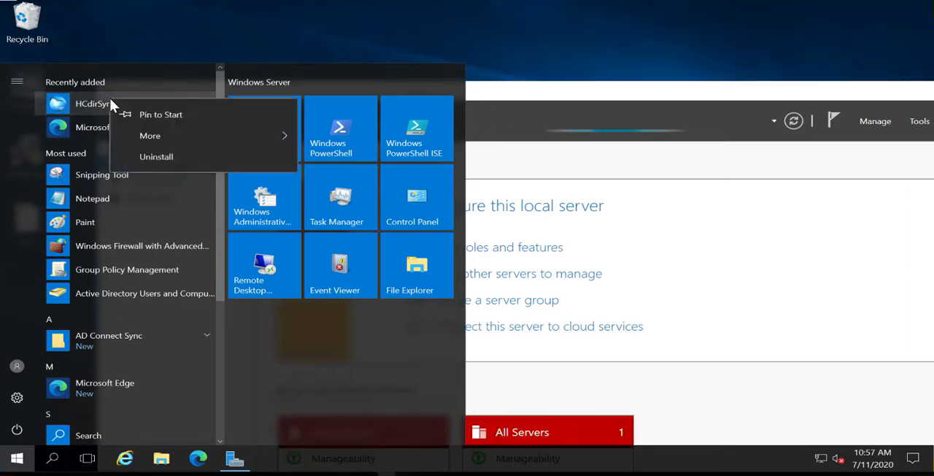
pyautogui.moveTo(152, 133)
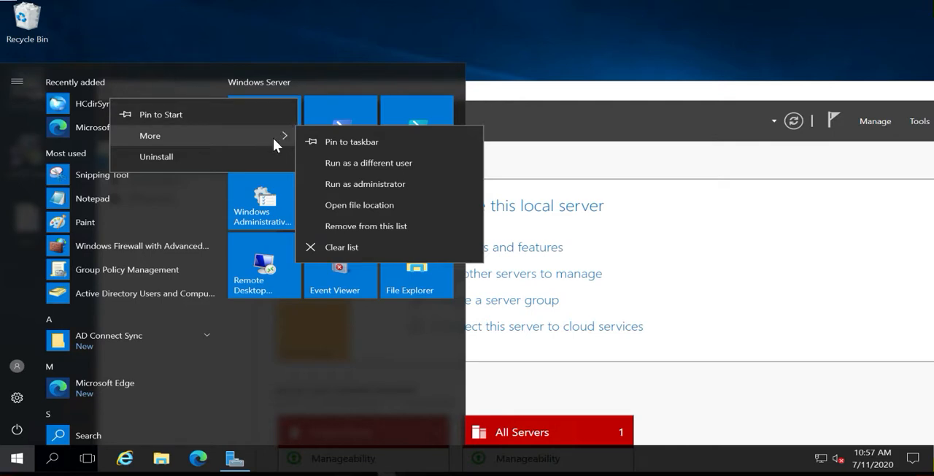
pyautogui.click(346, 185)
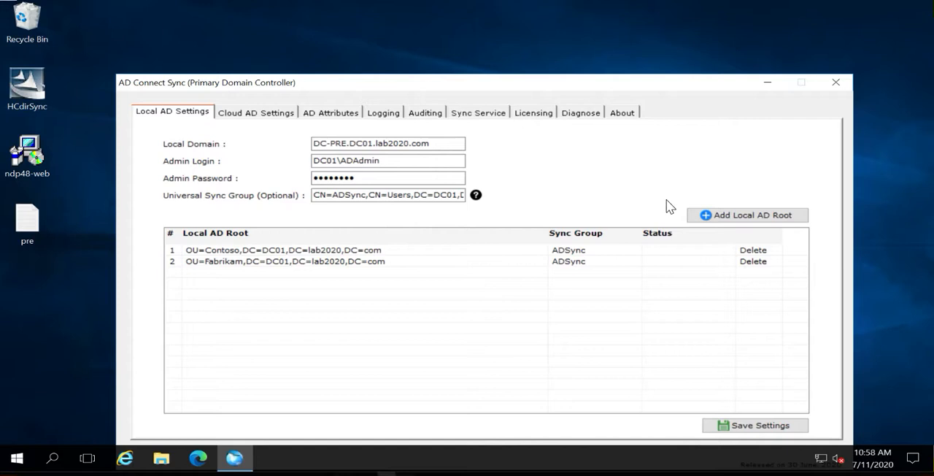
# Review the Cloud AD settings, examining the available security types and the cloud domain name
pyautogui.click(256, 112)
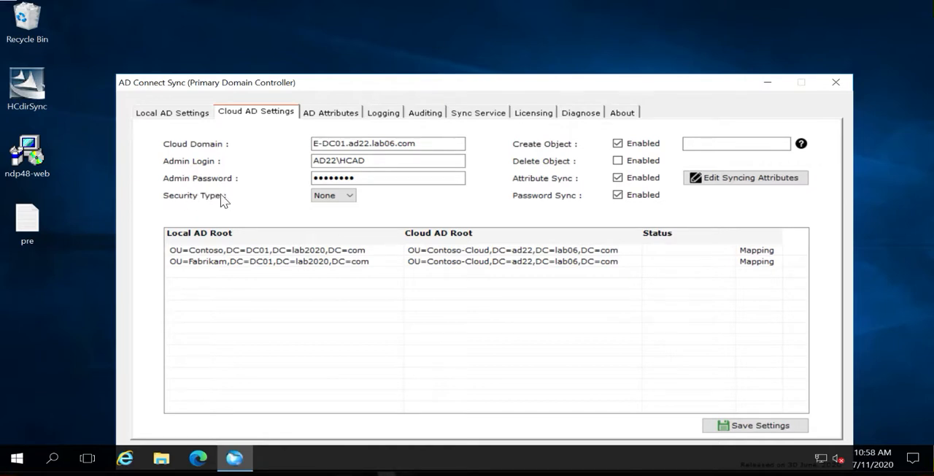
pyautogui.click(346, 196)
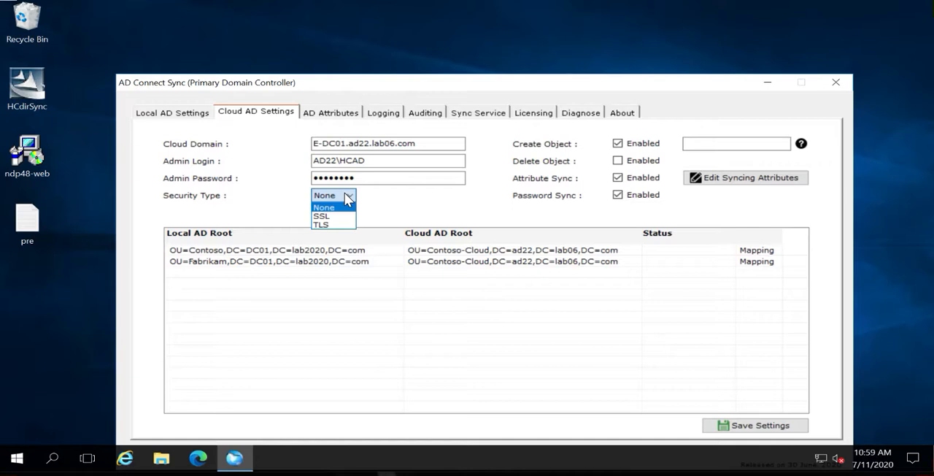
pyautogui.click(424, 144)
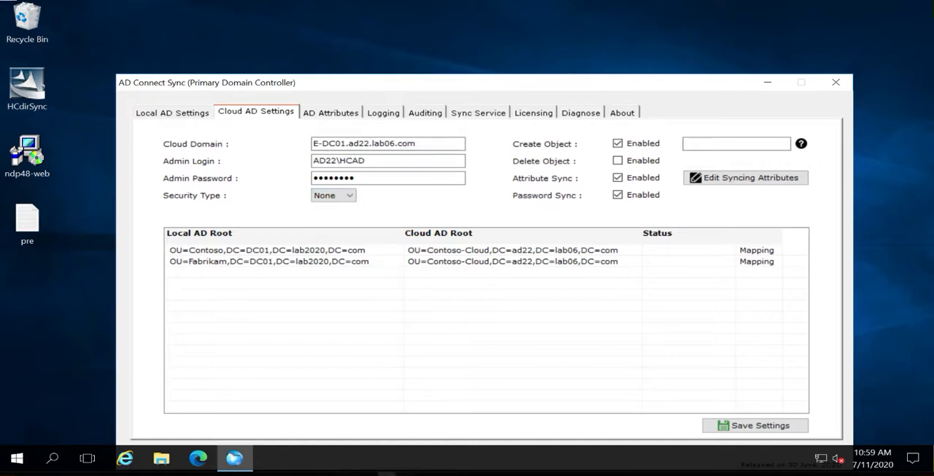
pyautogui.click(313, 144)
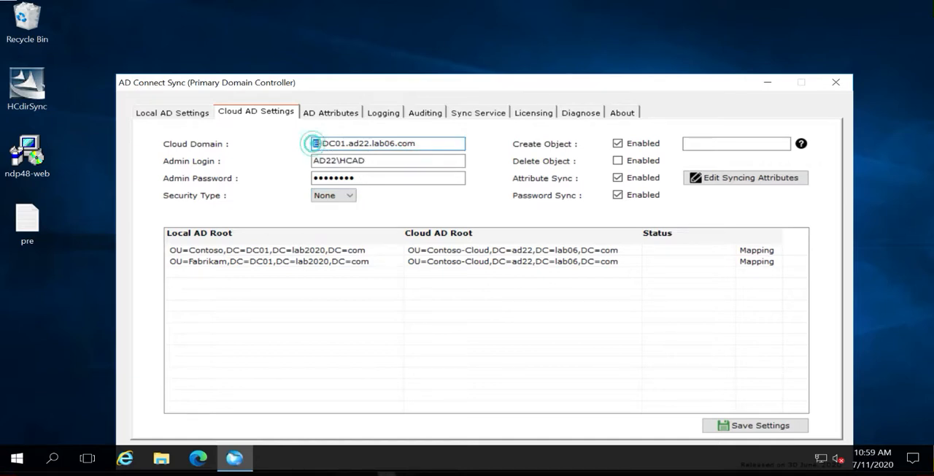
pyautogui.moveTo(314, 143); pyautogui.dragTo(413, 144)
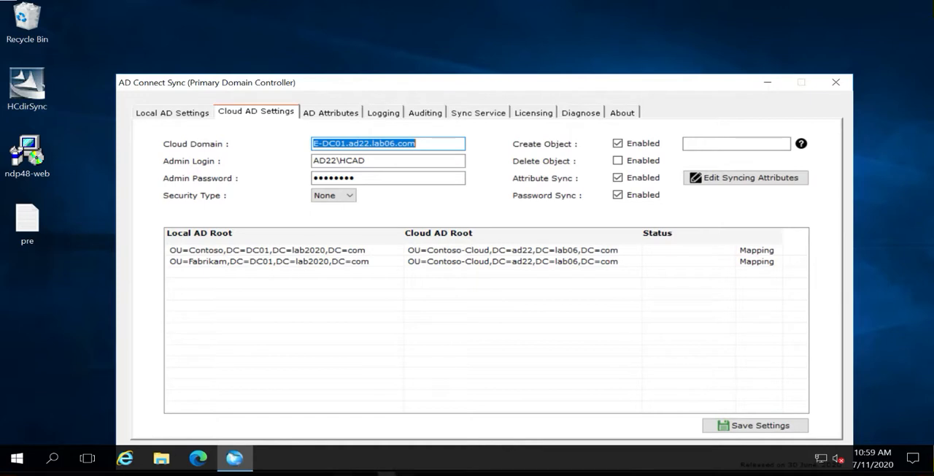
# Save the Cloud AD settings and the Local AD settings
pyautogui.click(748, 425)
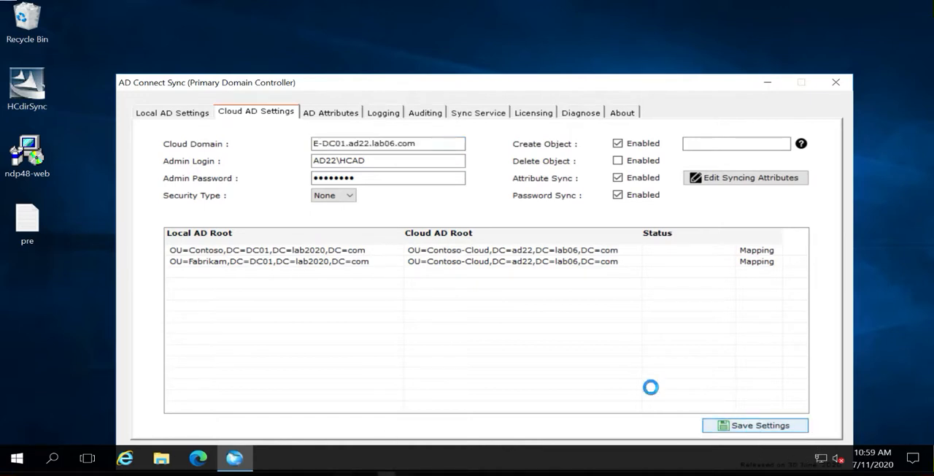
pyautogui.click(185, 115)
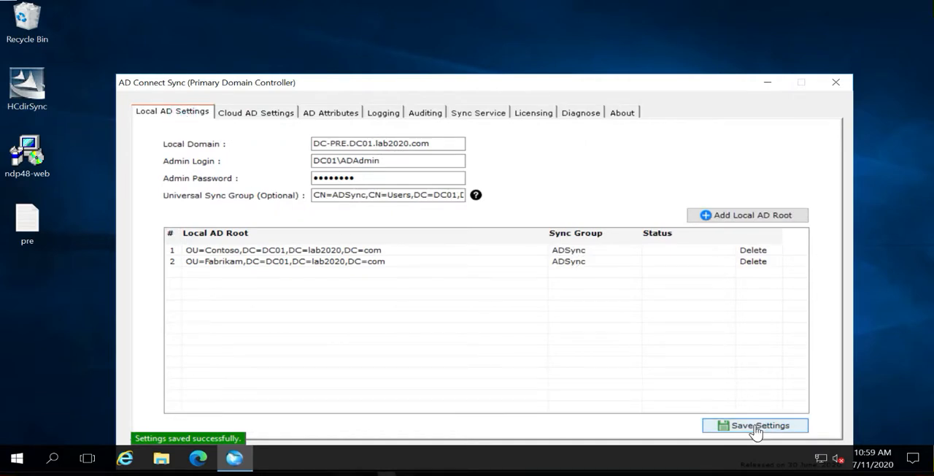
pyautogui.click(733, 426)
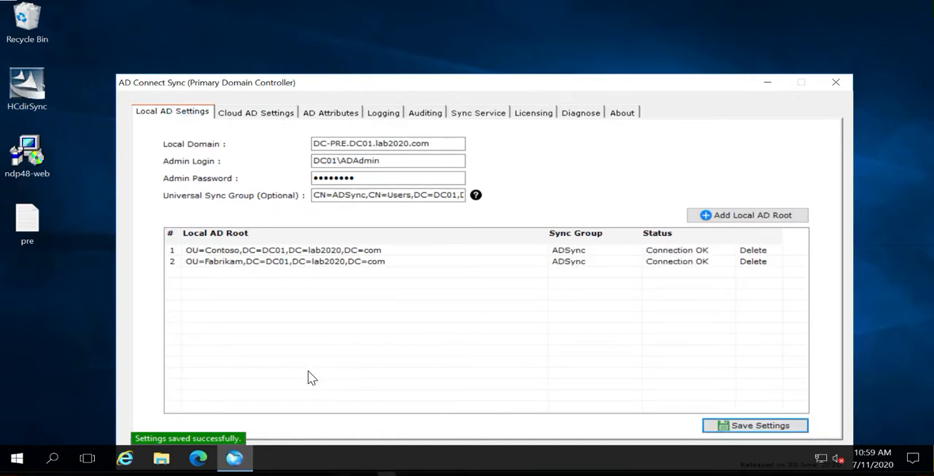
# Open Active Directory Users and Computers (dsa.msc) and show the contents of the Contoso organizational unit
pyautogui.rightClick(18, 462)
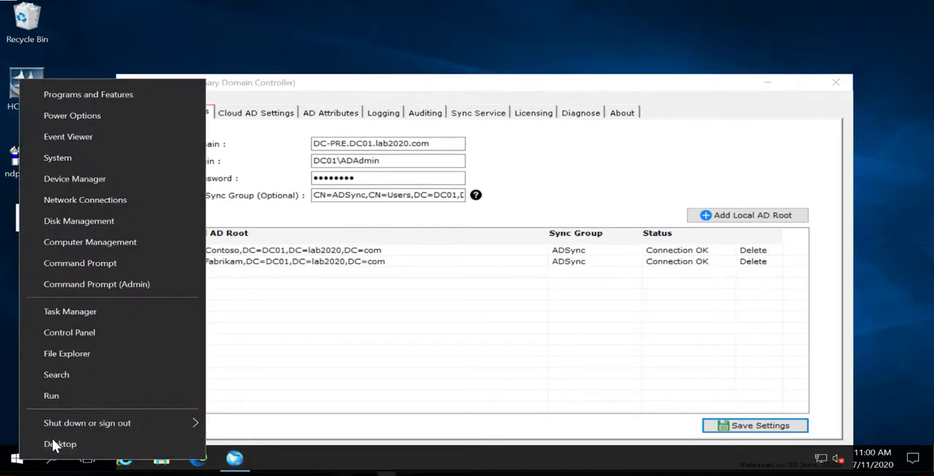
pyautogui.click(78, 395)
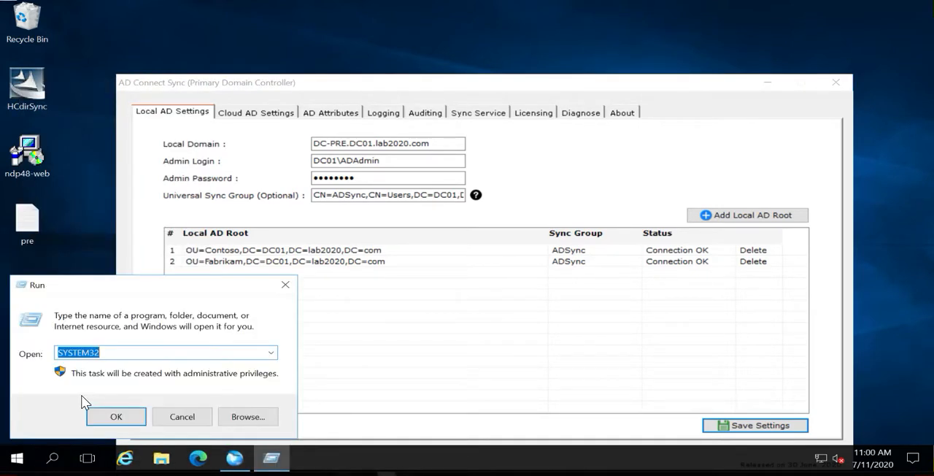
pyautogui.write('dsa')
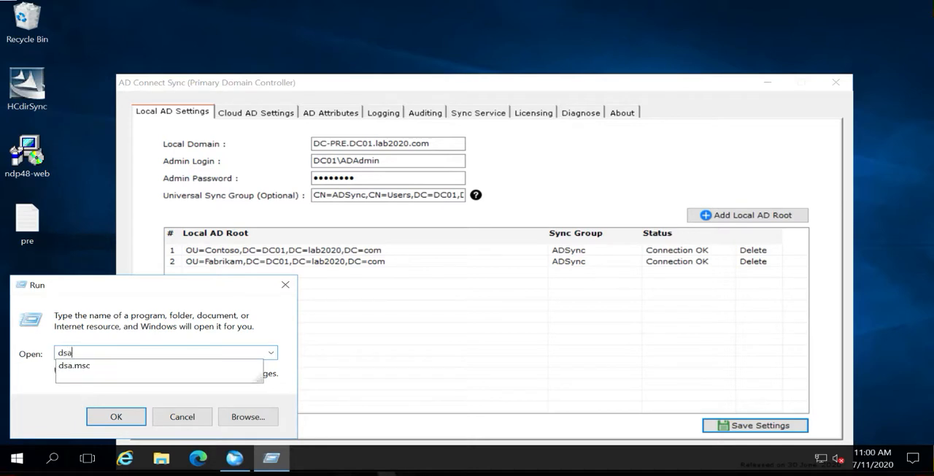
pyautogui.press('Down')
pyautogui.press('Return')
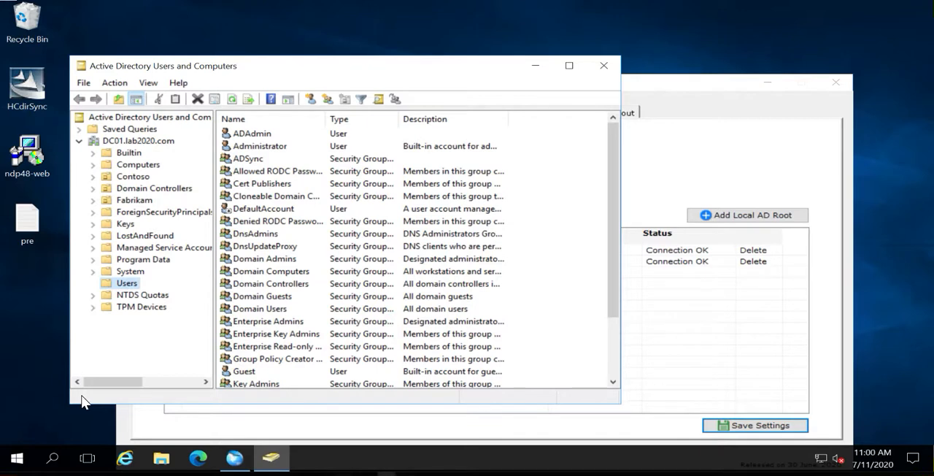
pyautogui.click(134, 177)
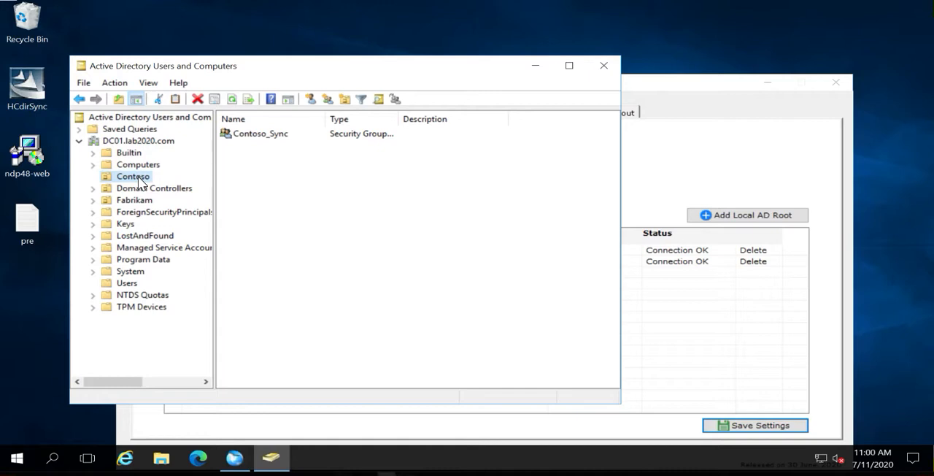
pyautogui.click(327, 205)
pyautogui.click(333, 216)
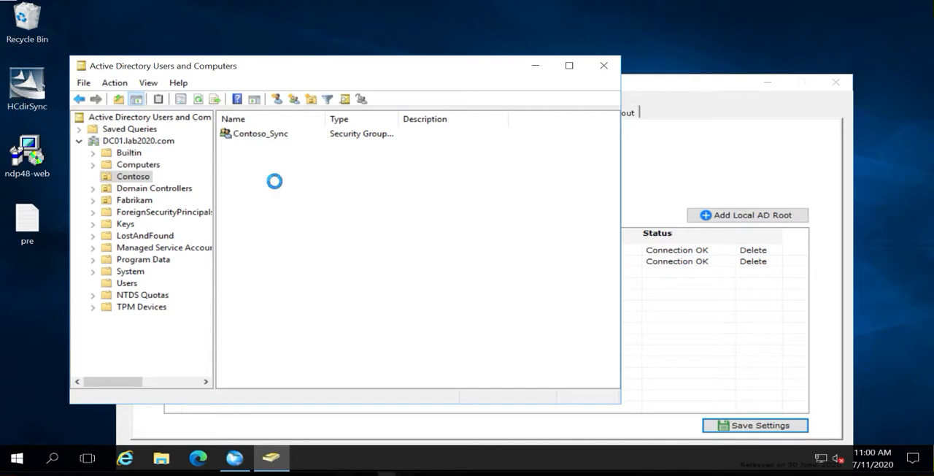
pyautogui.click(334, 308)
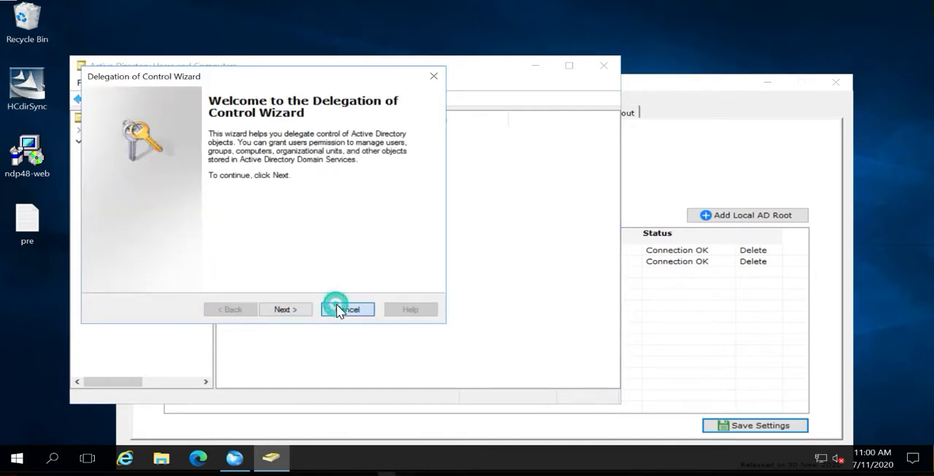
# Start a new user in the Contoso organizational unit, filling in the user's first name and logon name
pyautogui.rightClick(290, 211)
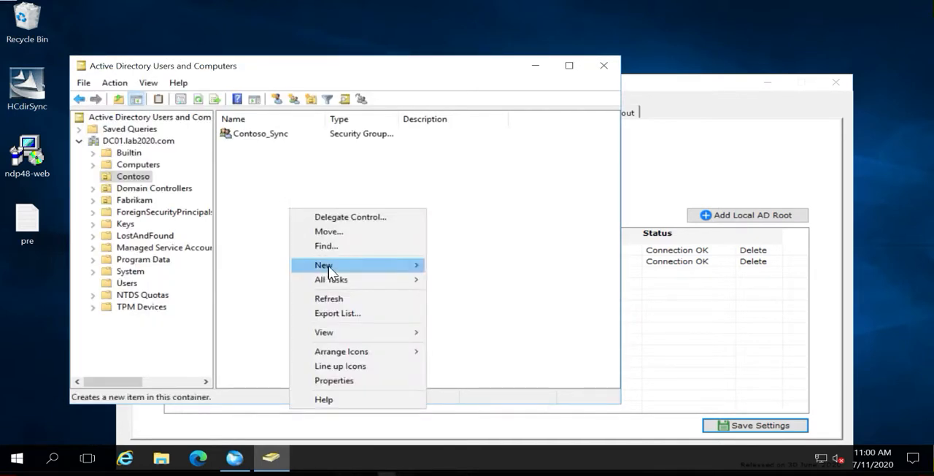
pyautogui.moveTo(353, 265)
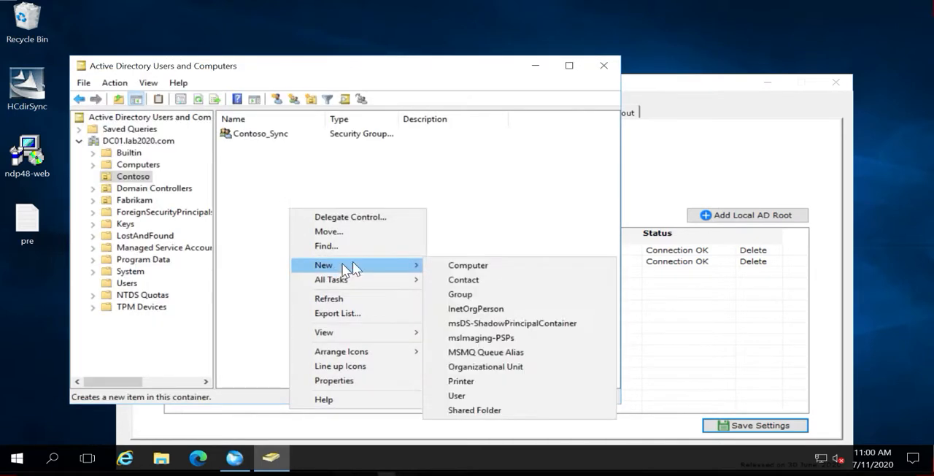
pyautogui.click(462, 396)
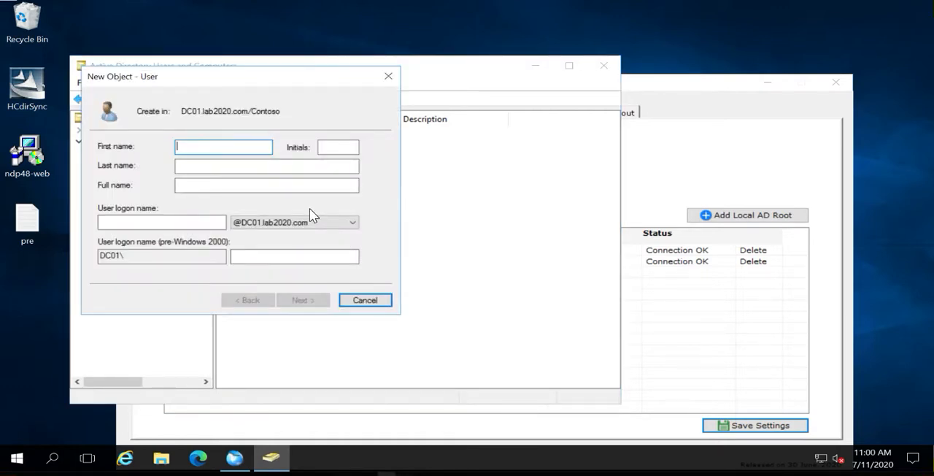
pyautogui.write('tony')
pyautogui.press('Tab')
pyautogui.press('Tab')
pyautogui.press('Tab')
pyautogui.press('Tab')
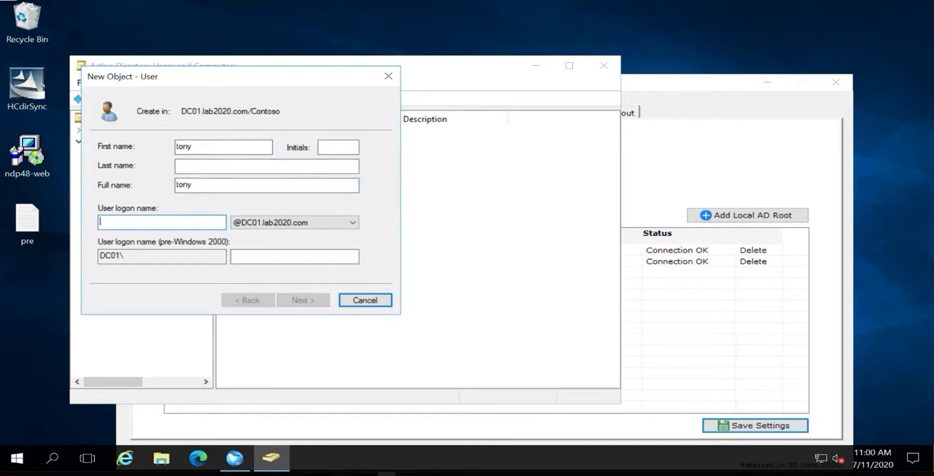
pyautogui.write('tony')
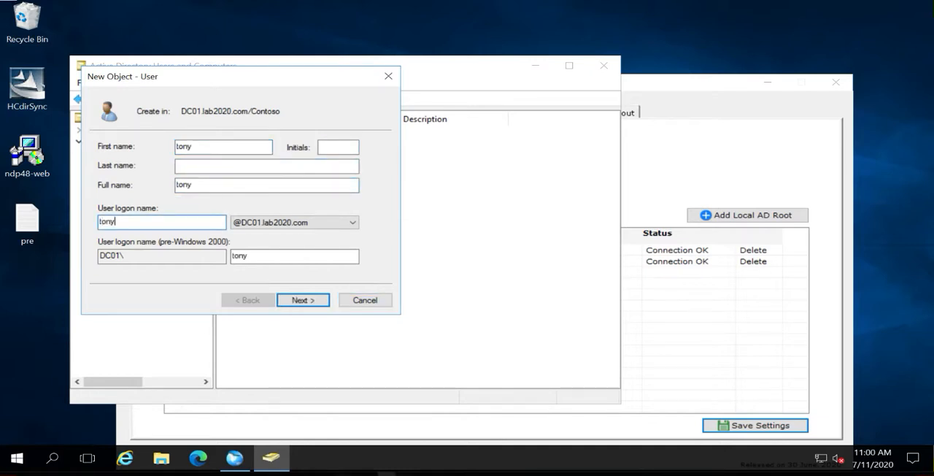
pyautogui.click(314, 298)
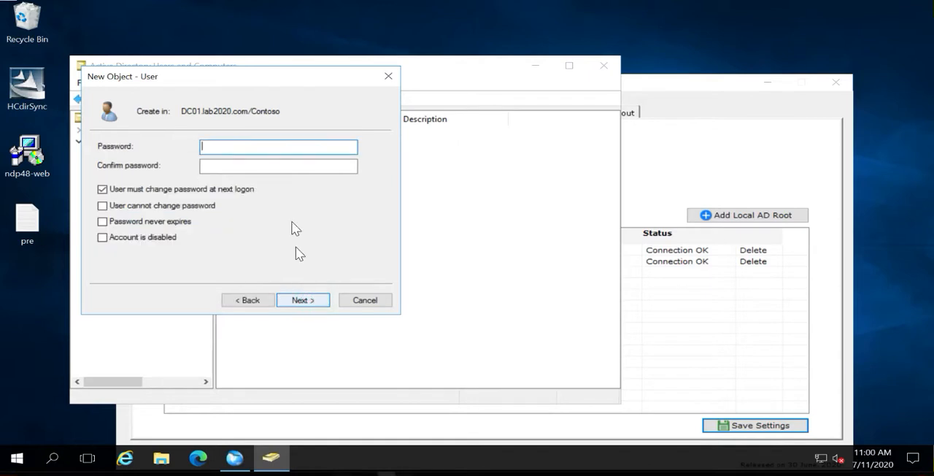
# Enter and confirm the new user's password, keep the password change at next logon required, and finish creating the account
pyautogui.write('P')
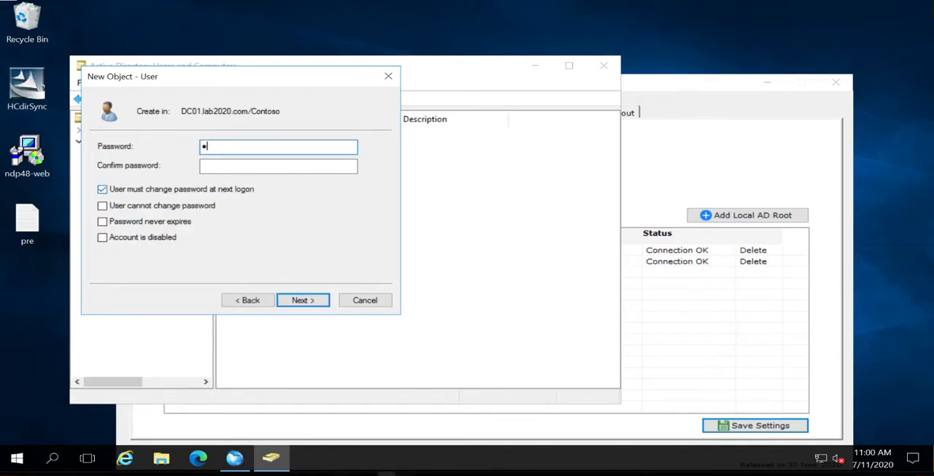
pyautogui.write('@ssw0rd')
pyautogui.press('Tab')
pyautogui.write('P@ssw0rd')
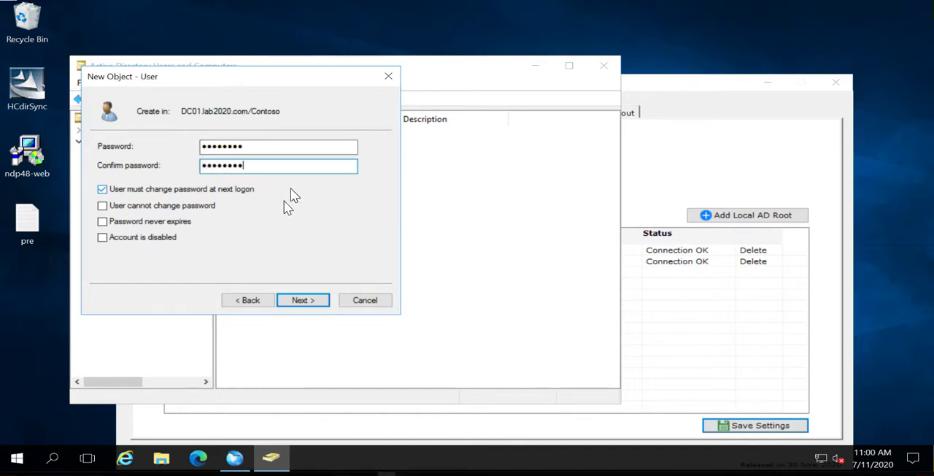
pyautogui.click(296, 299)
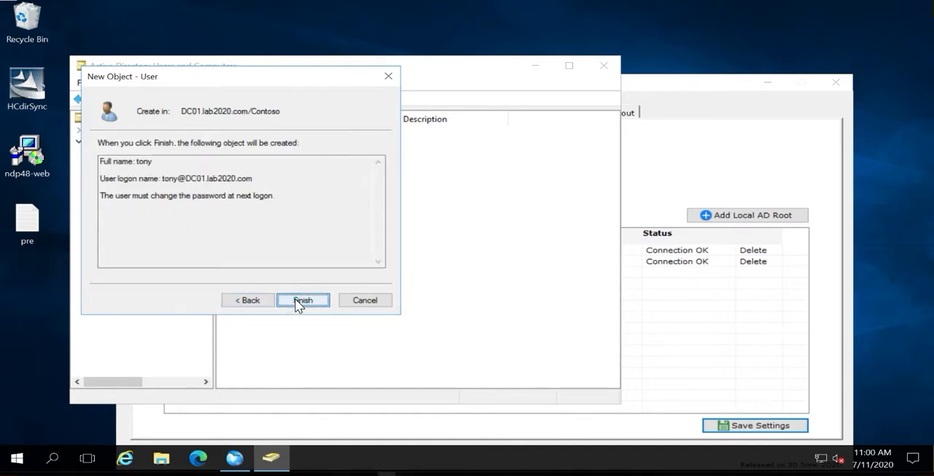
pyautogui.click(295, 299)
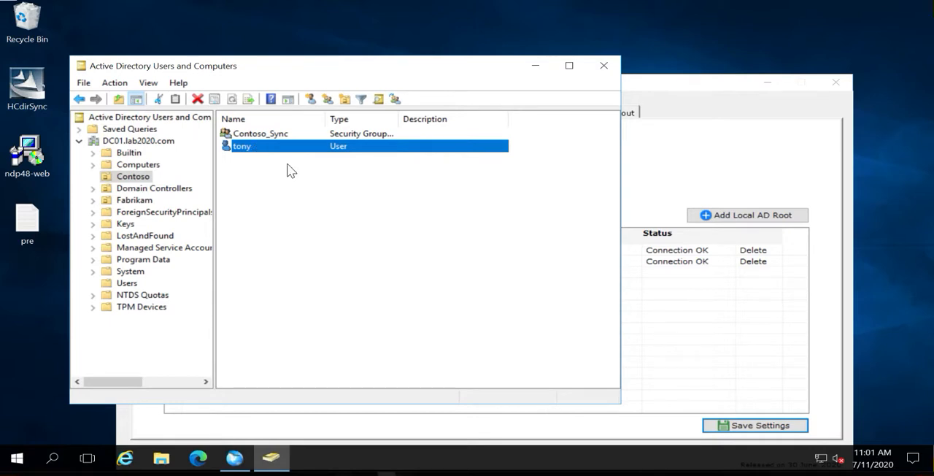
# Add the new Contoso user to the ADSync group and save the account's properties
pyautogui.click(685, 162)
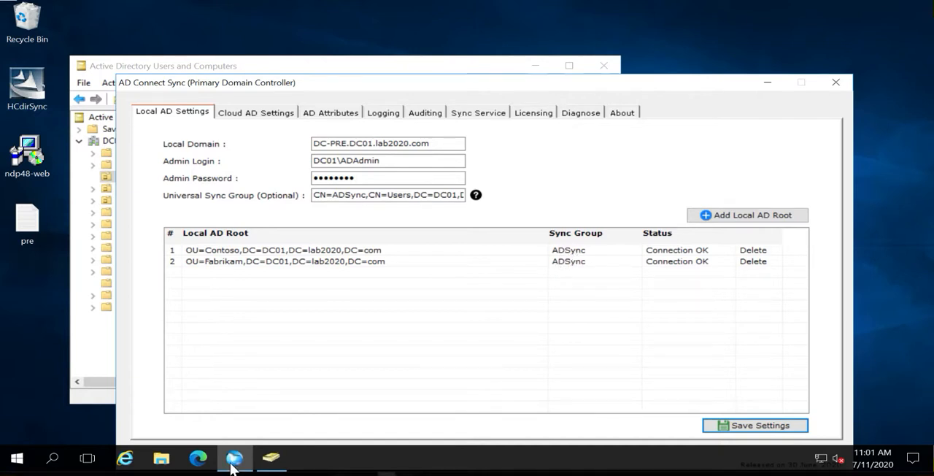
pyautogui.click(271, 457)
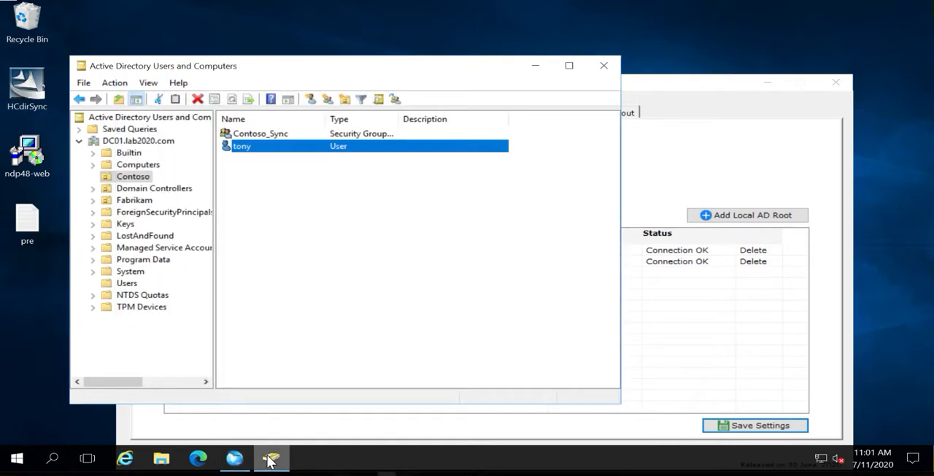
pyautogui.doubleClick(242, 148)
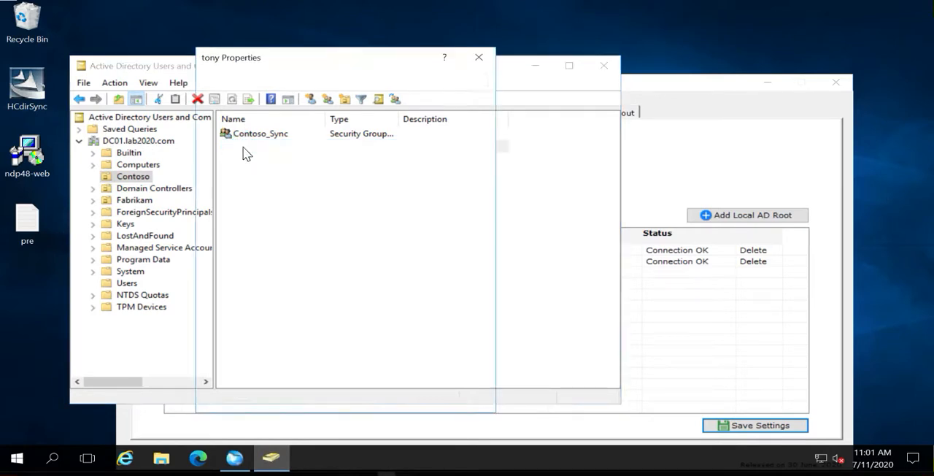
pyautogui.click(312, 81)
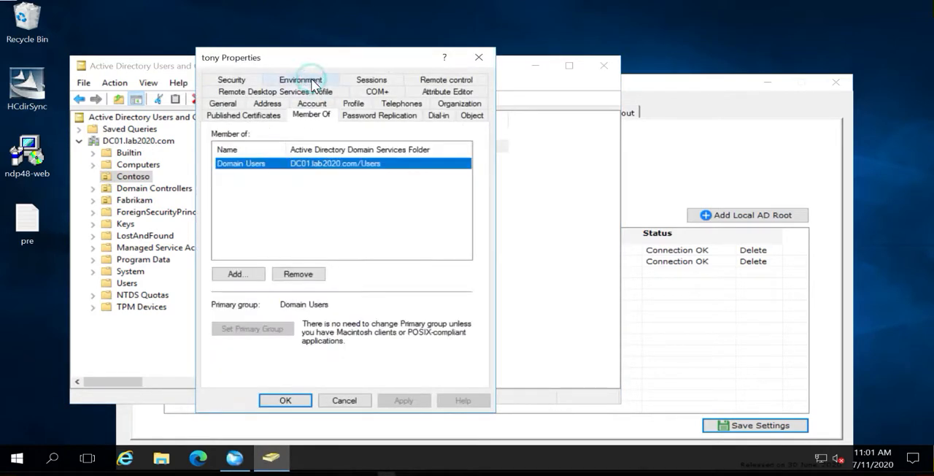
pyautogui.click(235, 273)
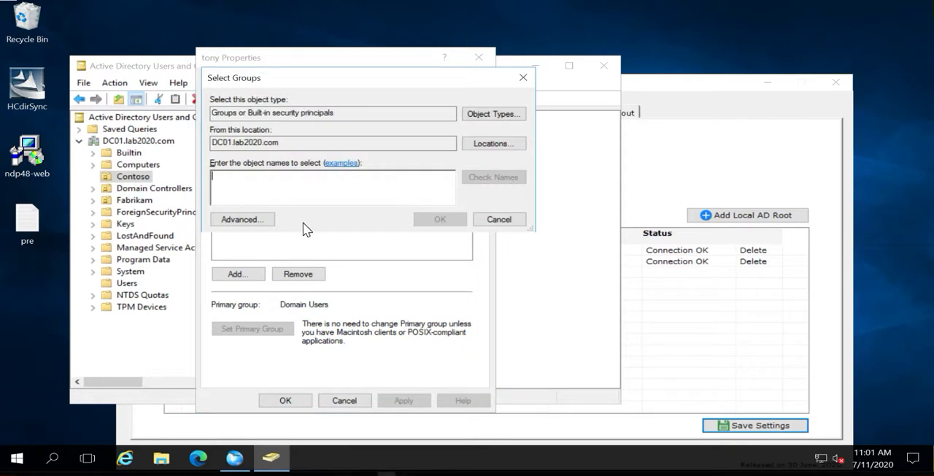
pyautogui.write('adsyn')
pyautogui.press('Return')
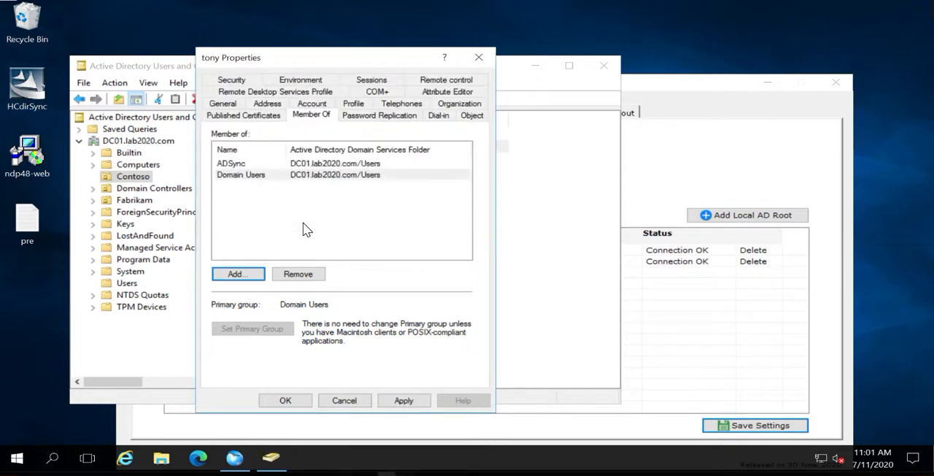
pyautogui.click(401, 403)
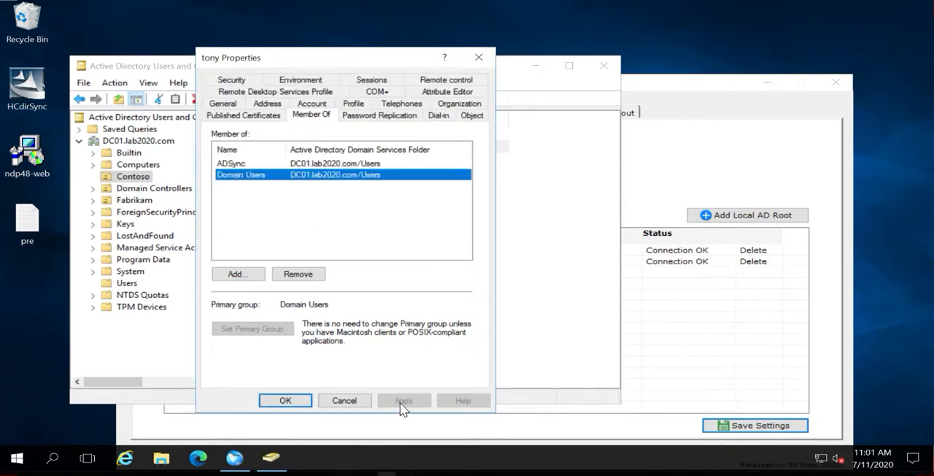
pyautogui.click(285, 401)
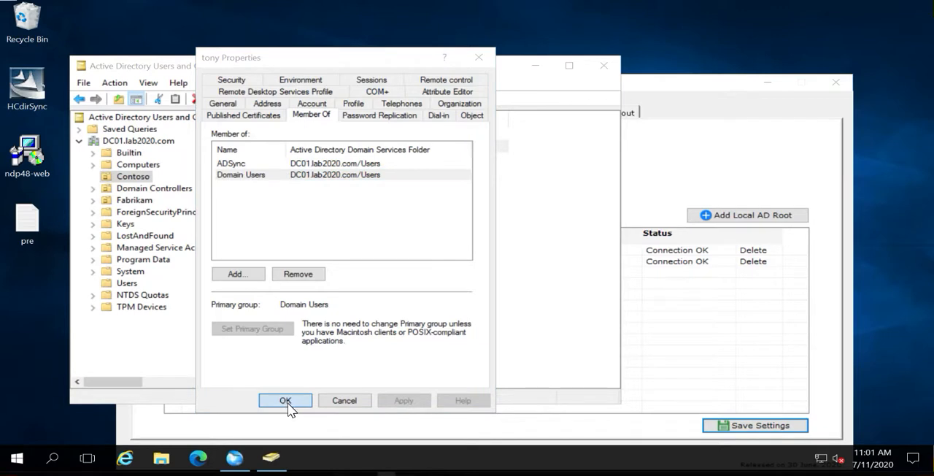
# Trigger an immediate synchronization of the AD Connect Sync Service
pyautogui.click(675, 170)
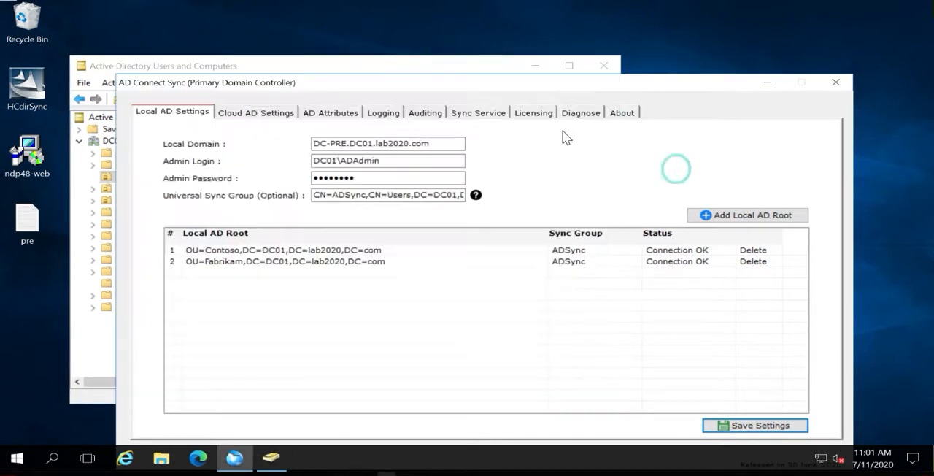
pyautogui.click(473, 112)
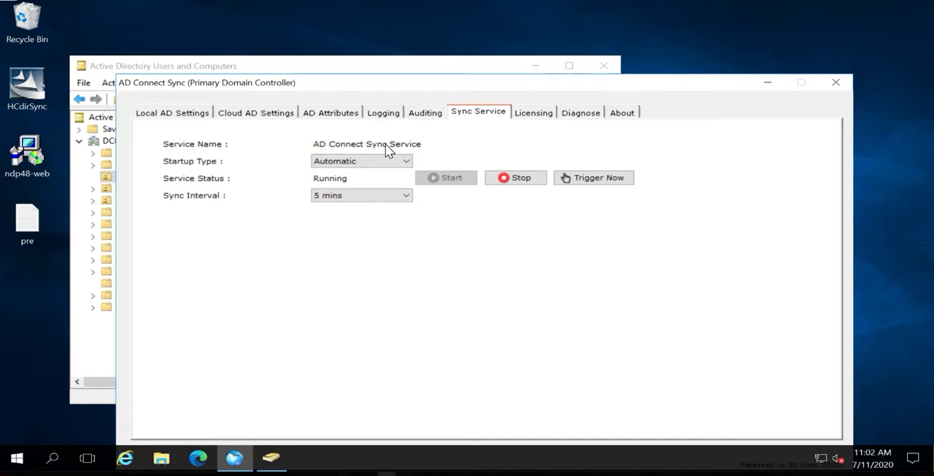
pyautogui.click(593, 186)
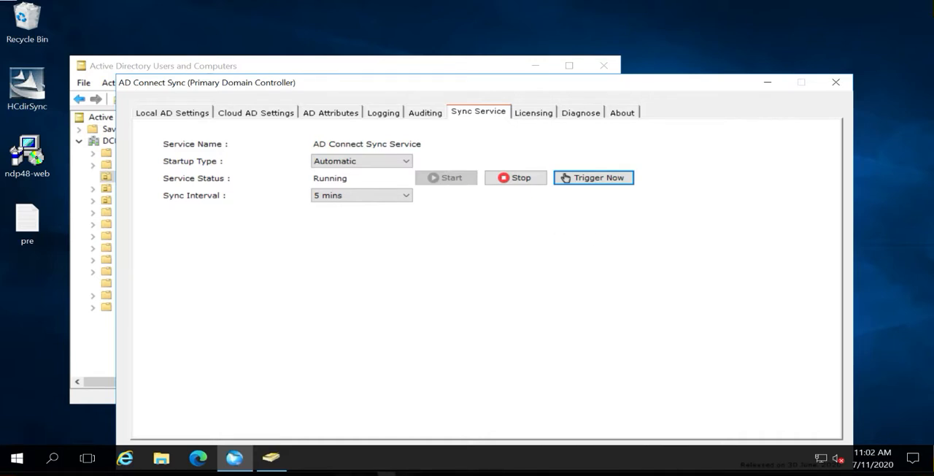
# Show the Cloud AD settings, then on the cloud domain controller refresh the Contoso-Cloud organizational unit and check for the synced user
pyautogui.click(257, 114)
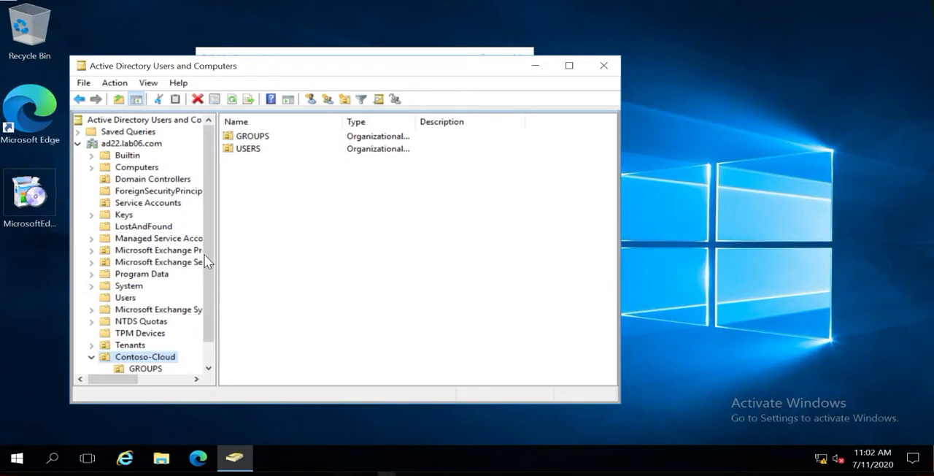
pyautogui.click(207, 296)
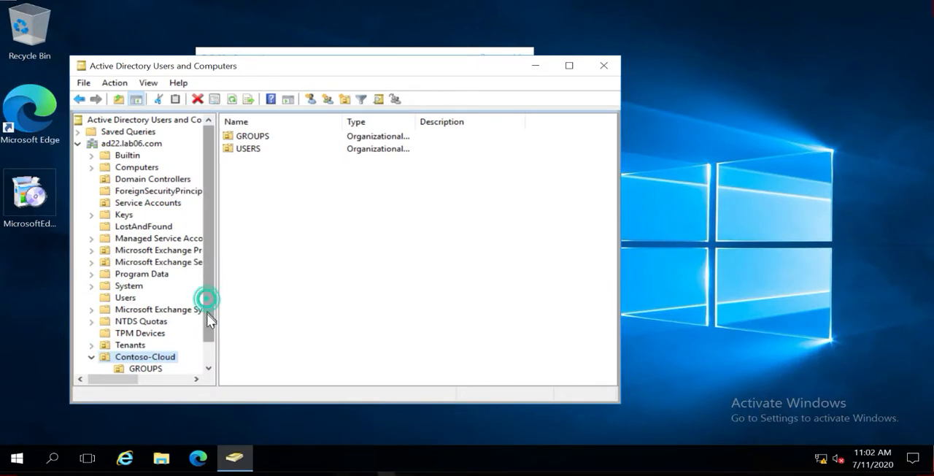
pyautogui.click(170, 356)
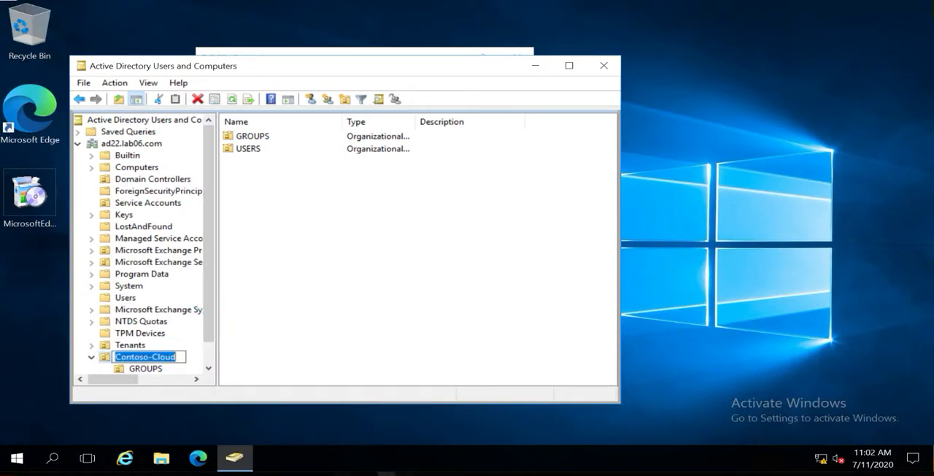
pyautogui.click(146, 361)
pyautogui.click(146, 357)
pyautogui.press('F5')
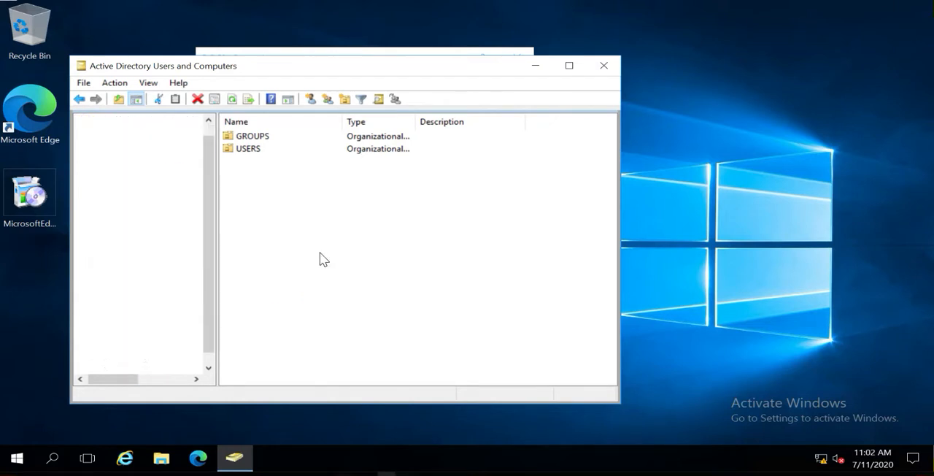
pyautogui.click(315, 243)
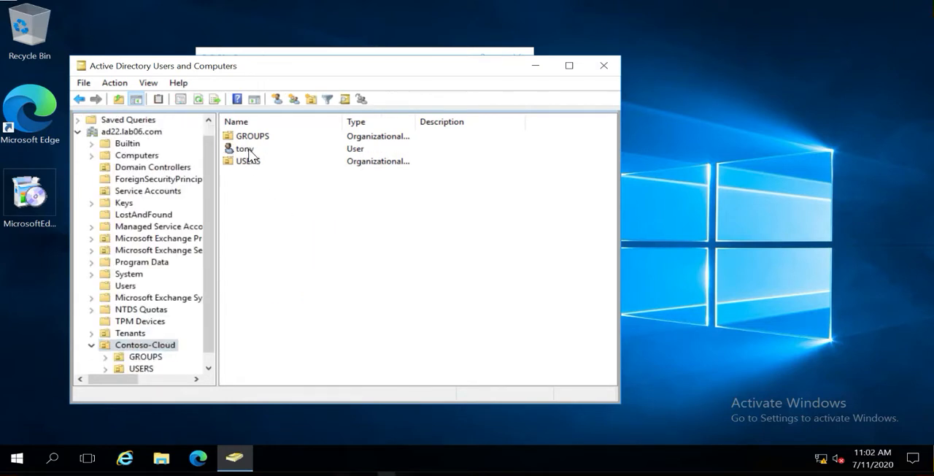
pyautogui.doubleClick(249, 151)
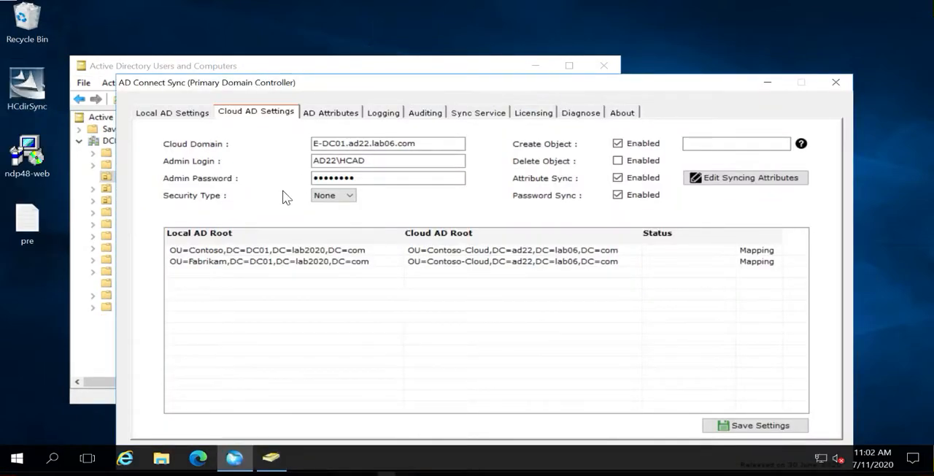
# Browse in File Explorer to C:\Program Files\HCdirSync\Logs and narrow the Name column
pyautogui.click(163, 458)
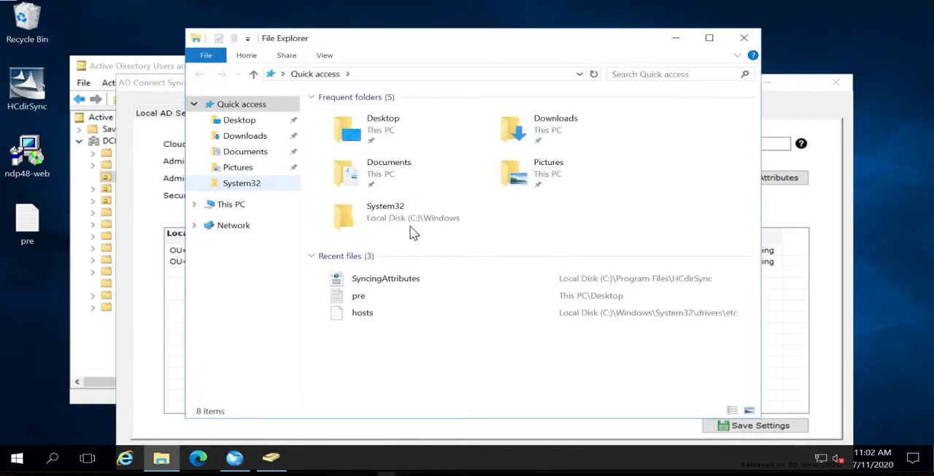
pyautogui.click(246, 205)
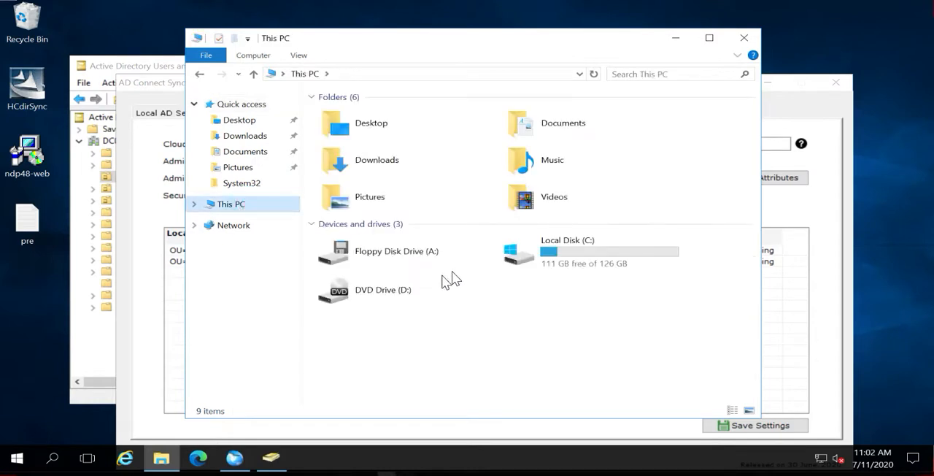
pyautogui.doubleClick(582, 248)
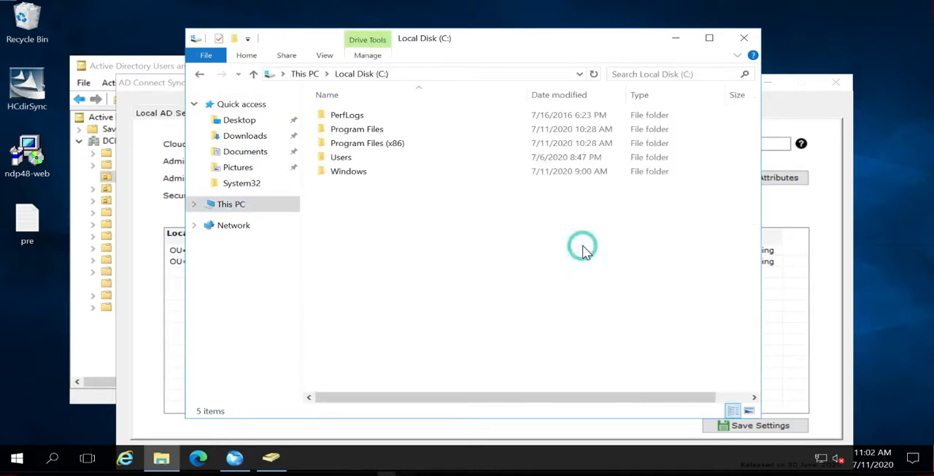
pyautogui.doubleClick(357, 129)
pyautogui.click(355, 132)
pyautogui.doubleClick(356, 131)
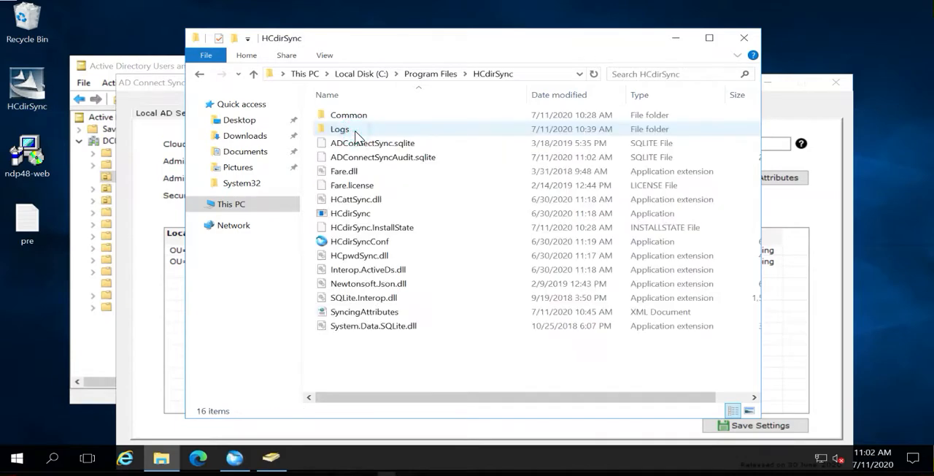
pyautogui.doubleClick(354, 132)
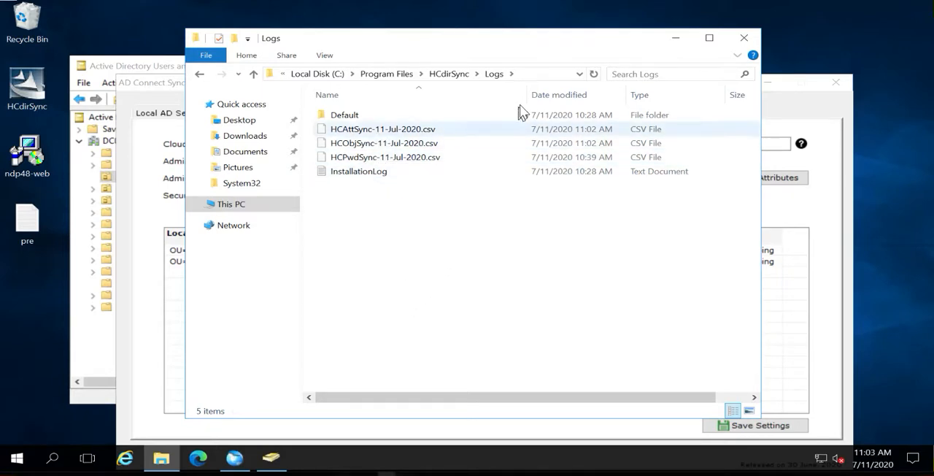
pyautogui.moveTo(527, 93); pyautogui.dragTo(463, 95)
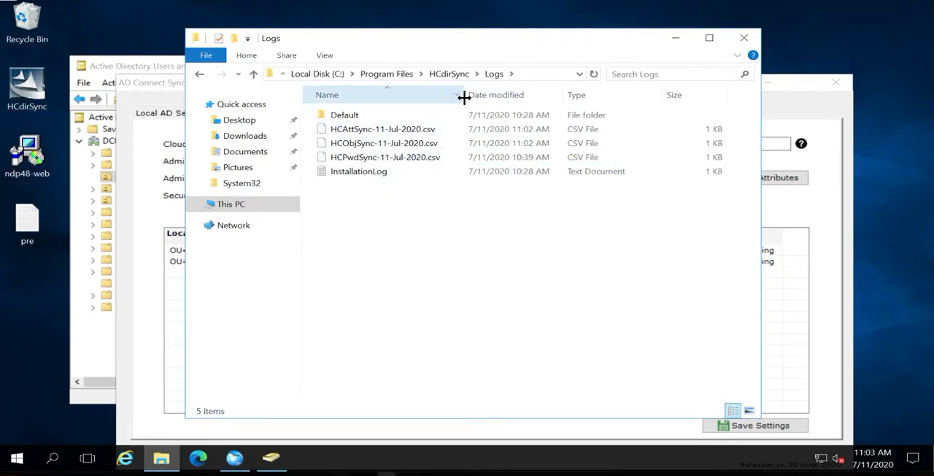
# Open the HCAttSync-11-Jul-2020.csv log in Notepad, making Notepad the default app for .csv files
pyautogui.doubleClick(372, 134)
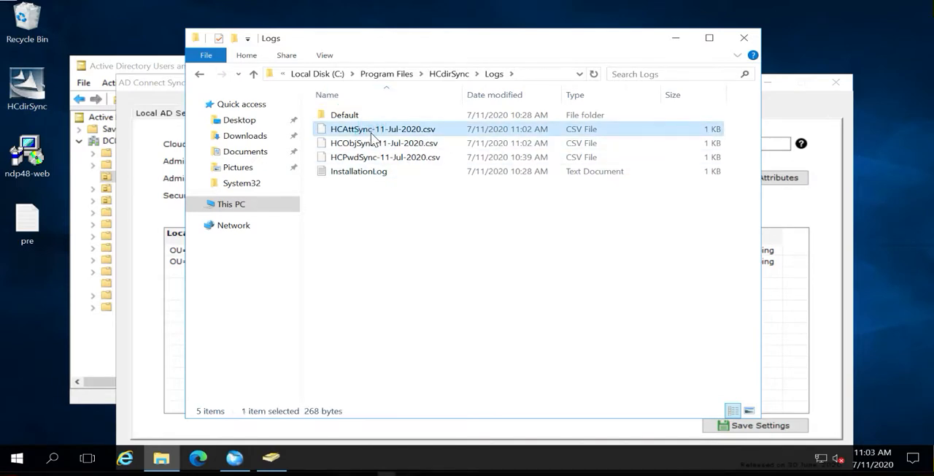
pyautogui.click(391, 175)
pyautogui.click(494, 307)
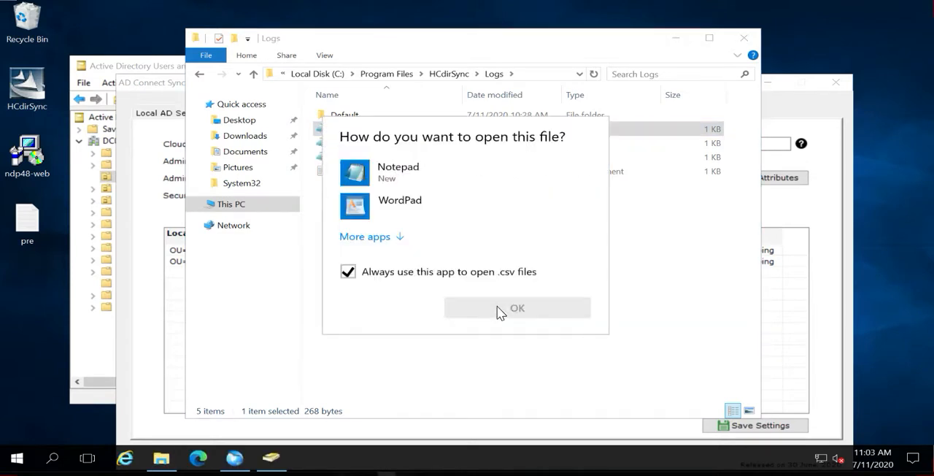
pyautogui.click(372, 172)
pyautogui.click(492, 307)
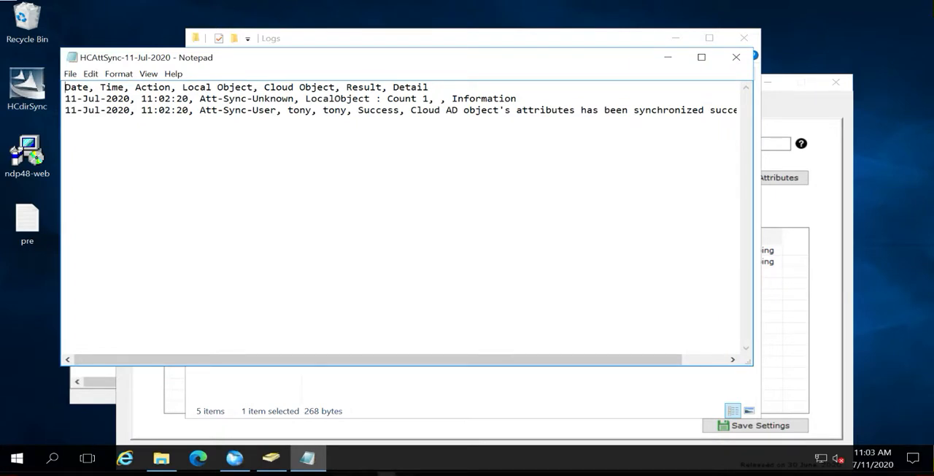
# Examine the Att-Sync-User entry and its detail text in the HCAttSync-11-Jul-2020 log, and close the log
pyautogui.moveTo(200, 110); pyautogui.dragTo(400, 110)
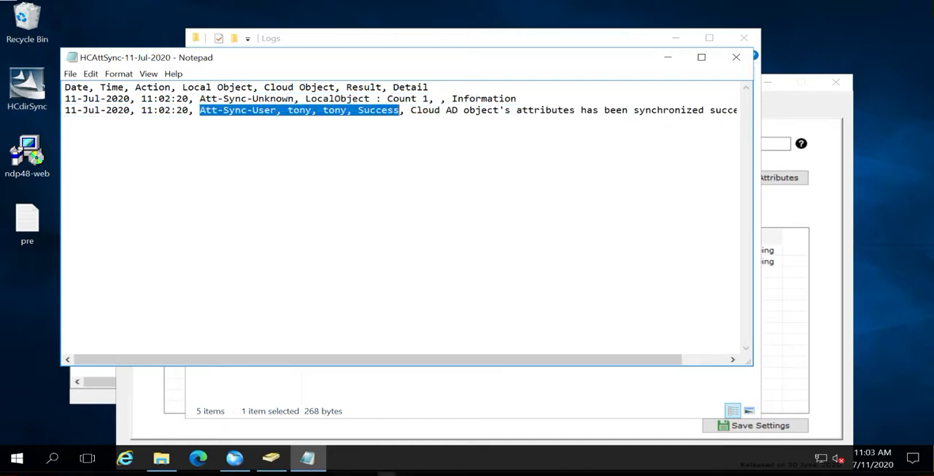
pyautogui.moveTo(515, 359); pyautogui.dragTo(581, 364)
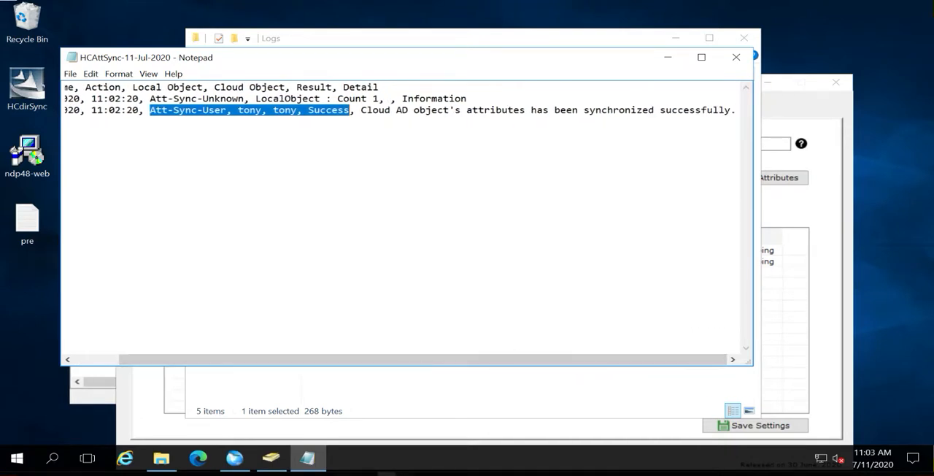
pyautogui.click(324, 110)
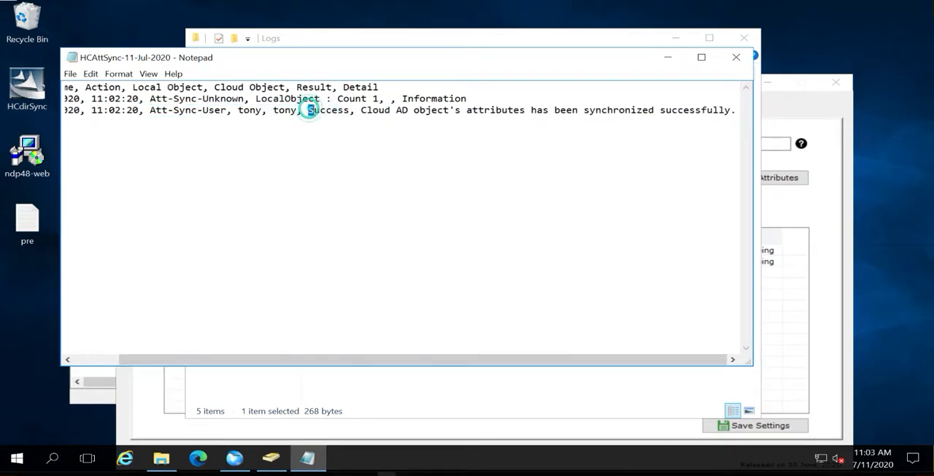
pyautogui.moveTo(308, 110); pyautogui.dragTo(642, 123)
pyautogui.moveTo(65, 122); pyautogui.dragTo(737, 111)
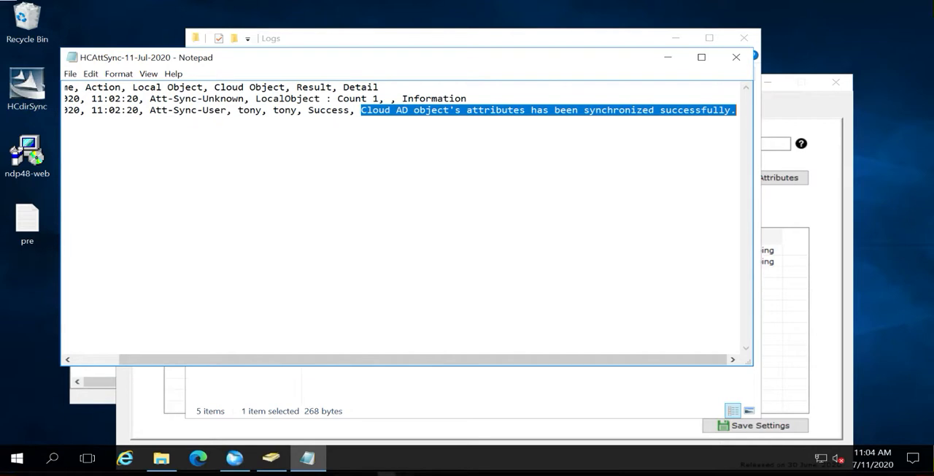
pyautogui.click(735, 57)
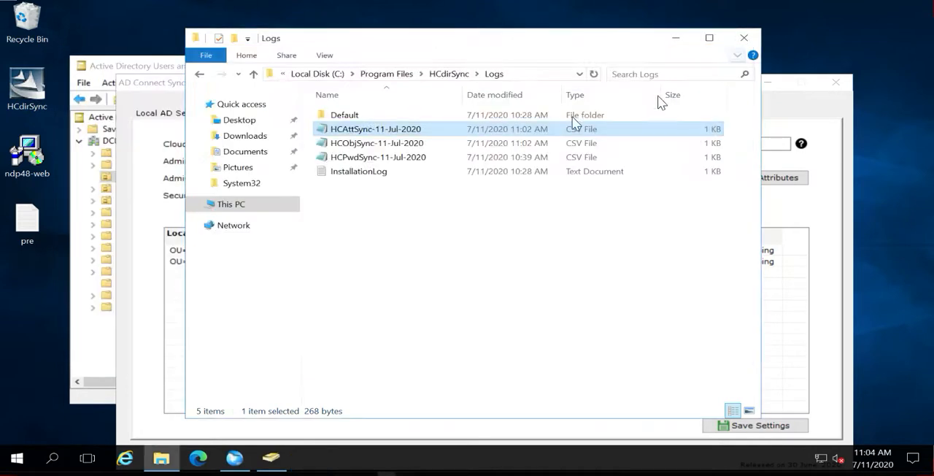
# Review the HCPwdSync-11-Jul-2020 and HCObjSync-11-Jul-2020 logs one after the other, closing each
pyautogui.doubleClick(377, 156)
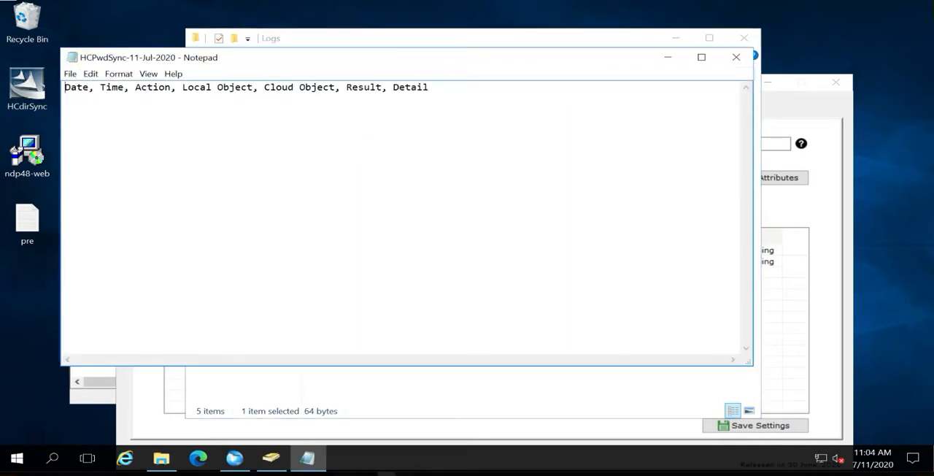
pyautogui.click(736, 57)
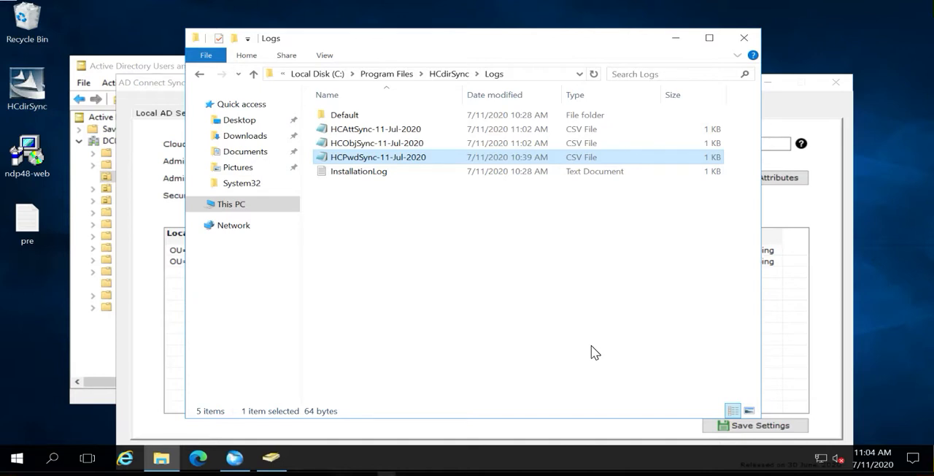
pyautogui.doubleClick(363, 146)
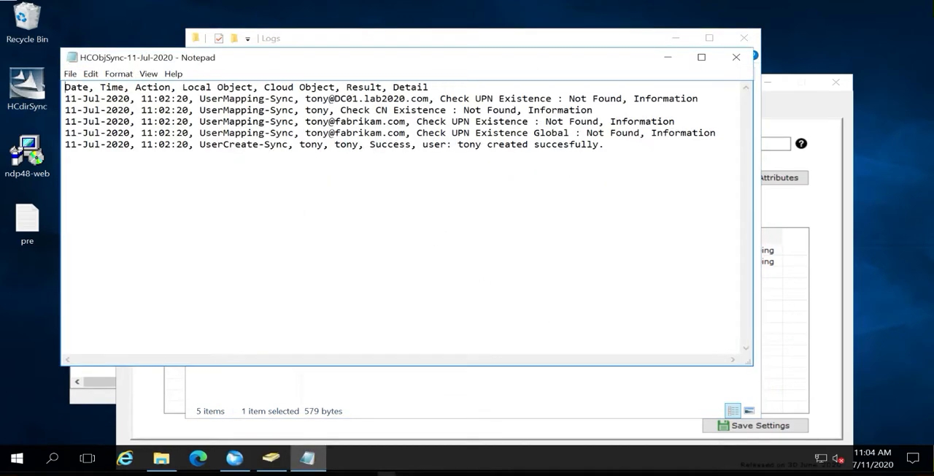
pyautogui.click(735, 58)
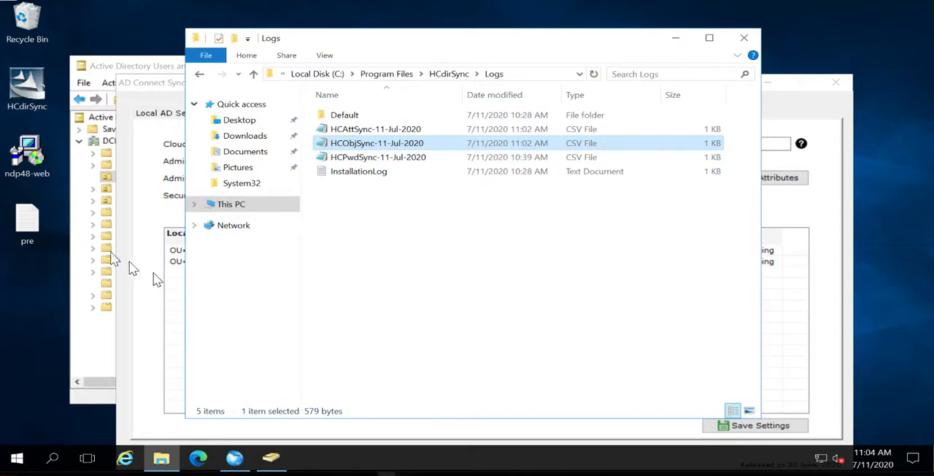
# In Active Directory Users and Computers, reset the password of the Contoso user, entering and confirming the new account password
pyautogui.click(81, 337)
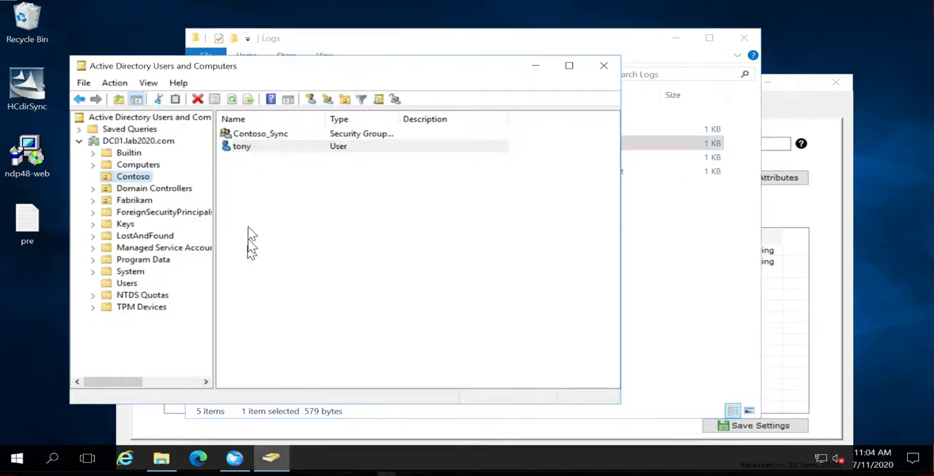
pyautogui.rightClick(241, 150)
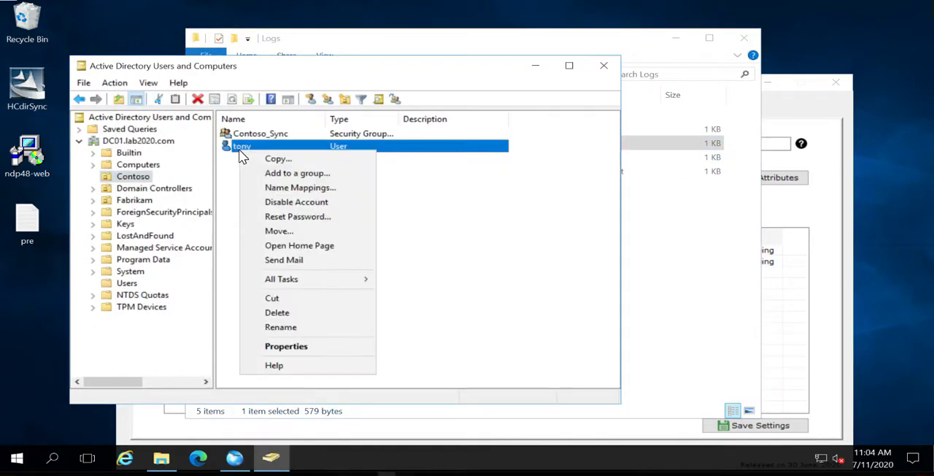
pyautogui.click(284, 216)
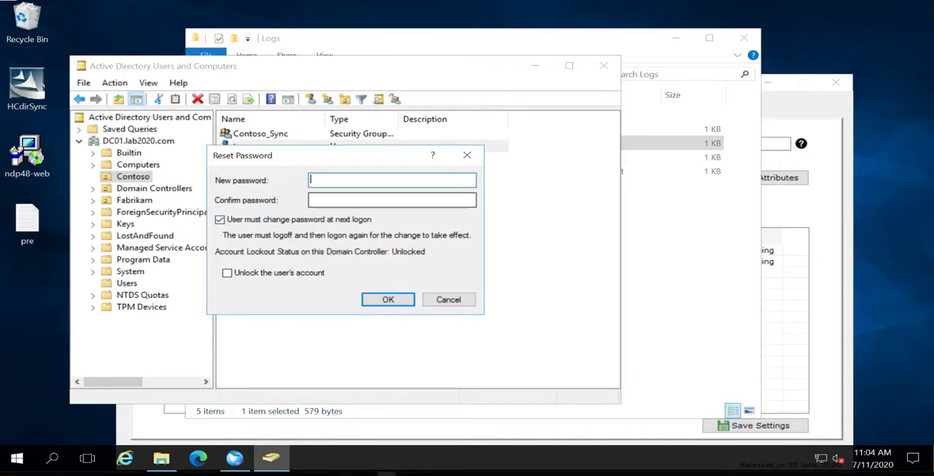
pyautogui.write('•••••••••')
pyautogui.press('Tab')
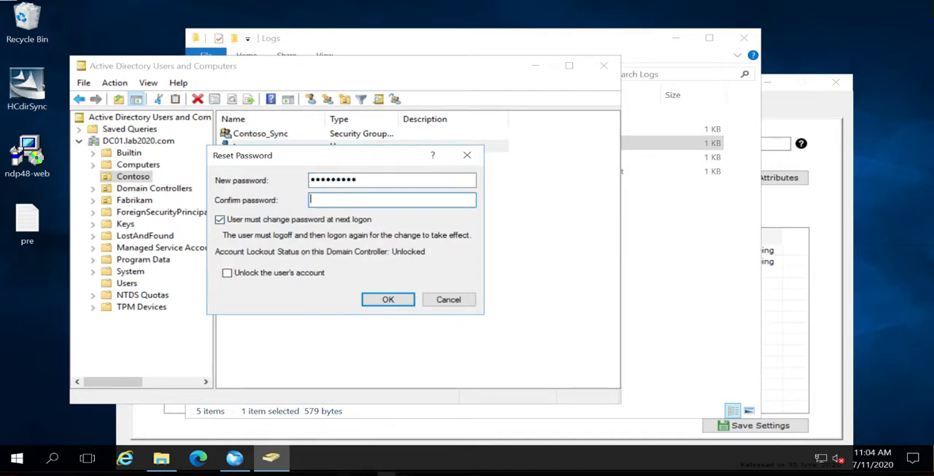
pyautogui.write('•••••••••')
pyautogui.click(389, 299)
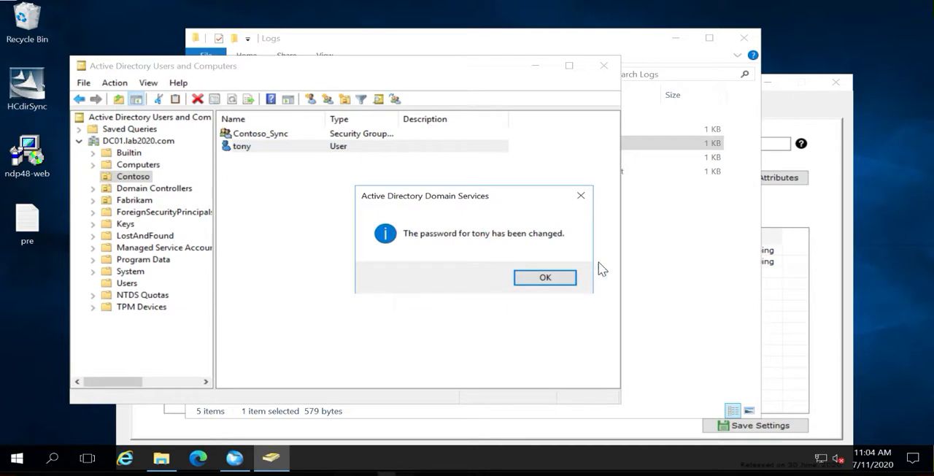
pyautogui.click(553, 281)
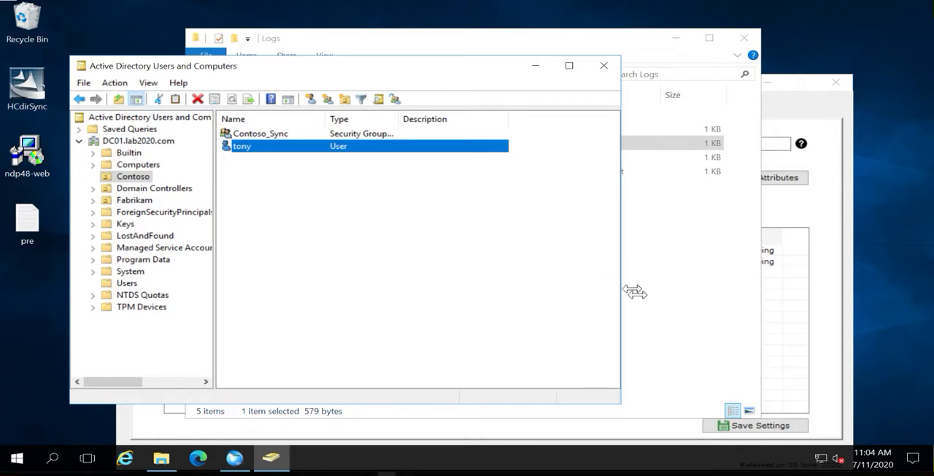
# Reopen the HCPwdSync-11-Jul-2020 log from the Logs folder and highlight the Pwd-Sync entry
pyautogui.click(678, 318)
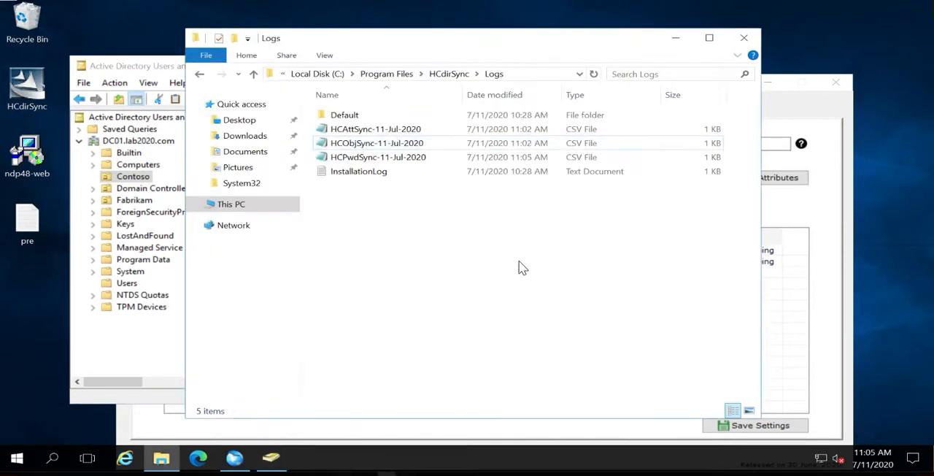
pyautogui.doubleClick(382, 159)
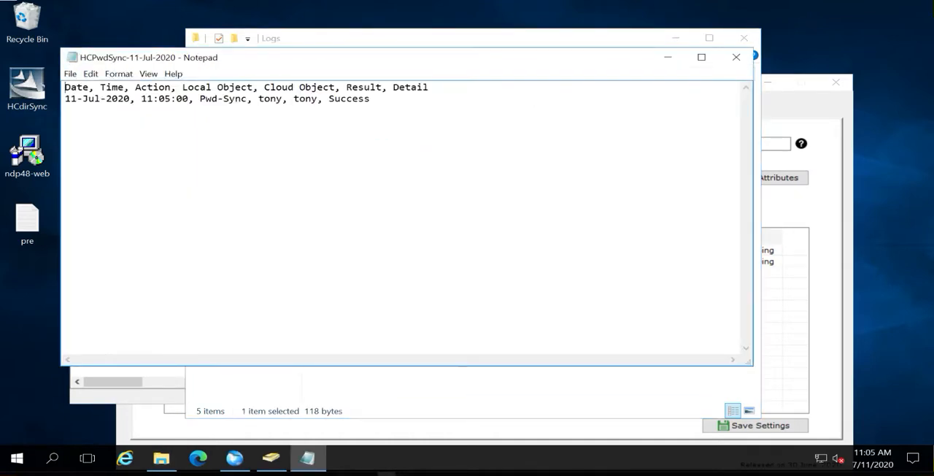
pyautogui.moveTo(205, 98); pyautogui.dragTo(370, 99)
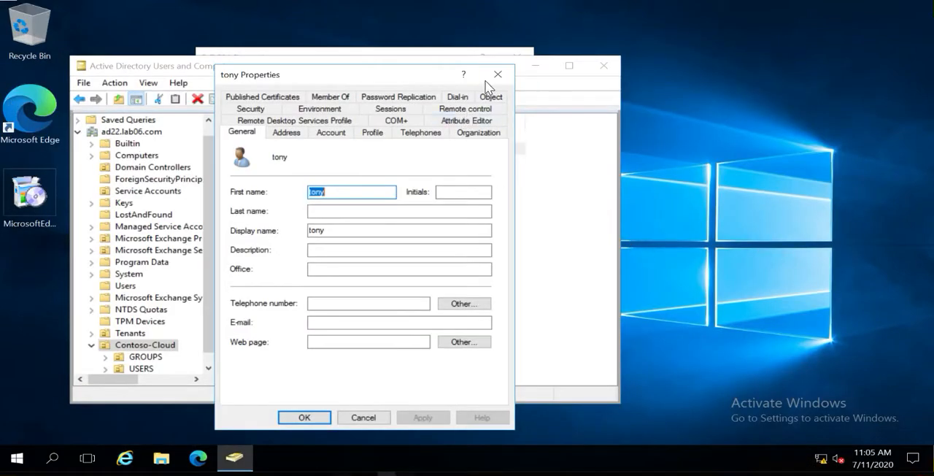
# On the cloud domain controller, inspect the synced user's userPrincipalName attribute in the Attribute Editor and cancel without changes
pyautogui.click(458, 119)
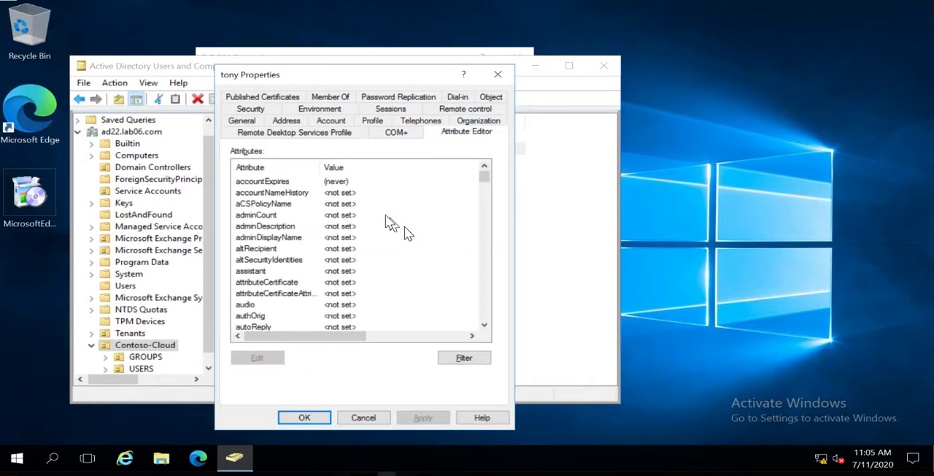
pyautogui.click(305, 260)
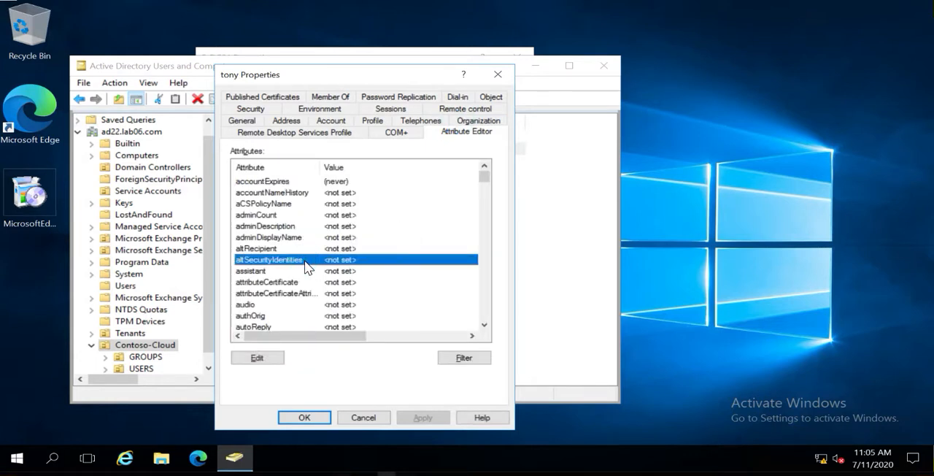
pyautogui.press('u')
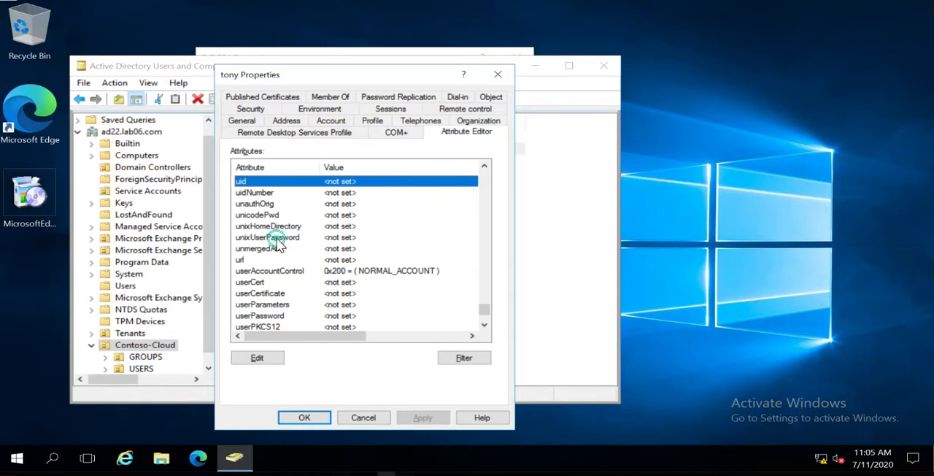
pyautogui.click(277, 241)
pyautogui.press('Down')
pyautogui.press('Down')
pyautogui.scroll(-2, 284, 252)
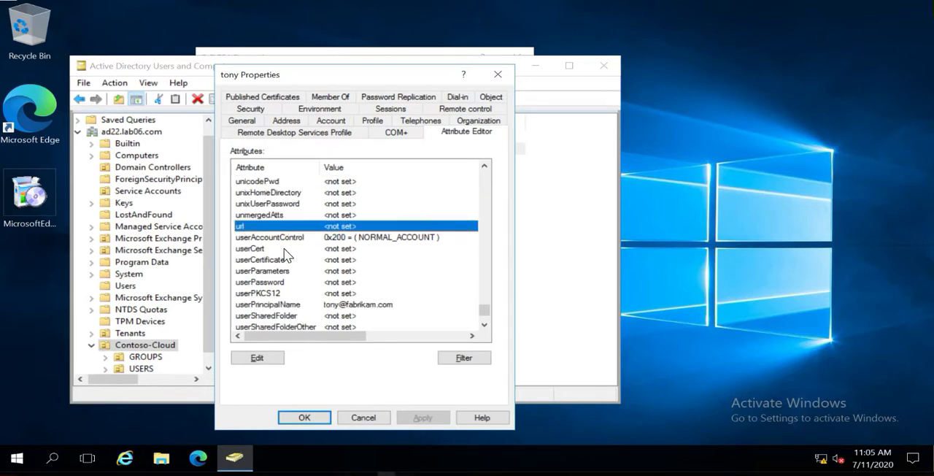
pyautogui.doubleClick(281, 271)
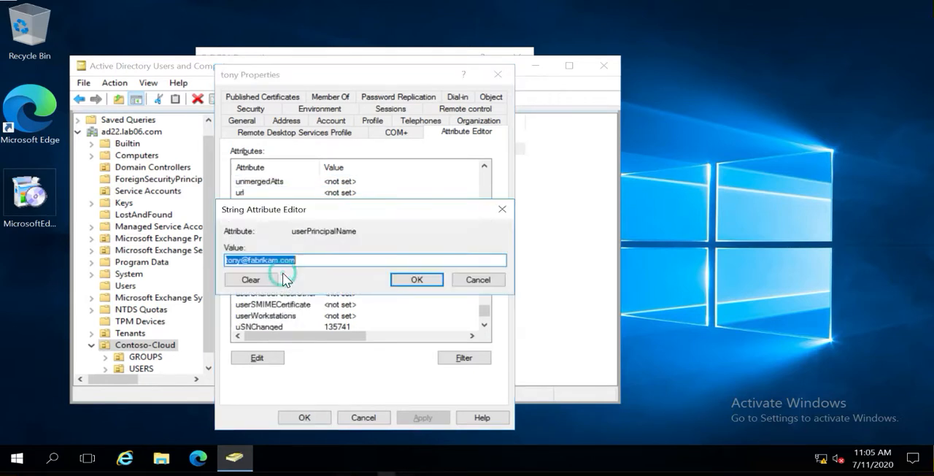
pyautogui.click(260, 260)
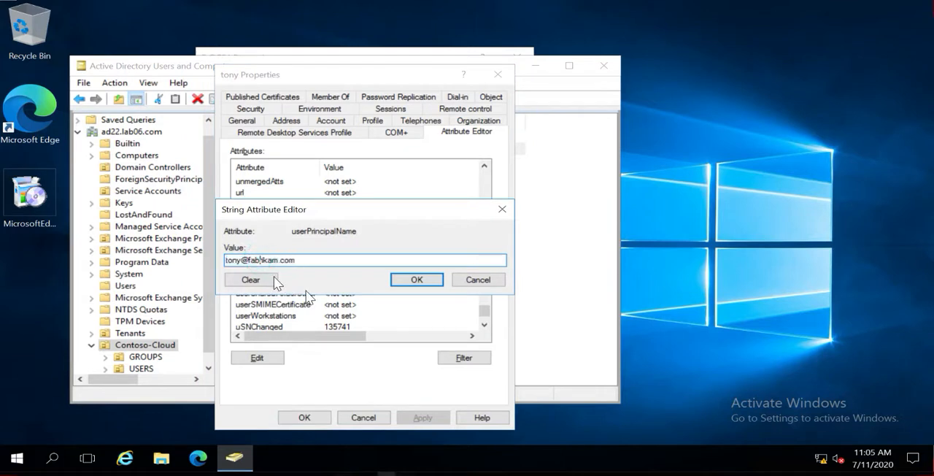
pyautogui.click(469, 282)
pyautogui.click(357, 416)
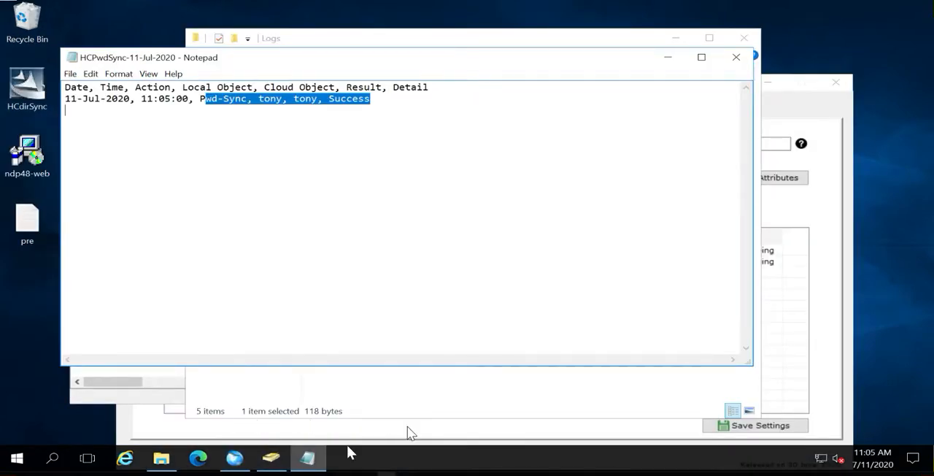
# In AD Connect Sync, set the default UPN suffix of the OU=Contoso mapping to contoso.com
pyautogui.click(232, 459)
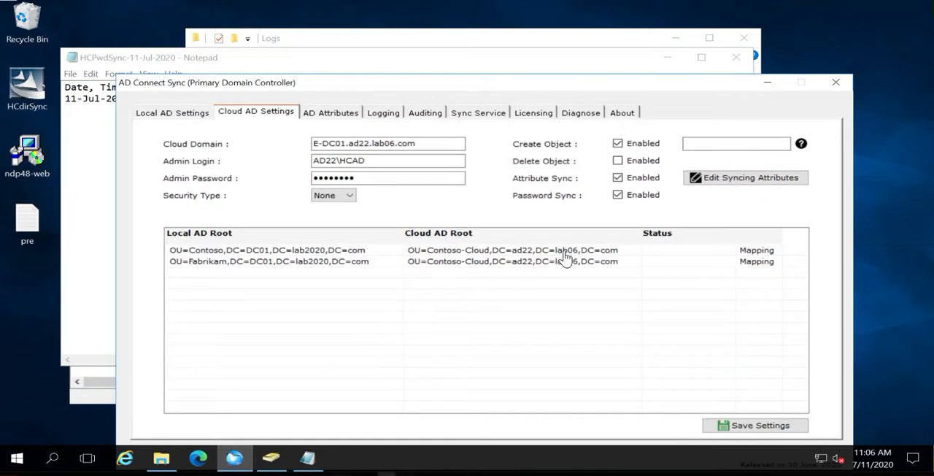
pyautogui.doubleClick(615, 252)
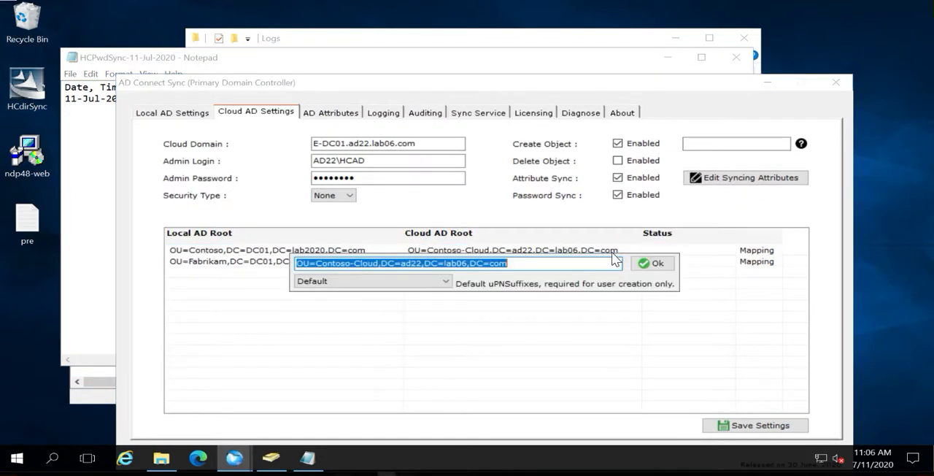
pyautogui.click(444, 282)
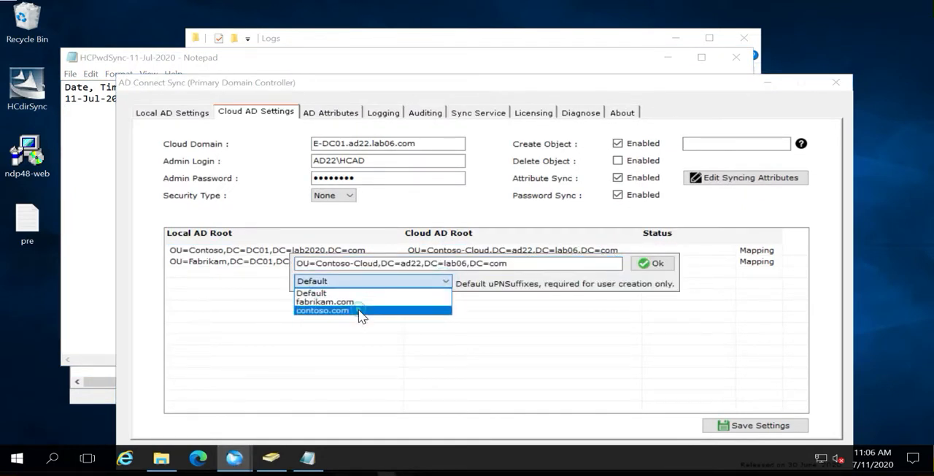
pyautogui.click(360, 316)
pyautogui.click(653, 263)
# Set the default UPN suffix of the OU=Fabrikam mapping to contoso.com and save the Cloud AD settings
pyautogui.doubleClick(559, 262)
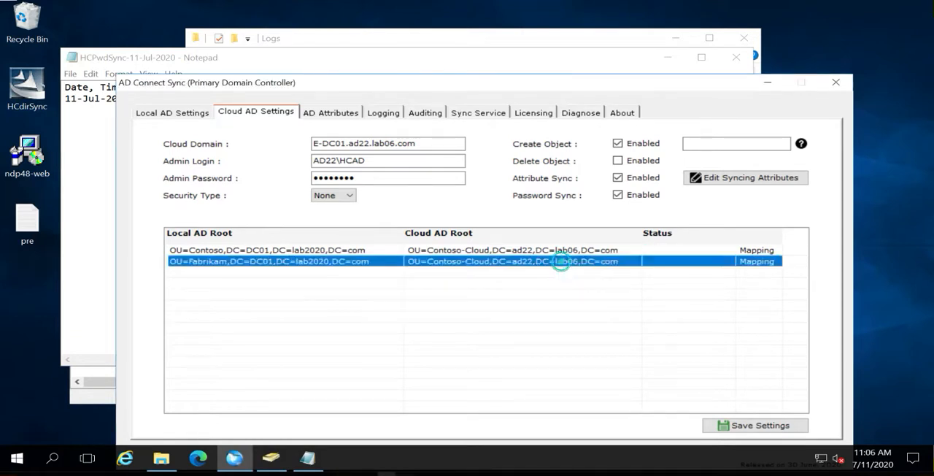
pyautogui.click(444, 281)
pyautogui.click(365, 317)
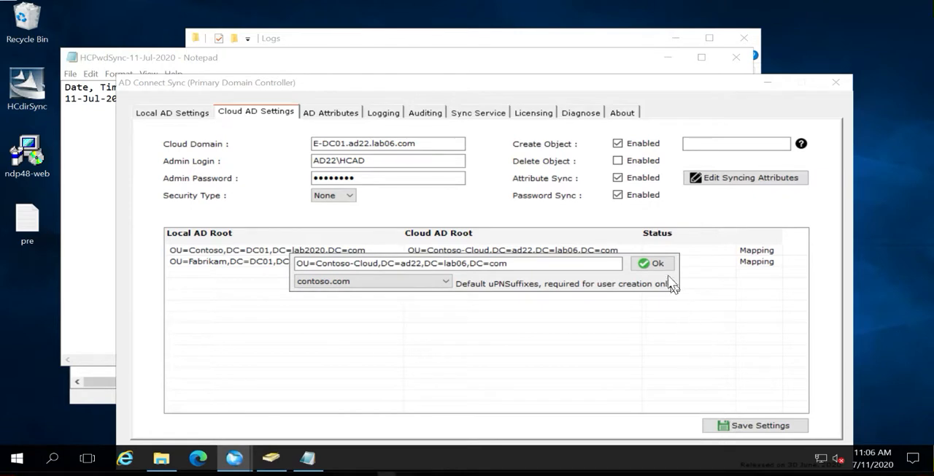
pyautogui.click(652, 264)
pyautogui.click(738, 429)
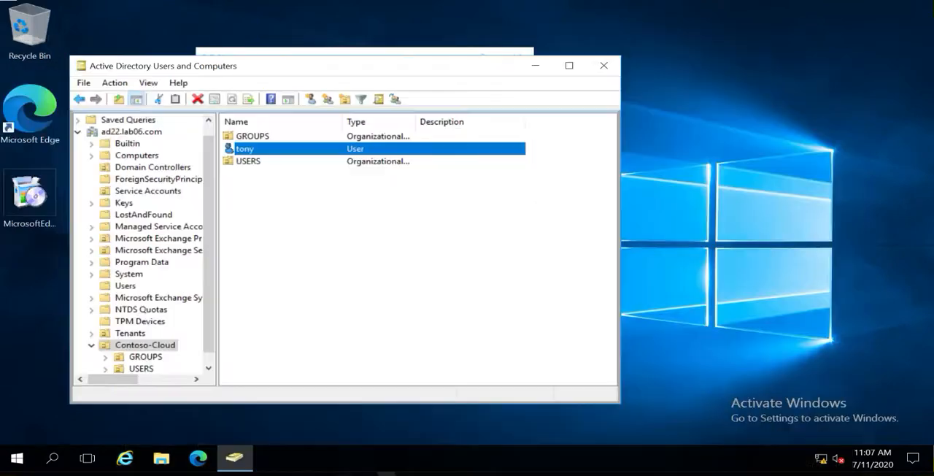
pyautogui.rightClick(289, 207)
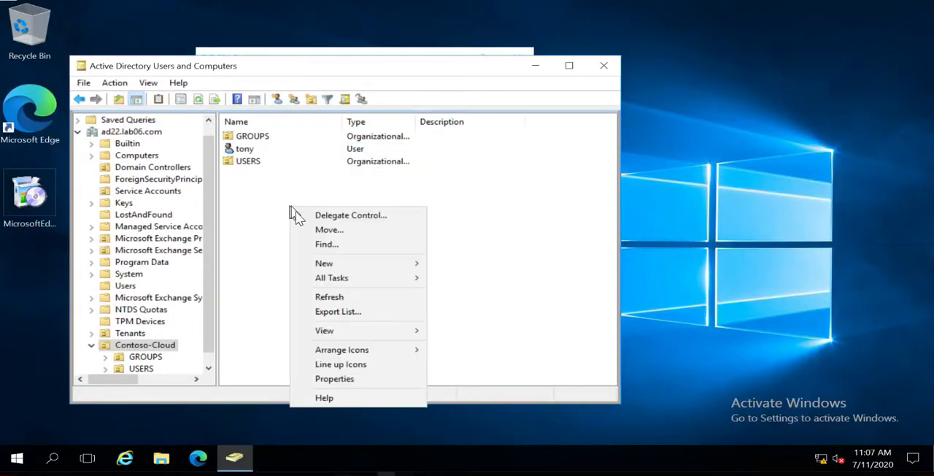
pyautogui.moveTo(338, 259)
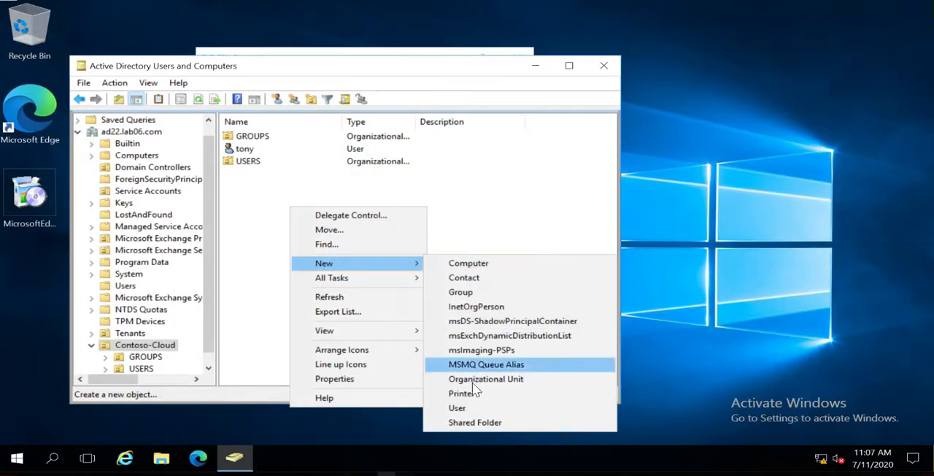
pyautogui.click(471, 407)
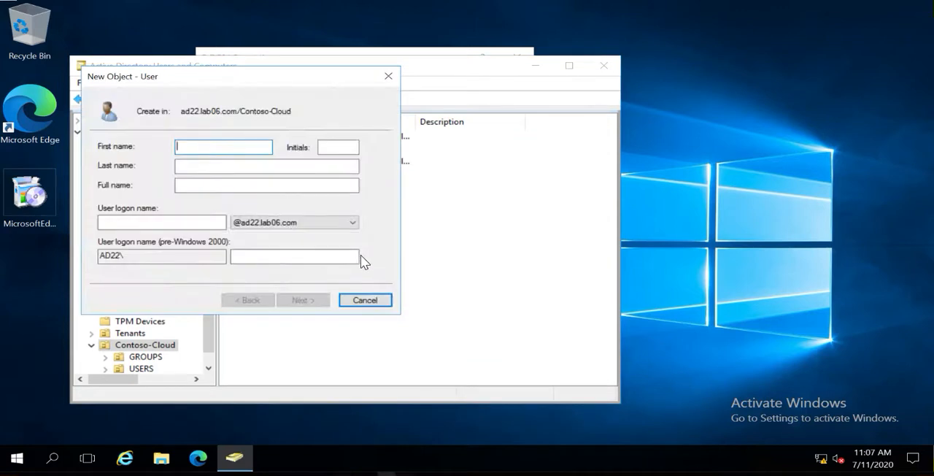
pyautogui.write('Cloud')
pyautogui.press('Tab')
pyautogui.press('Tab')
pyautogui.press('Tab')
pyautogui.press('Tab')
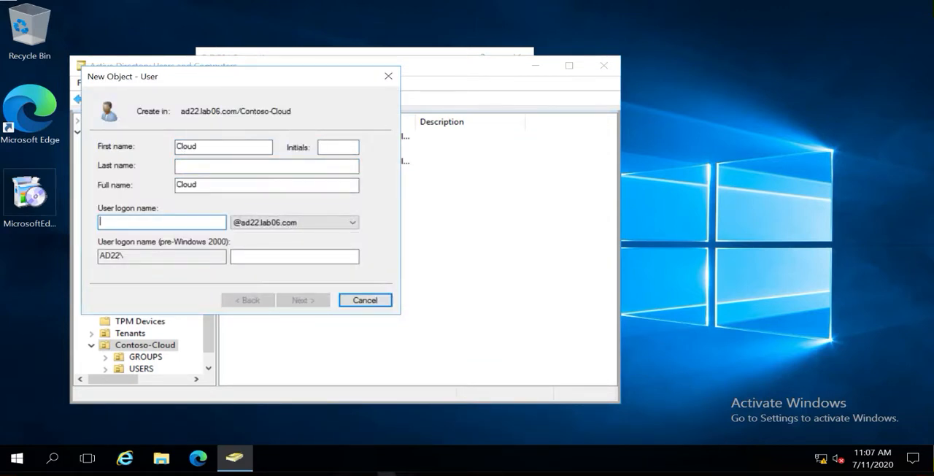
pyautogui.write('cloud')
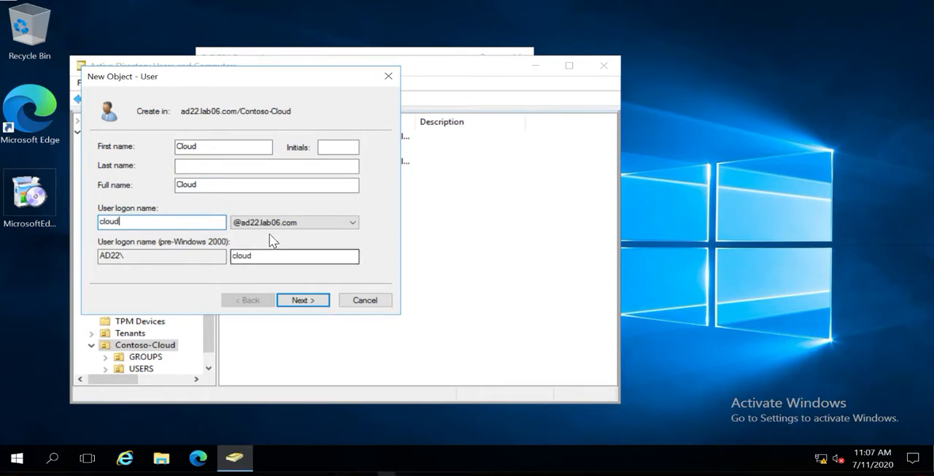
pyautogui.click(283, 223)
pyautogui.click(269, 235)
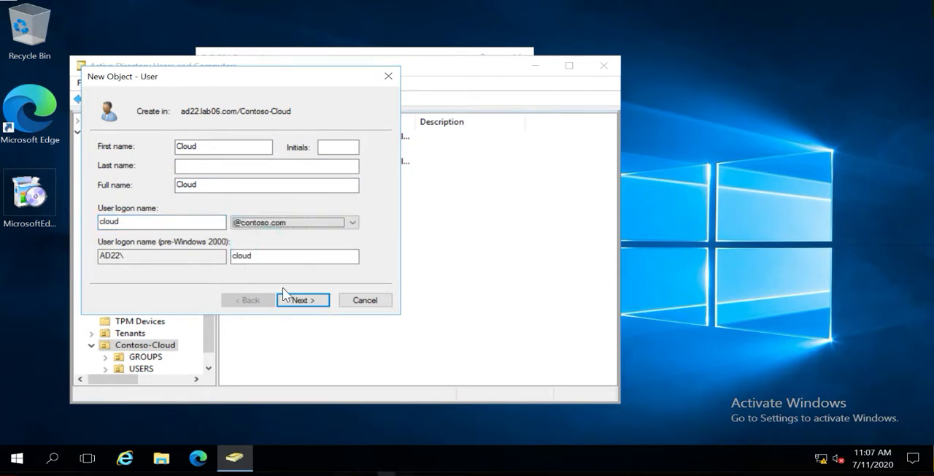
pyautogui.click(301, 299)
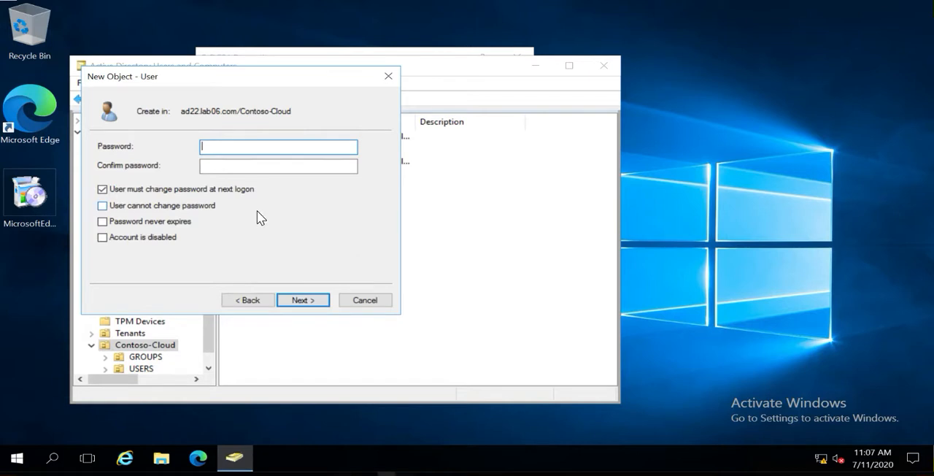
# Enter and confirm the new Cloud user's password and finish creating the account
pyautogui.write('Pa$$w0rd')
pyautogui.press('Tab')
pyautogui.write('P')
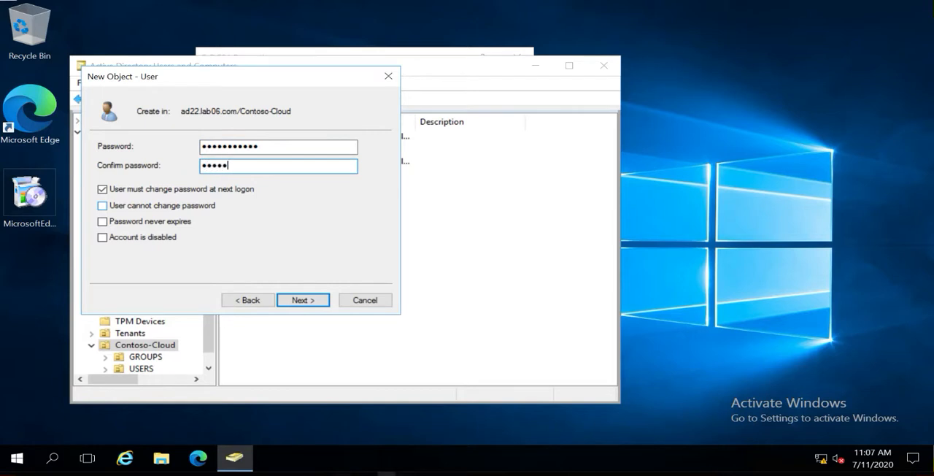
pyautogui.write('a$$w0rd123')
pyautogui.click(302, 301)
pyautogui.click(302, 300)
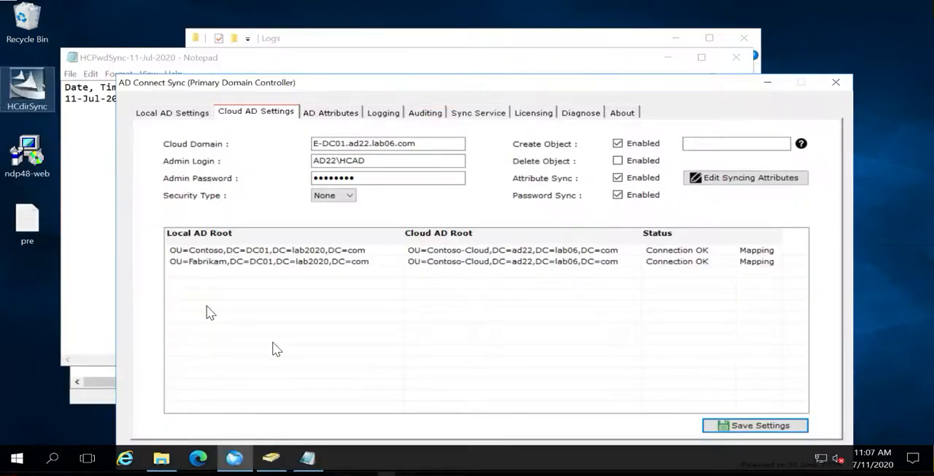
pyautogui.click(271, 457)
pyautogui.rightClick(312, 221)
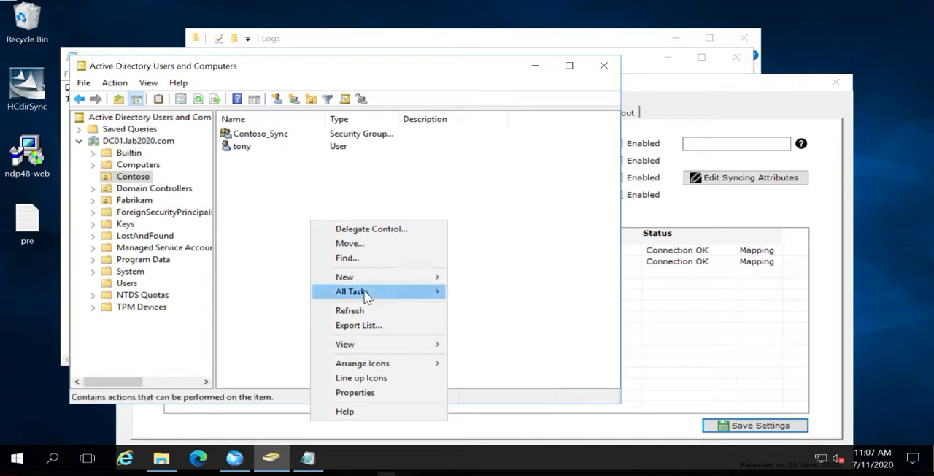
pyautogui.moveTo(380, 278)
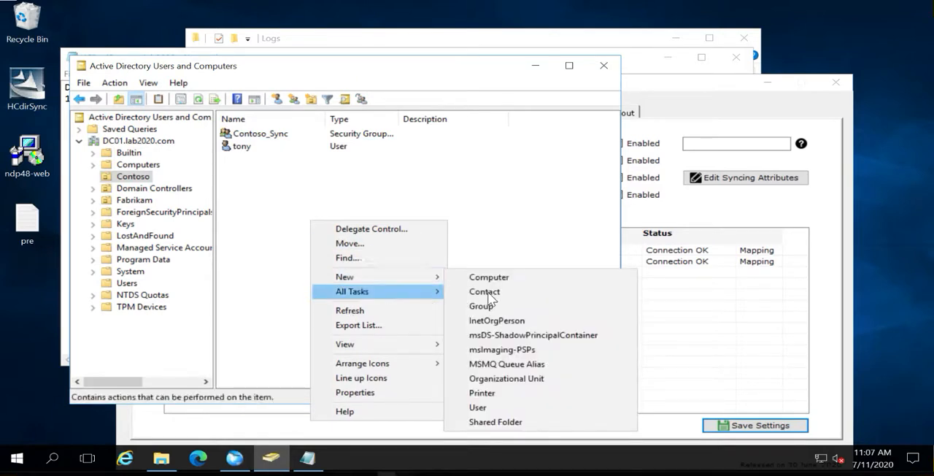
pyautogui.click(482, 407)
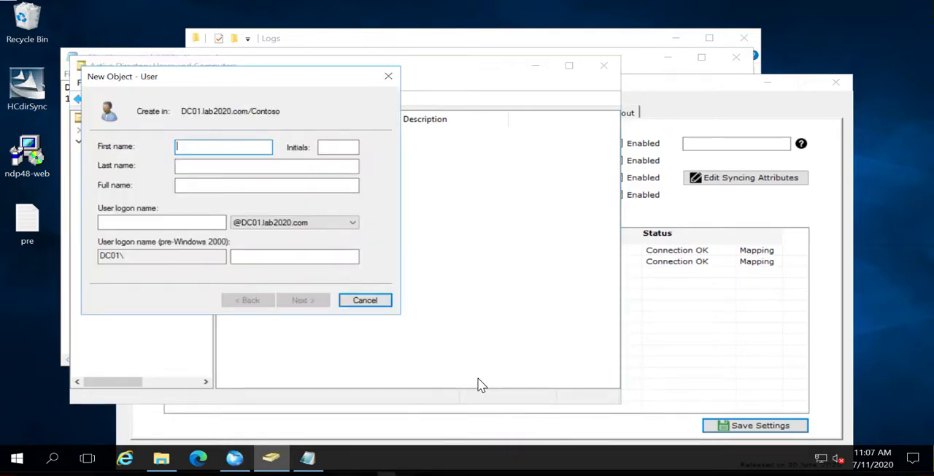
pyautogui.click(210, 146)
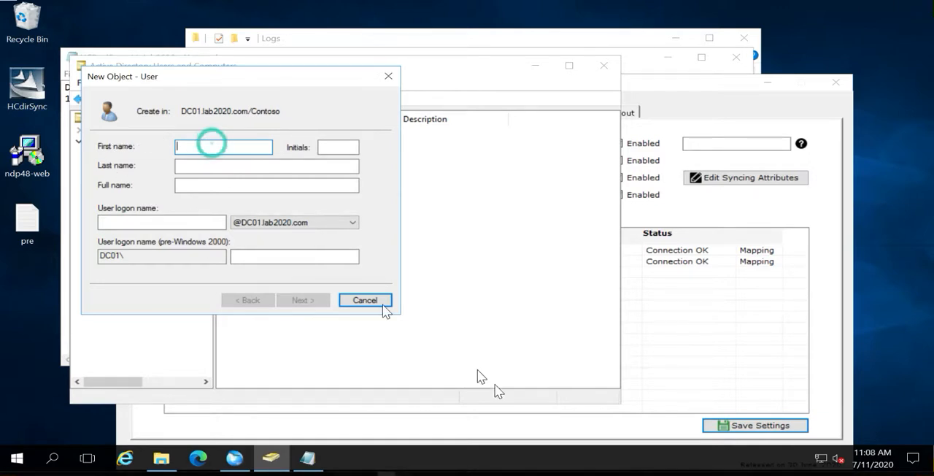
pyautogui.write('cloud')
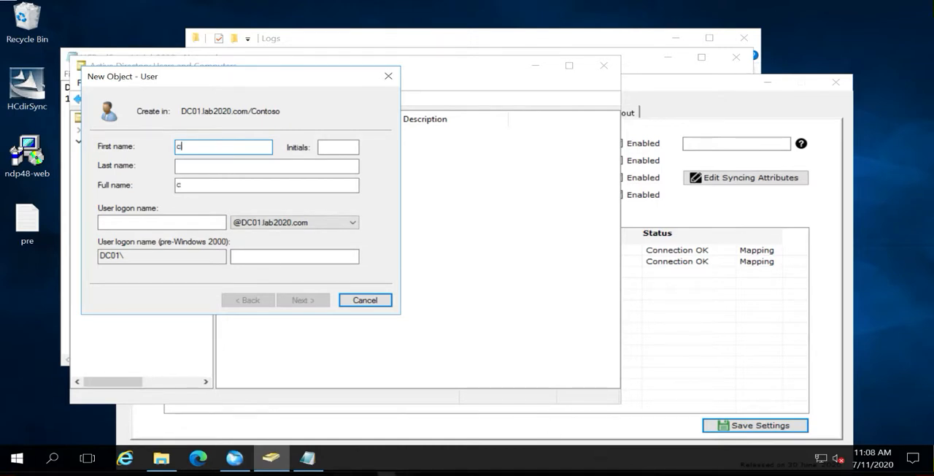
pyautogui.press('Tab')
pyautogui.press('Tab')
pyautogui.press('Tab')
pyautogui.press('Tab')
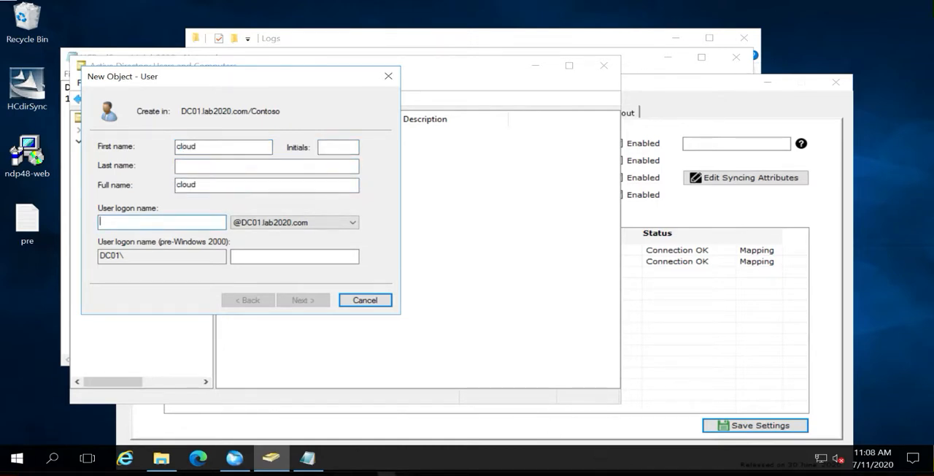
pyautogui.write('cloud')
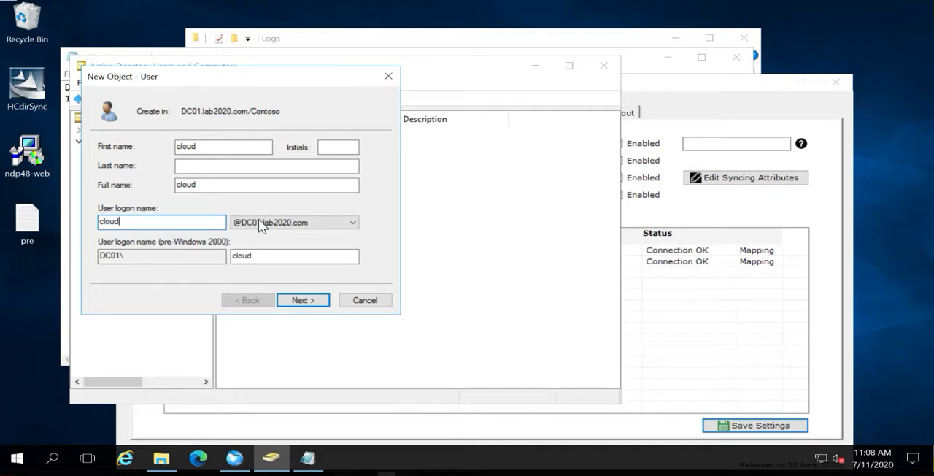
pyautogui.click(260, 226)
pyautogui.click(260, 234)
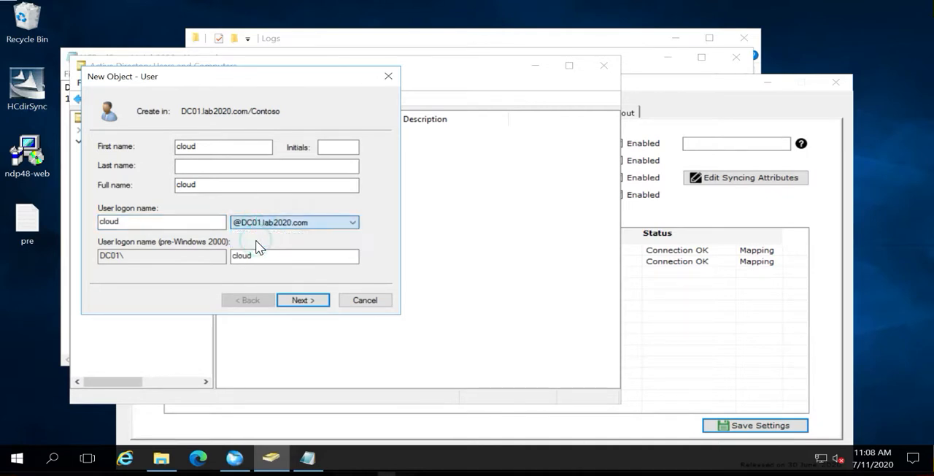
pyautogui.click(297, 300)
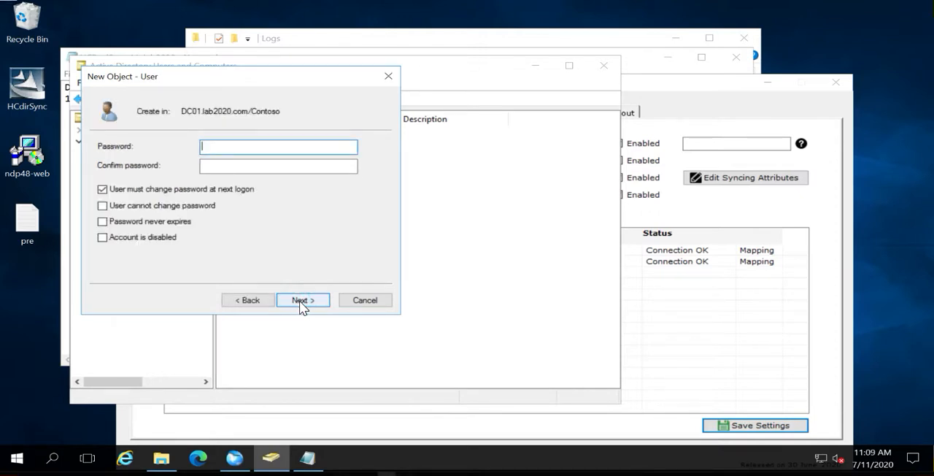
# Enter and confirm the local cloud user's password and finish creating the account in Contoso
pyautogui.write('P')
pyautogui.write('•••••••••••')
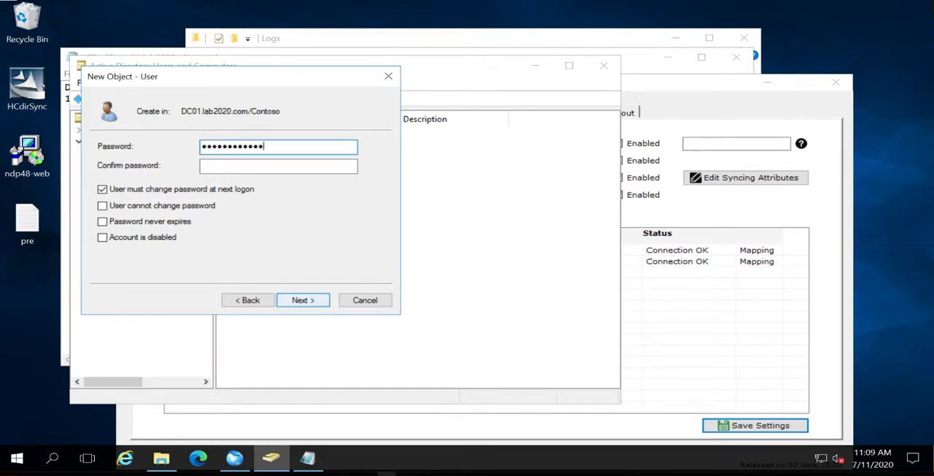
pyautogui.press('Tab')
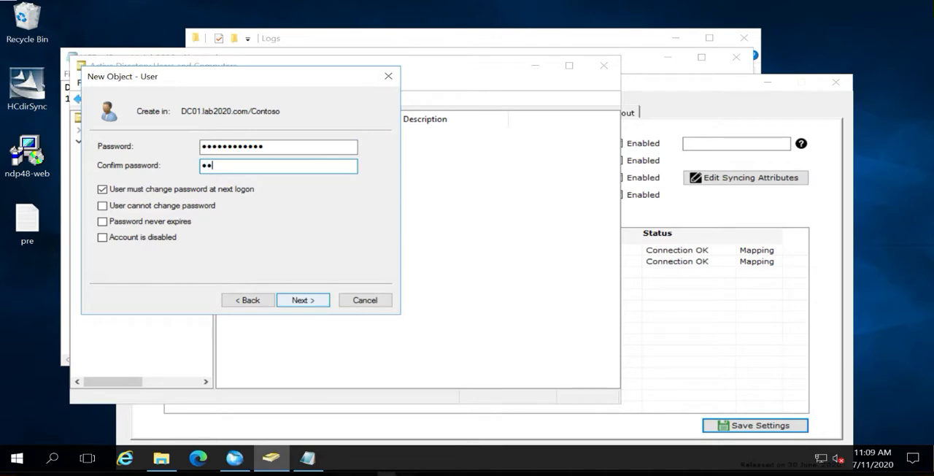
pyautogui.write('••••••••••••')
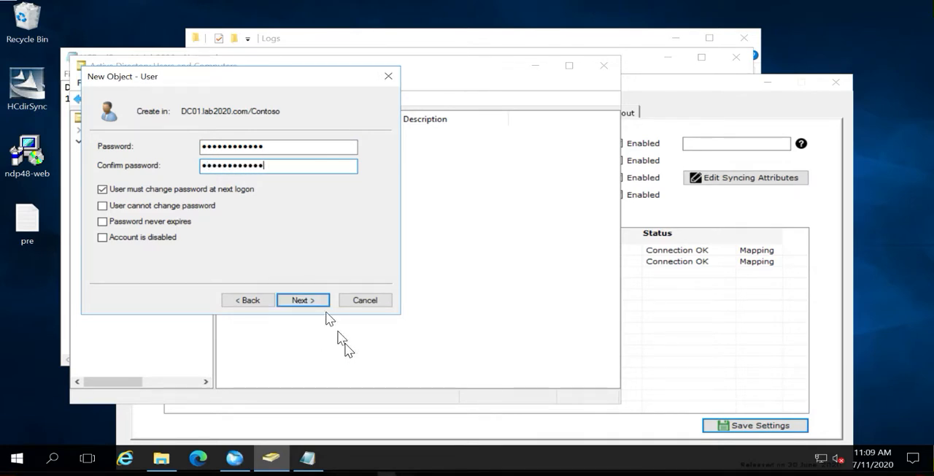
pyautogui.click(312, 300)
pyautogui.click(313, 302)
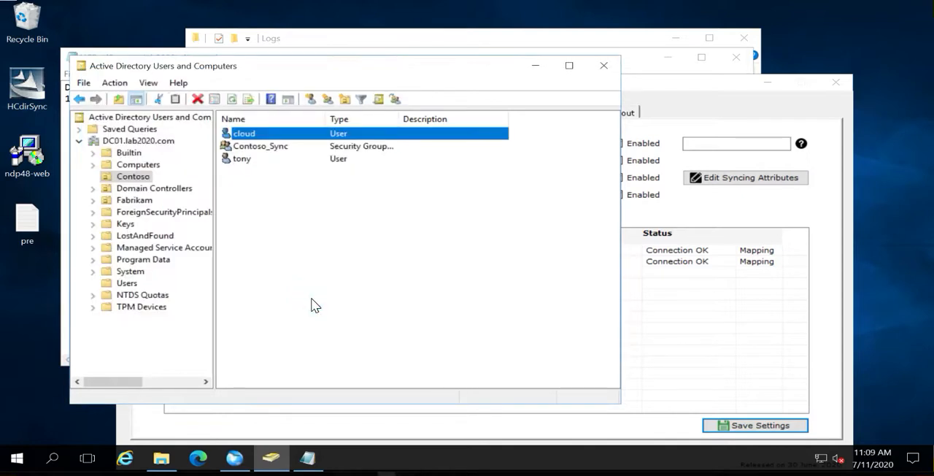
# In the local cloud user's properties, set initials to 1, office and description to test, and last name to abc
pyautogui.doubleClick(257, 137)
pyautogui.click(440, 175)
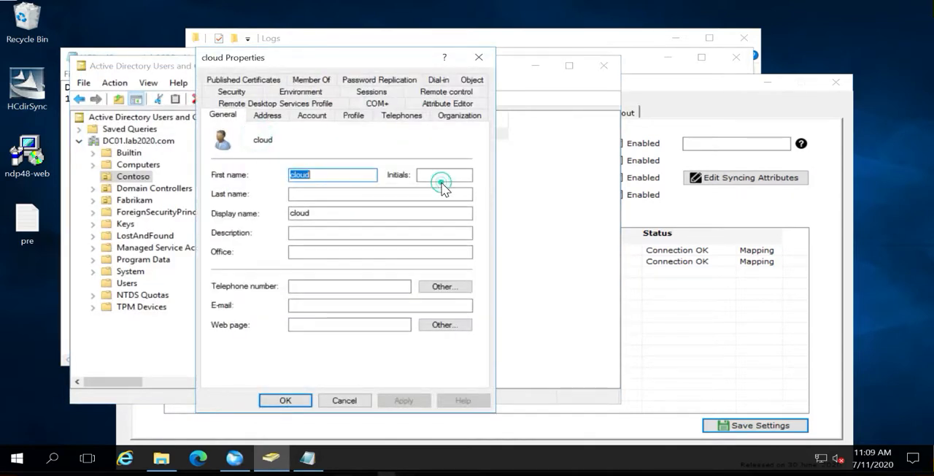
pyautogui.write('1')
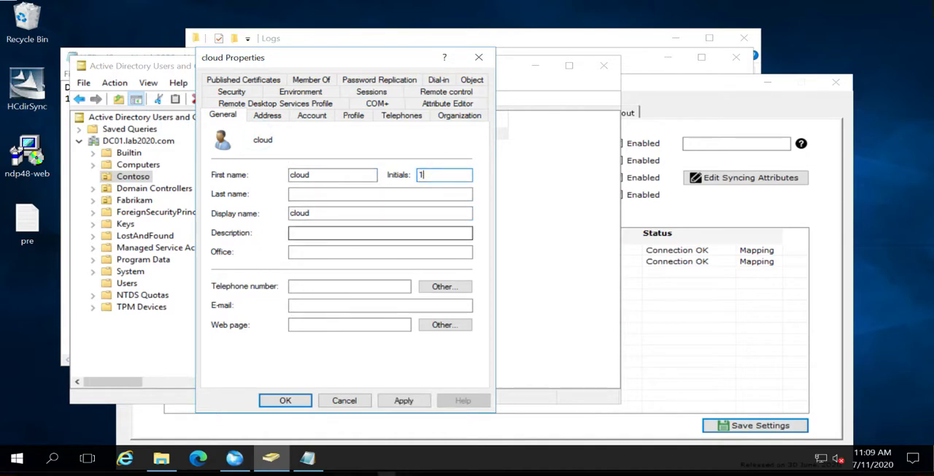
pyautogui.click(315, 252)
pyautogui.write('test')
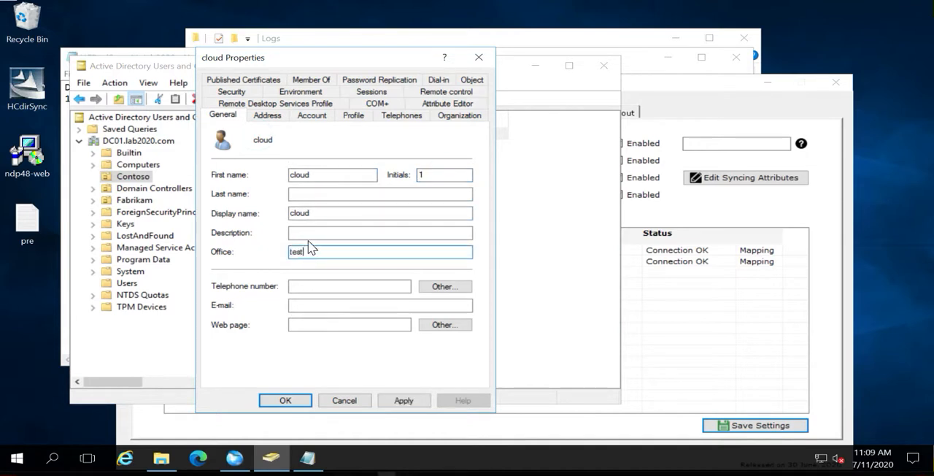
pyautogui.click(306, 233)
pyautogui.write('test')
pyautogui.click(307, 193)
pyautogui.write('abc')
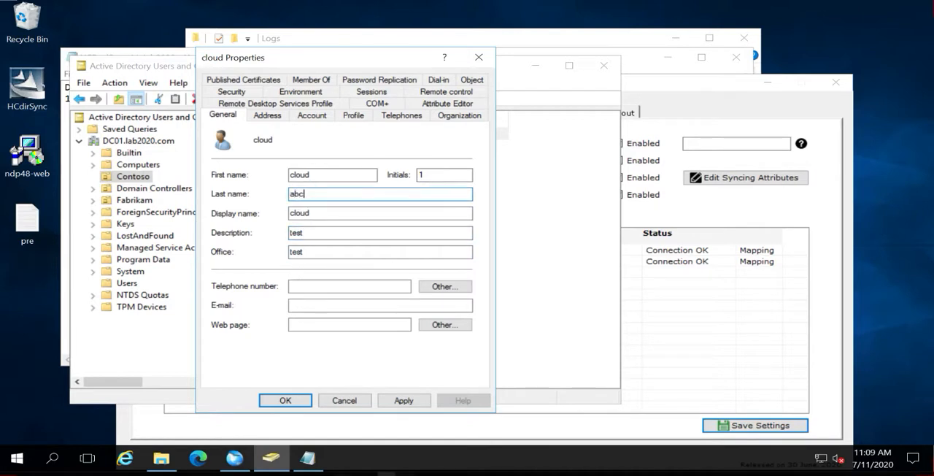
# Fill in the cloud user's telephone number and e-mail, set the web page to hostingcontroller.com, and apply the changes
pyautogui.click(309, 287)
pyautogui.write('234234')
pyautogui.click(305, 305)
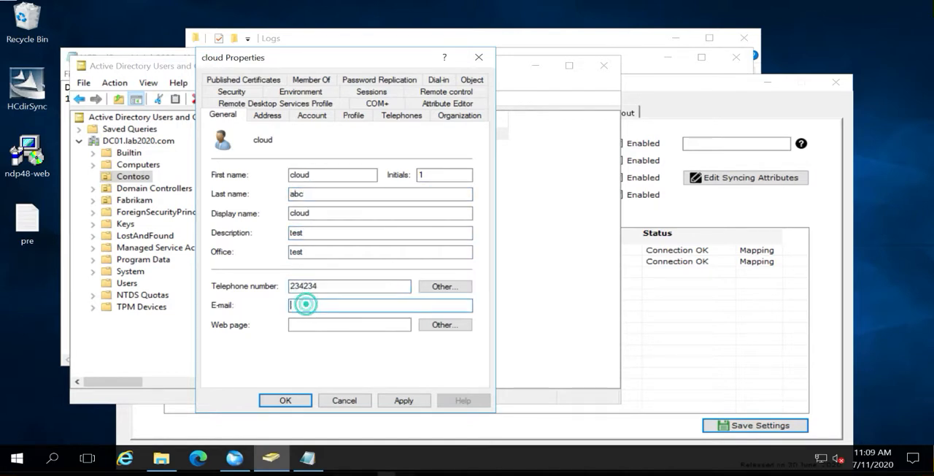
pyautogui.write('test.com')
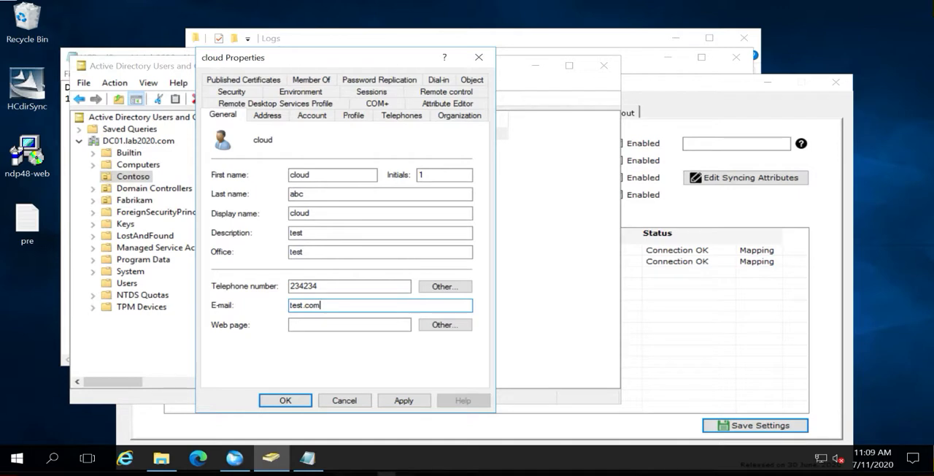
pyautogui.press('BackSpace')
pyautogui.press('BackSpace')
pyautogui.press('BackSpace')
pyautogui.press('BackSpace')
pyautogui.press('BackSpace')
pyautogui.press('BackSpace')
pyautogui.press('BackSpace')
pyautogui.write('cloud@contoso.com')
pyautogui.press('Tab')
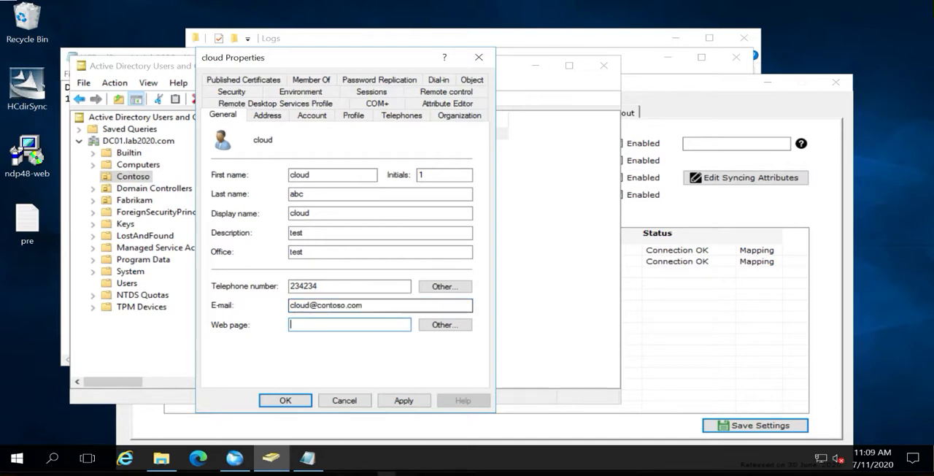
pyautogui.write('hostingcontroller.com')
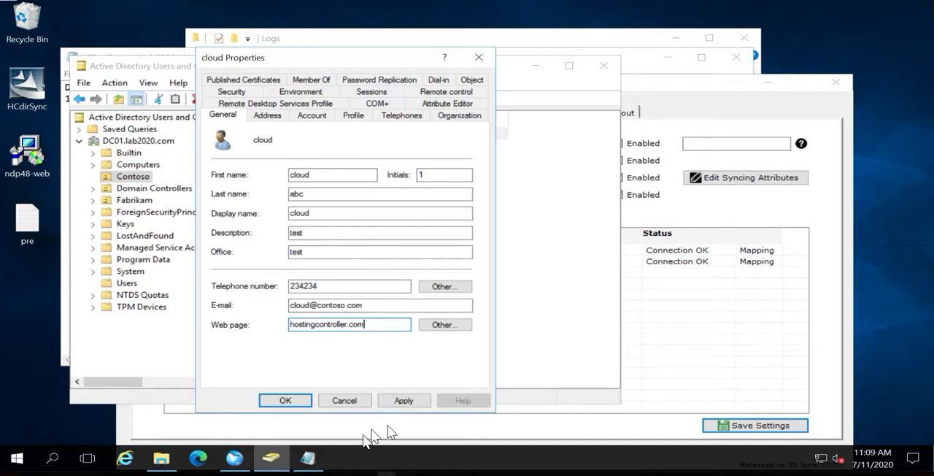
pyautogui.click(398, 399)
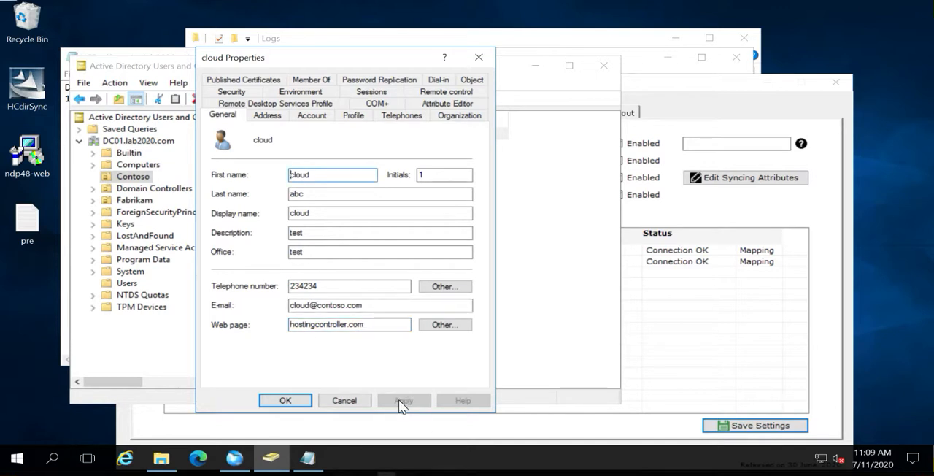
# Add the local cloud user to the ADSync group and save its properties
pyautogui.click(309, 80)
pyautogui.click(246, 273)
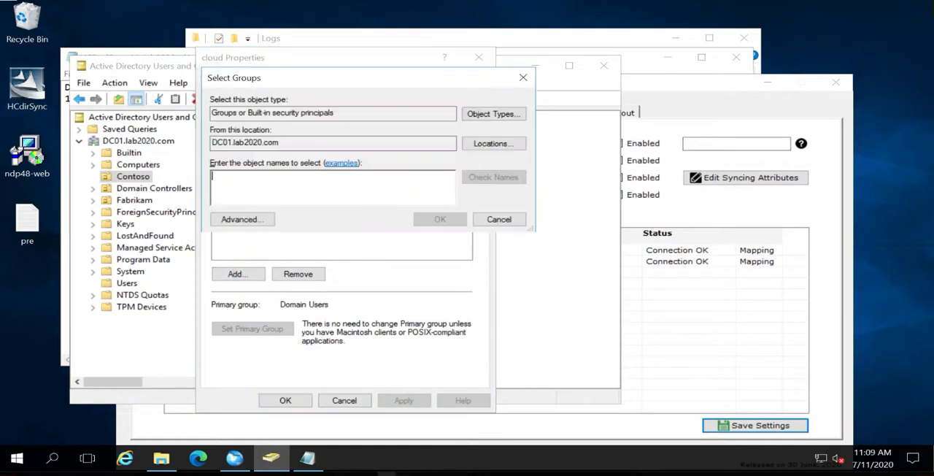
pyautogui.write('adsy')
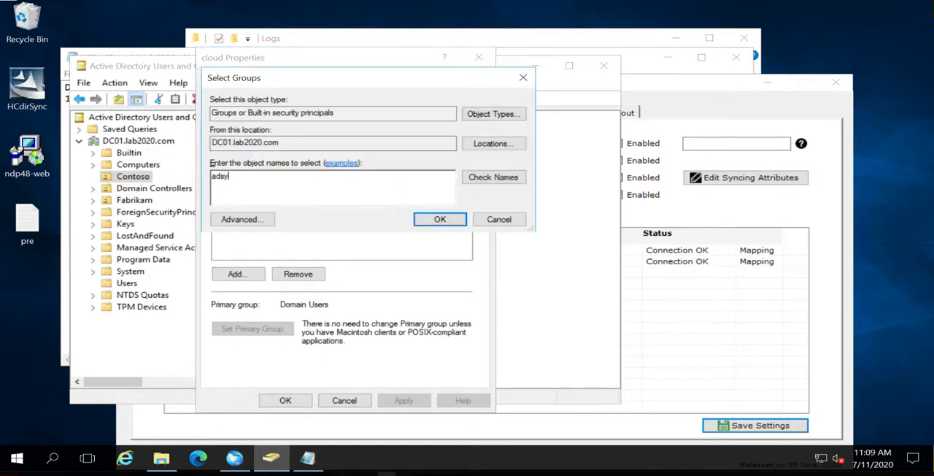
pyautogui.press('Return')
pyautogui.click(418, 400)
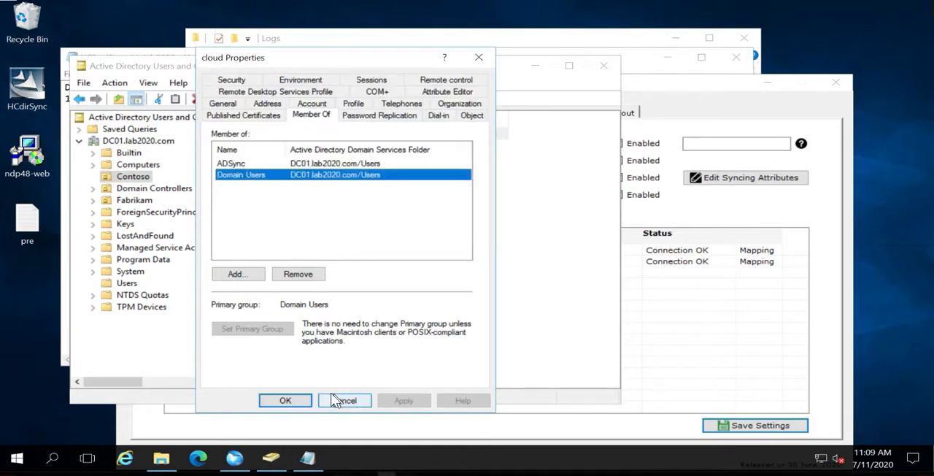
pyautogui.click(293, 399)
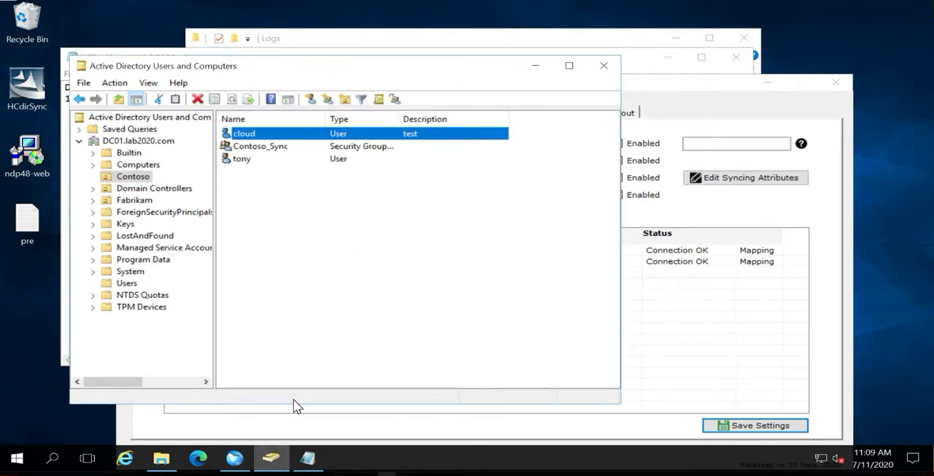
# Switch to AD Connect Sync and trigger the sync service immediately
pyautogui.click(719, 106)
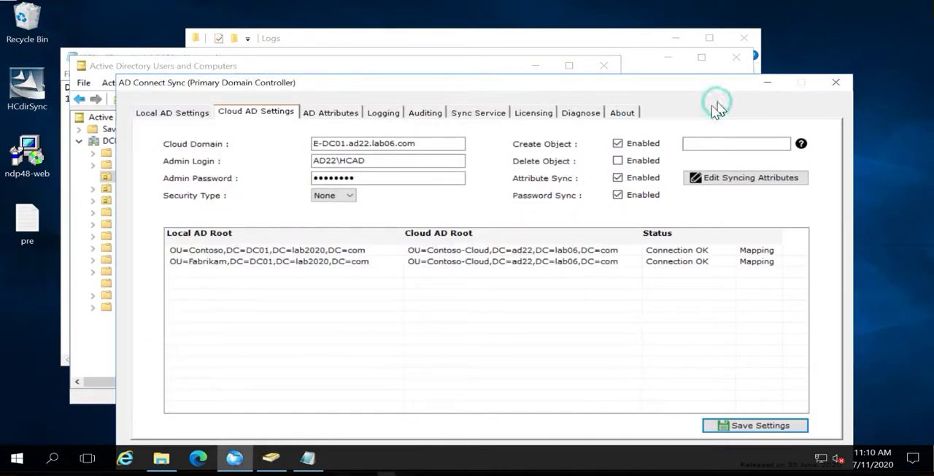
pyautogui.click(481, 114)
pyautogui.click(591, 181)
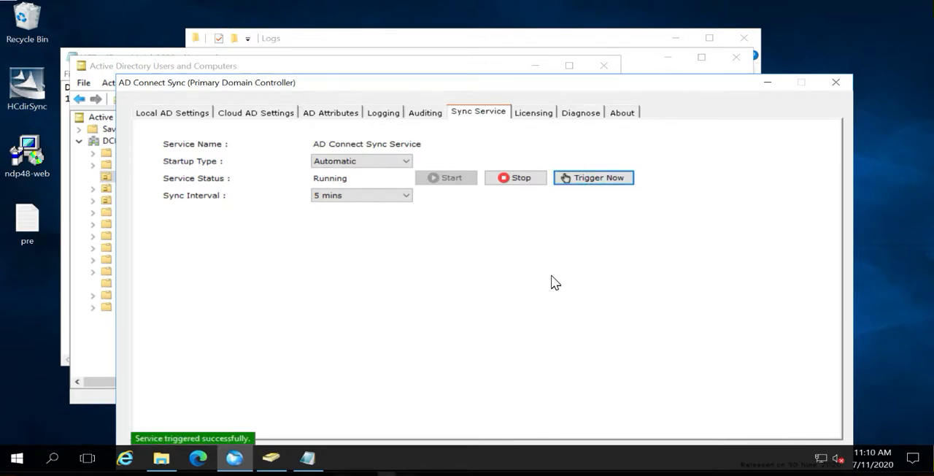
# Switch to the local Active Directory Users and Computers and review the Contoso cloud user's general properties
pyautogui.click(275, 457)
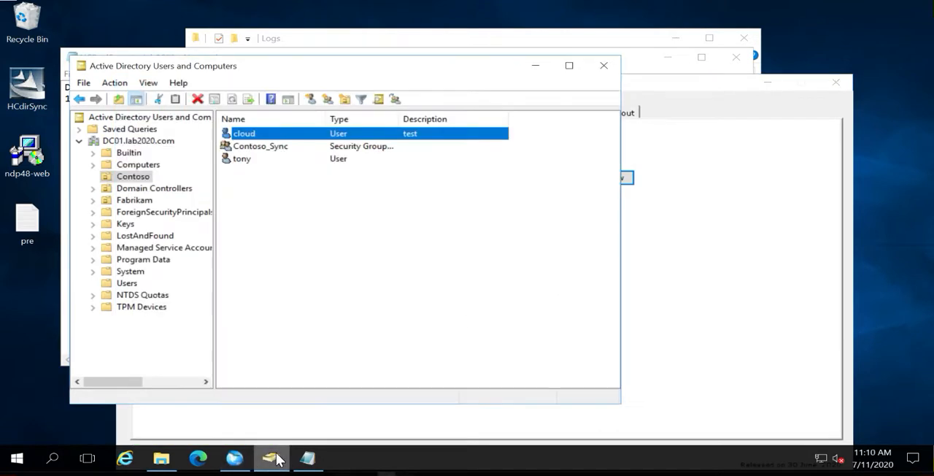
pyautogui.doubleClick(245, 133)
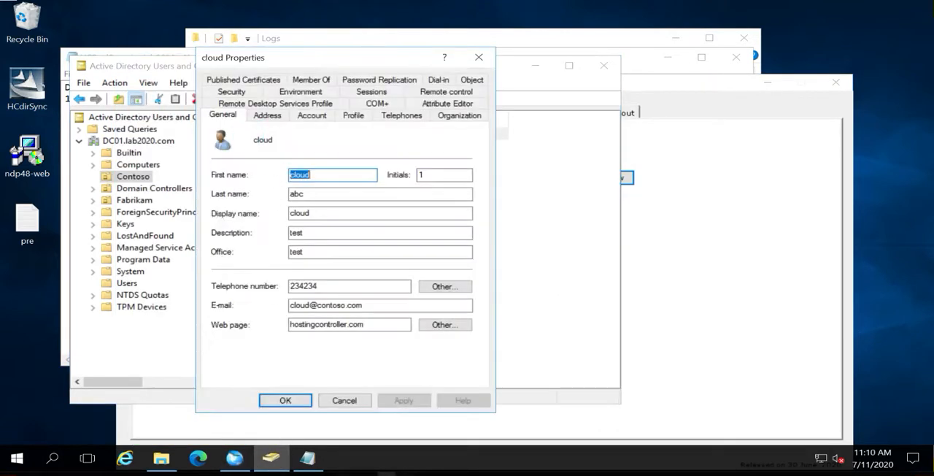
pyautogui.doubleClick(423, 174)
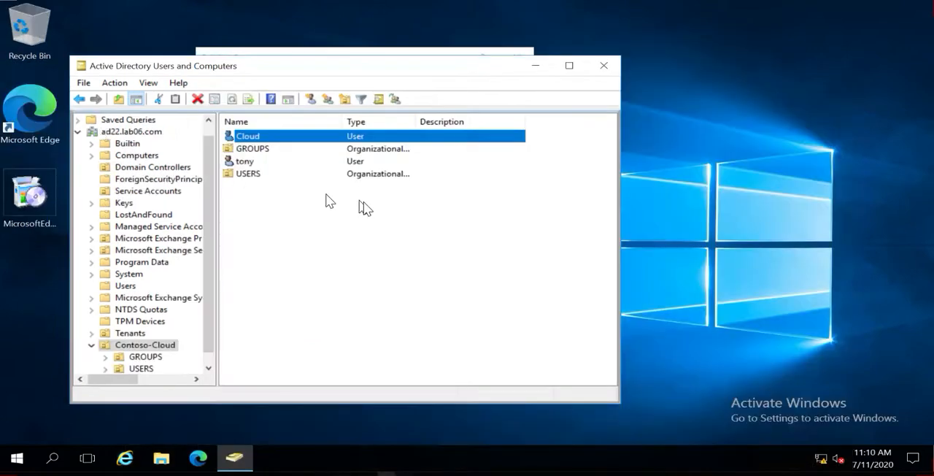
# Refresh the Contoso-Cloud OU on the cloud server and check the synced Cloud user's general properties
pyautogui.click(366, 235)
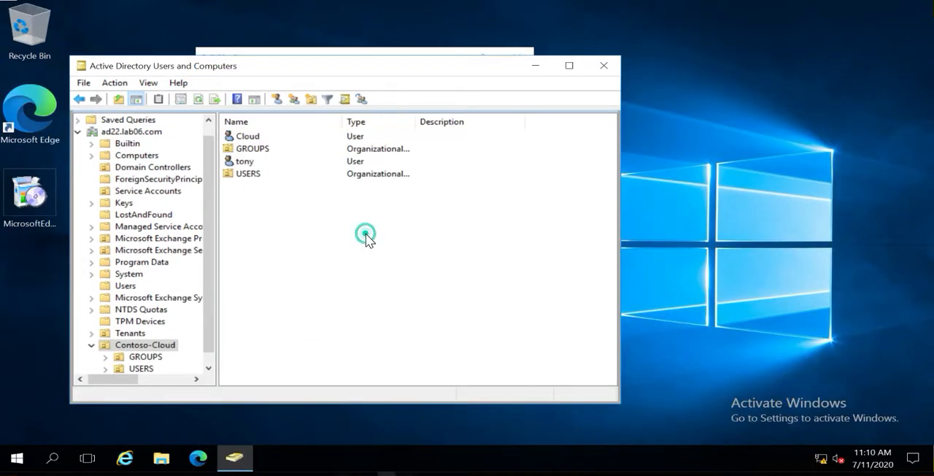
pyautogui.press('F5')
pyautogui.press('F5')
pyautogui.press('F5')
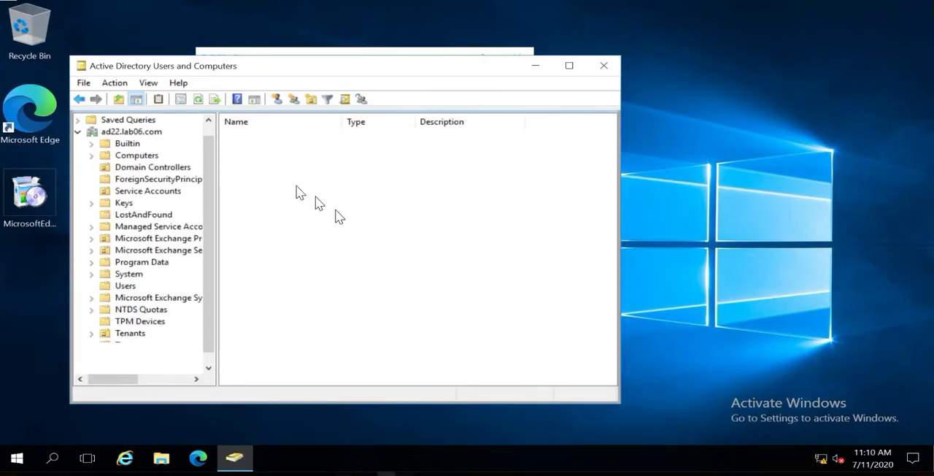
pyautogui.doubleClick(251, 138)
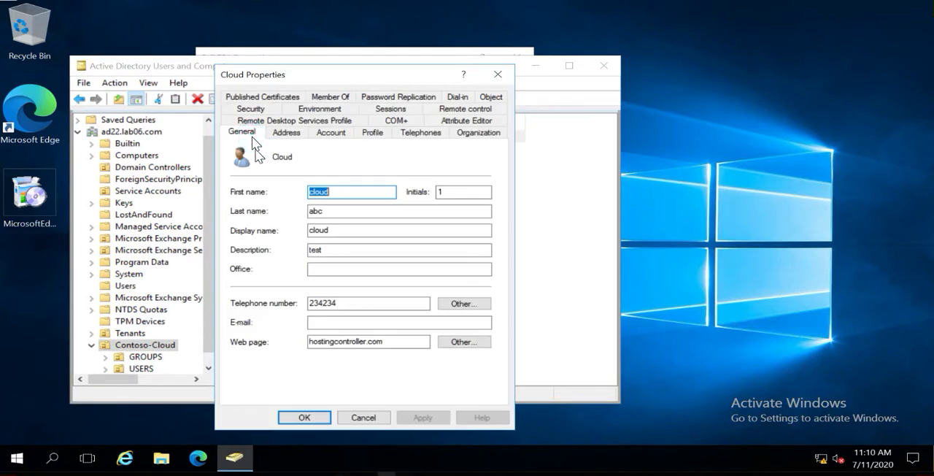
pyautogui.doubleClick(317, 211)
pyautogui.doubleClick(333, 230)
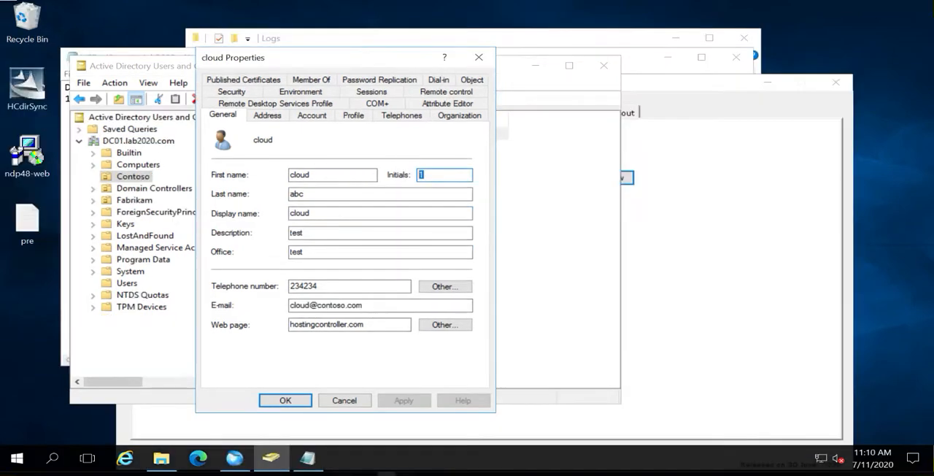
# Close the local user's properties and the local directory console, and check the User Linking Attribute in AD Connect Sync
pyautogui.click(483, 58)
pyautogui.click(604, 66)
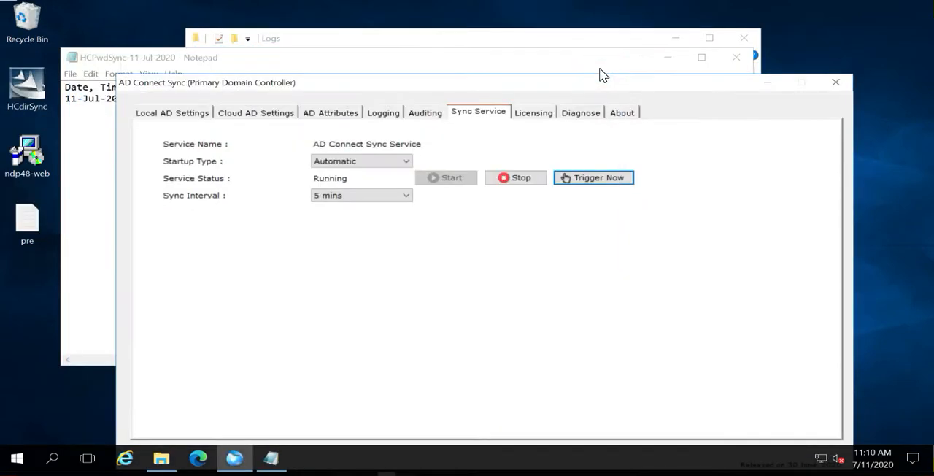
pyautogui.click(349, 111)
pyautogui.moveTo(380, 160); pyautogui.dragTo(313, 162)
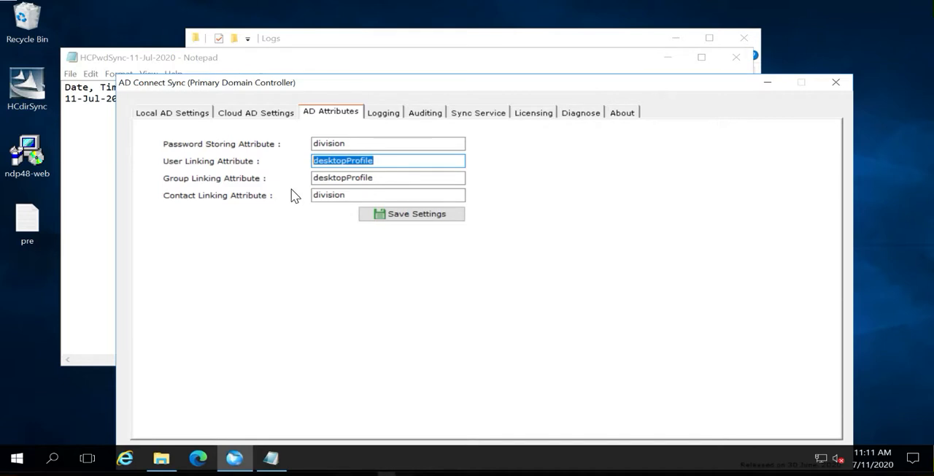
# Locate the desktopProfile attribute of the Cloud user in Contoso-Cloud on the cloud server
pyautogui.click(33, 90)
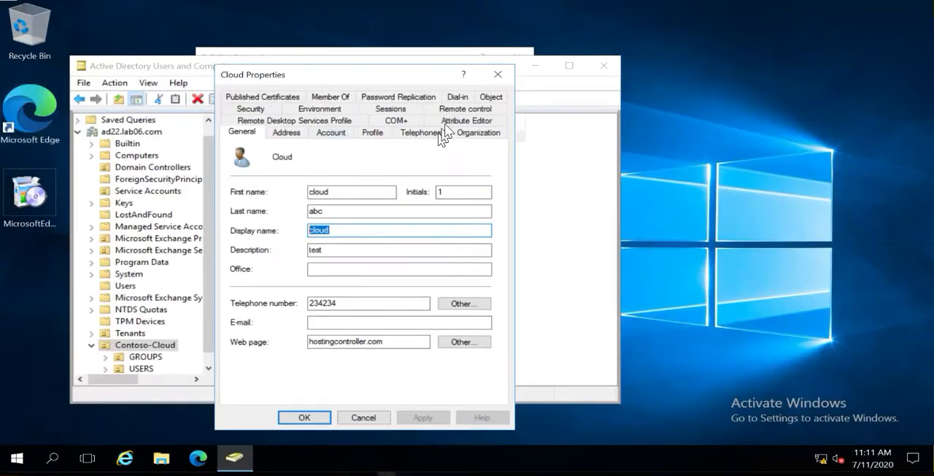
pyautogui.click(451, 126)
pyautogui.click(304, 250)
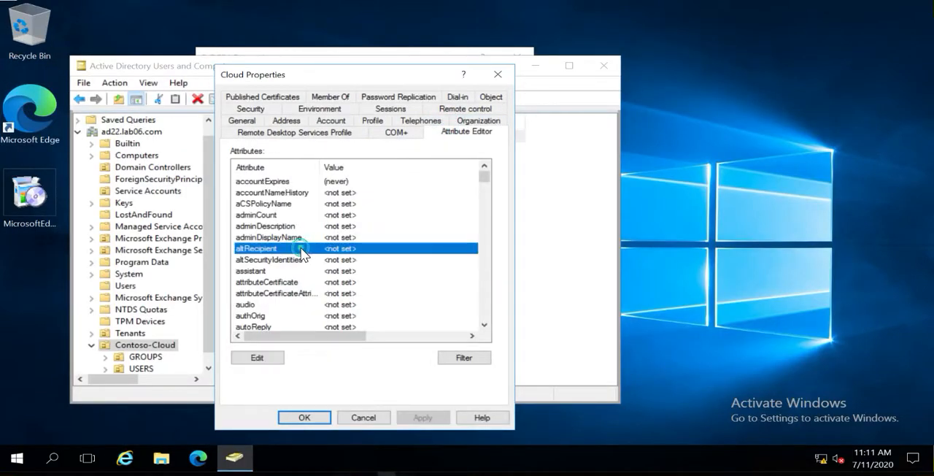
pyautogui.write('de')
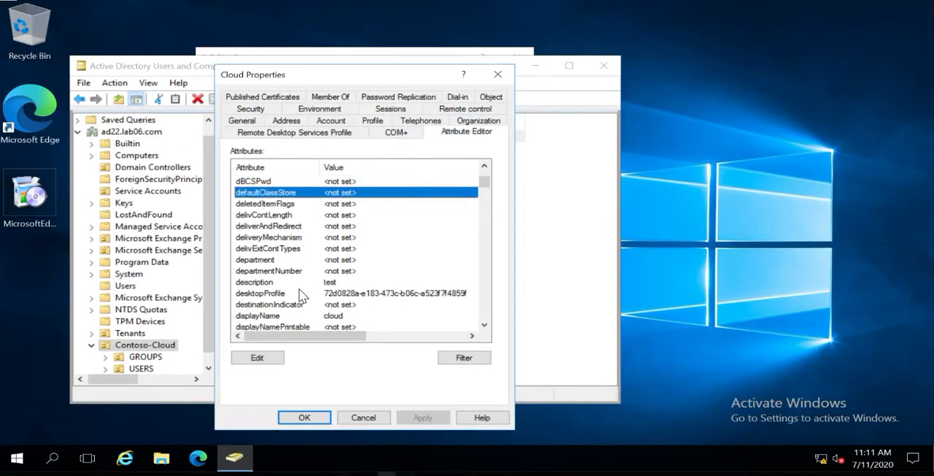
pyautogui.click(295, 295)
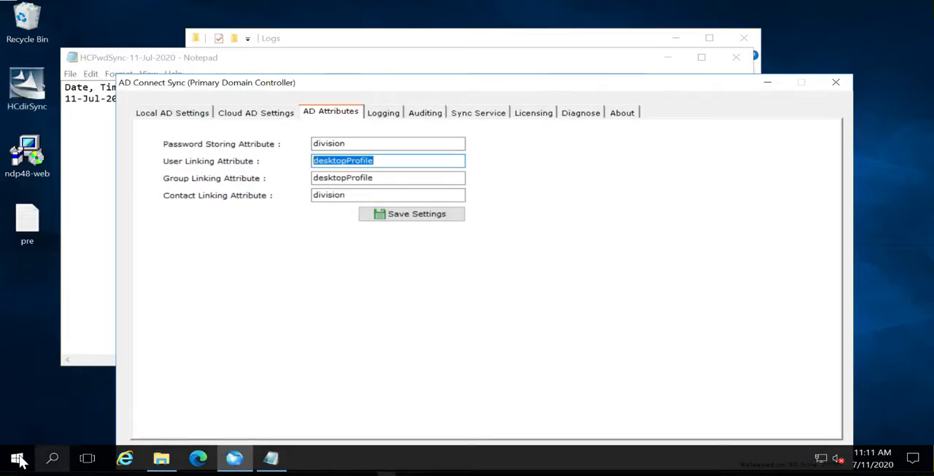
# Reopen the local directory console with dsa.msc and inspect the Contoso cloud user's desktopProfile attribute
pyautogui.rightClick(18, 458)
pyautogui.click(48, 406)
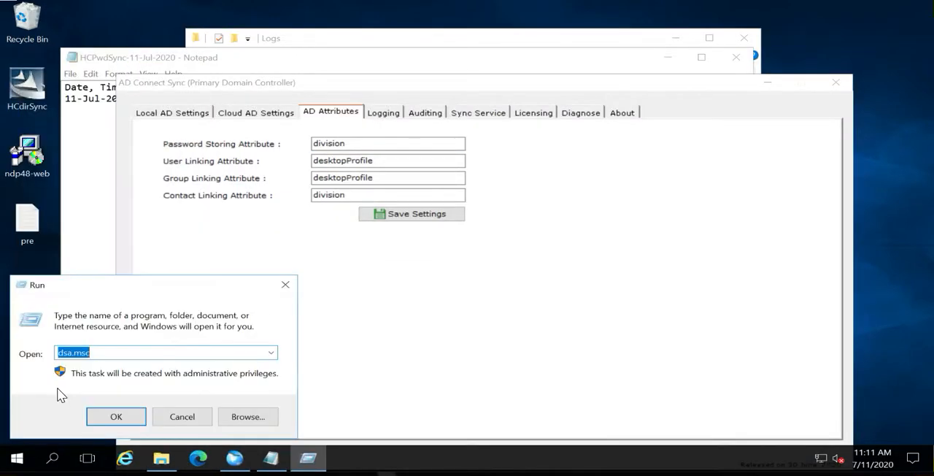
pyautogui.press('Return')
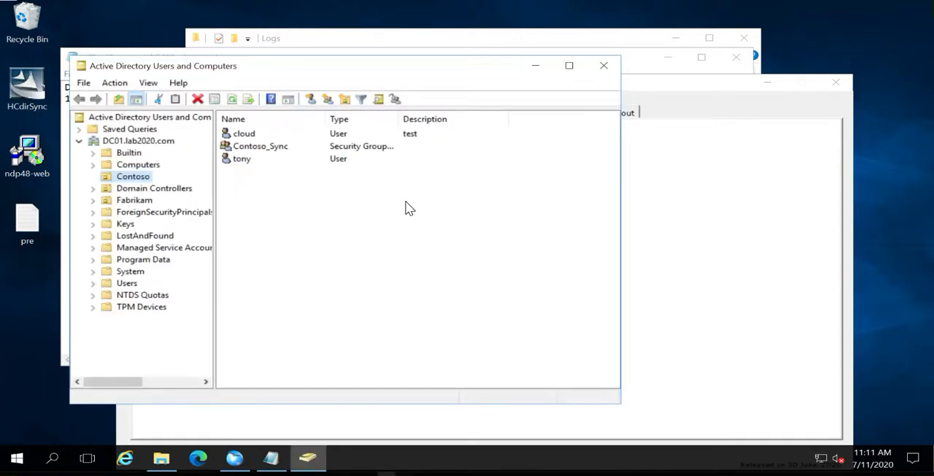
pyautogui.doubleClick(240, 134)
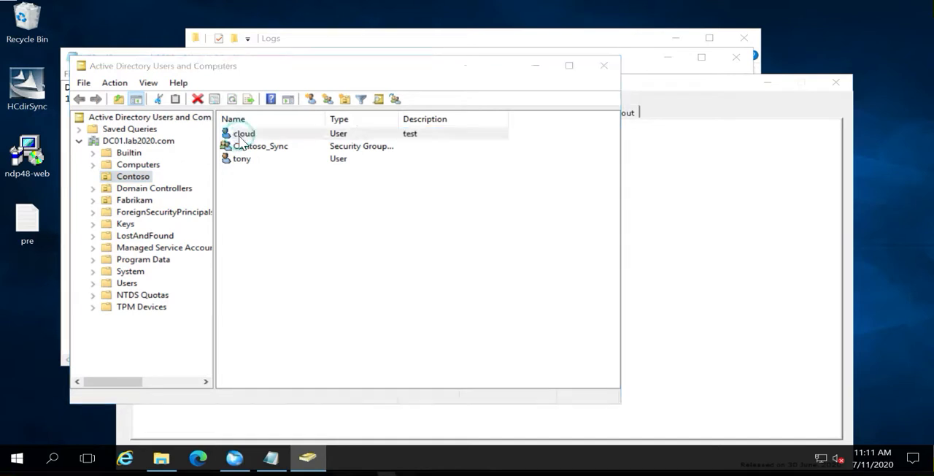
pyautogui.click(428, 104)
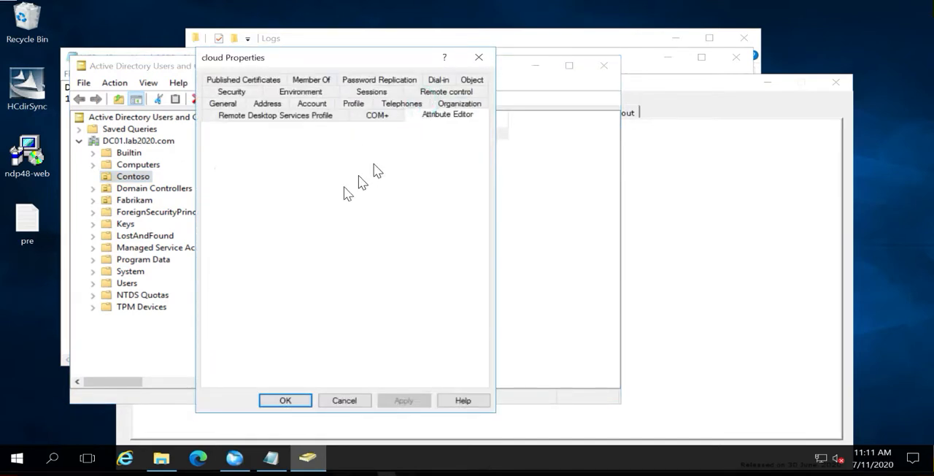
pyautogui.click(277, 232)
pyautogui.write('desc')
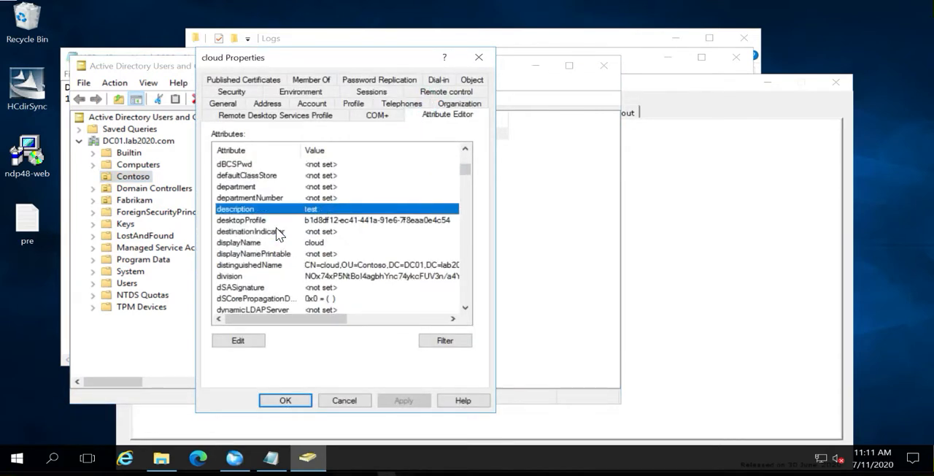
pyautogui.click(277, 221)
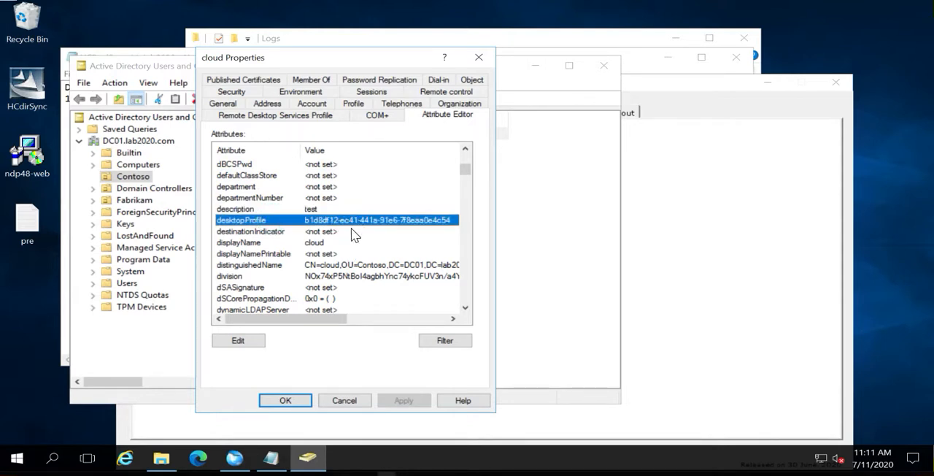
pyautogui.click(478, 57)
# Reset the local cloud user's password, entering and confirming the new password
pyautogui.rightClick(241, 134)
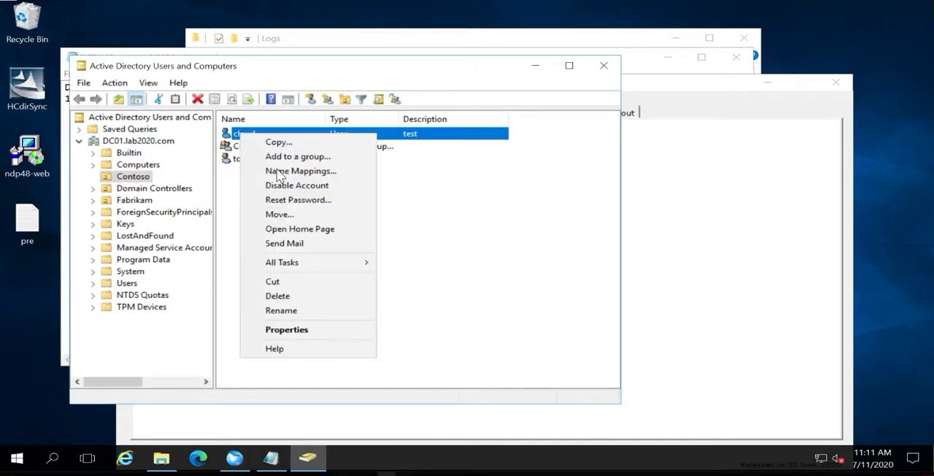
pyautogui.click(284, 199)
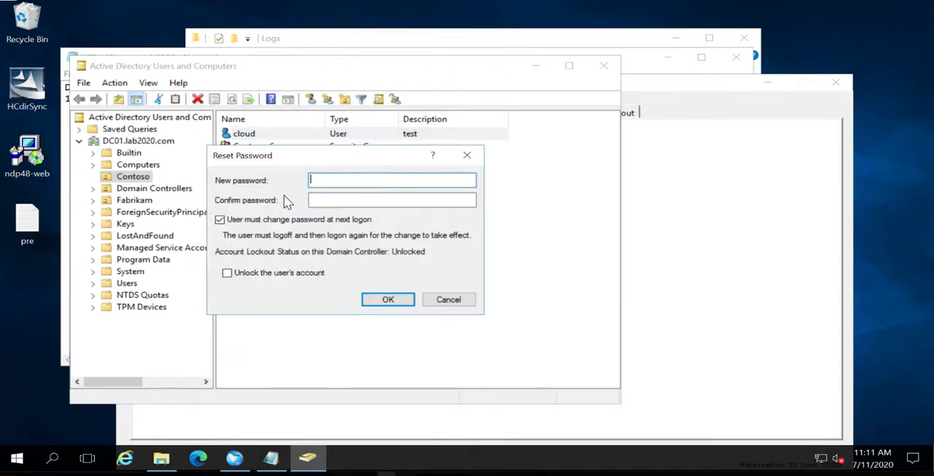
pyautogui.write('************')
pyautogui.press('Tab')
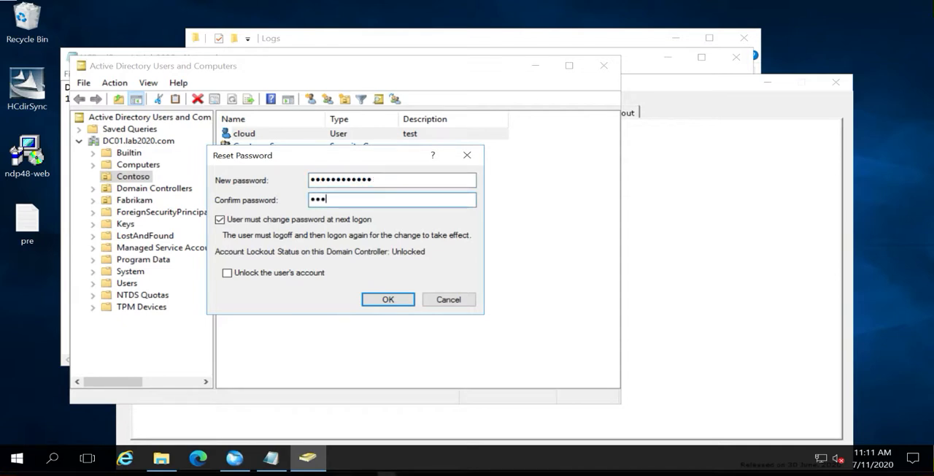
pyautogui.write('***********')
pyautogui.click(376, 303)
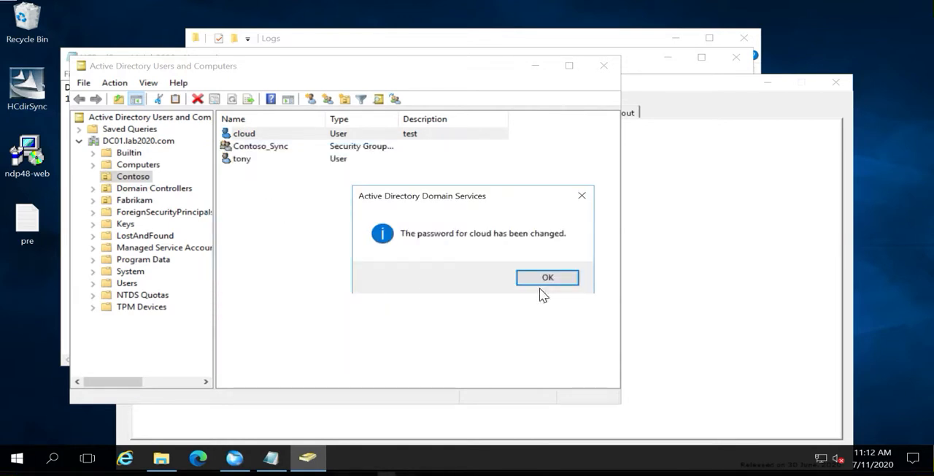
pyautogui.click(544, 281)
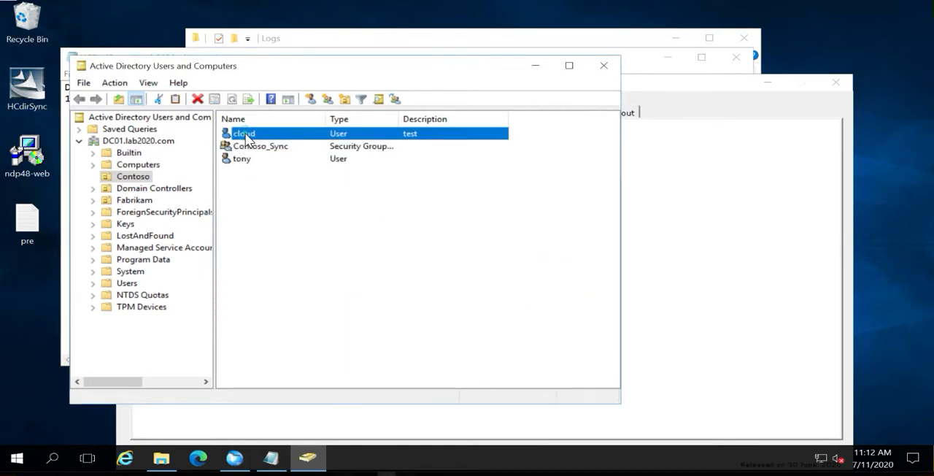
# Inspect the local cloud user's division attribute for the stored password, and close the properties without changes
pyautogui.doubleClick(245, 133)
pyautogui.click(433, 103)
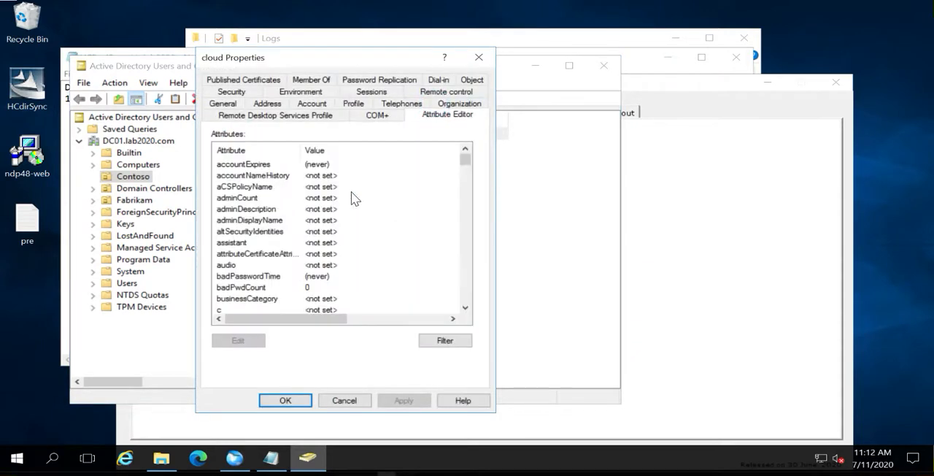
pyautogui.click(281, 210)
pyautogui.write('di')
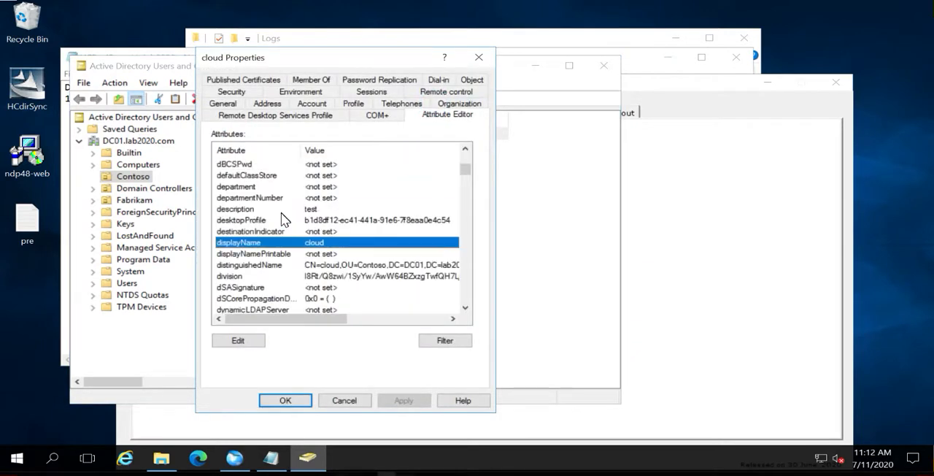
pyautogui.click(251, 273)
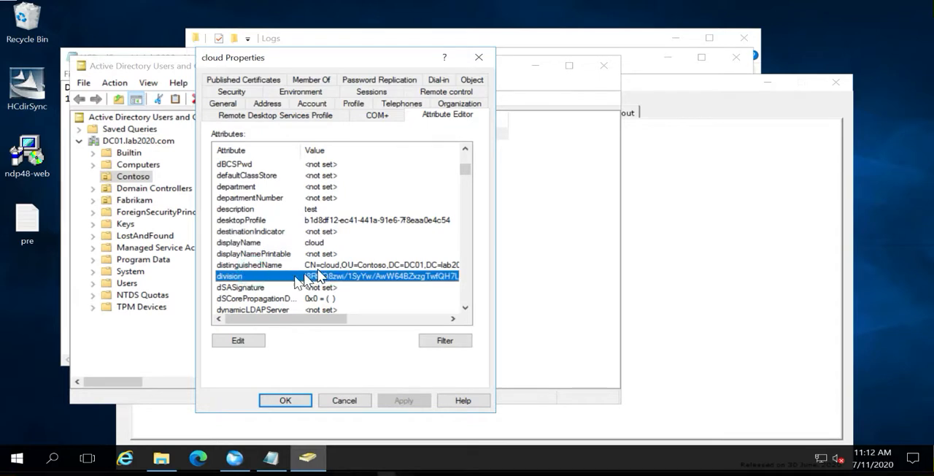
pyautogui.click(343, 401)
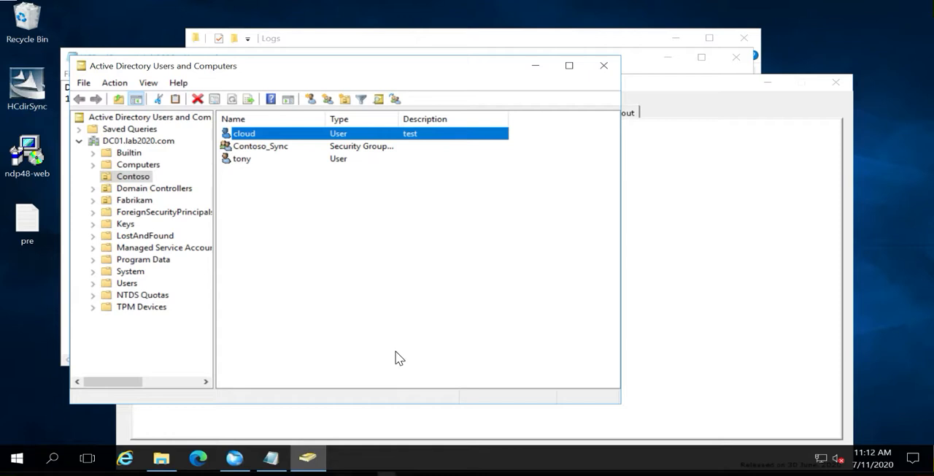
# Reopen the local cloud user's properties and recheck the division attribute after the password reset
pyautogui.click(407, 302)
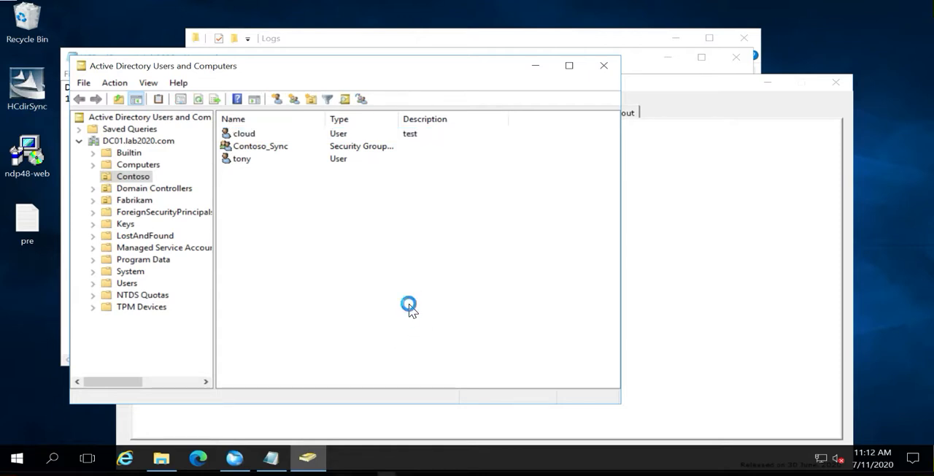
pyautogui.doubleClick(241, 133)
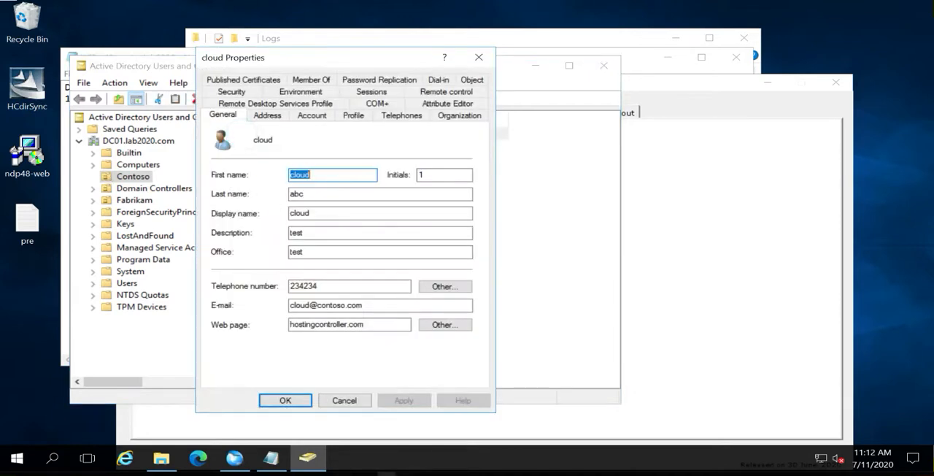
pyautogui.click(439, 111)
pyautogui.click(279, 220)
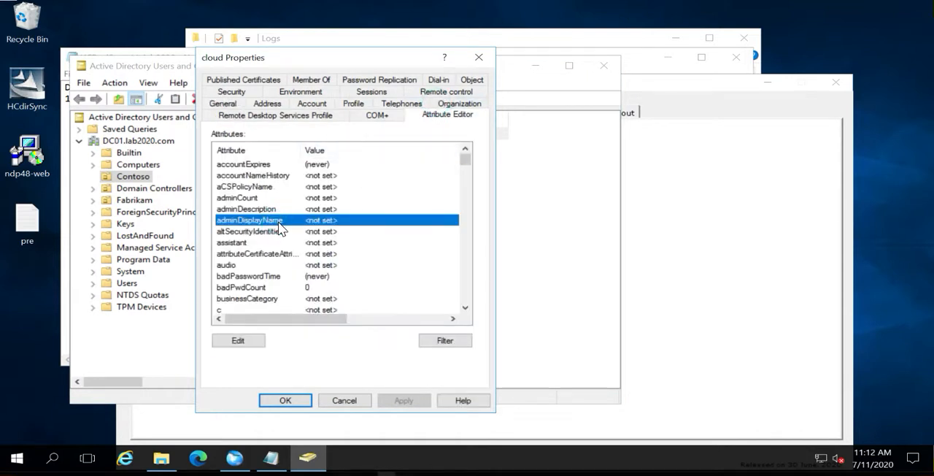
pyautogui.press('d')
pyautogui.press('i')
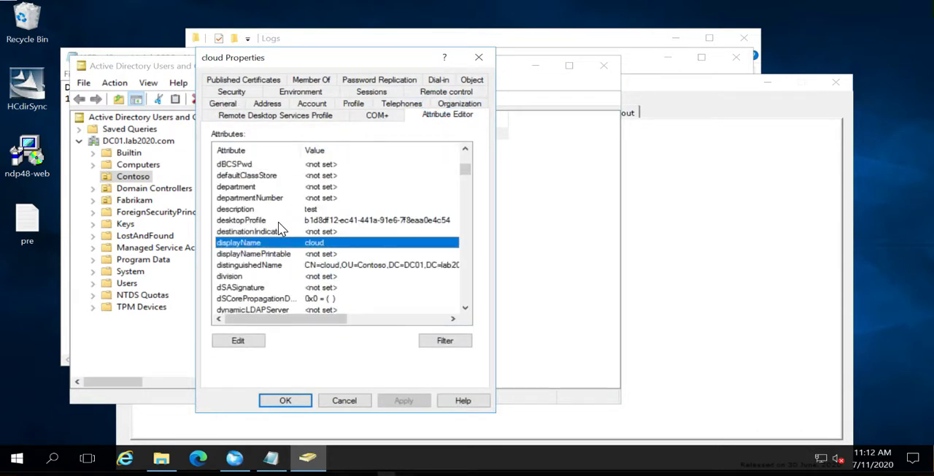
pyautogui.click(249, 275)
pyautogui.doubleClick(249, 276)
pyautogui.click(460, 262)
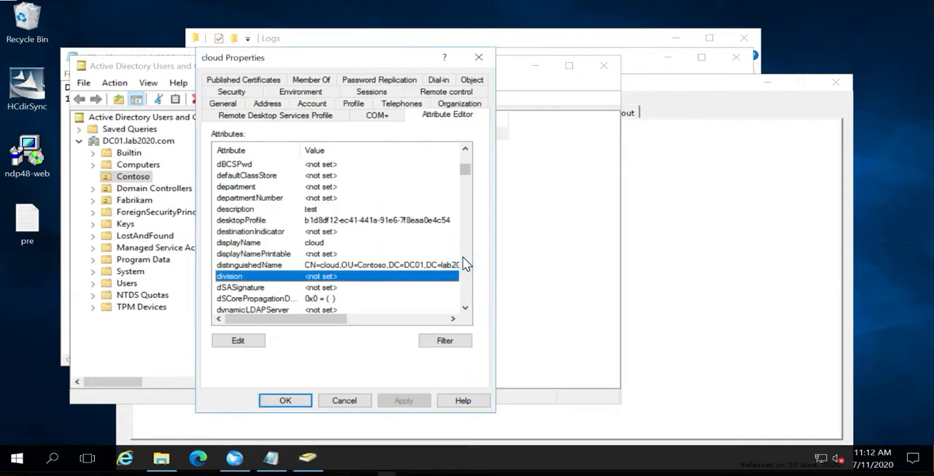
# Close the local cloud user's properties without changes and close the outdated password sync log
pyautogui.click(349, 403)
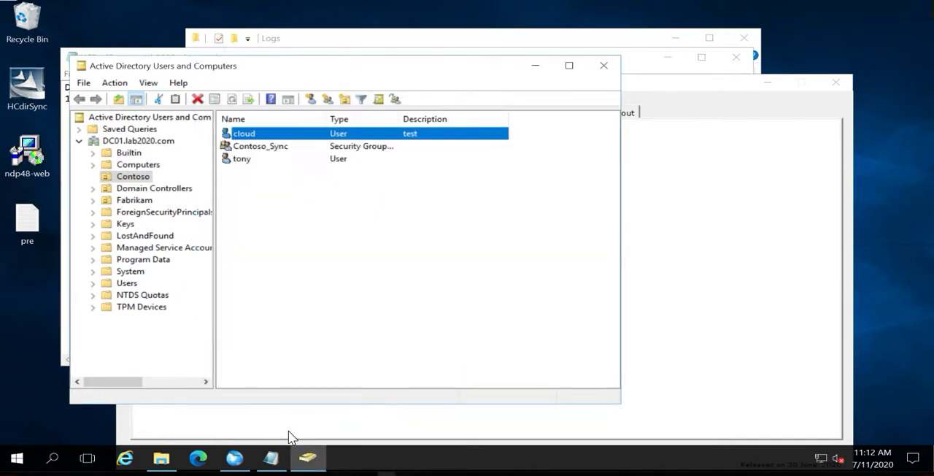
pyautogui.click(271, 458)
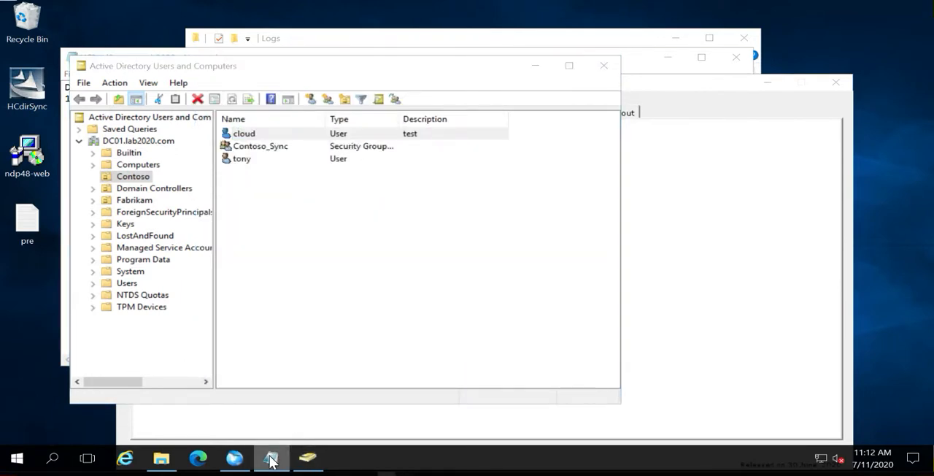
pyautogui.rightClick(271, 459)
pyautogui.click(252, 429)
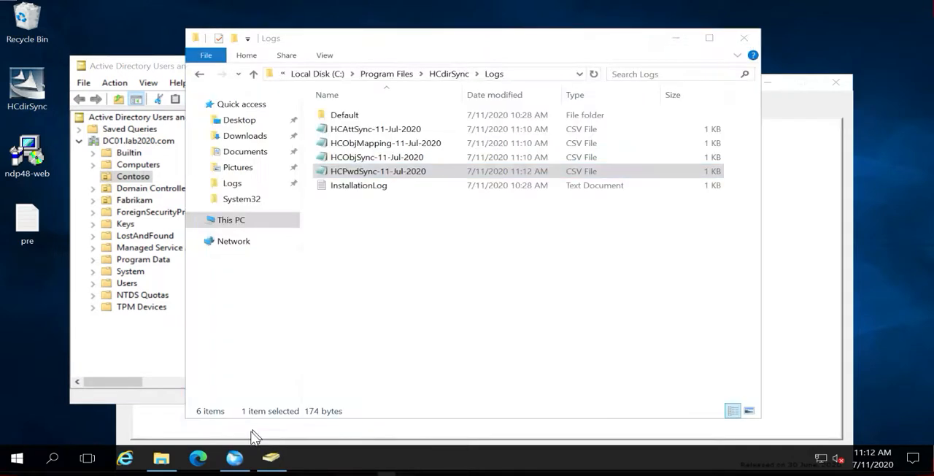
# Open HCPwdSync-11-Jul-2020 from the Logs folder, check the cloud user's password sync entry, and close the log
pyautogui.click(161, 459)
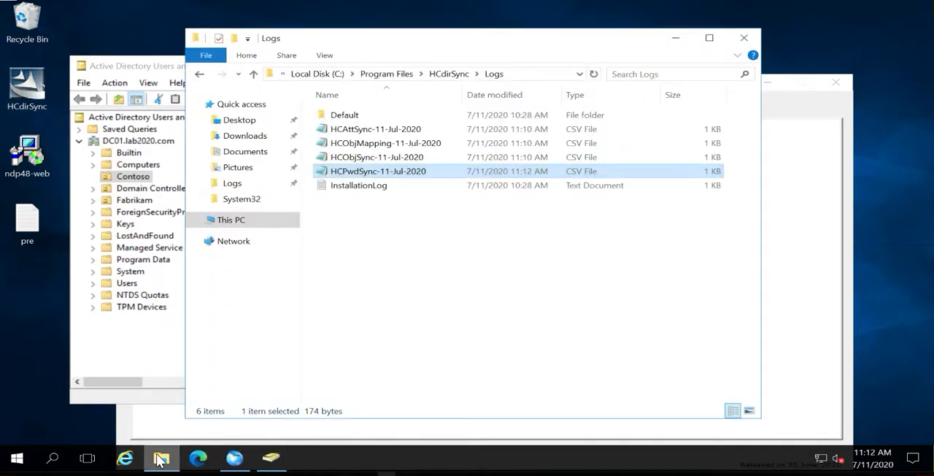
pyautogui.click(360, 244)
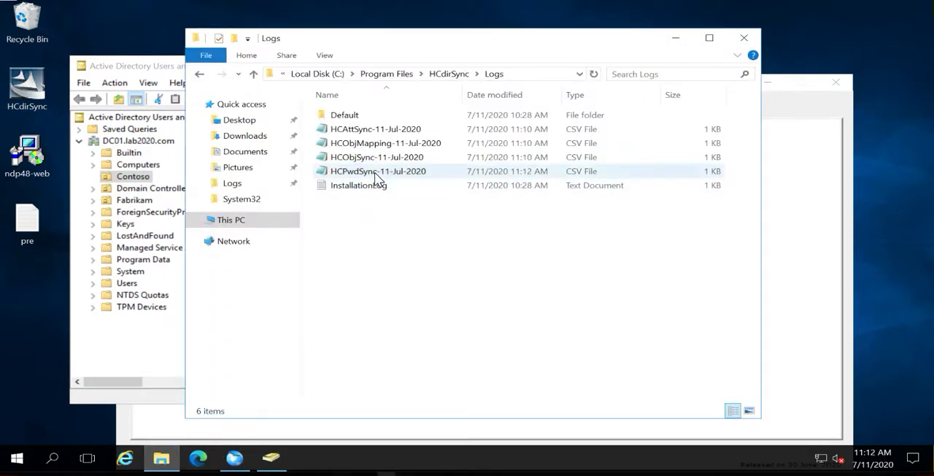
pyautogui.doubleClick(375, 173)
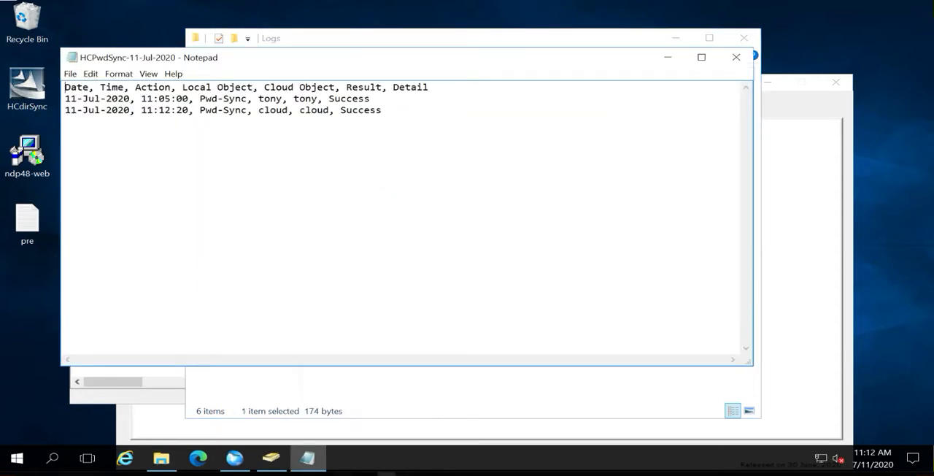
pyautogui.moveTo(200, 110); pyautogui.dragTo(382, 110)
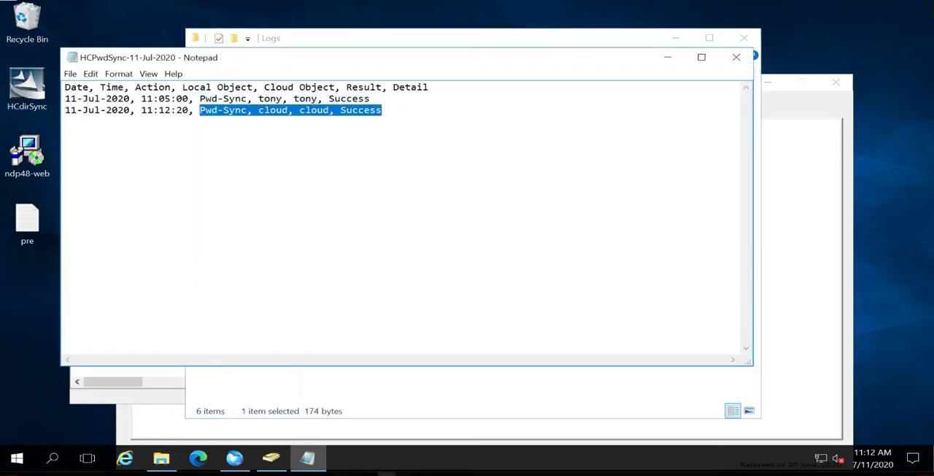
pyautogui.click(735, 57)
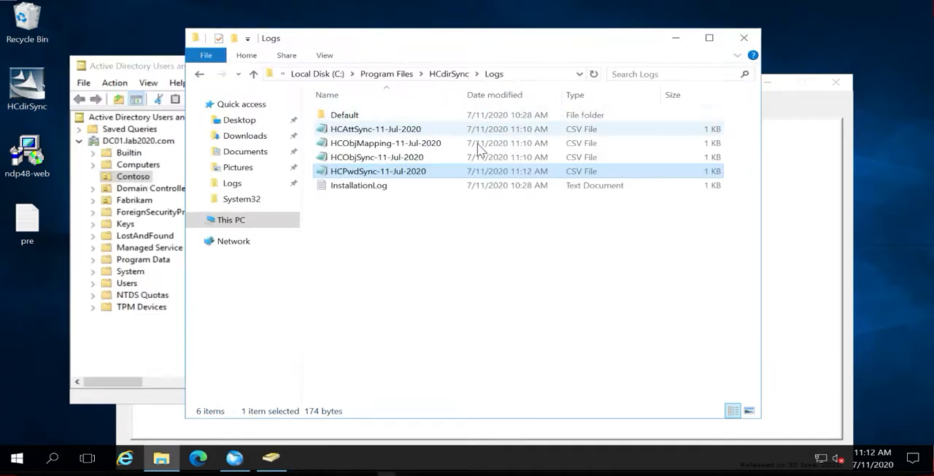
# Open the HCObjMapping-11-Jul-2020 log, check the cloud user's mapping entry, and close the log
pyautogui.click(359, 146)
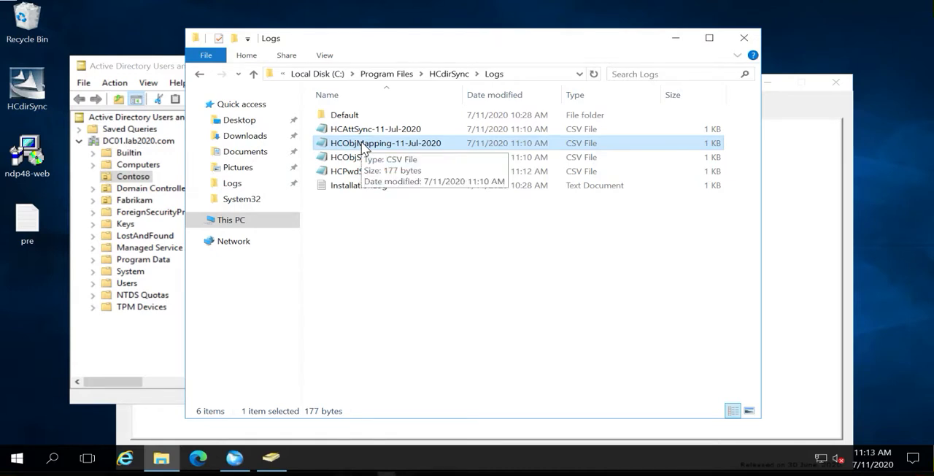
pyautogui.doubleClick(361, 145)
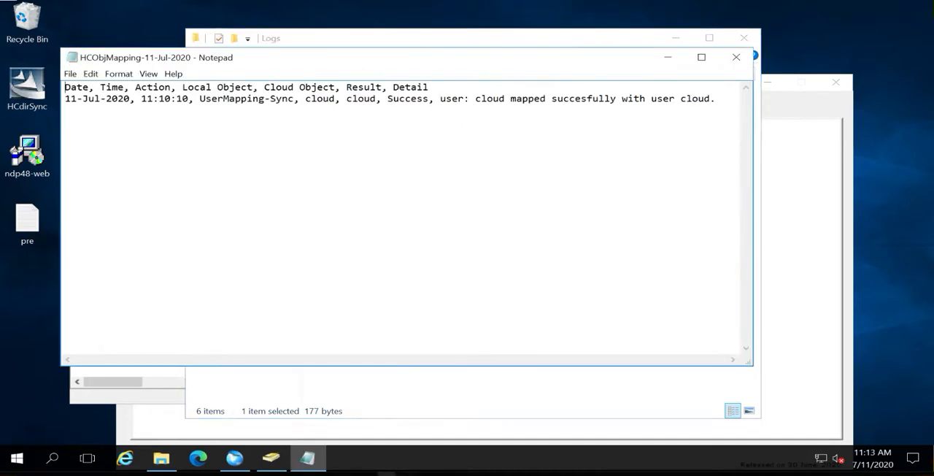
pyautogui.moveTo(240, 99); pyautogui.dragTo(719, 111)
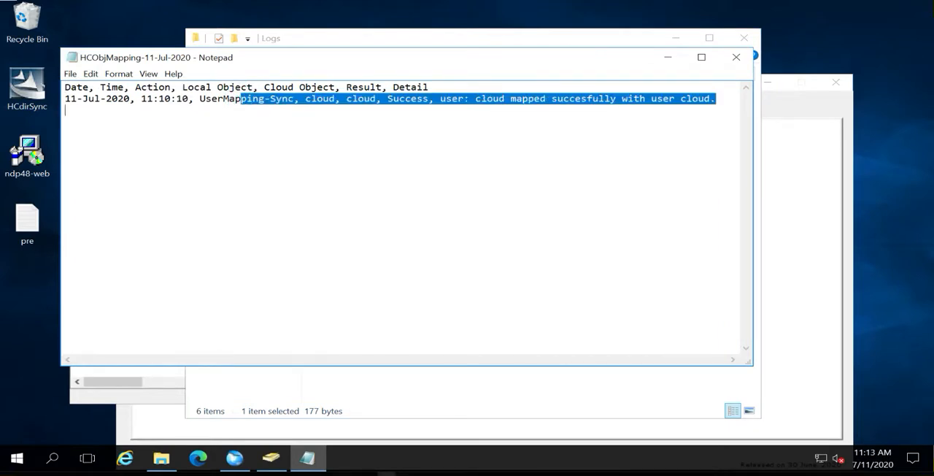
pyautogui.click(735, 58)
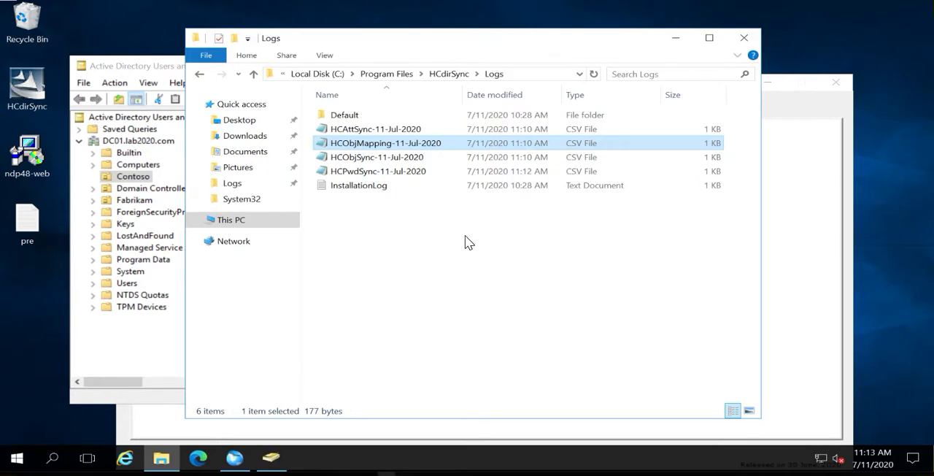
pyautogui.click(139, 180)
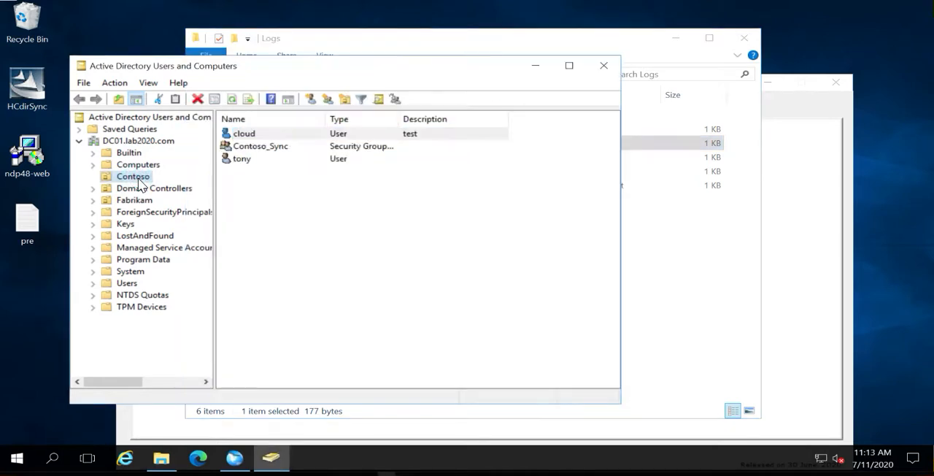
pyautogui.rightClick(242, 196)
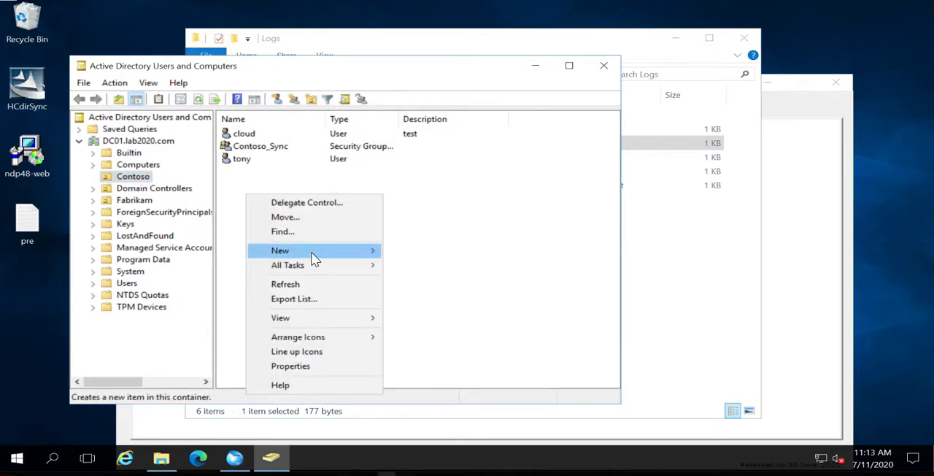
pyautogui.moveTo(328, 253)
pyautogui.click(415, 381)
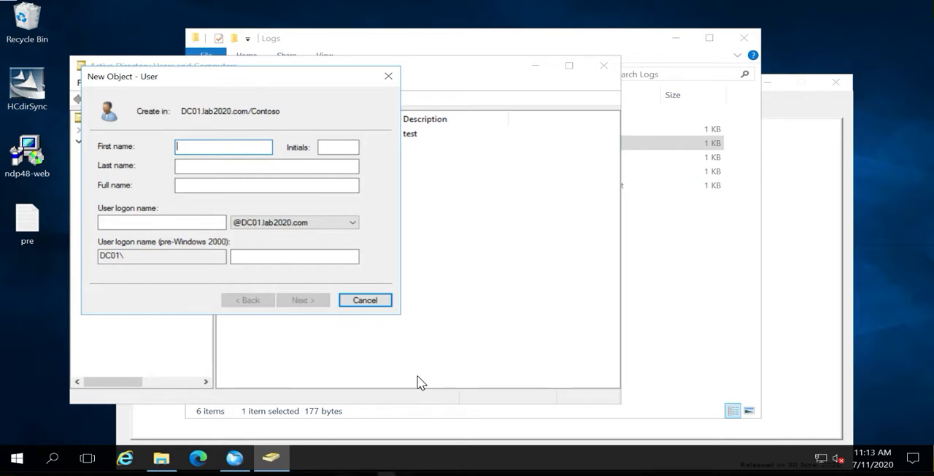
pyautogui.write('manual')
pyautogui.press('BackSpace')
pyautogui.press('BackSpace')
pyautogui.press('BackSpace')
pyautogui.press('BackSpace')
pyautogui.press('BackSpace')
pyautogui.write('test1')
pyautogui.press('Tab')
pyautogui.press('Tab')
pyautogui.press('Tab')
pyautogui.press('Tab')
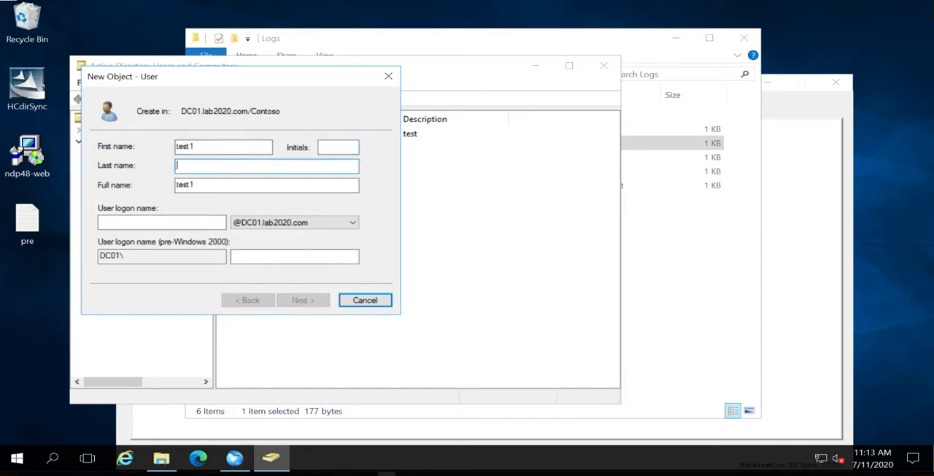
pyautogui.write('test1')
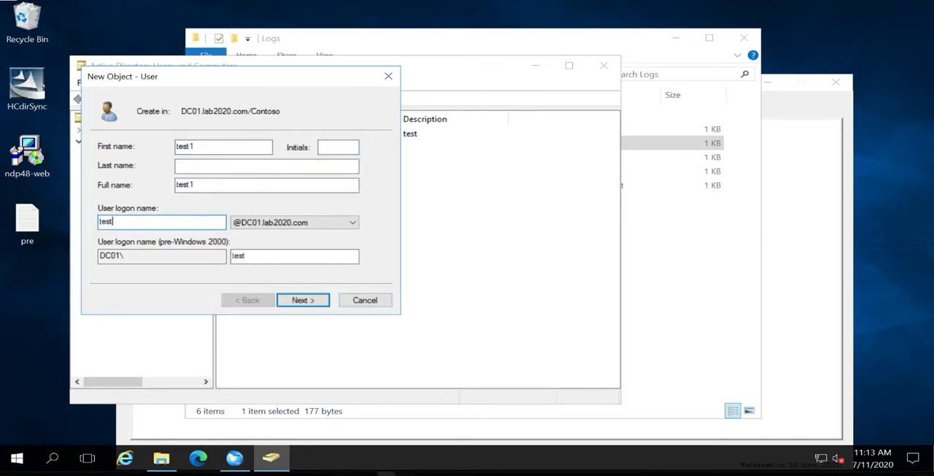
pyautogui.click(304, 302)
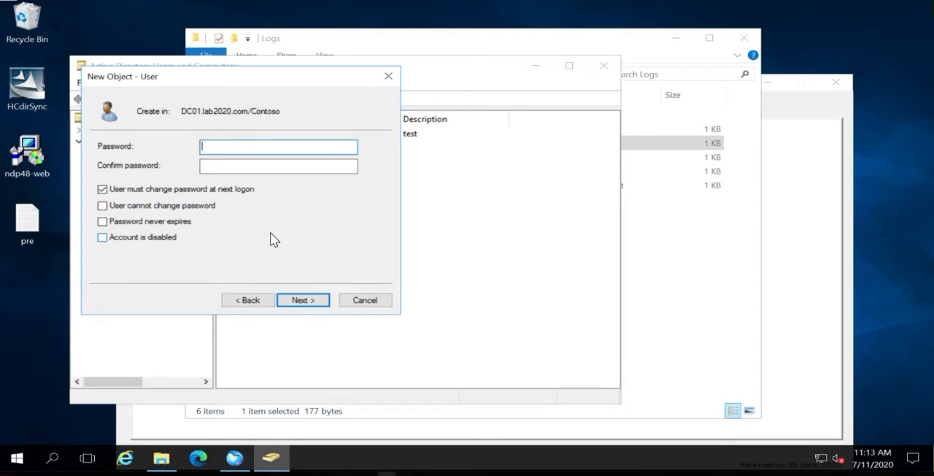
# Write out the new user's password in readable form in the Run dialog and copy it
pyautogui.write('••••••••')
pyautogui.rightClick(13, 464)
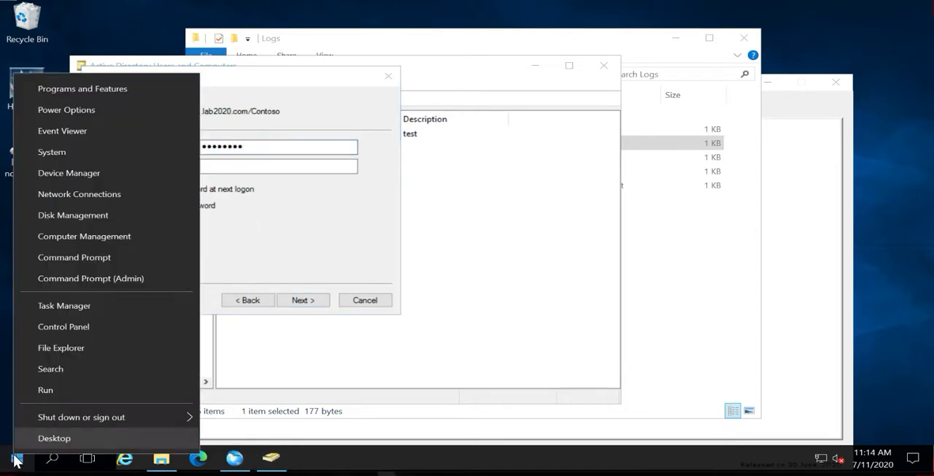
pyautogui.click(56, 391)
pyautogui.write('P@ss')
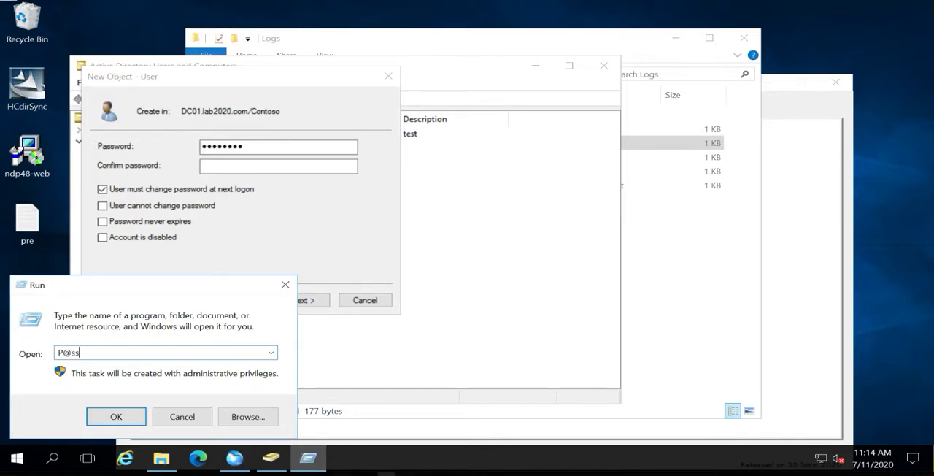
pyautogui.write('w0rd!@#$')
pyautogui.moveTo(129, 353); pyautogui.dragTo(59, 357)
pyautogui.hotkey('ctrl', 'c')
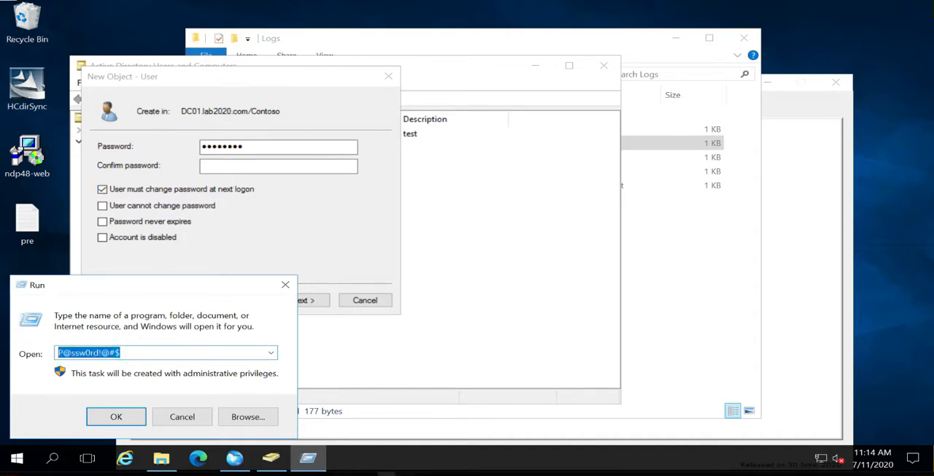
# Paste the copied password into the password and confirmation fields for test1 and finish creating the user
pyautogui.doubleClick(280, 144)
pyautogui.hotkey('ctrl', 'v')
pyautogui.click(251, 167)
pyautogui.hotkey('ctrl', 'v')
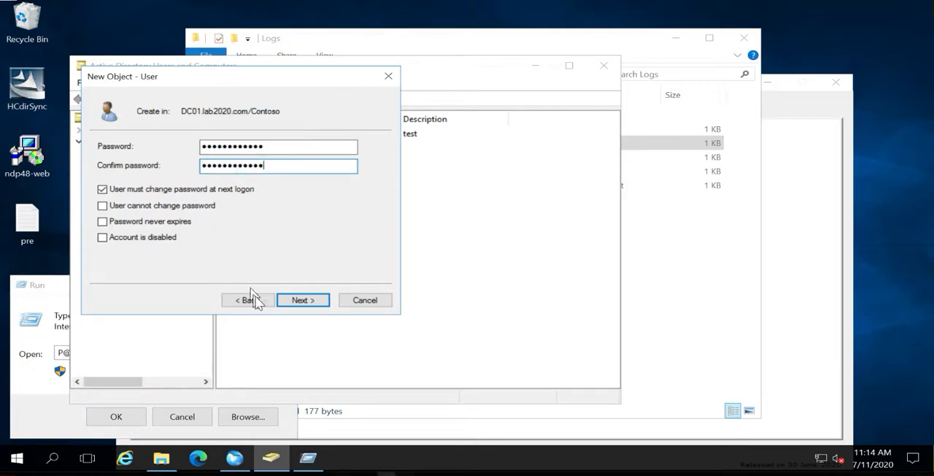
pyautogui.click(285, 300)
pyautogui.click(303, 299)
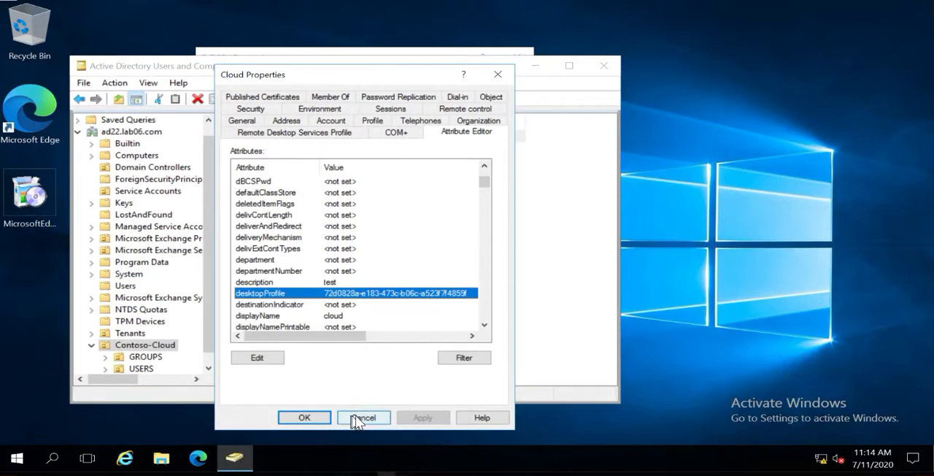
pyautogui.click(360, 420)
pyautogui.rightClick(277, 234)
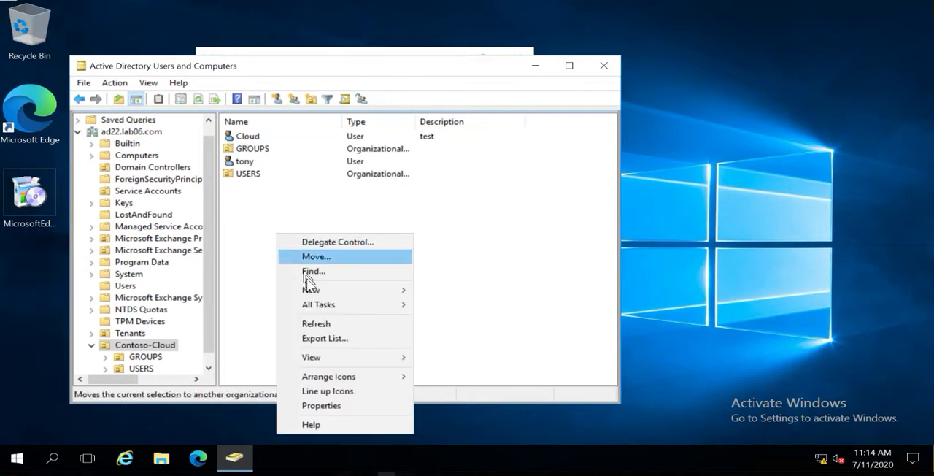
pyautogui.moveTo(313, 292)
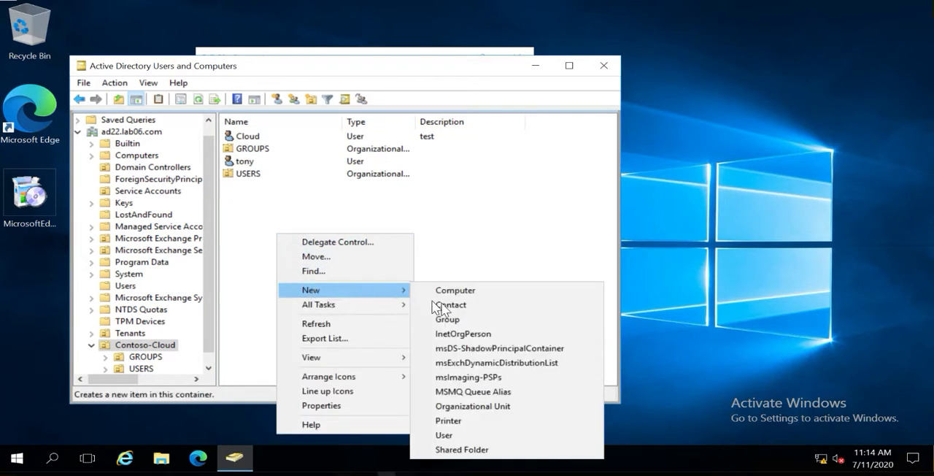
pyautogui.click(450, 437)
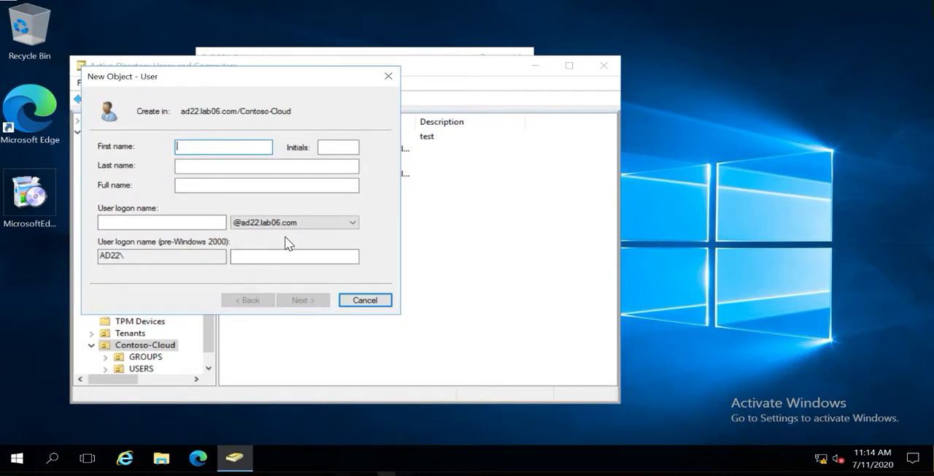
pyautogui.write('test2')
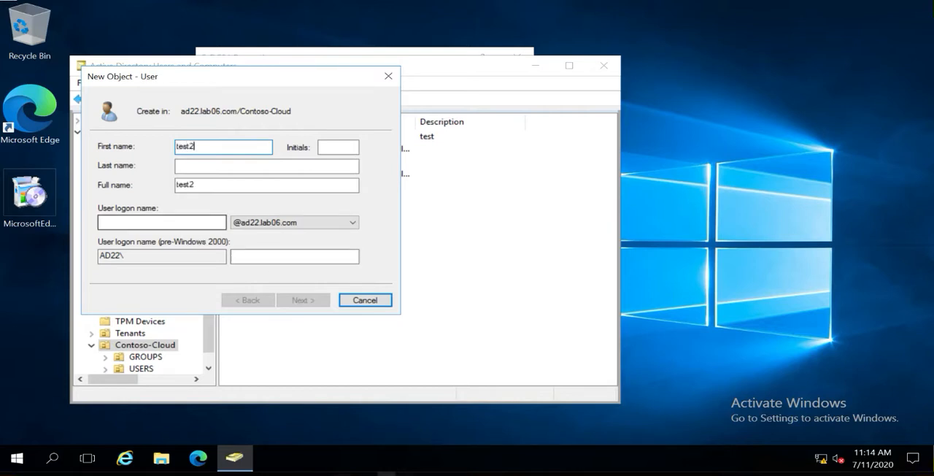
pyautogui.click(180, 221)
pyautogui.write('test')
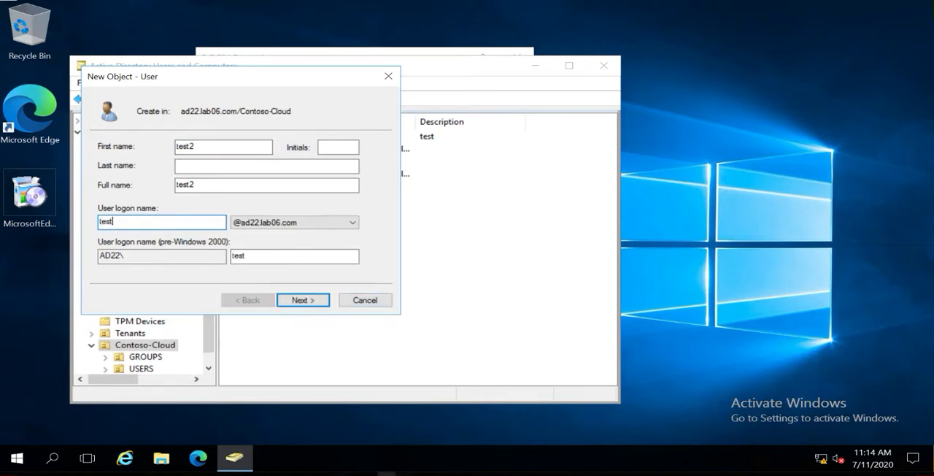
pyautogui.write('2')
pyautogui.click(237, 222)
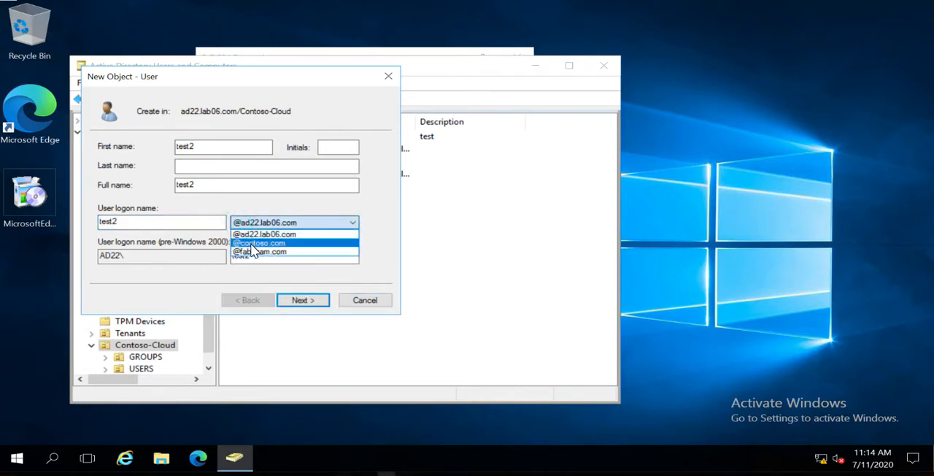
pyautogui.click(253, 244)
pyautogui.click(296, 300)
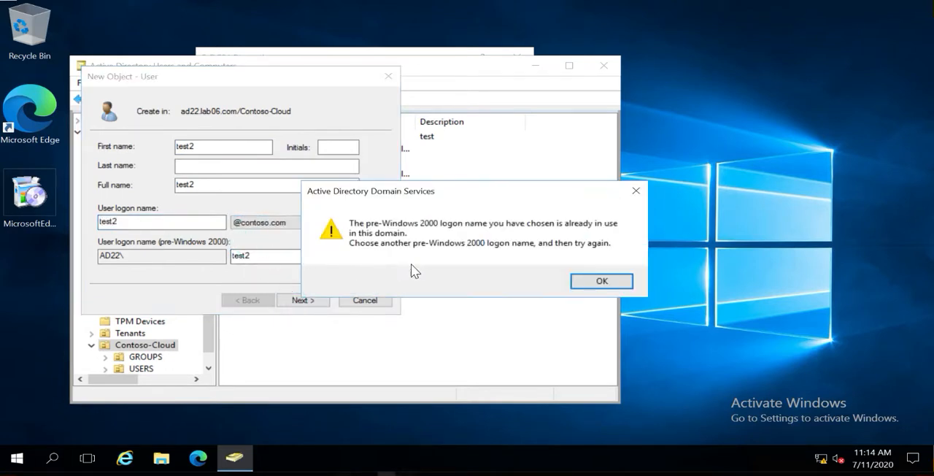
# Dismiss the logon name warning, change the new cloud user's logon name to test2a1, and continue to the password page
pyautogui.click(601, 281)
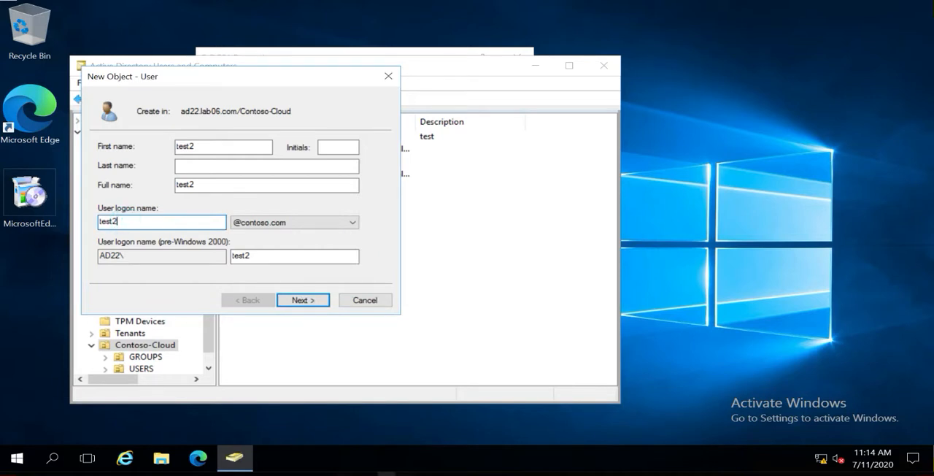
pyautogui.write('a1')
pyautogui.click(298, 305)
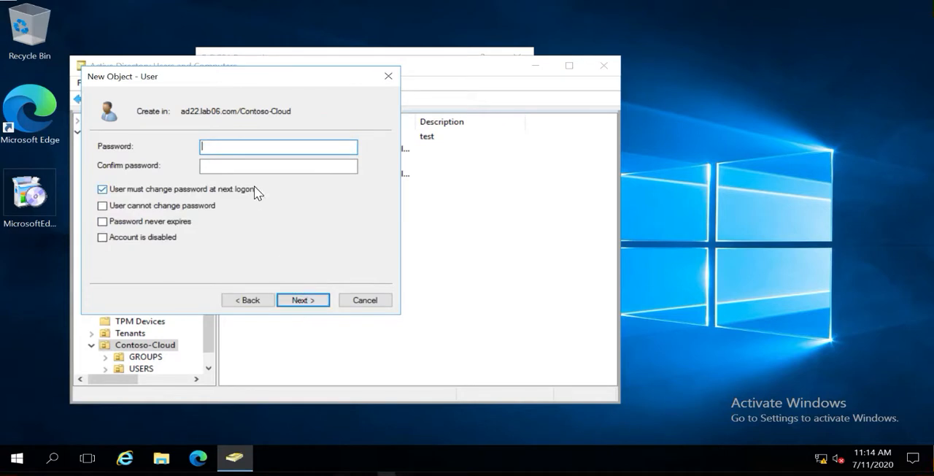
# Paste the password into the password and confirmation fields for test2 and finish creating the cloud user
pyautogui.hotkey('ctrl', 'v')
pyautogui.press('Tab')
pyautogui.hotkey('ctrl', 'v')
pyautogui.click(295, 301)
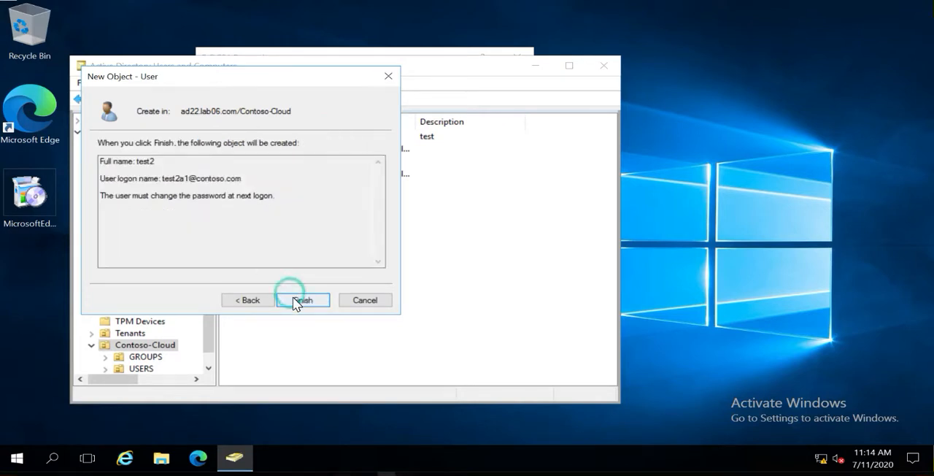
pyautogui.click(296, 301)
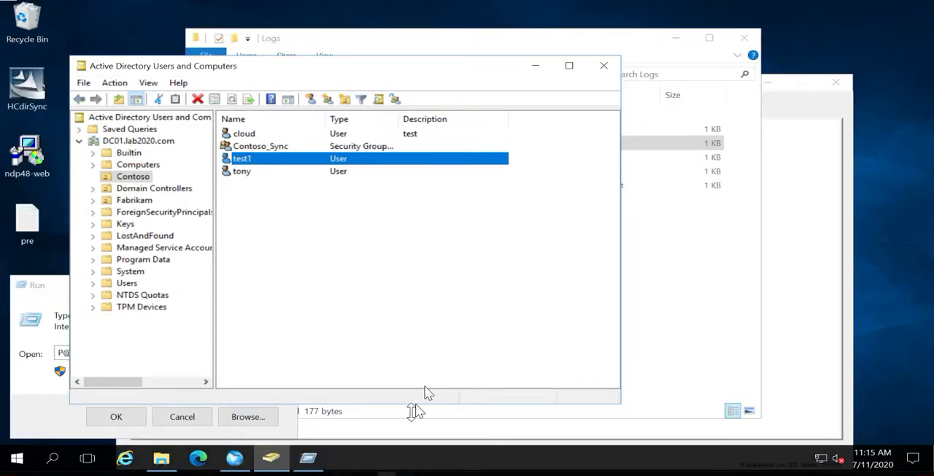
# Switch to AD Connect Sync and open the object mapping details for the Contoso root, viewing the group, contact and user lists
pyautogui.click(239, 463)
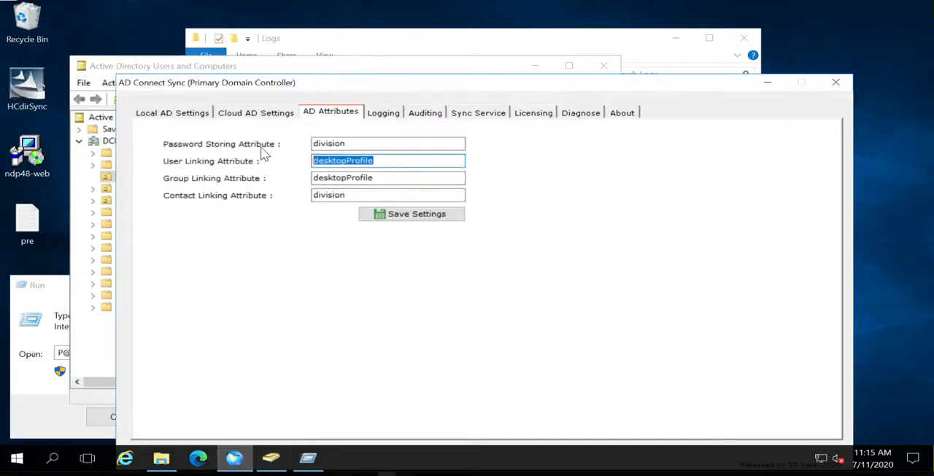
pyautogui.click(249, 114)
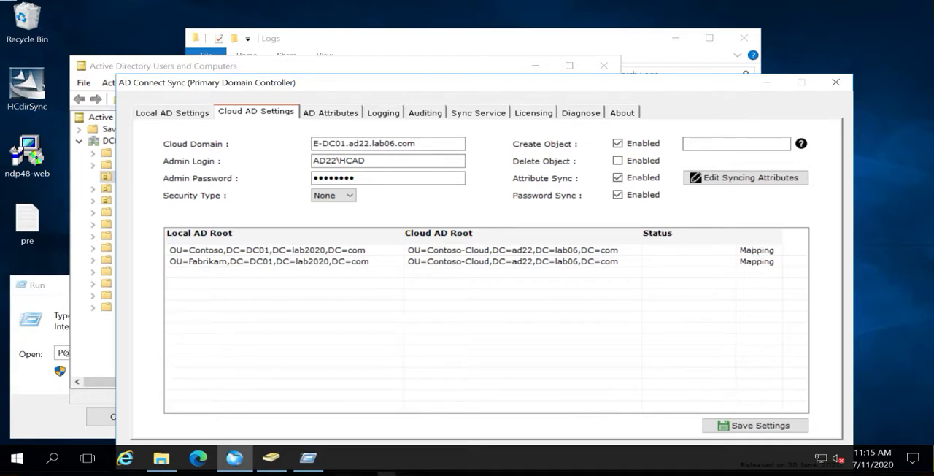
pyautogui.click(759, 252)
pyautogui.doubleClick(759, 252)
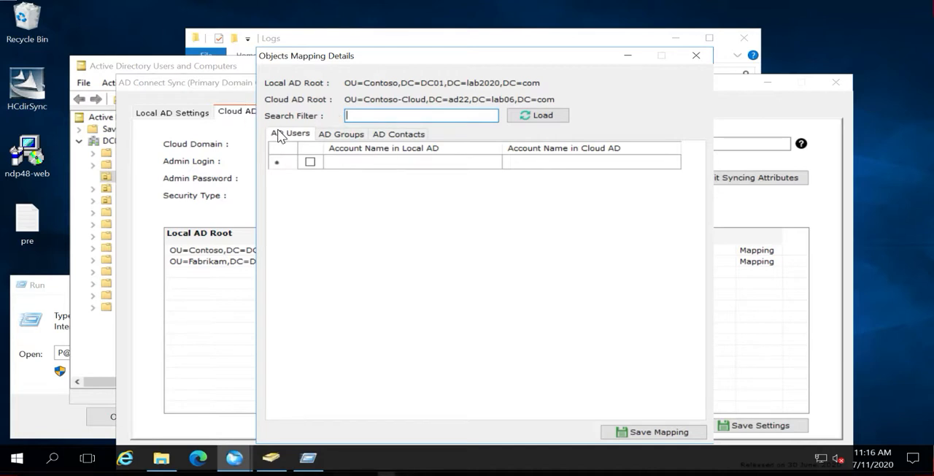
pyautogui.click(335, 133)
pyautogui.click(391, 133)
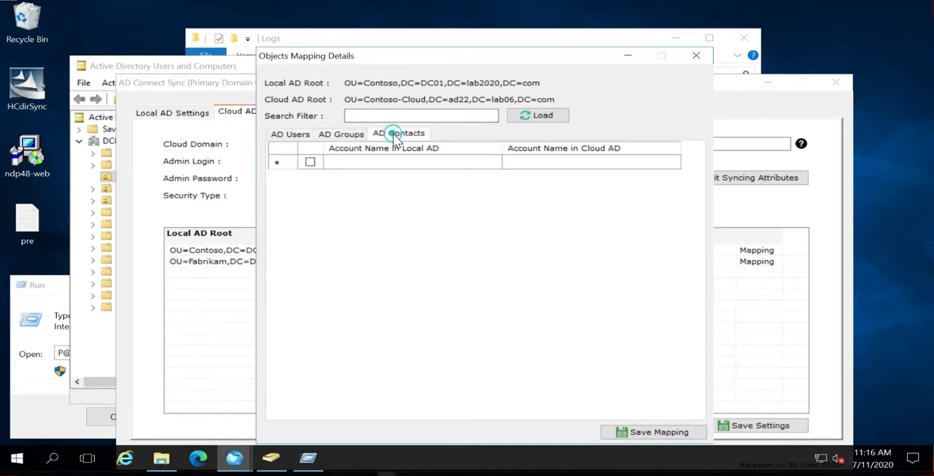
pyautogui.click(297, 133)
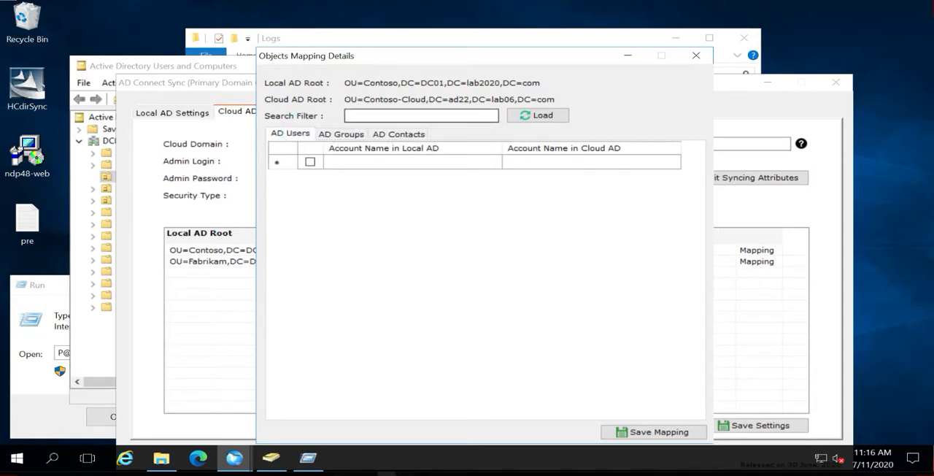
# Load the local AD users that match the search filter test
pyautogui.click(374, 115)
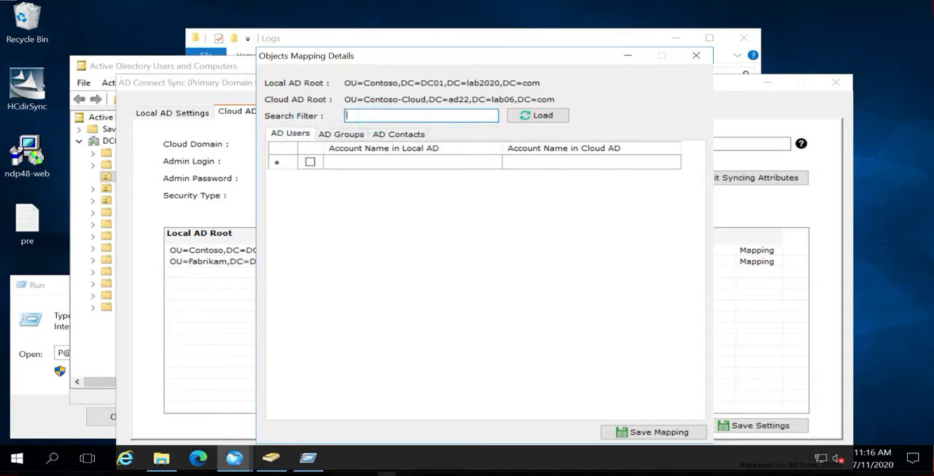
pyautogui.write('test')
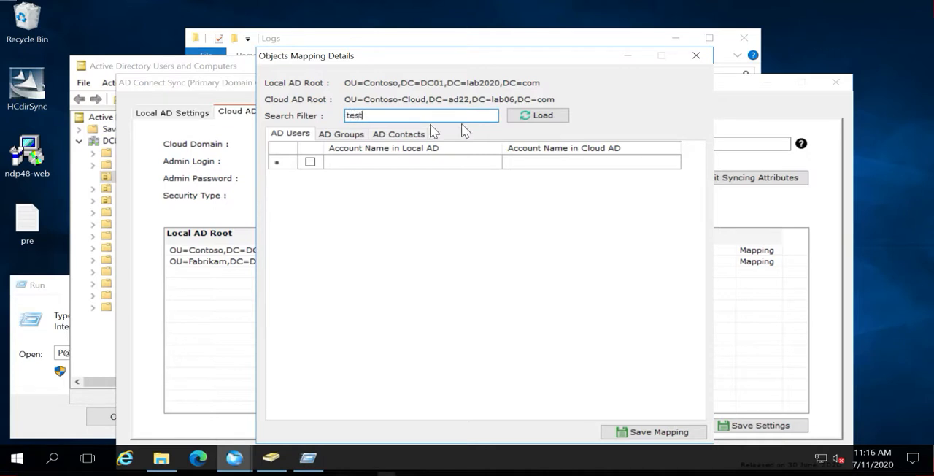
pyautogui.click(538, 123)
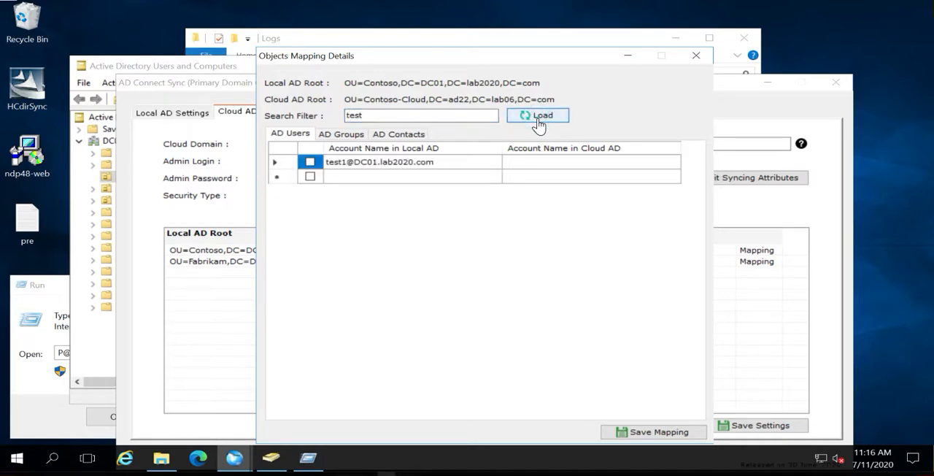
pyautogui.doubleClick(356, 115)
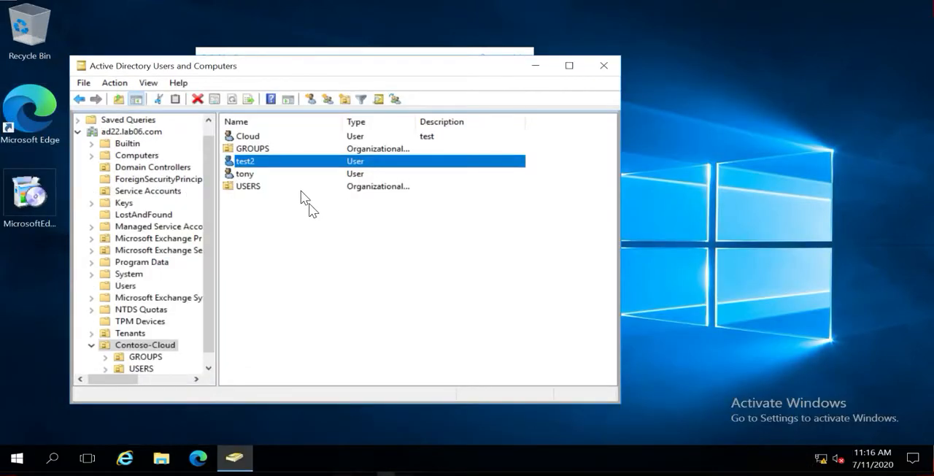
# On the cloud domain controller, copy the userPrincipalName value from the attributes of cloud user test2
pyautogui.doubleClick(261, 162)
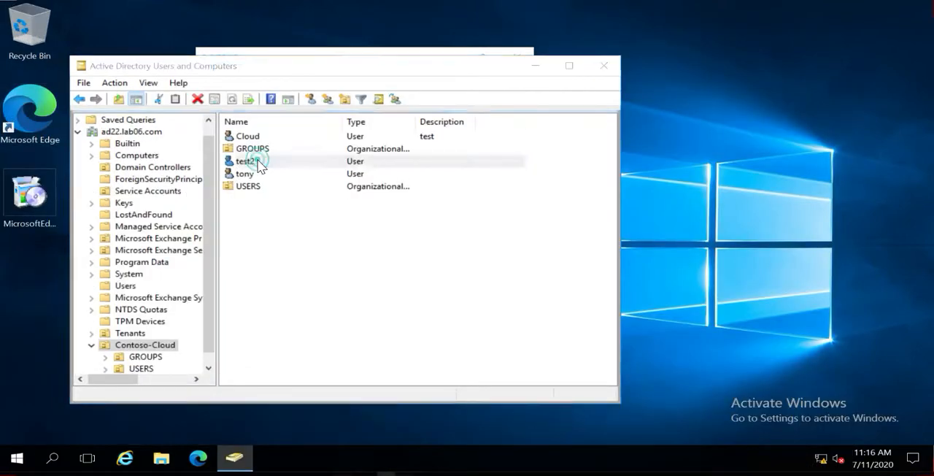
pyautogui.click(451, 121)
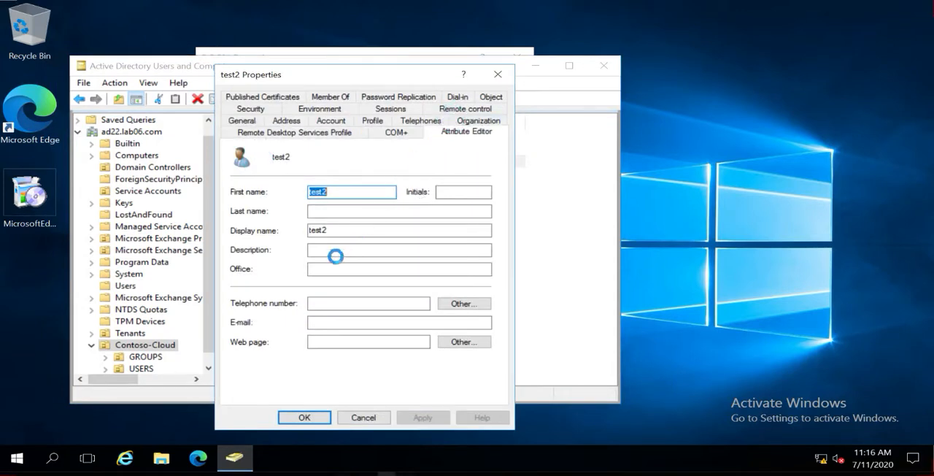
pyautogui.click(297, 237)
pyautogui.press('u')
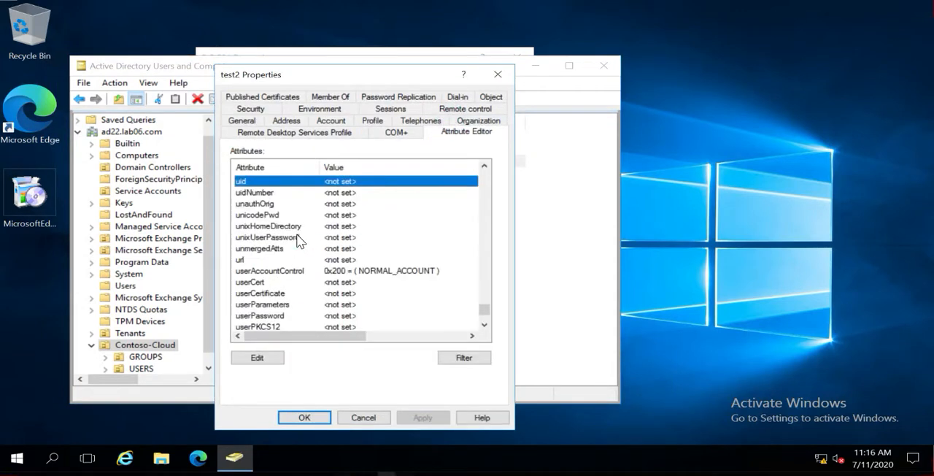
pyautogui.press('r')
pyautogui.scroll(-2, 297, 235)
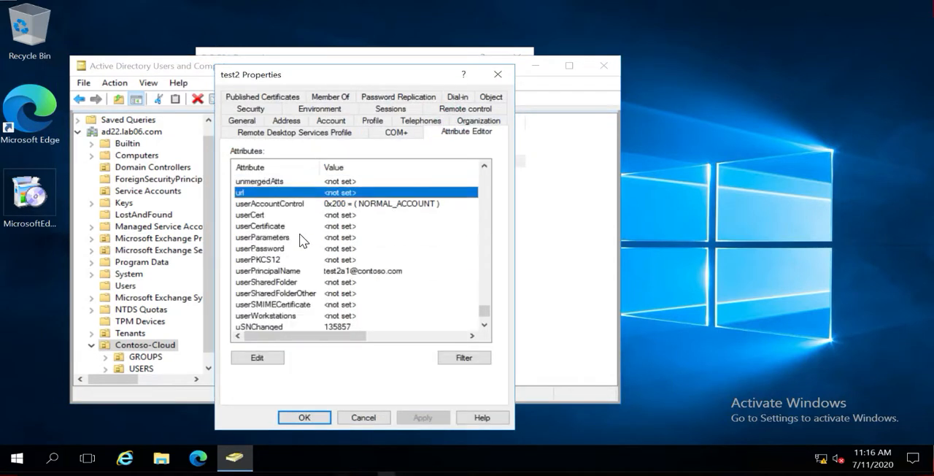
pyautogui.doubleClick(282, 271)
pyautogui.hotkey('ctrl', 'c')
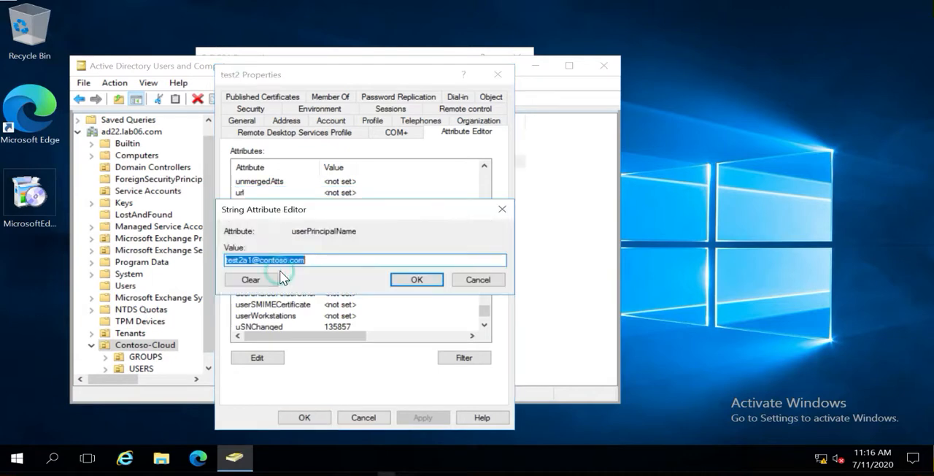
pyautogui.click(478, 279)
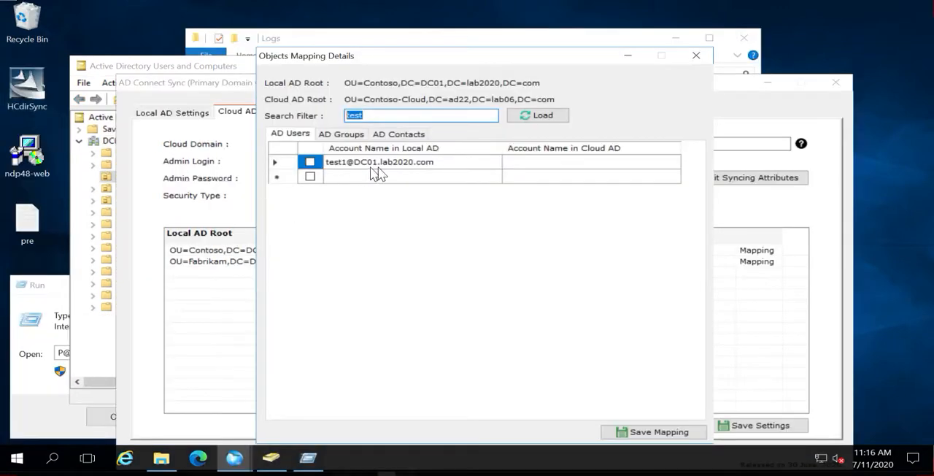
# Map local account test1 to the copied cloud account name in AD Connect Sync and save the mapping
pyautogui.click(523, 167)
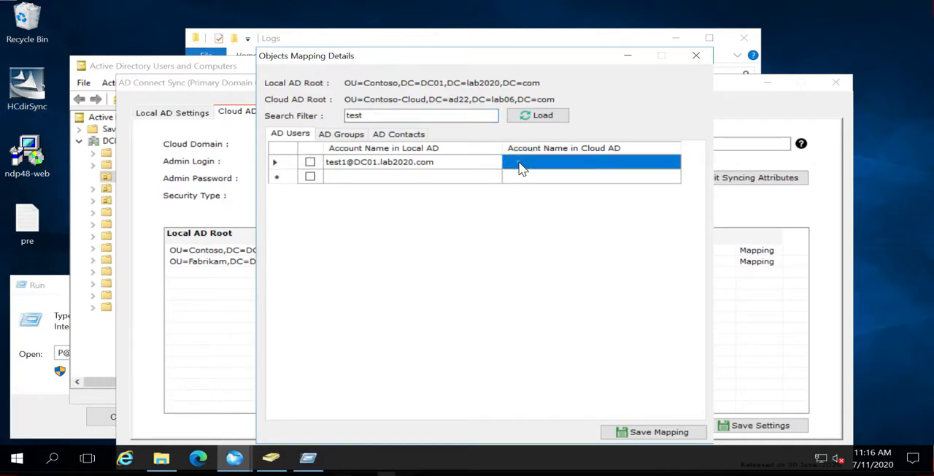
pyautogui.click(523, 167)
pyautogui.hotkey('ctrl', 'v')
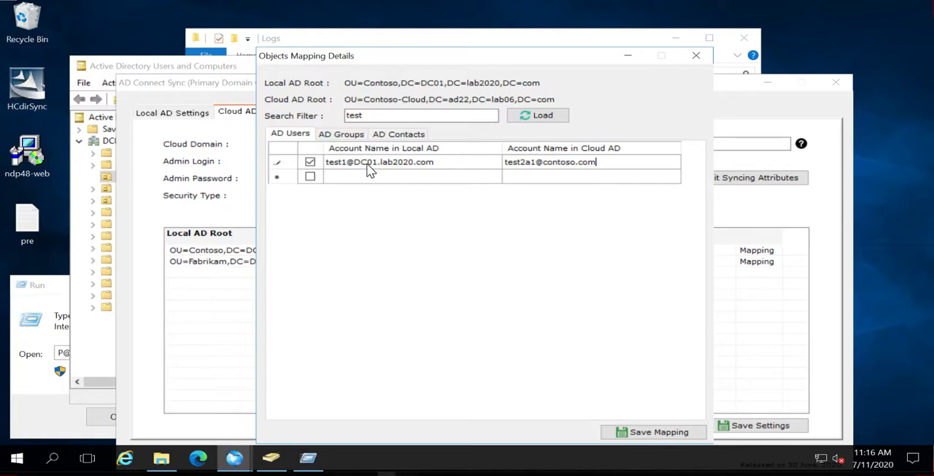
pyautogui.click(644, 432)
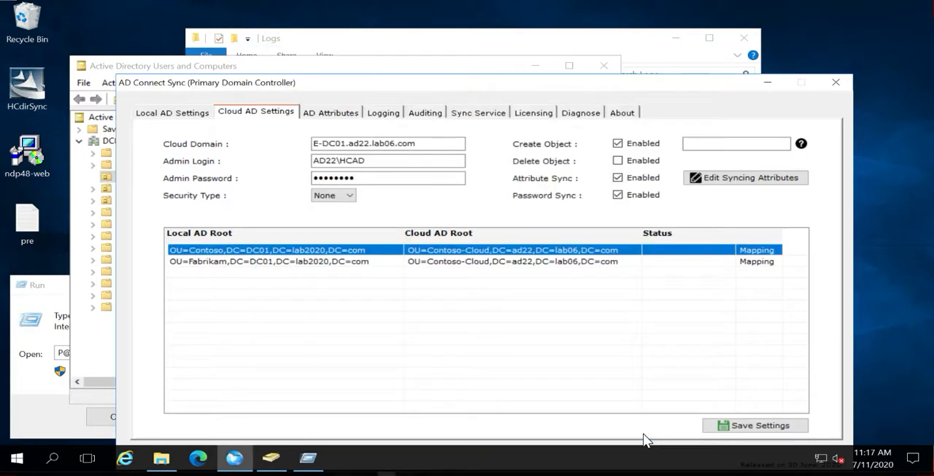
# Set the initials to 2 and the last name to asdf for local user test1 in the Contoso OU, and apply the changes
pyautogui.click(117, 64)
pyautogui.click(257, 159)
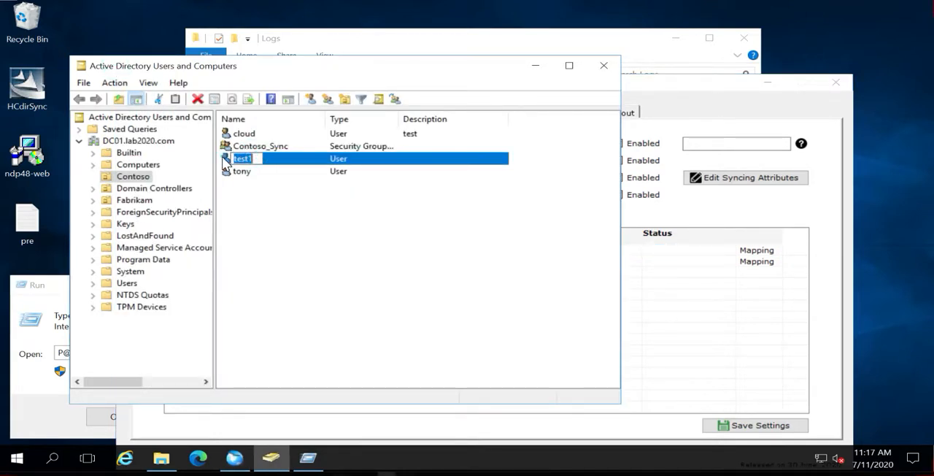
pyautogui.doubleClick(223, 159)
pyautogui.click(446, 175)
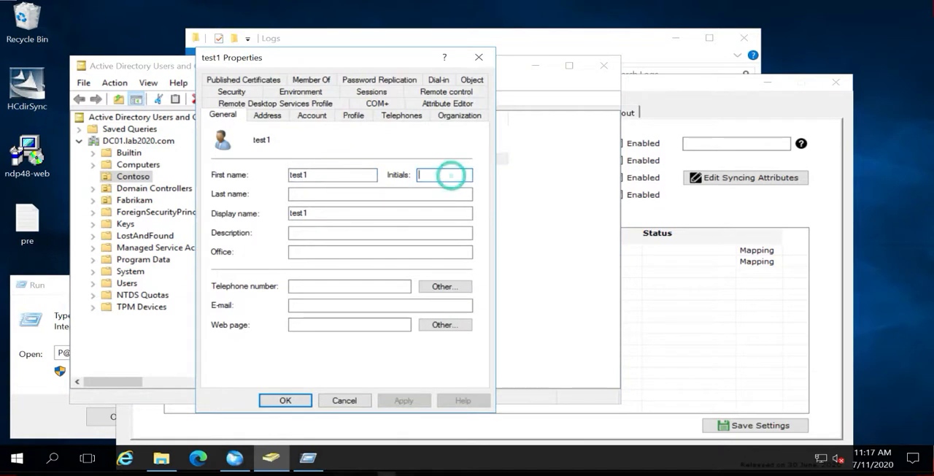
pyautogui.write('2')
pyautogui.click(329, 192)
pyautogui.write('asdf')
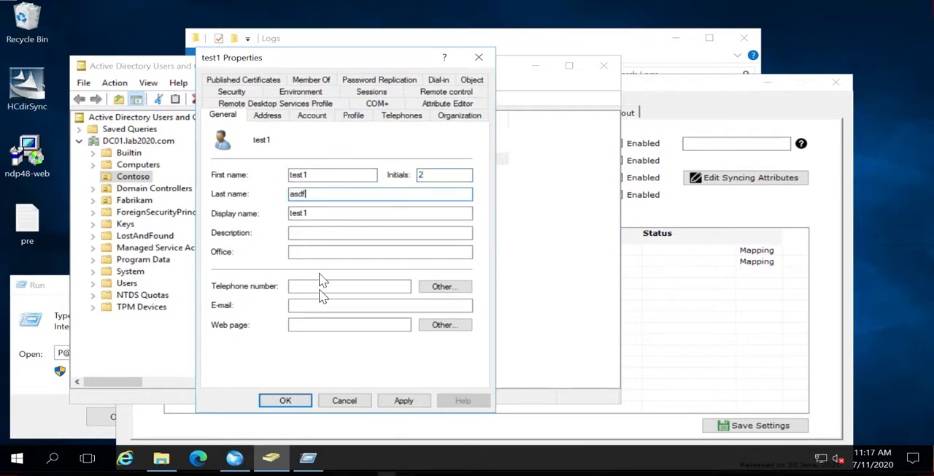
pyautogui.click(403, 401)
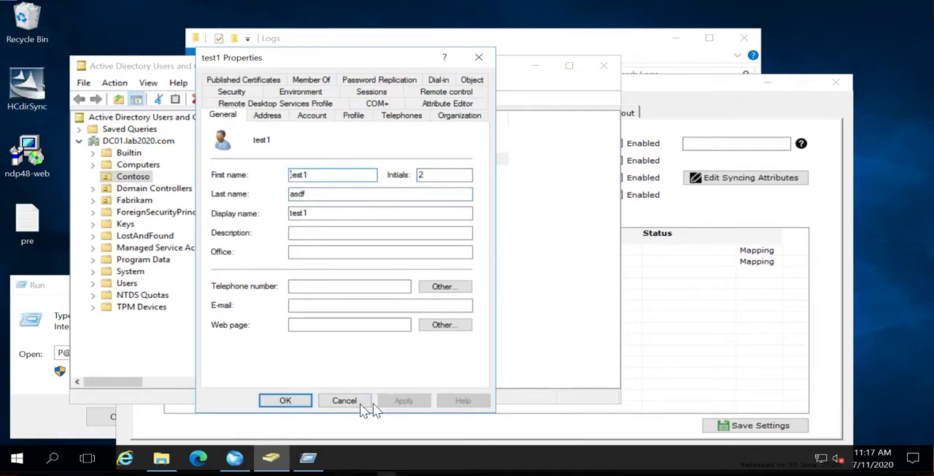
pyautogui.click(286, 399)
# Trigger the AD Connect Sync service to synchronize immediately
pyautogui.click(234, 457)
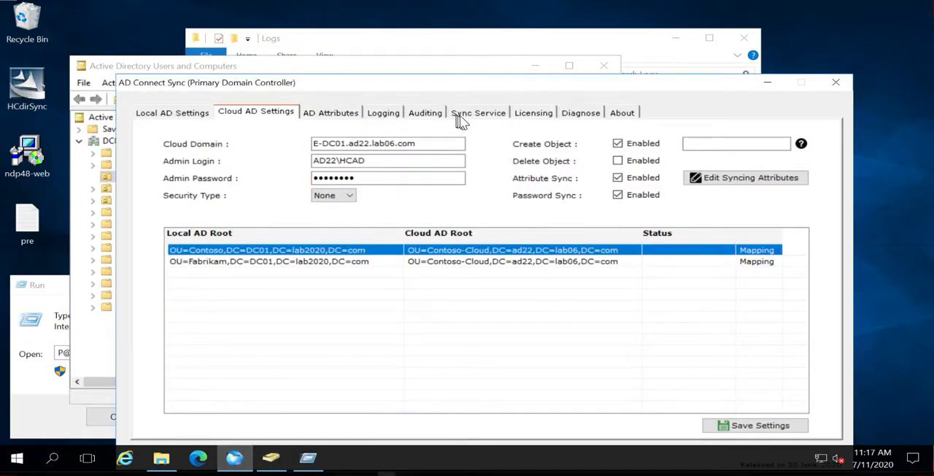
pyautogui.click(465, 119)
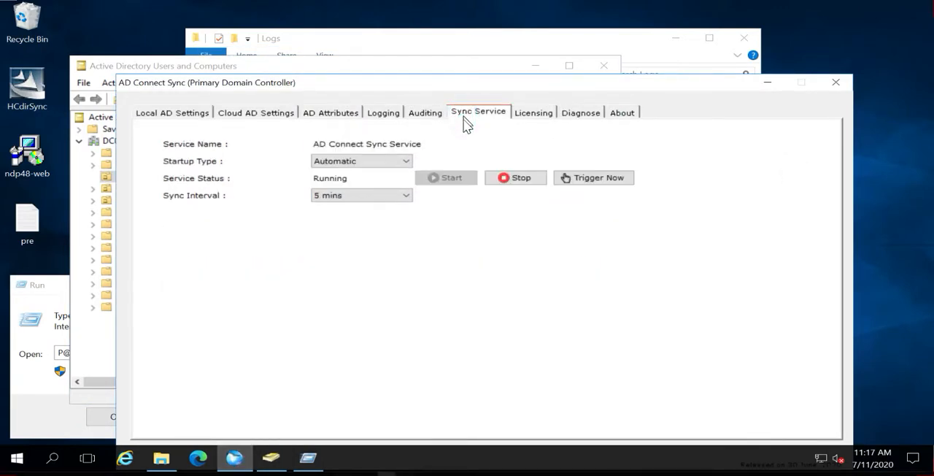
pyautogui.click(589, 181)
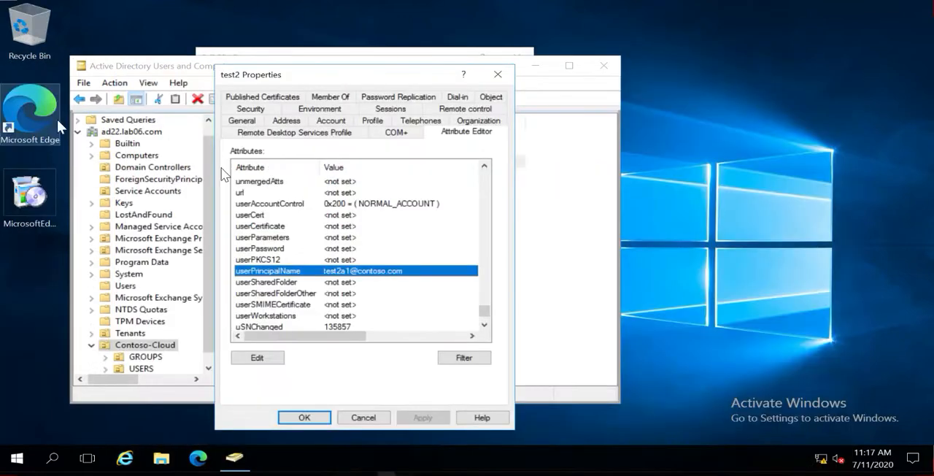
# Reopen the general properties of cloud user test2 and check the first name, initials, last name and display name against local user test1
pyautogui.click(304, 417)
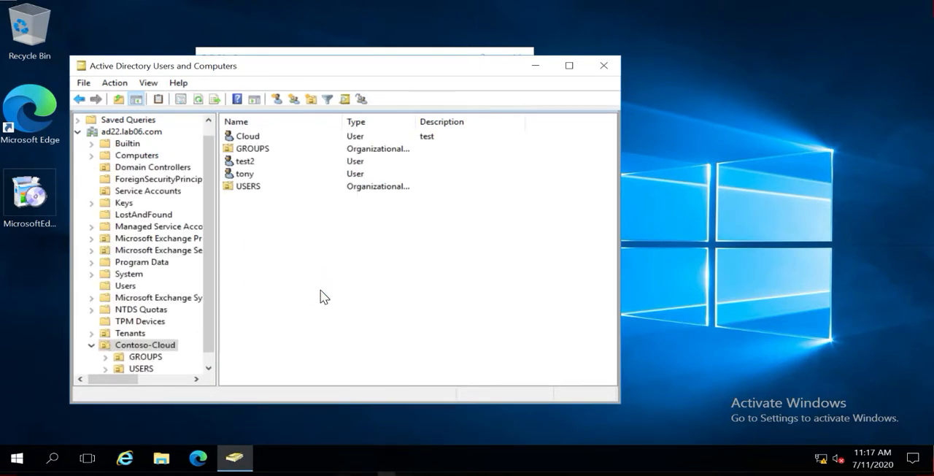
pyautogui.doubleClick(250, 162)
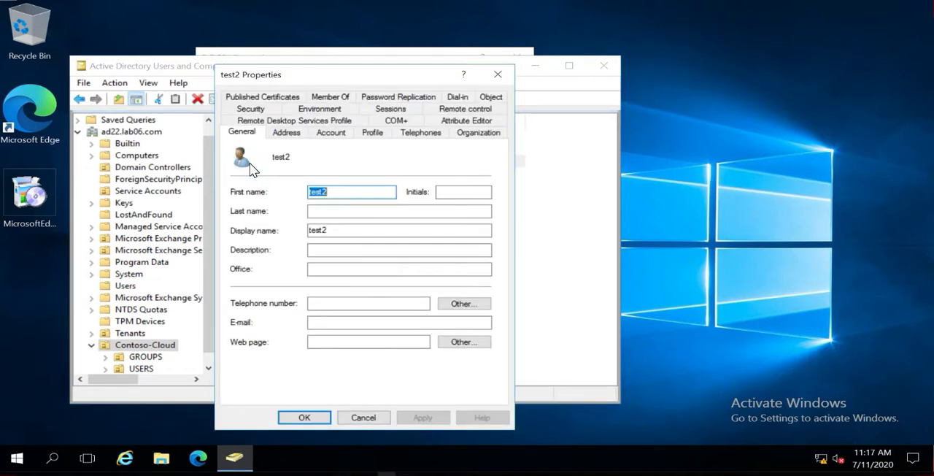
pyautogui.click(368, 422)
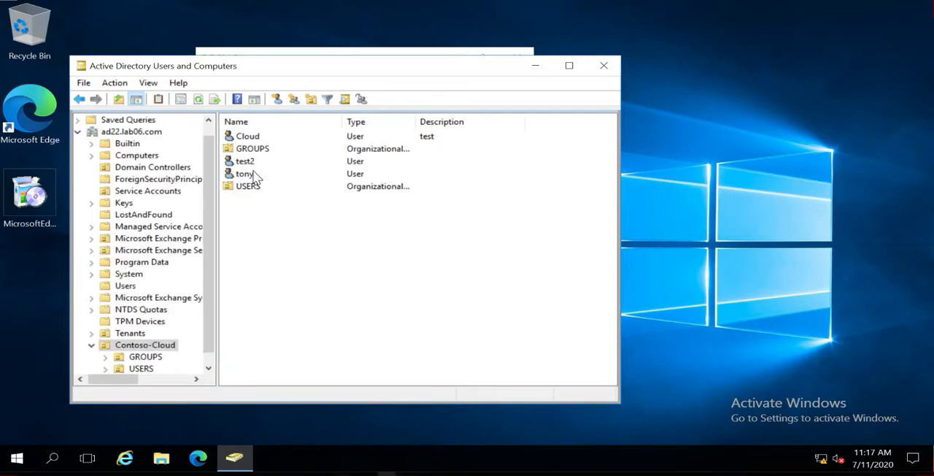
pyautogui.doubleClick(246, 161)
pyautogui.click(359, 417)
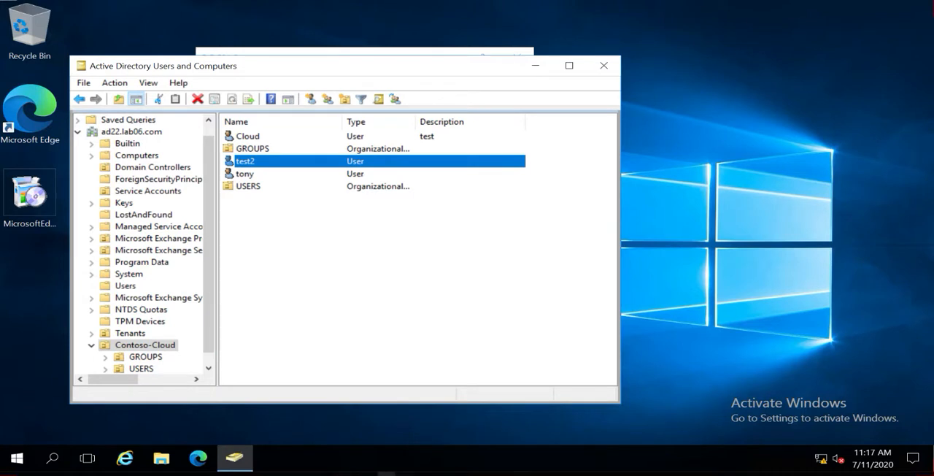
pyautogui.click(302, 281)
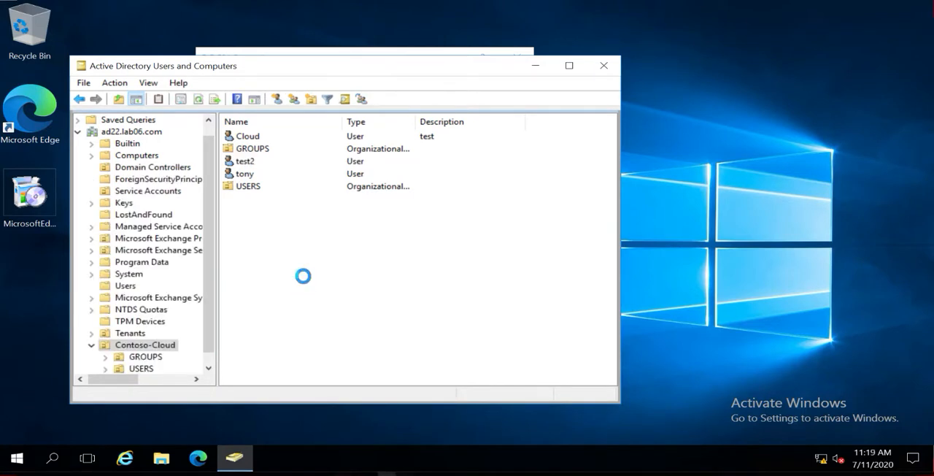
pyautogui.doubleClick(248, 161)
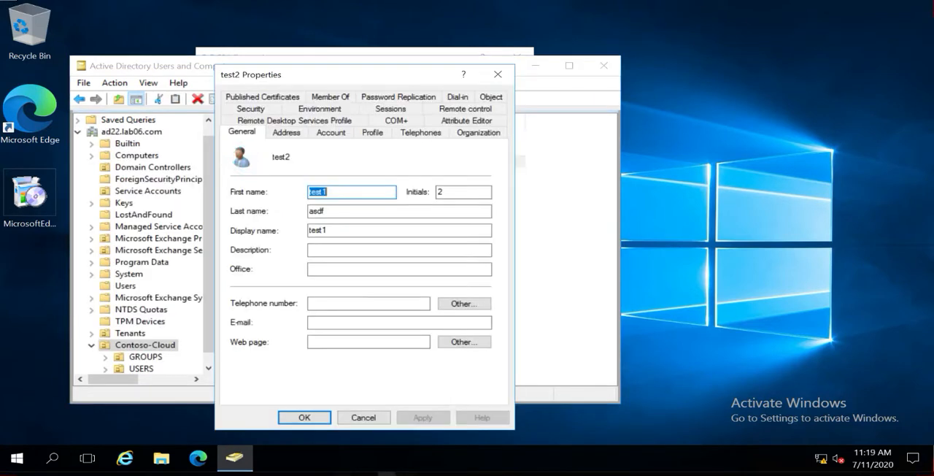
pyautogui.doubleClick(448, 191)
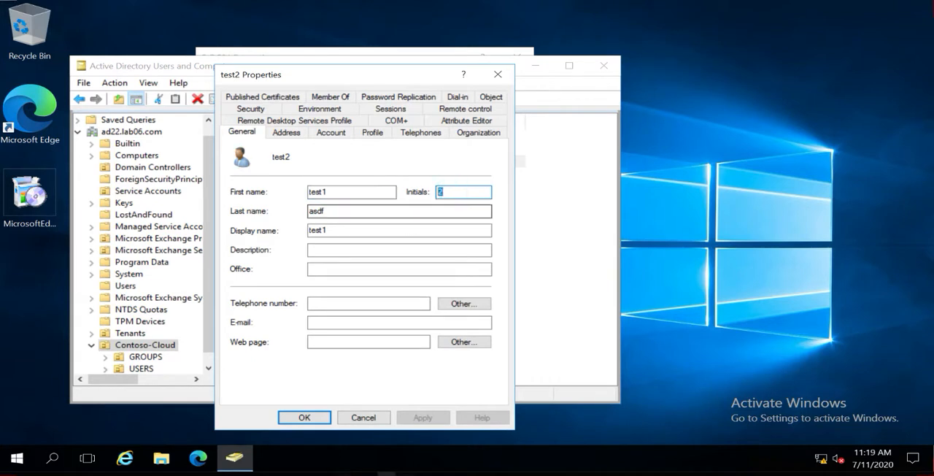
pyautogui.doubleClick(317, 211)
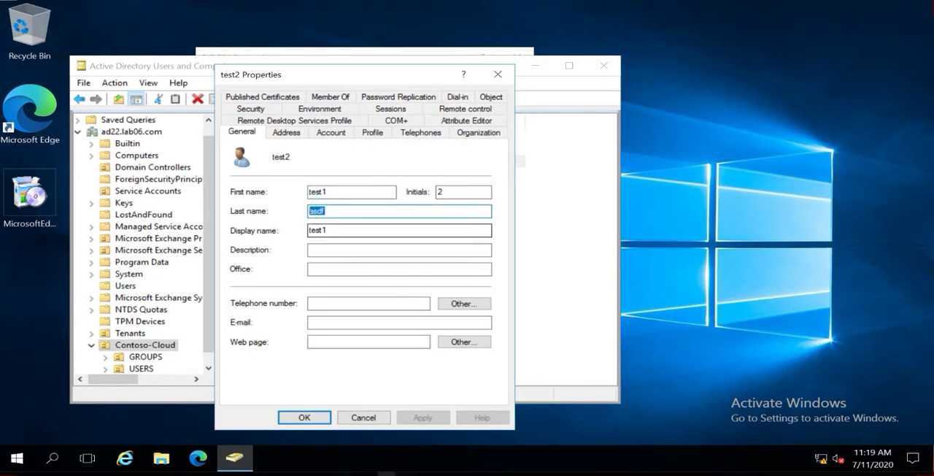
pyautogui.doubleClick(318, 230)
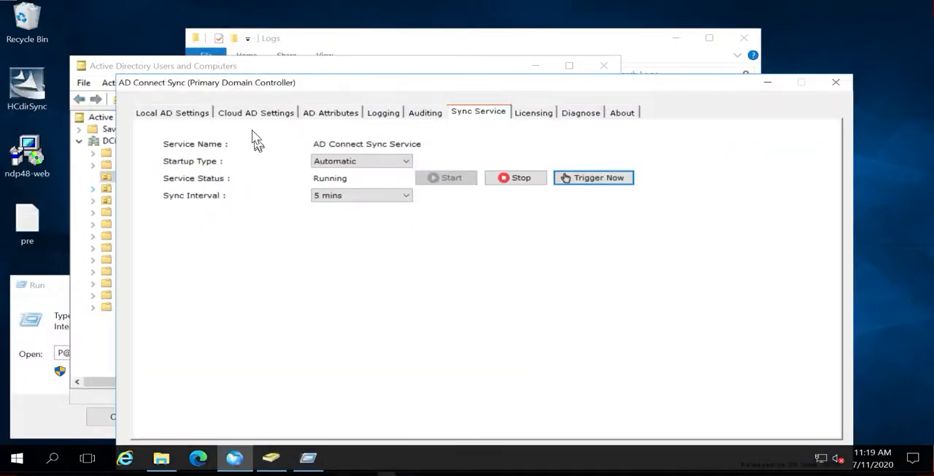
# Open the object mapping for the Fabrikam root in AD Connect Sync, load users matching test, and close the mapping details without saving
pyautogui.click(254, 111)
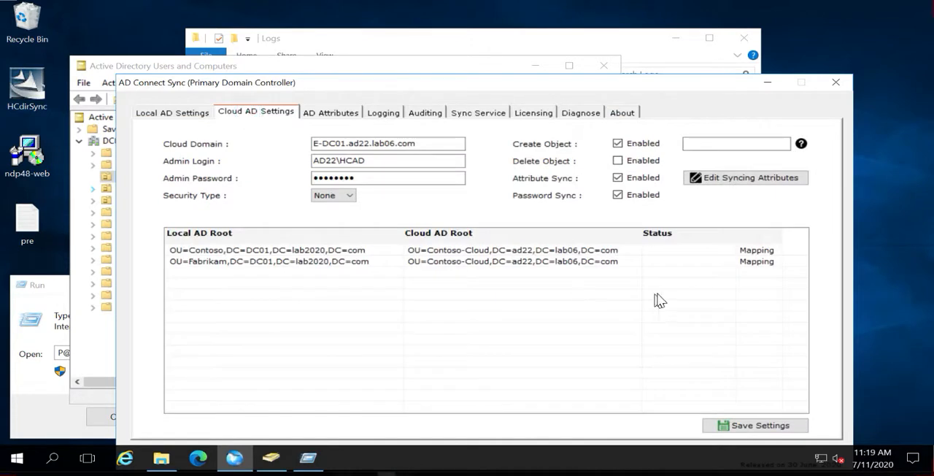
pyautogui.click(758, 264)
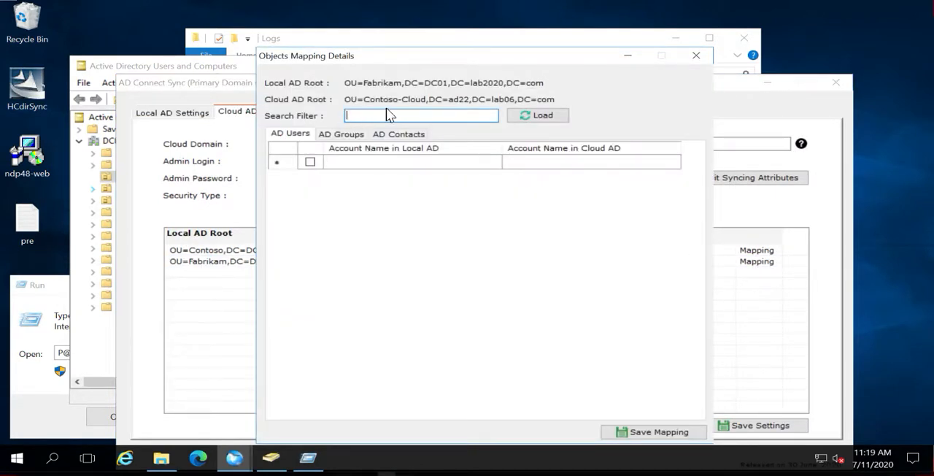
pyautogui.write('test')
pyautogui.click(535, 117)
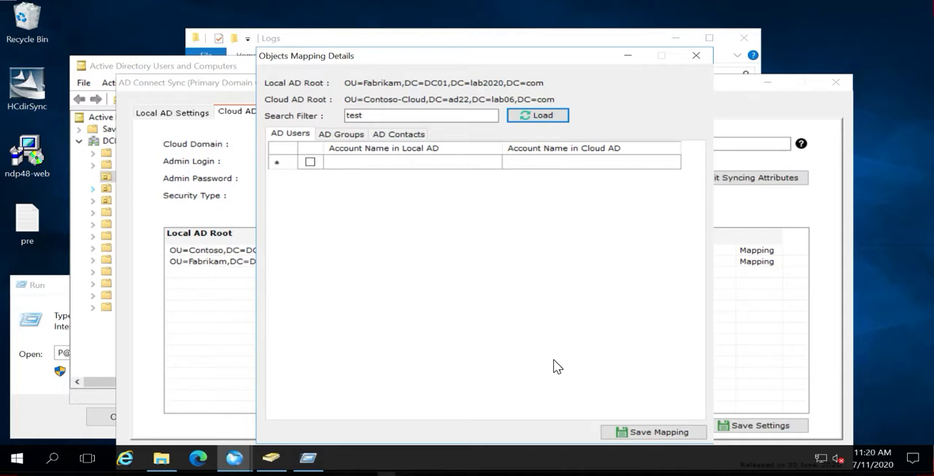
pyautogui.click(525, 162)
pyautogui.click(524, 162)
pyautogui.click(696, 56)
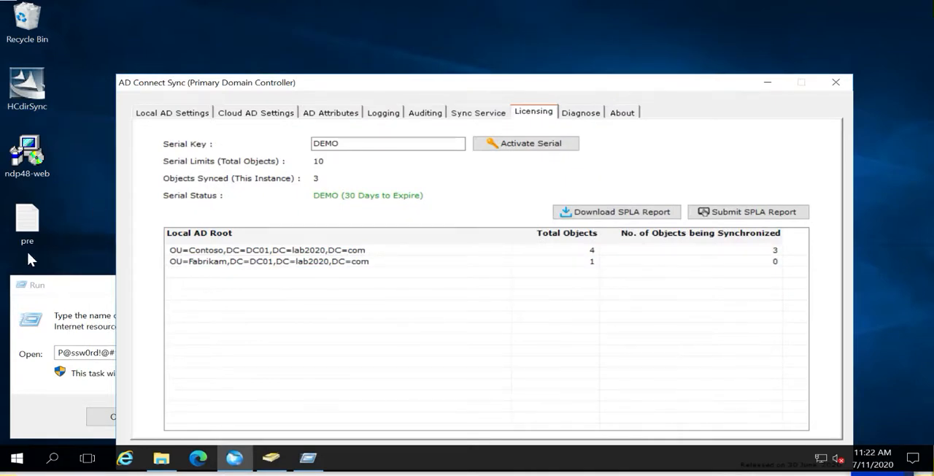
# Dismiss the leftover Run dialog and display the Local AD Settings in AD Connect Sync
pyautogui.click(74, 284)
pyautogui.click(181, 415)
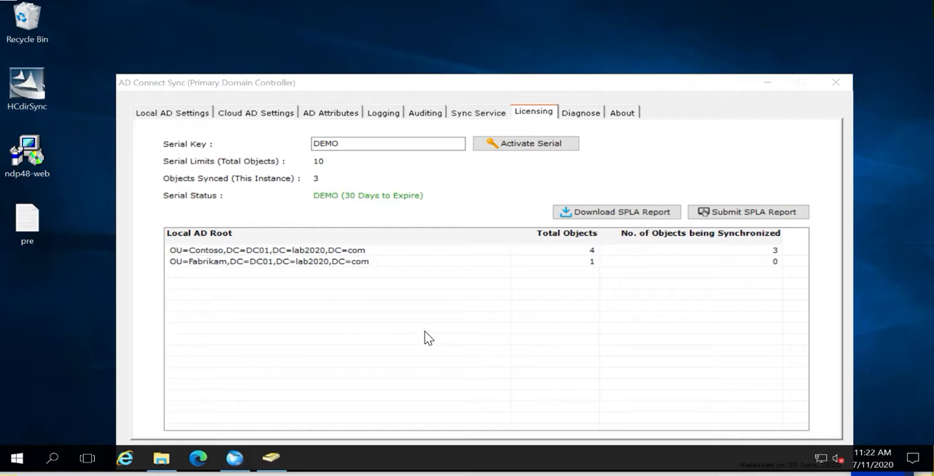
pyautogui.click(192, 116)
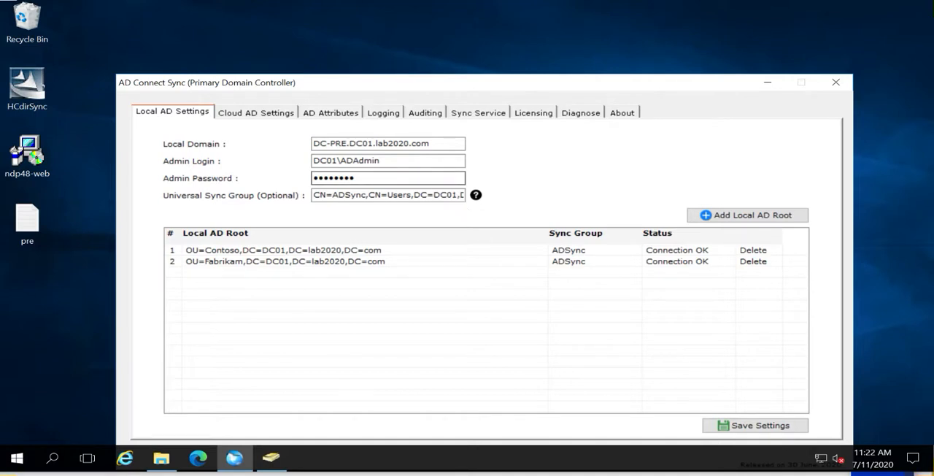
# Launch Registry Editor with regedit and select the HCdirSync key under HKEY_LOCAL_MACHINE\SOFTWARE
pyautogui.rightClick(17, 457)
pyautogui.click(56, 392)
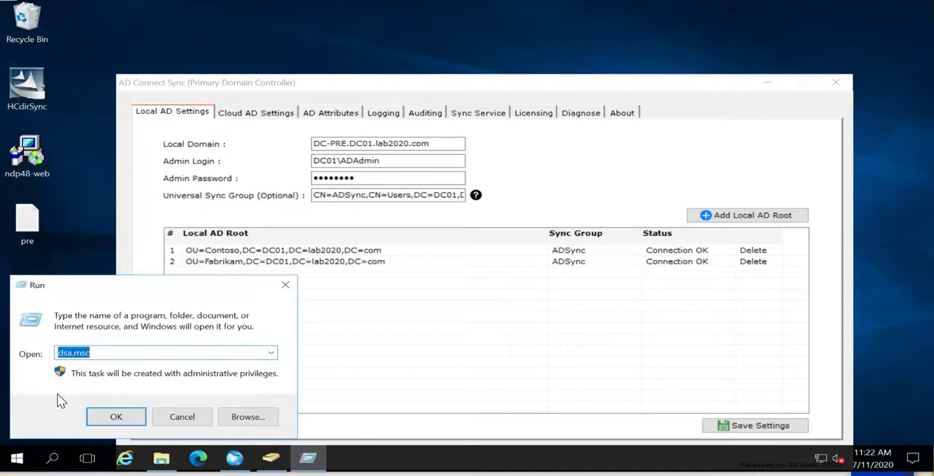
pyautogui.write('regedit')
pyautogui.click(131, 418)
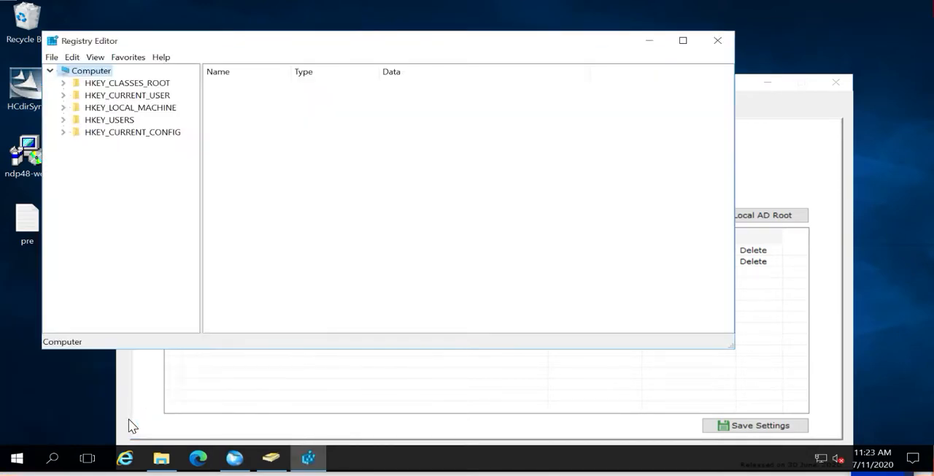
pyautogui.click(64, 107)
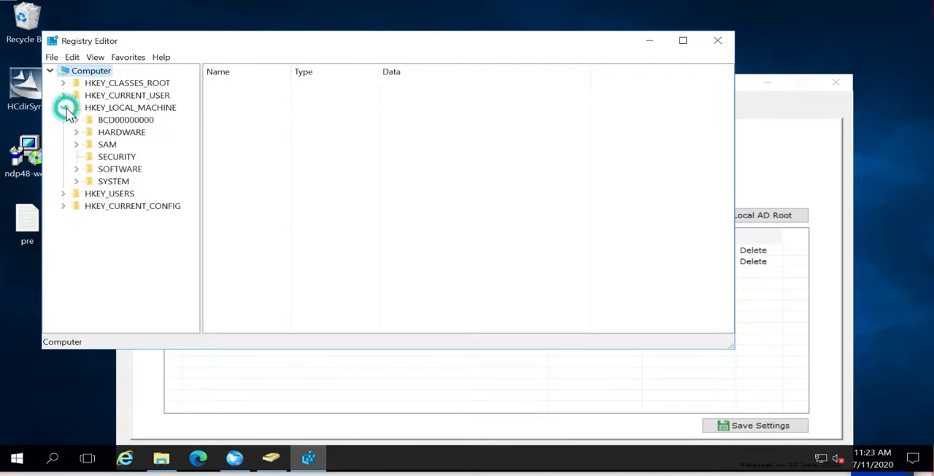
pyautogui.click(76, 170)
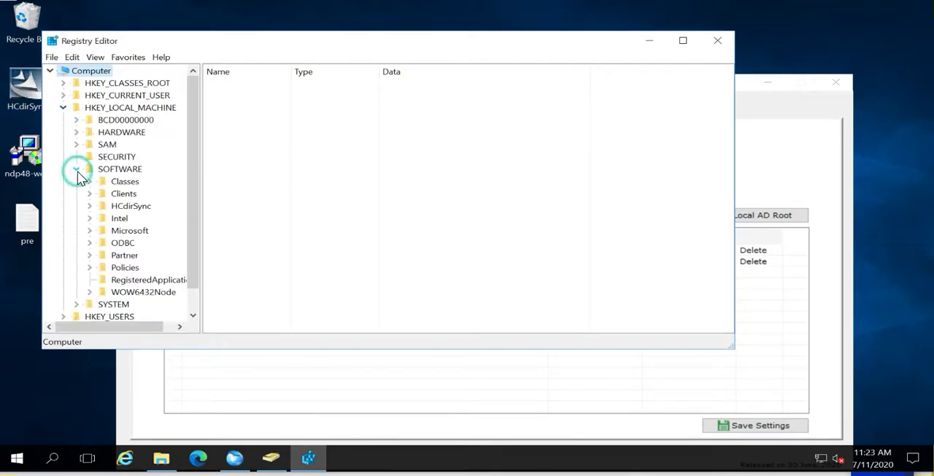
pyautogui.click(118, 208)
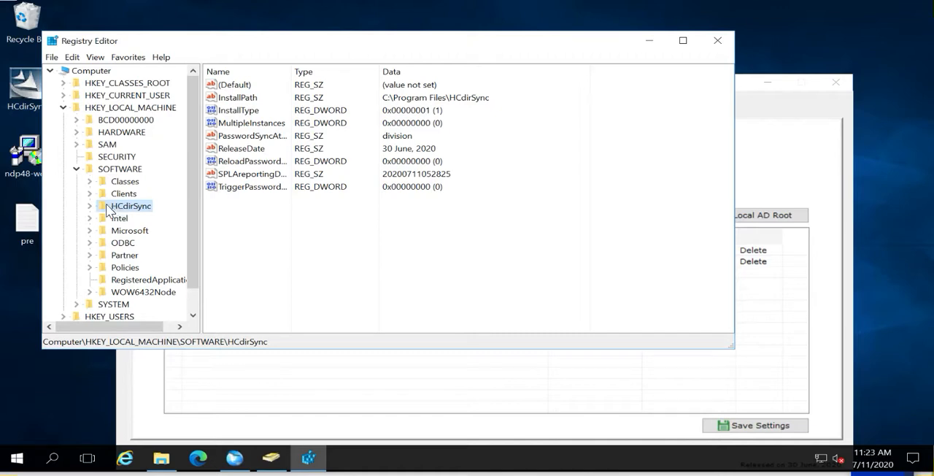
# Expand the HCdirSync key and review its values and those of its Default subkey down to the end of the list
pyautogui.click(90, 206)
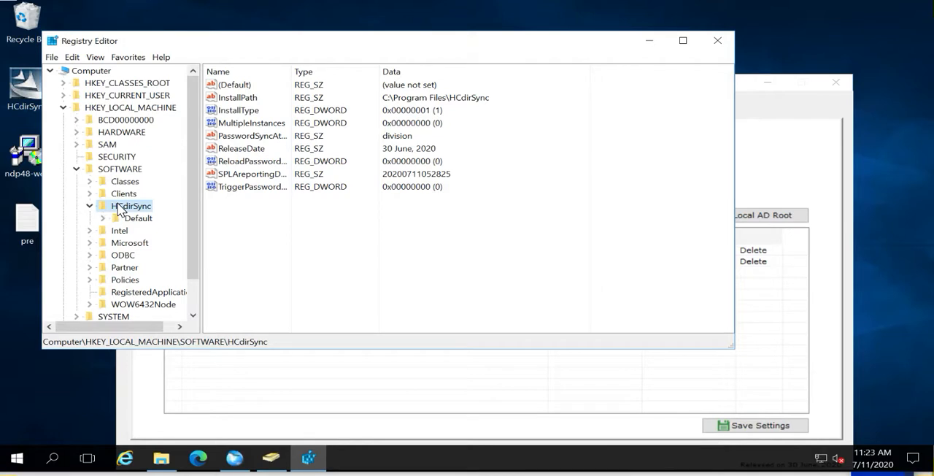
pyautogui.click(114, 217)
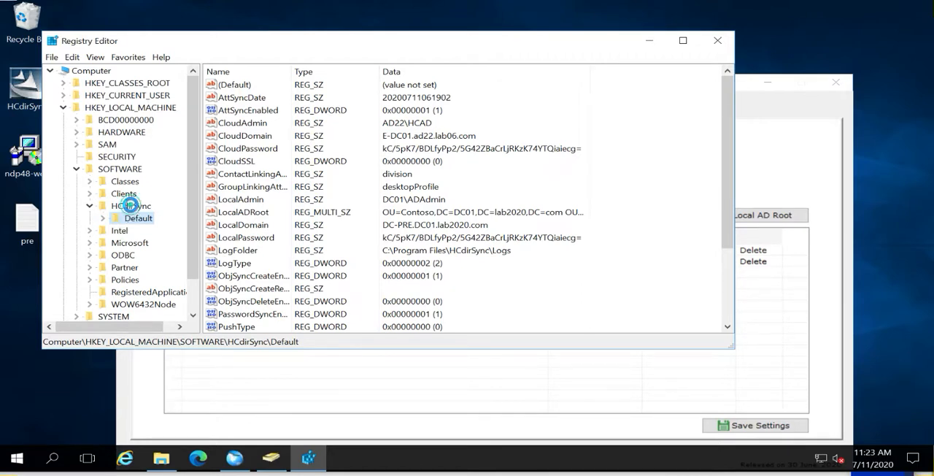
pyautogui.click(131, 207)
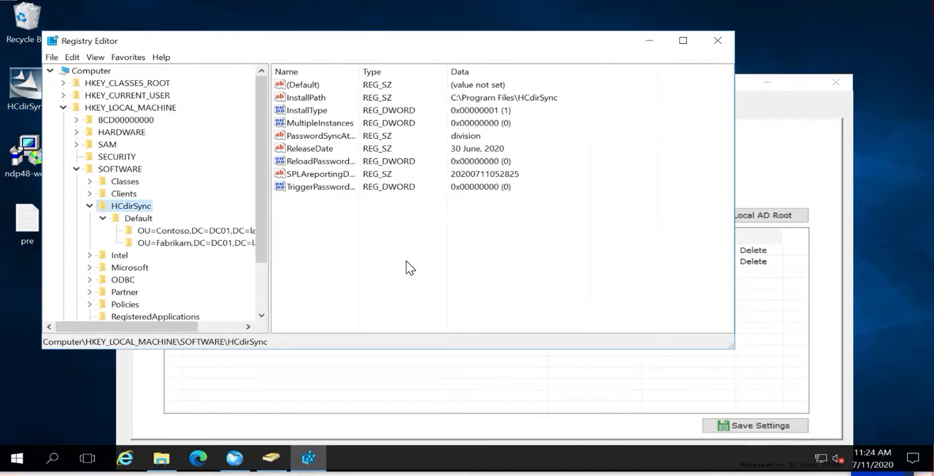
pyautogui.click(138, 219)
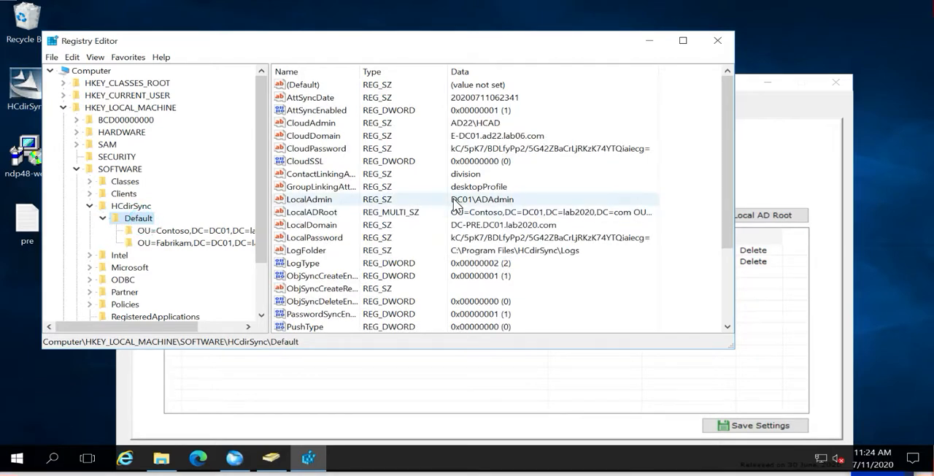
pyautogui.scroll(-3, 456, 204)
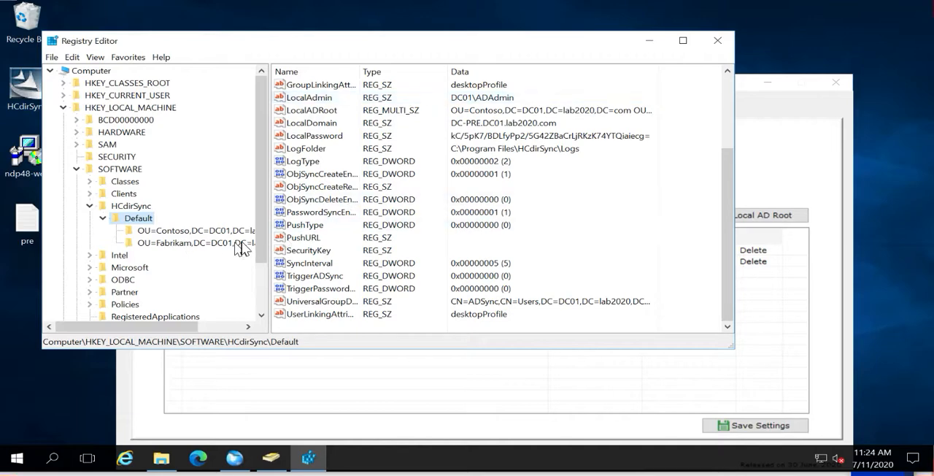
# Open the Contoso OU subkey under Default and adjust the pane widths to read its full name and value data
pyautogui.moveTo(270, 225); pyautogui.dragTo(251, 240)
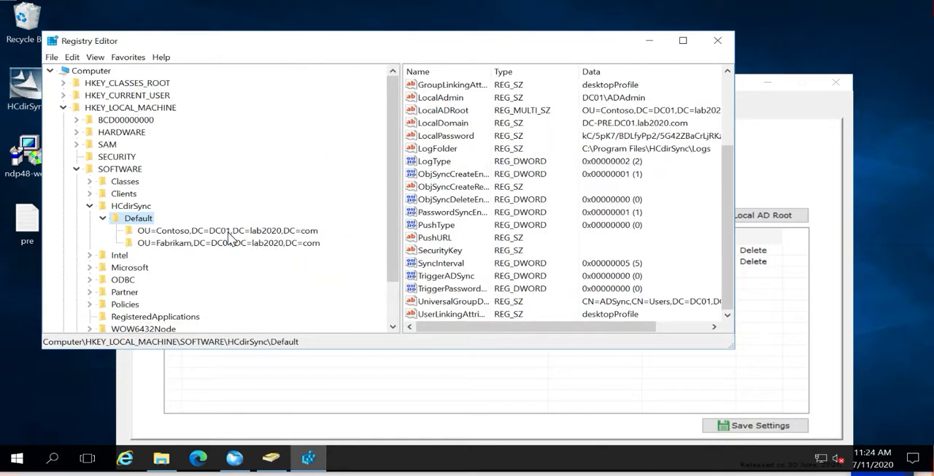
pyautogui.click(230, 232)
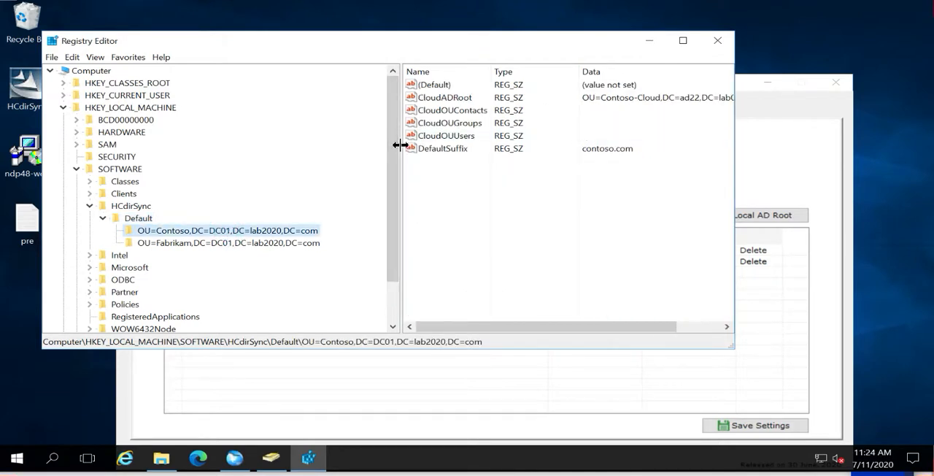
pyautogui.moveTo(397, 146); pyautogui.dragTo(314, 157)
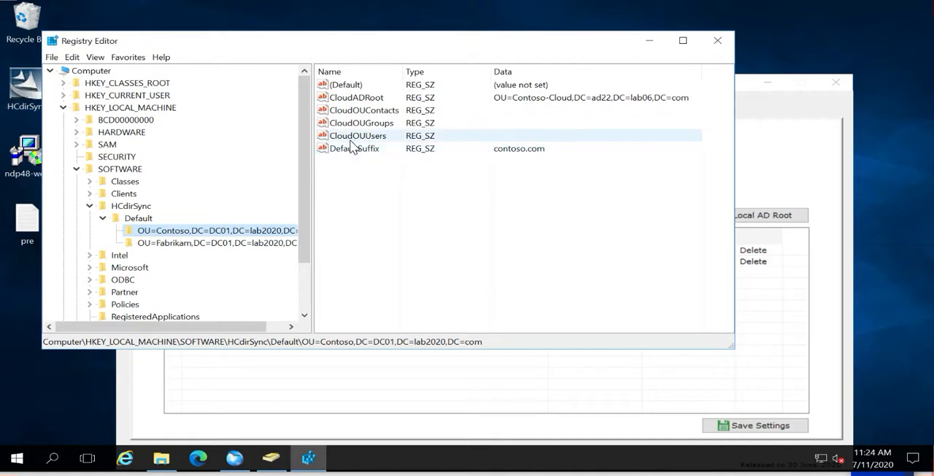
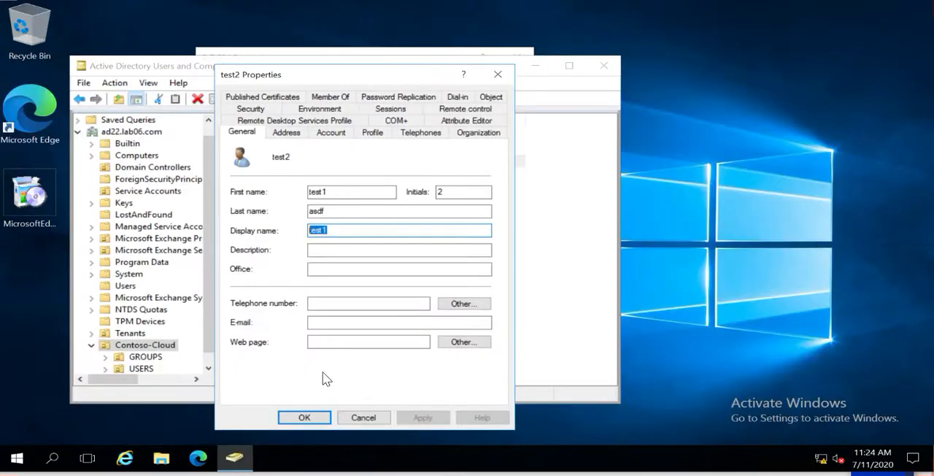
# Close the test2 properties, select the USERS OU under Contoso-Cloud, and set CloudOUUsers to USERS in the Contoso registry subkey
pyautogui.click(367, 415)
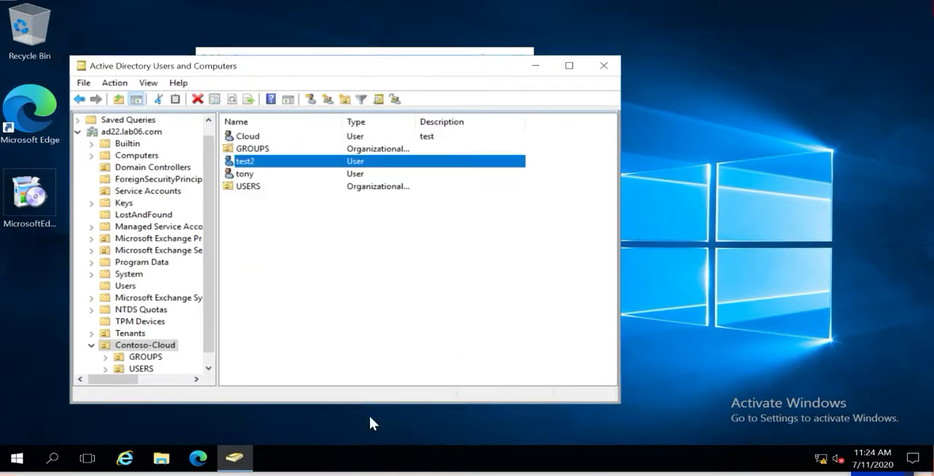
pyautogui.click(139, 369)
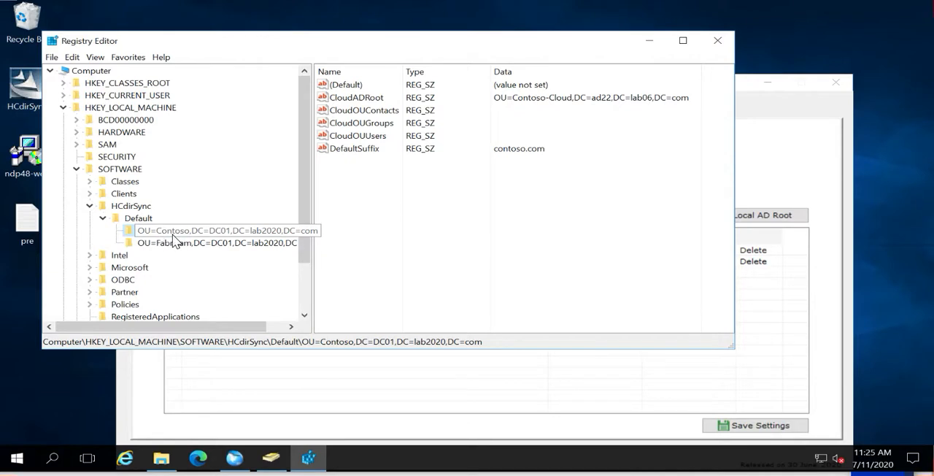
pyautogui.doubleClick(363, 136)
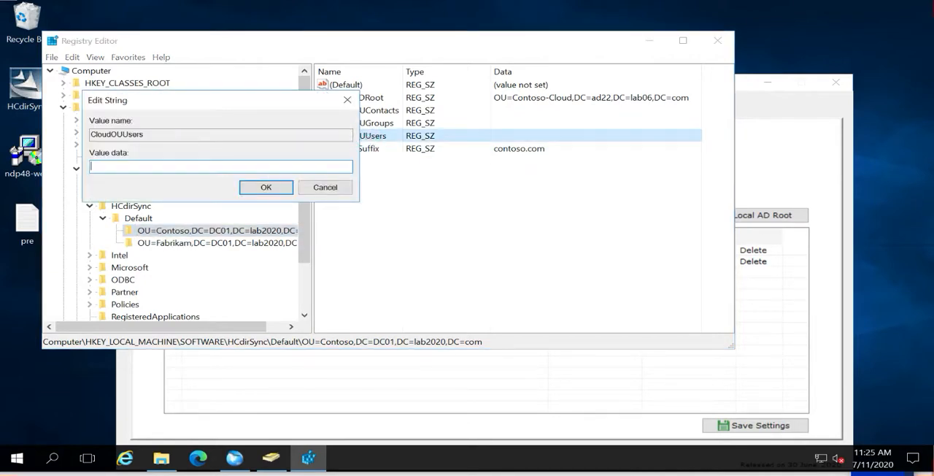
pyautogui.write('USERS')
pyautogui.click(255, 187)
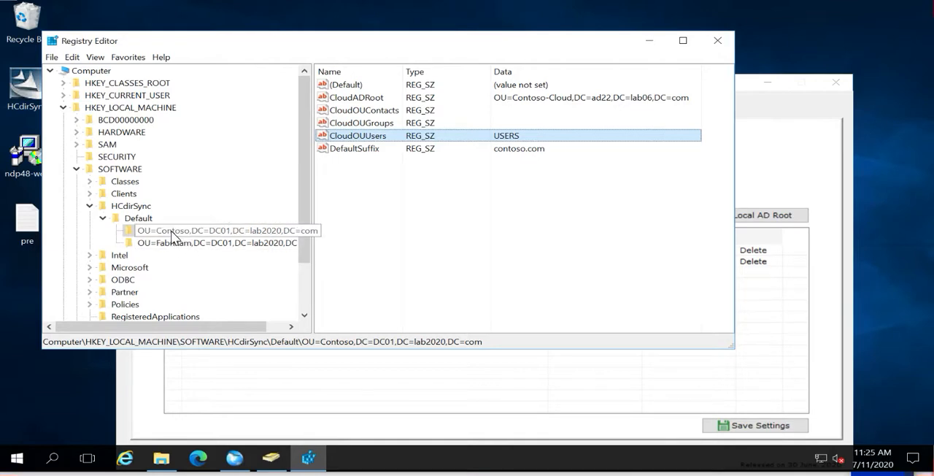
# Set the CloudOUGroups value in the Contoso registry subkey to Groups
pyautogui.doubleClick(355, 123)
pyautogui.write('Gr')
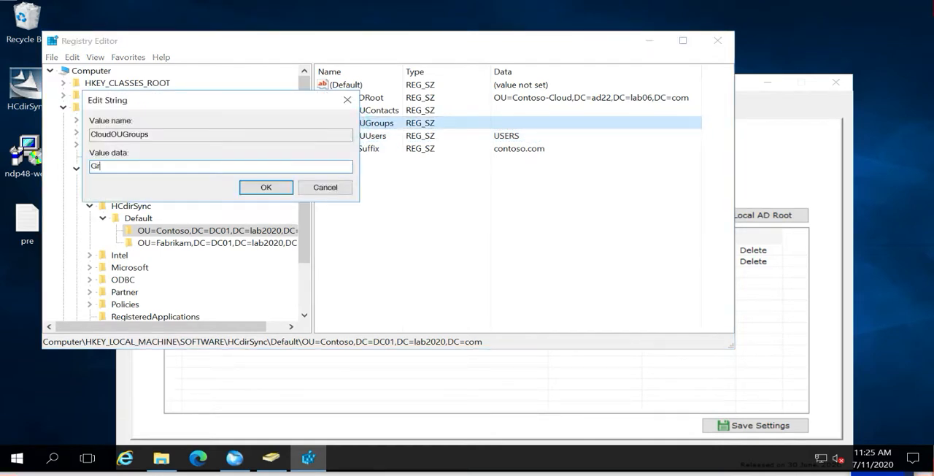
pyautogui.write('oup')
pyautogui.press('Return')
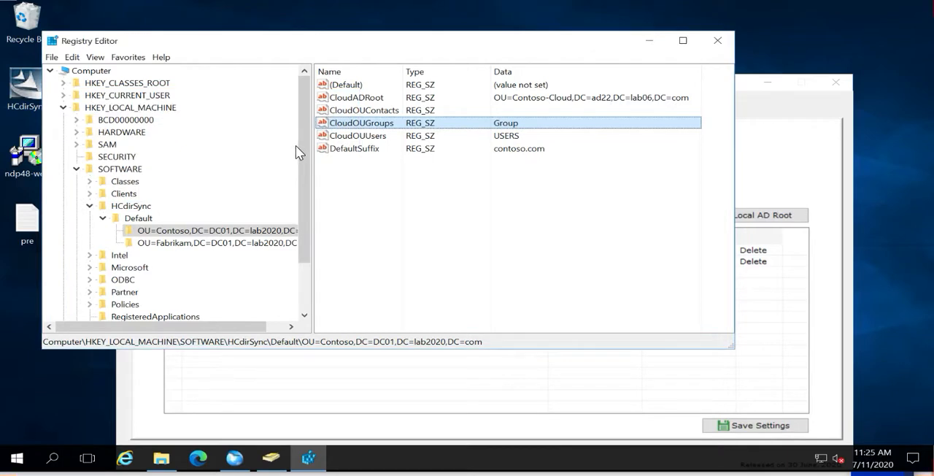
pyautogui.doubleClick(375, 122)
pyautogui.click(120, 166)
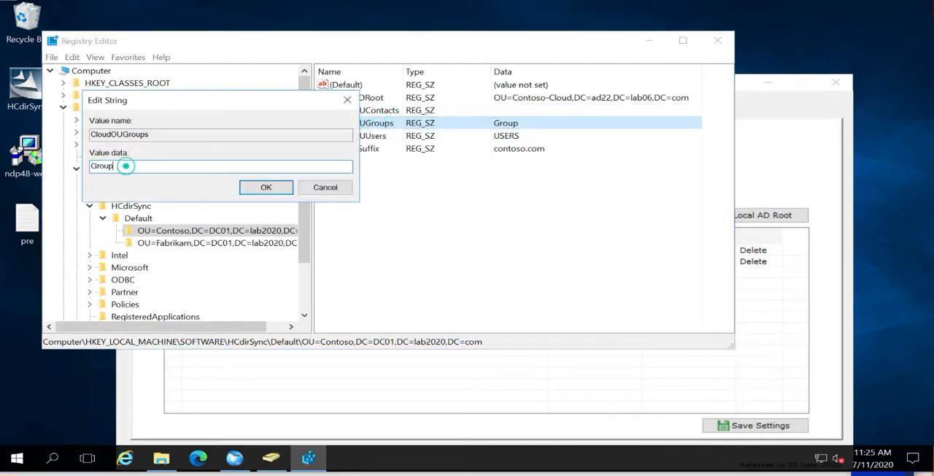
pyautogui.write('s')
pyautogui.click(265, 188)
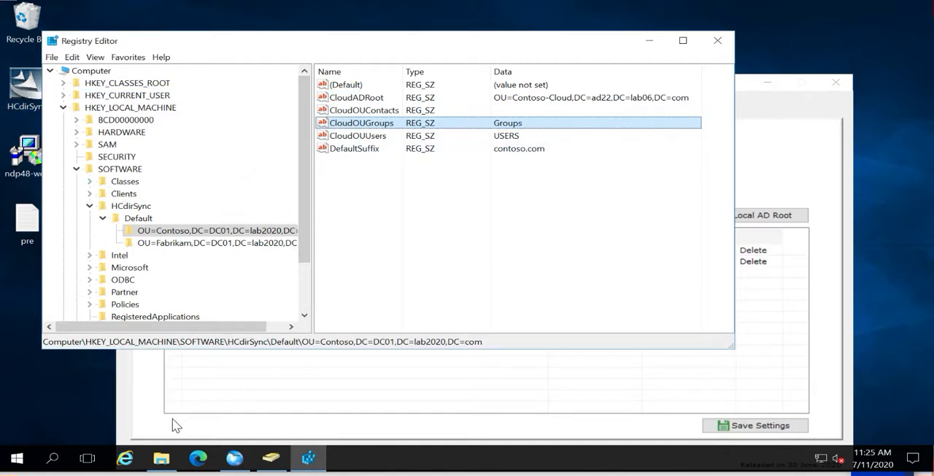
# Create the global security group TestGoupPOC1 in the Contoso OU in Active Directory Users and Computers and open its properties
pyautogui.click(281, 464)
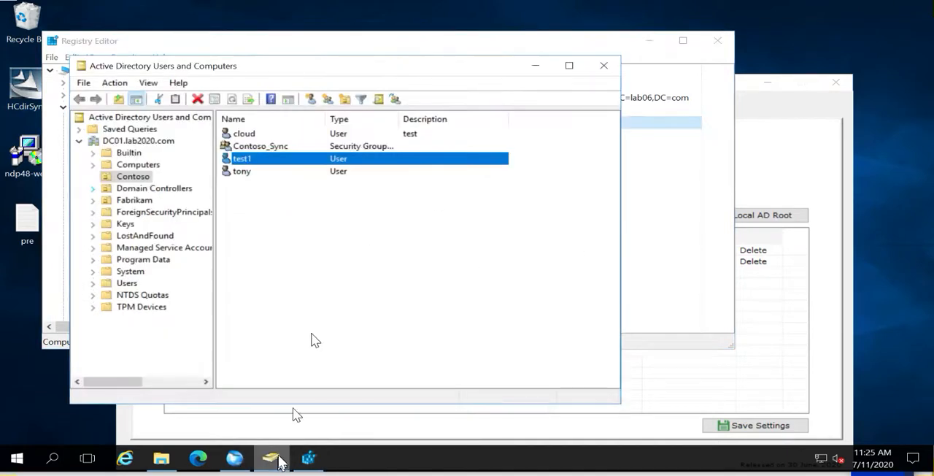
pyautogui.click(318, 236)
pyautogui.rightClick(316, 231)
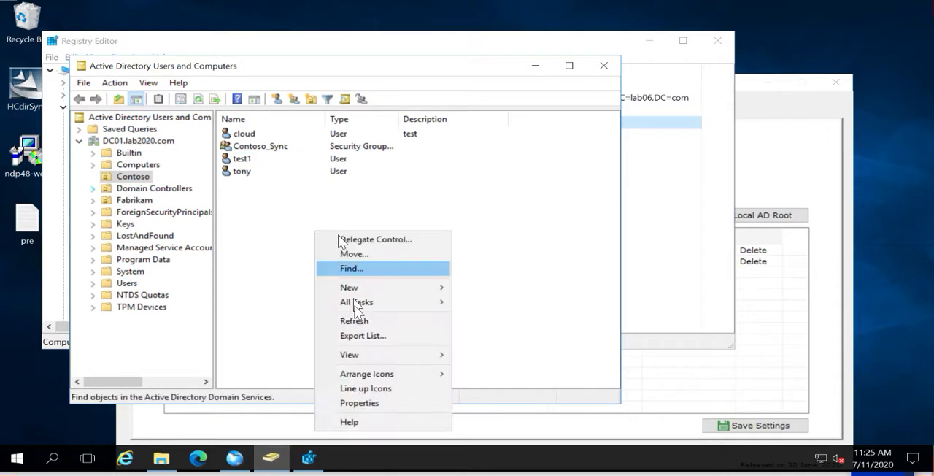
pyautogui.moveTo(368, 289)
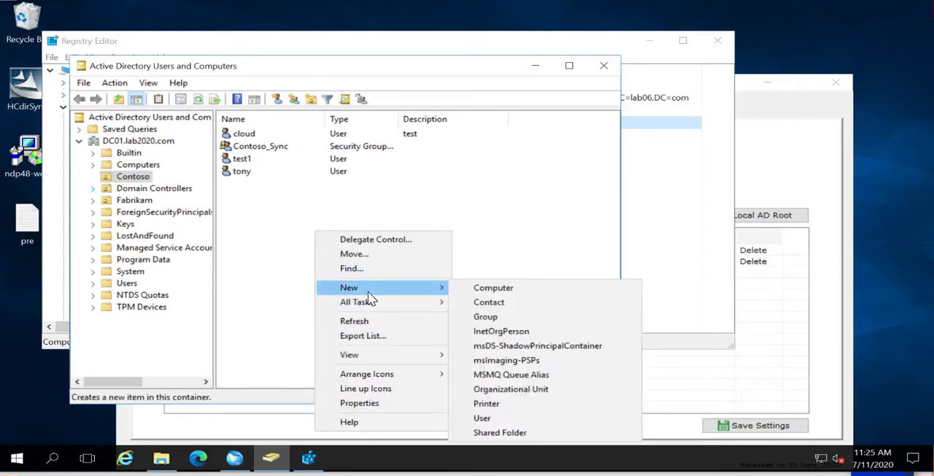
pyautogui.click(496, 316)
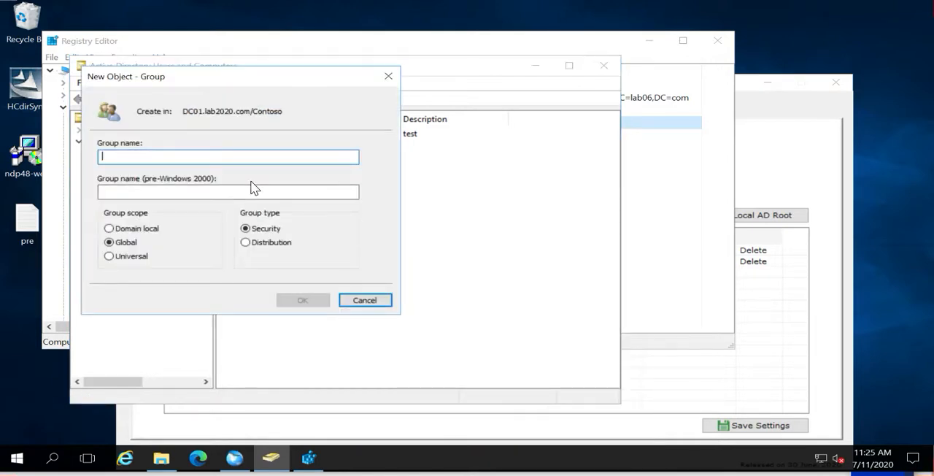
pyautogui.write('Test')
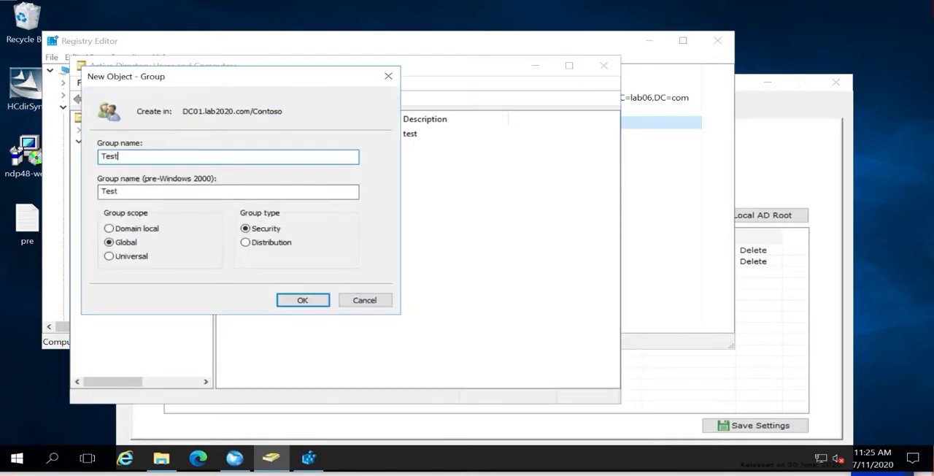
pyautogui.write('GoupPOC1')
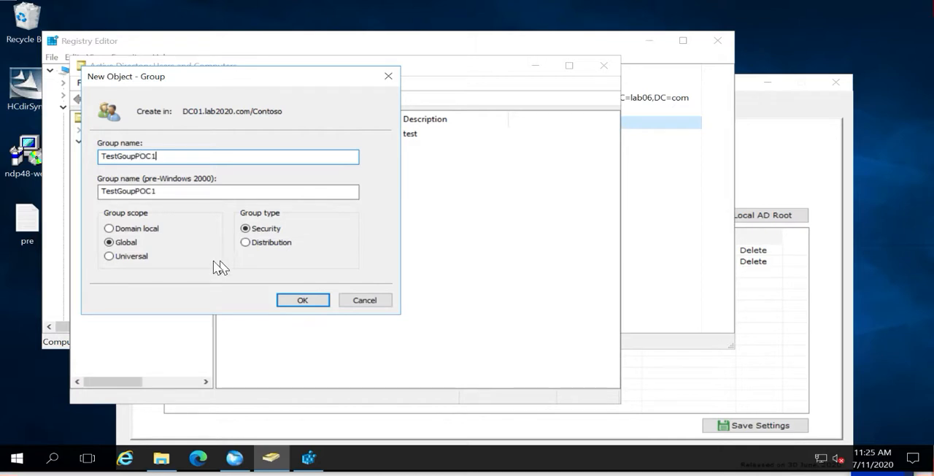
pyautogui.click(296, 301)
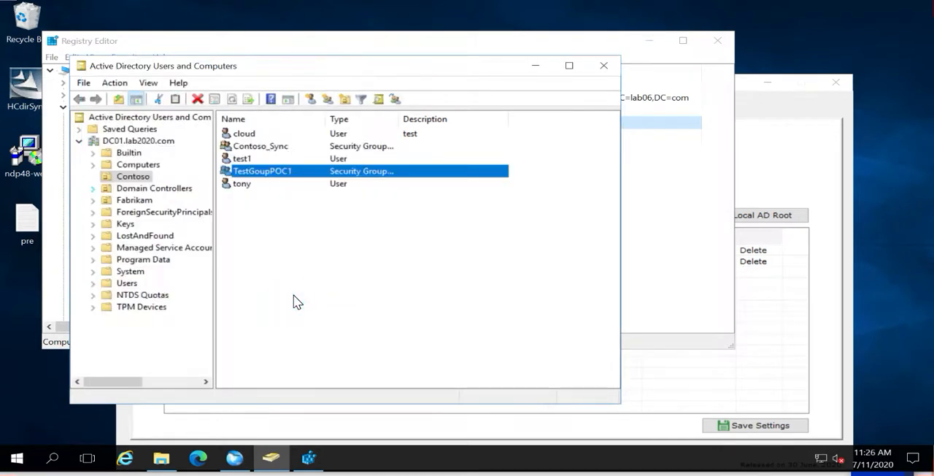
pyautogui.doubleClick(264, 176)
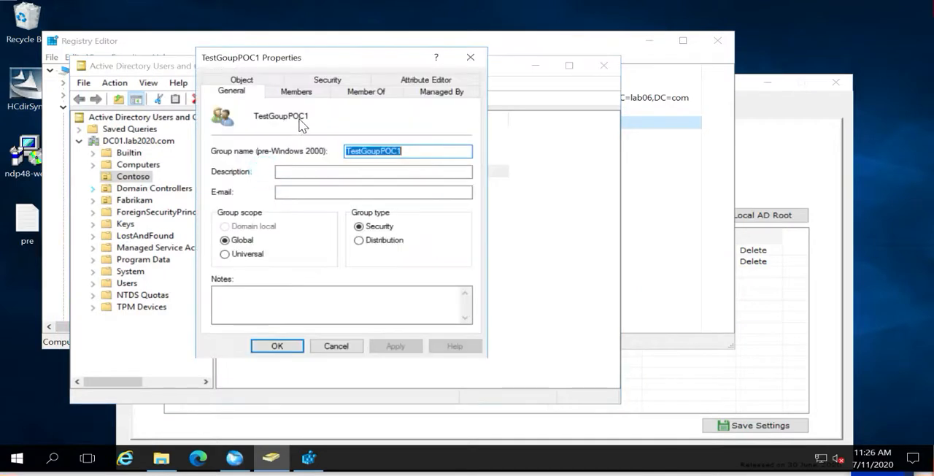
pyautogui.click(296, 92)
pyautogui.click(240, 306)
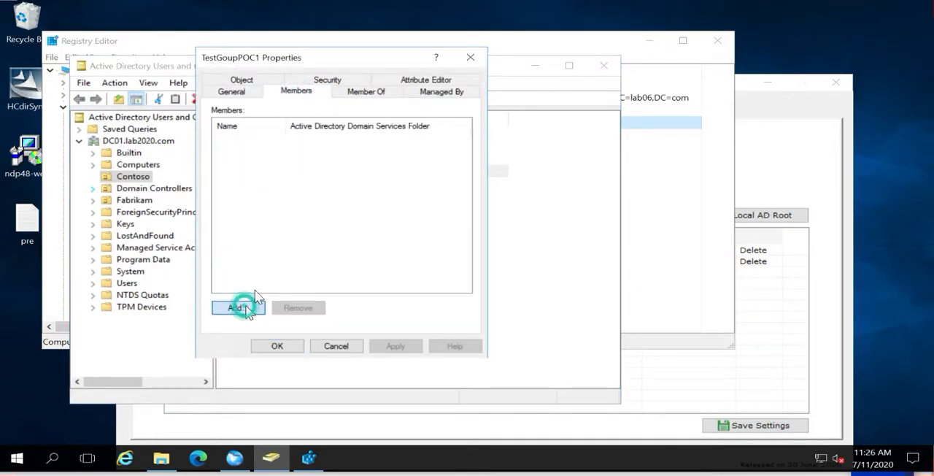
pyautogui.write('adsy')
pyautogui.press('Return')
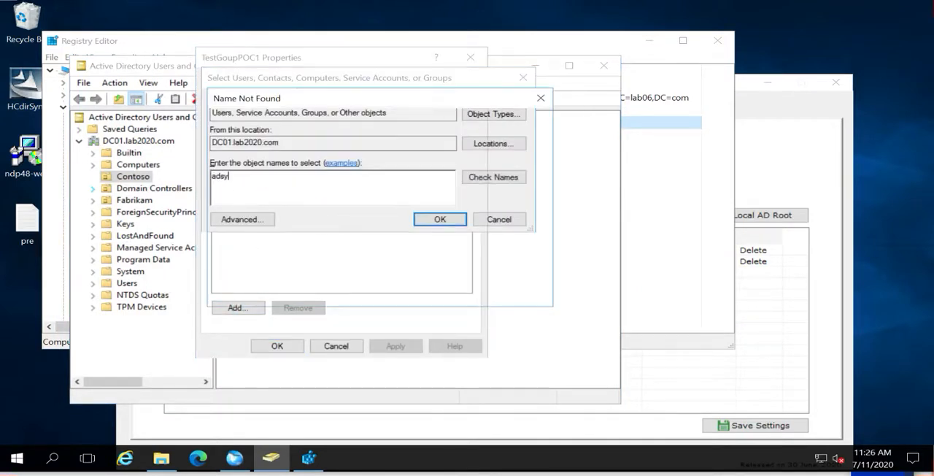
pyautogui.click(542, 290)
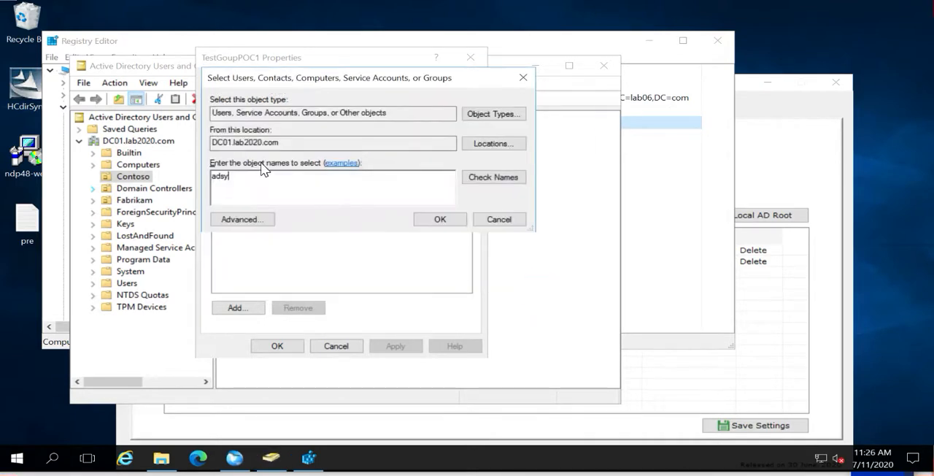
pyautogui.click(496, 220)
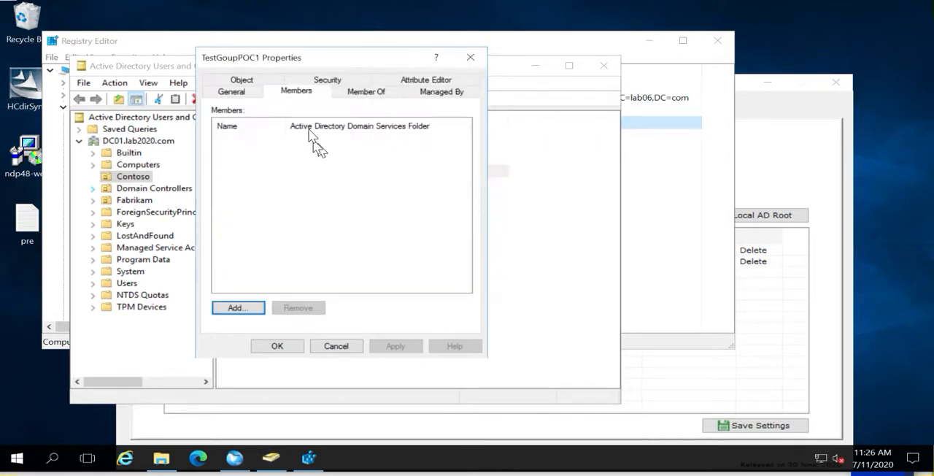
# Make TestGoupPOC1 a member of the ADSync group and save its properties
pyautogui.click(352, 91)
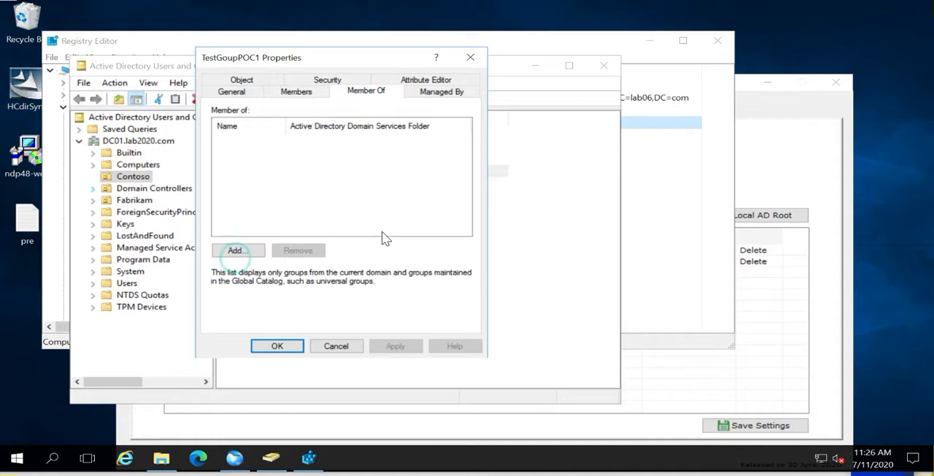
pyautogui.click(236, 250)
pyautogui.write('adsy')
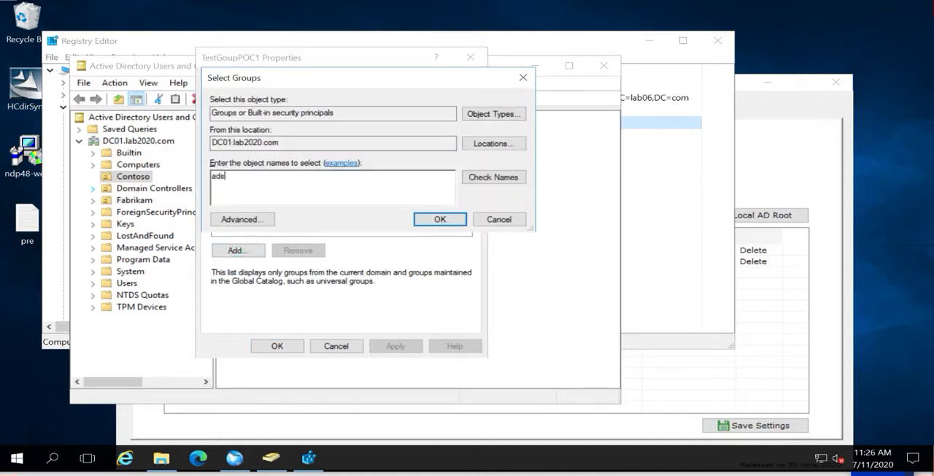
pyautogui.press('Return')
pyautogui.click(282, 348)
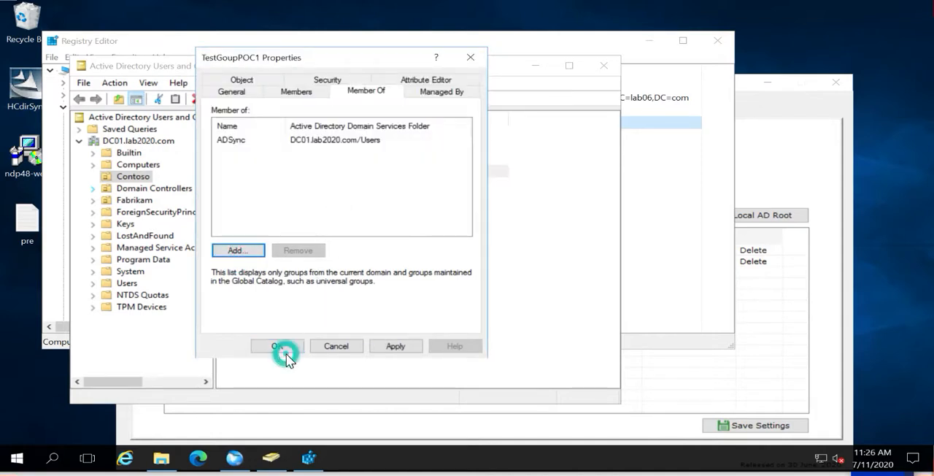
pyautogui.rightClick(299, 257)
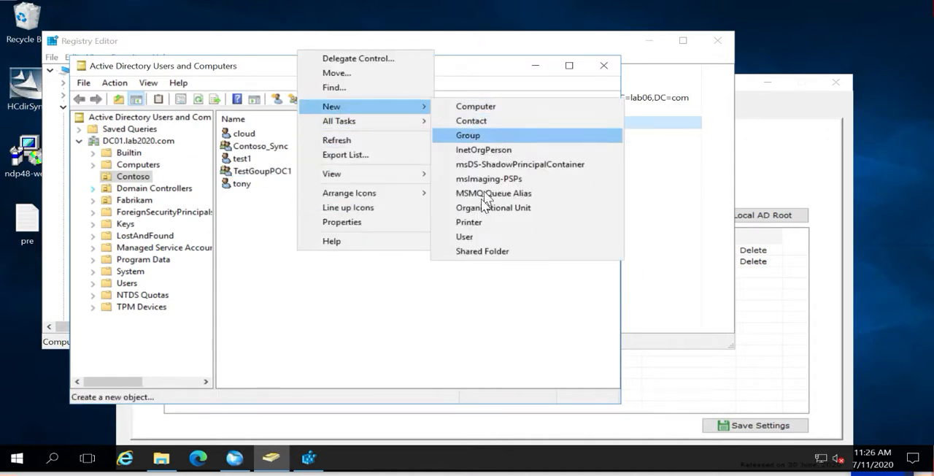
pyautogui.click(466, 236)
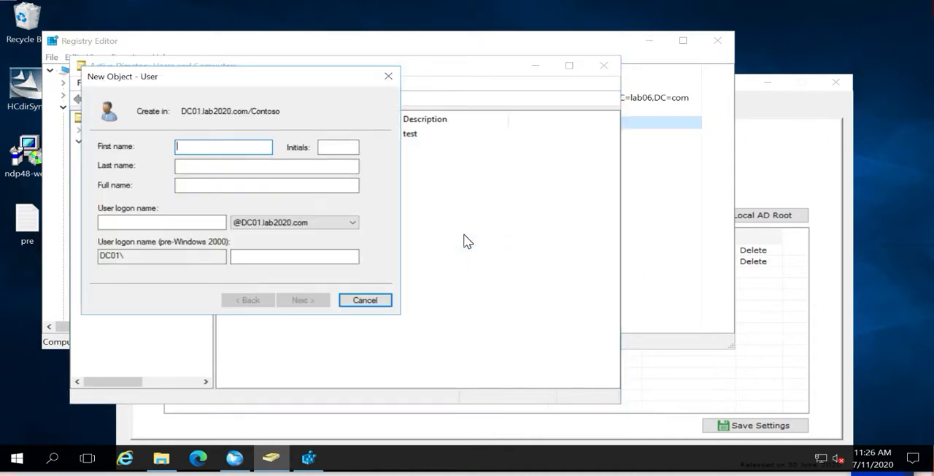
pyautogui.write('test12')
pyautogui.press('Tab')
pyautogui.press('Tab')
pyautogui.press('Tab')
pyautogui.press('Tab')
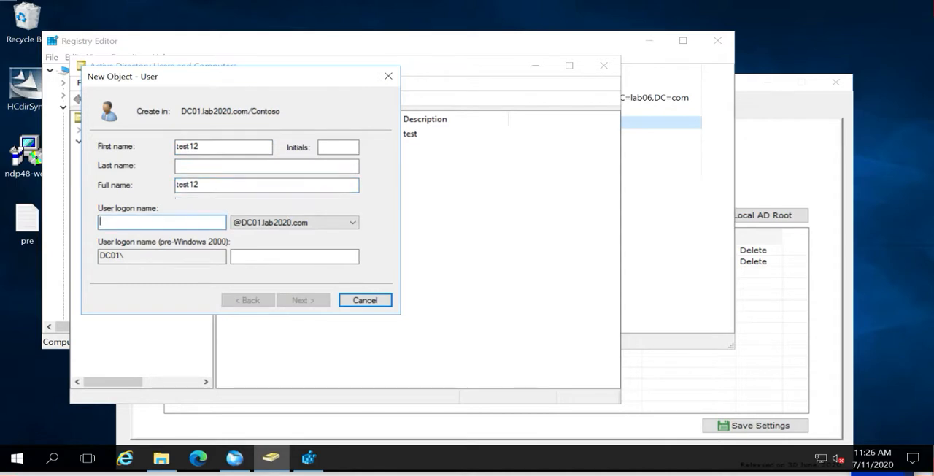
pyautogui.write('test12')
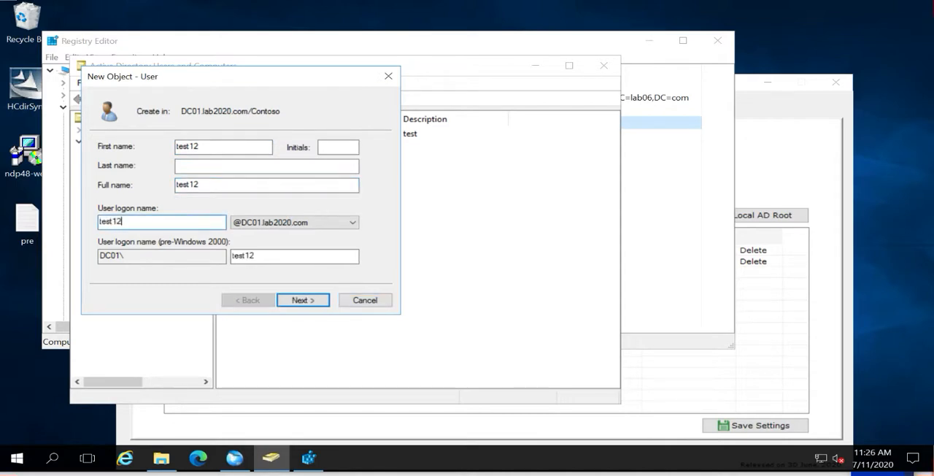
pyautogui.click(346, 224)
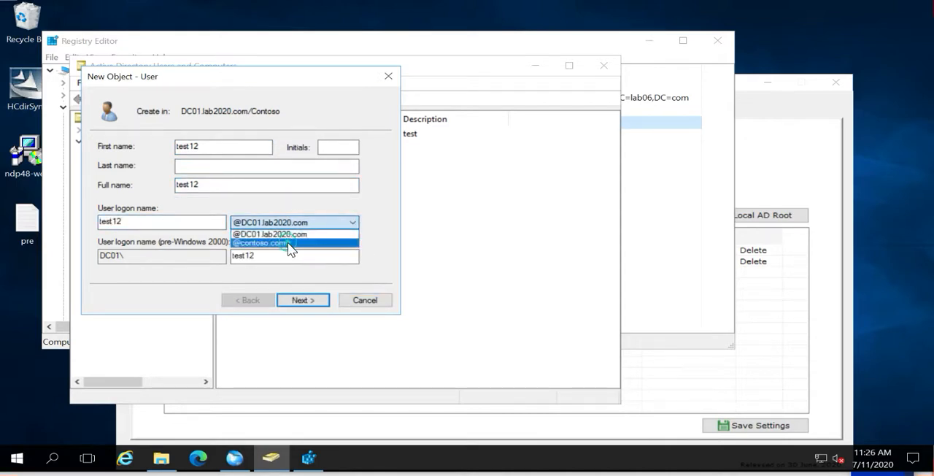
pyautogui.click(292, 243)
pyautogui.click(299, 300)
# Try to fill the new user's password and confirm password fields from the clipboard
pyautogui.hotkey('ctrl', 'v')
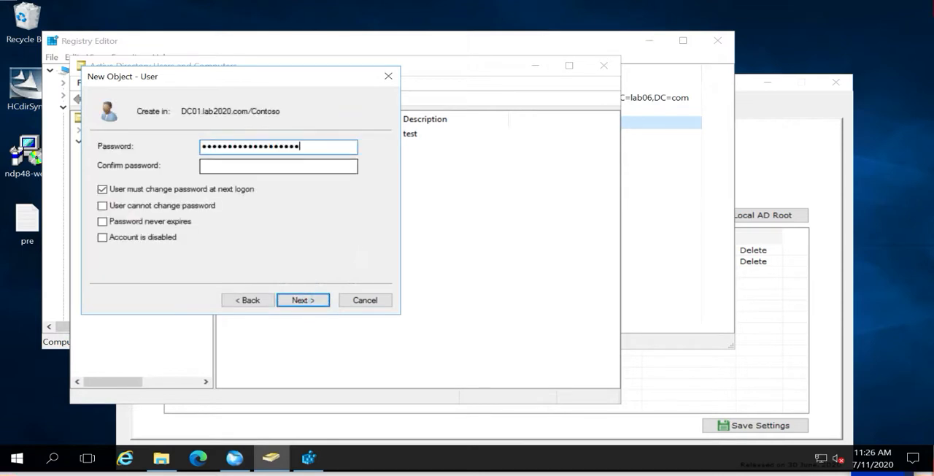
pyautogui.click(241, 170)
pyautogui.hotkey('ctrl', 'v')
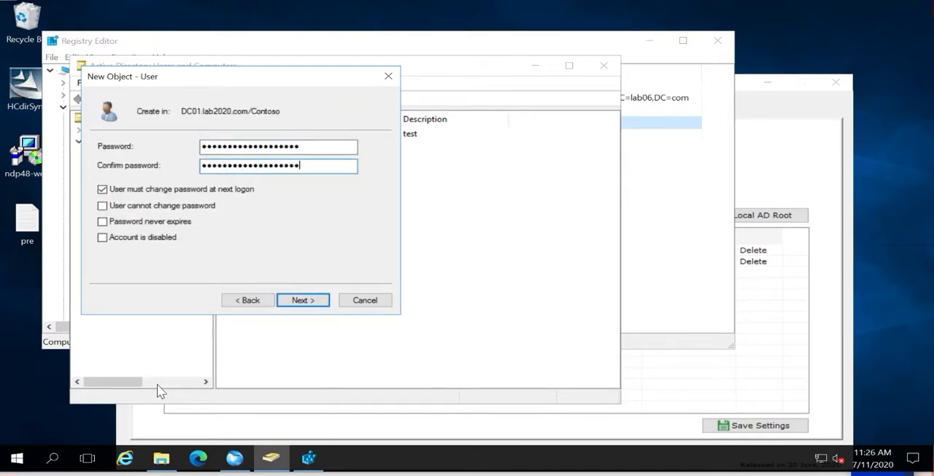
# Write the new account password in the Run dialog's text field, replacing the pasted text, and copy it
pyautogui.rightClick(17, 458)
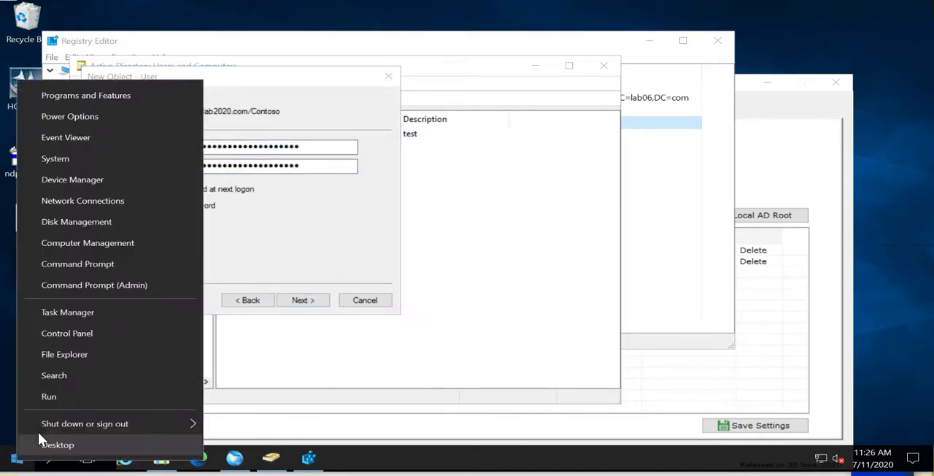
pyautogui.click(50, 396)
pyautogui.hotkey('ctrl', 'v')
pyautogui.moveTo(154, 350); pyautogui.dragTo(35, 341)
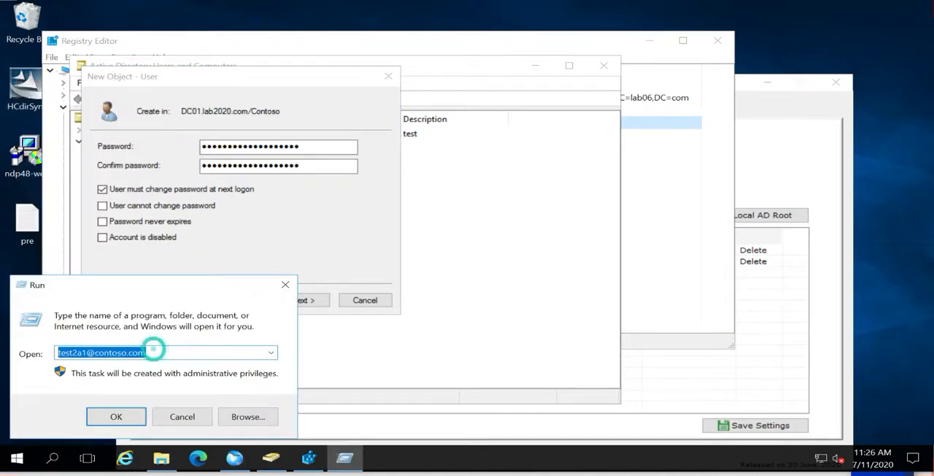
pyautogui.write('P@')
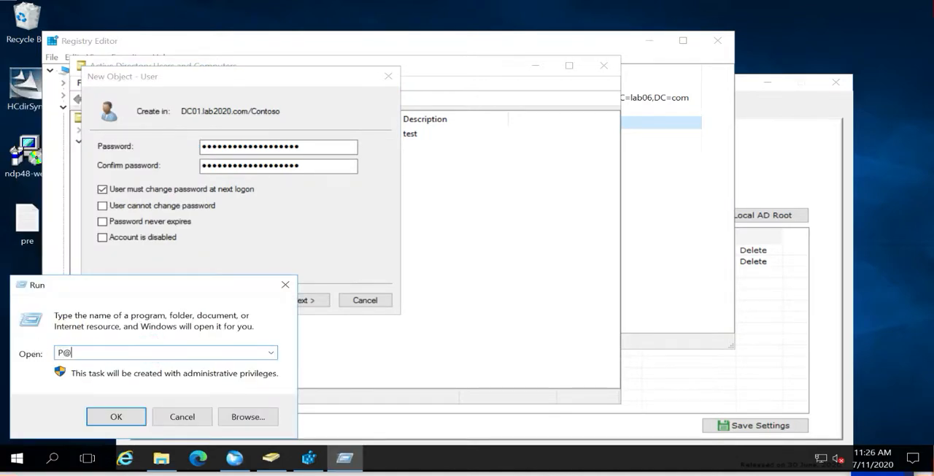
pyautogui.write('ssw0rd1234@#')
pyautogui.doubleClick(137, 352)
pyautogui.moveTo(137, 352); pyautogui.dragTo(51, 365)
pyautogui.hotkey('ctrl', 'c')
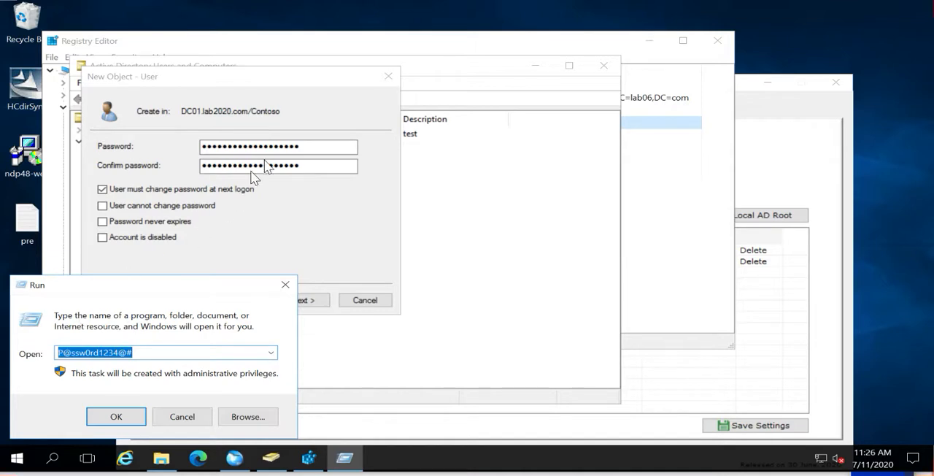
# Fill the password and confirmation fields with the copied account password and finish creating the test12 user
pyautogui.doubleClick(265, 146)
pyautogui.hotkey('ctrl', 'v')
pyautogui.doubleClick(255, 167)
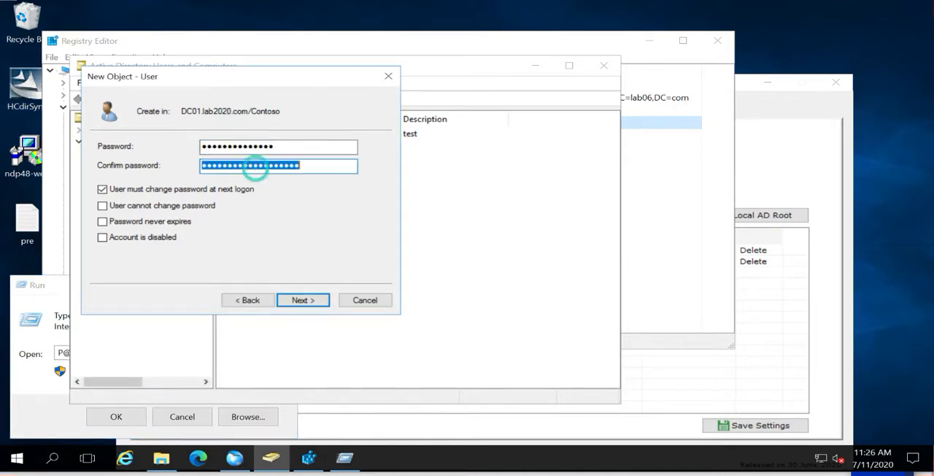
pyautogui.hotkey('ctrl', 'v')
pyautogui.click(295, 299)
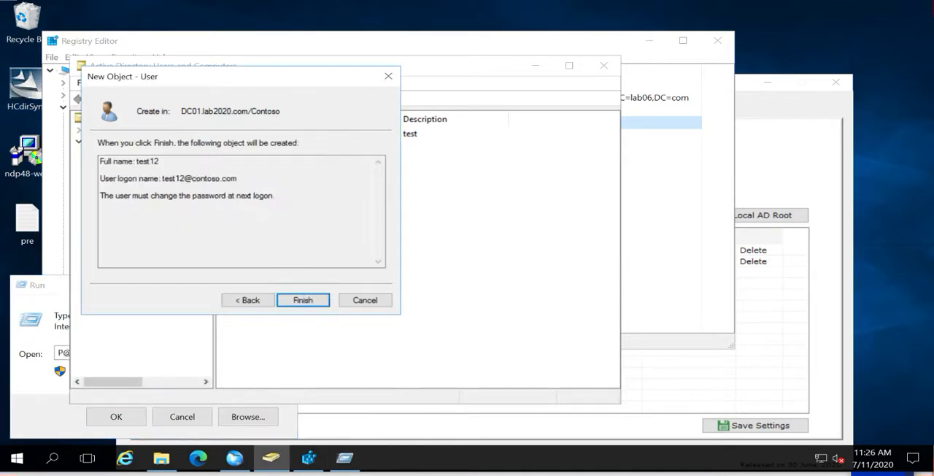
pyautogui.click(305, 302)
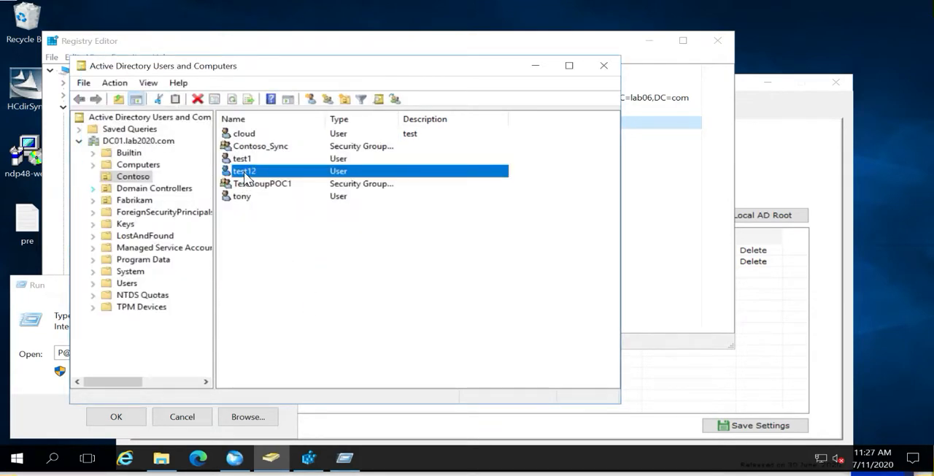
# Make the test12 user a member of the ADSync group and save its properties
pyautogui.doubleClick(244, 172)
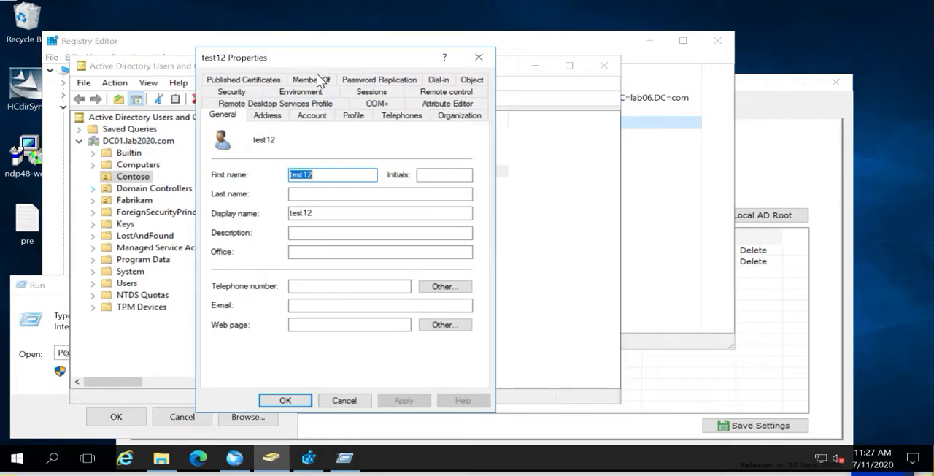
pyautogui.click(313, 80)
pyautogui.click(237, 274)
pyautogui.write('a')
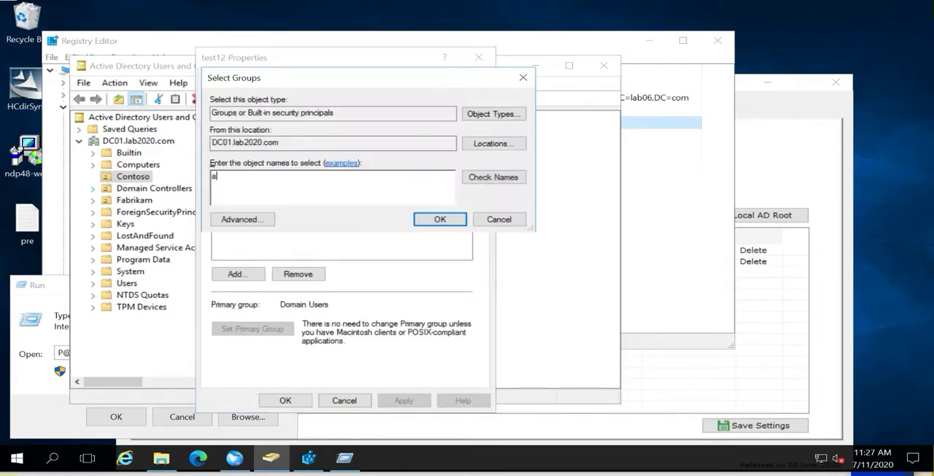
pyautogui.write('dsync')
pyautogui.press('Return')
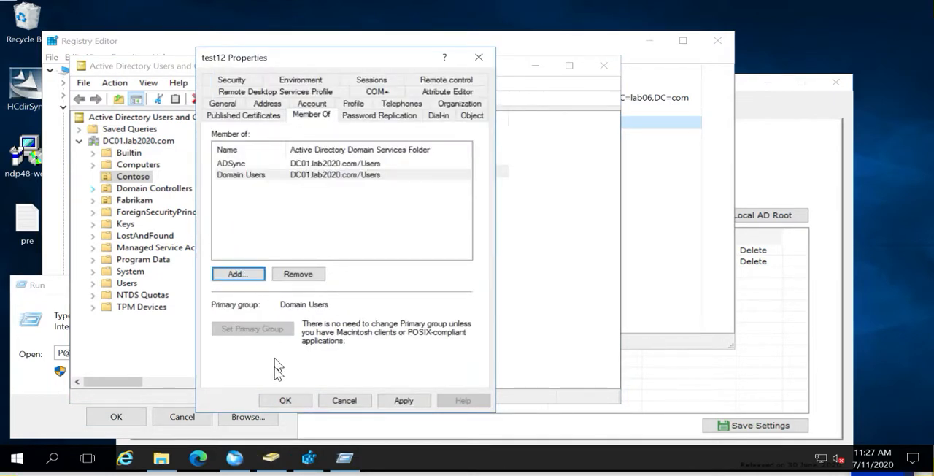
pyautogui.click(285, 401)
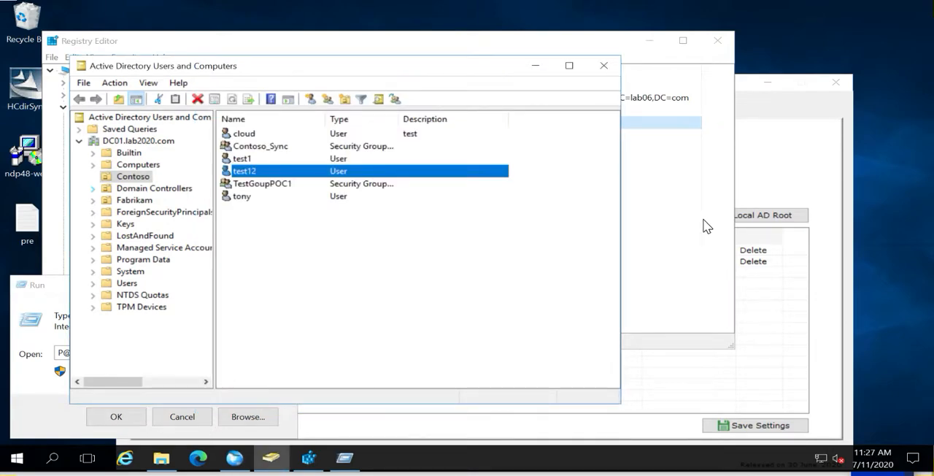
# Switch to AD Connect Sync and trigger an immediate run of the sync service
pyautogui.click(792, 175)
pyautogui.click(476, 111)
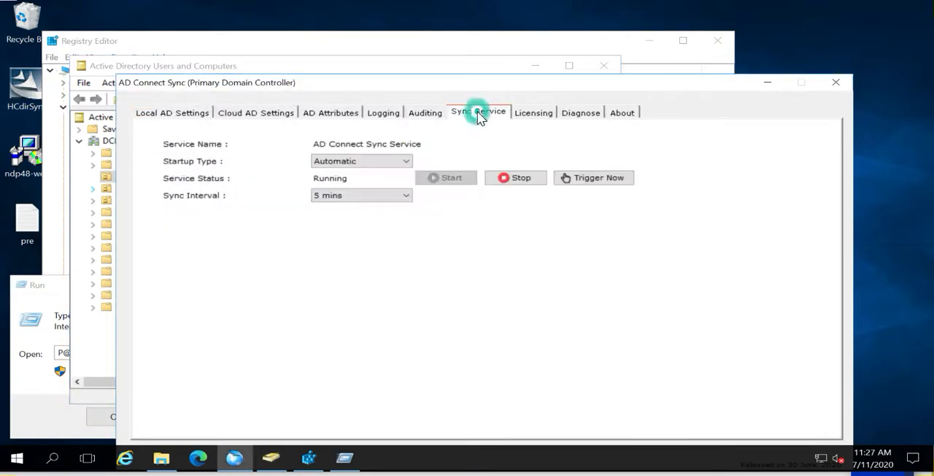
pyautogui.click(568, 177)
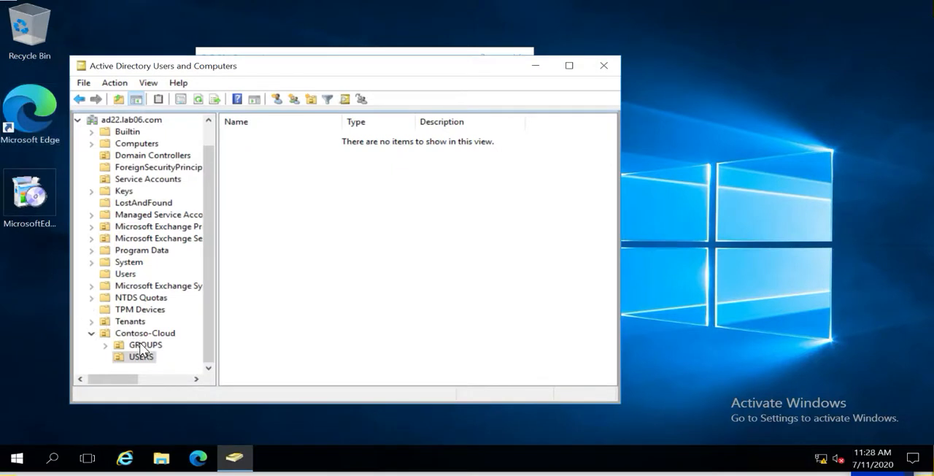
# Check the Contoso-Cloud OU and its GROUPS and USERS sub-OUs in the cloud domain for the synced test objects
pyautogui.click(142, 346)
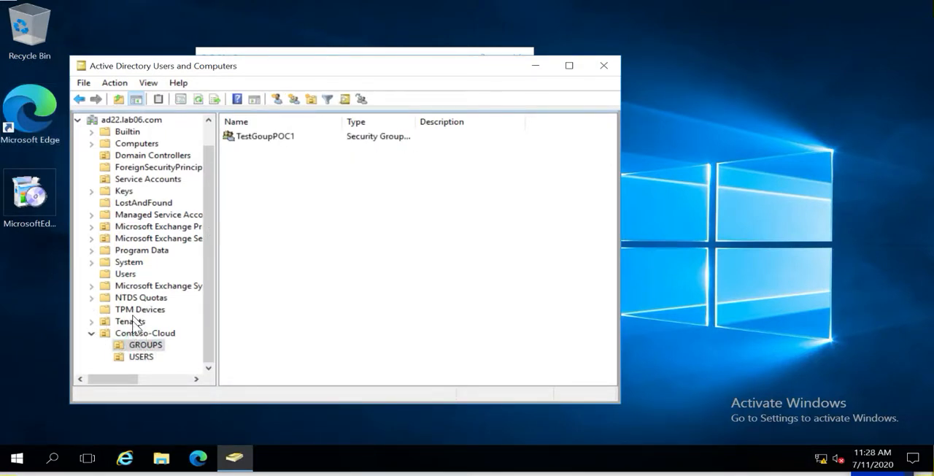
pyautogui.click(141, 356)
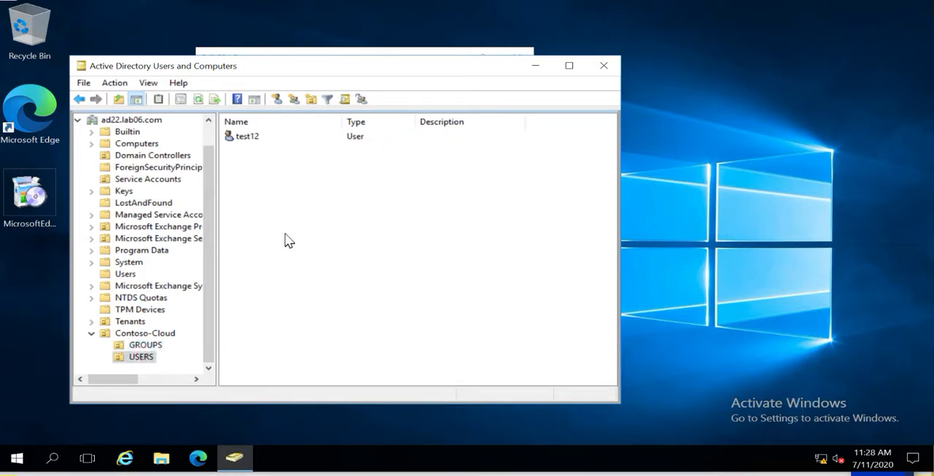
pyautogui.click(157, 332)
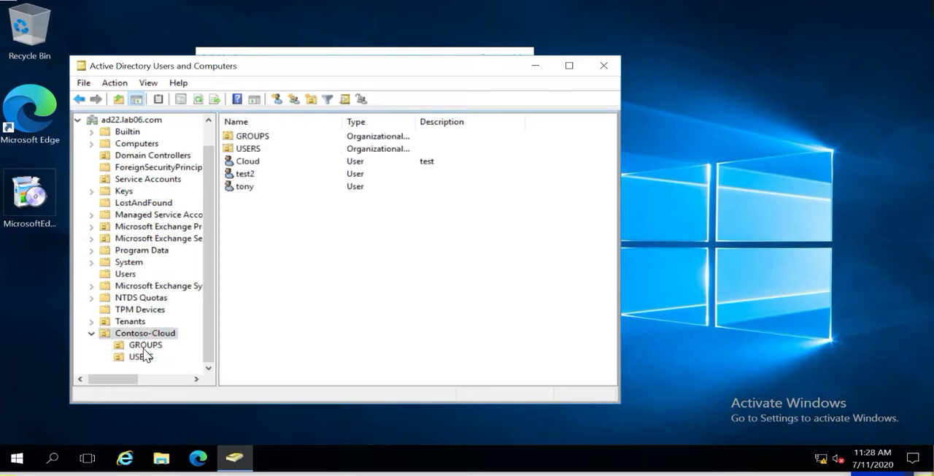
pyautogui.click(143, 357)
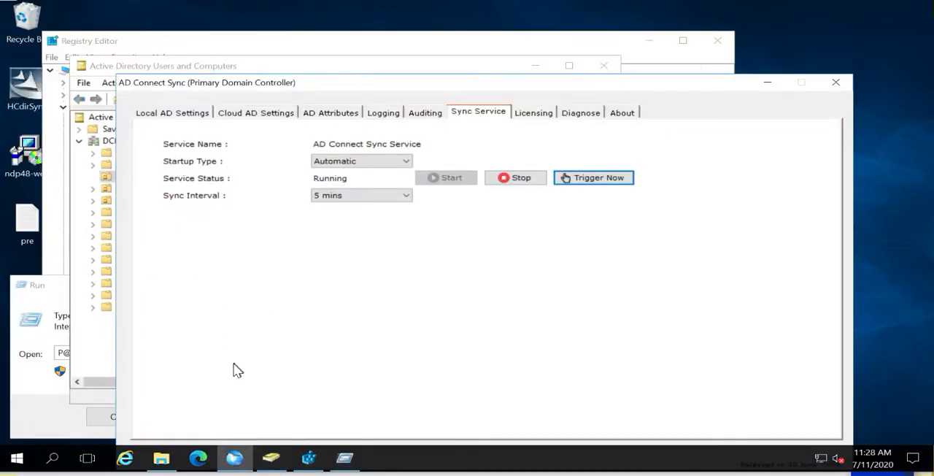
# Review the Fabrikam OU's values under HCdirSync in Registry Editor alongside the Local AD Settings in AD Connect Sync
pyautogui.click(307, 457)
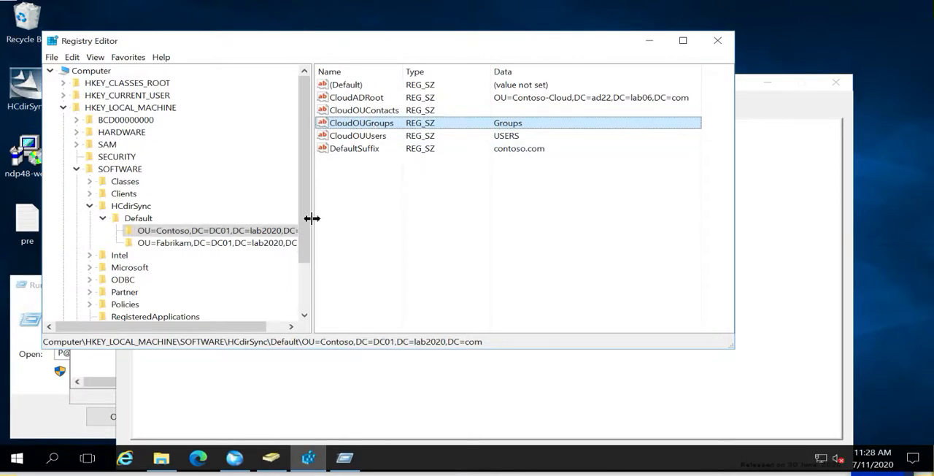
pyautogui.moveTo(312, 217); pyautogui.dragTo(363, 216)
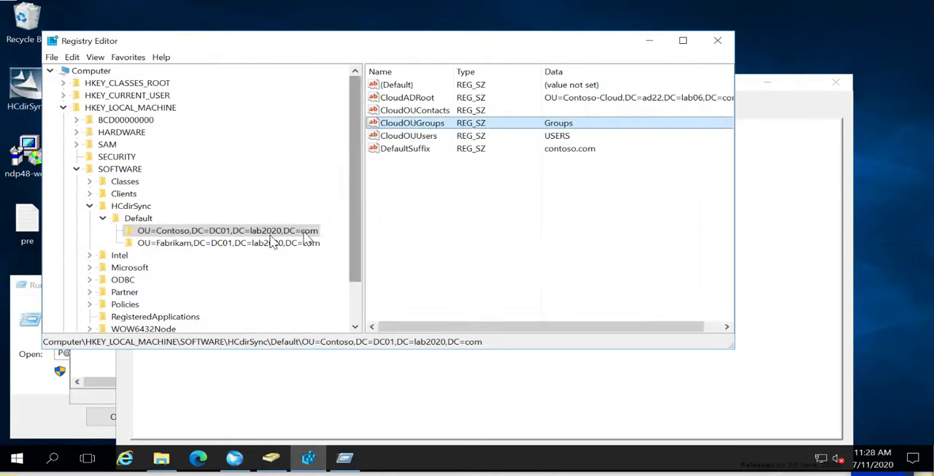
pyautogui.click(211, 246)
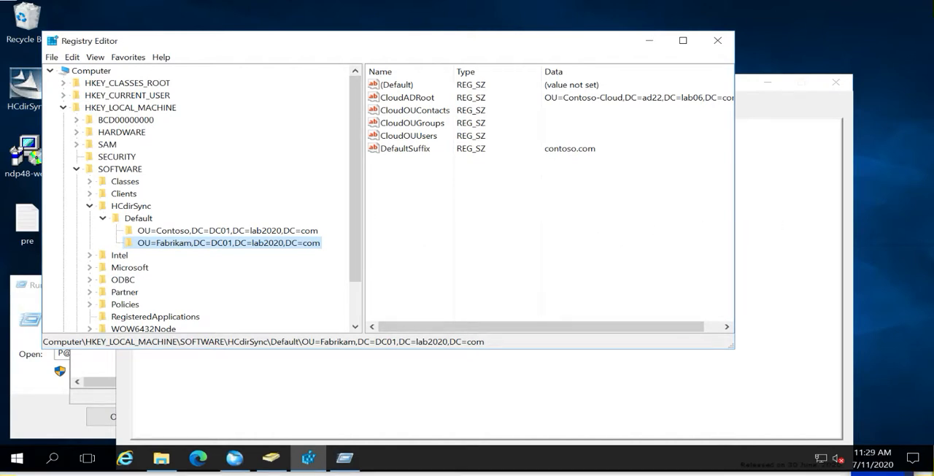
pyautogui.click(234, 459)
pyautogui.click(310, 462)
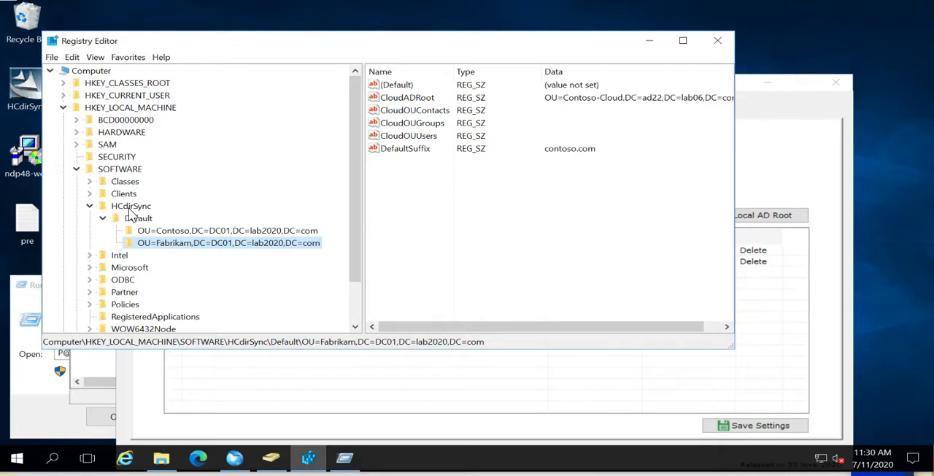
pyautogui.click(235, 459)
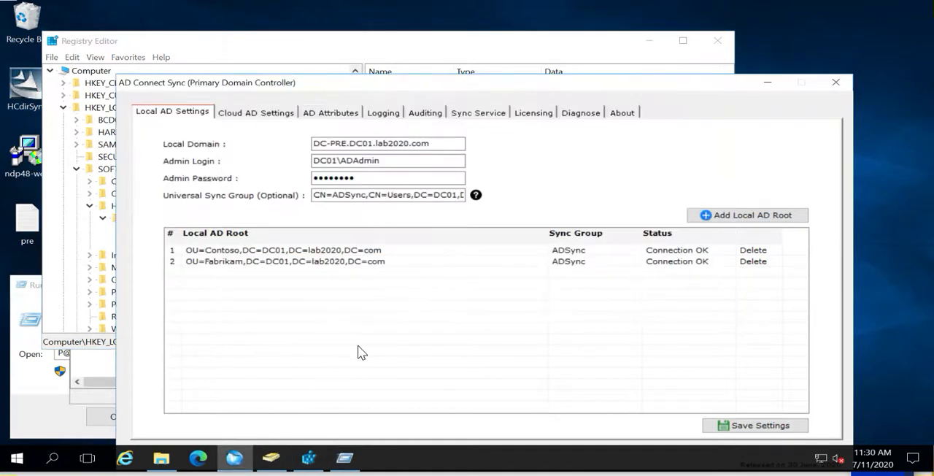